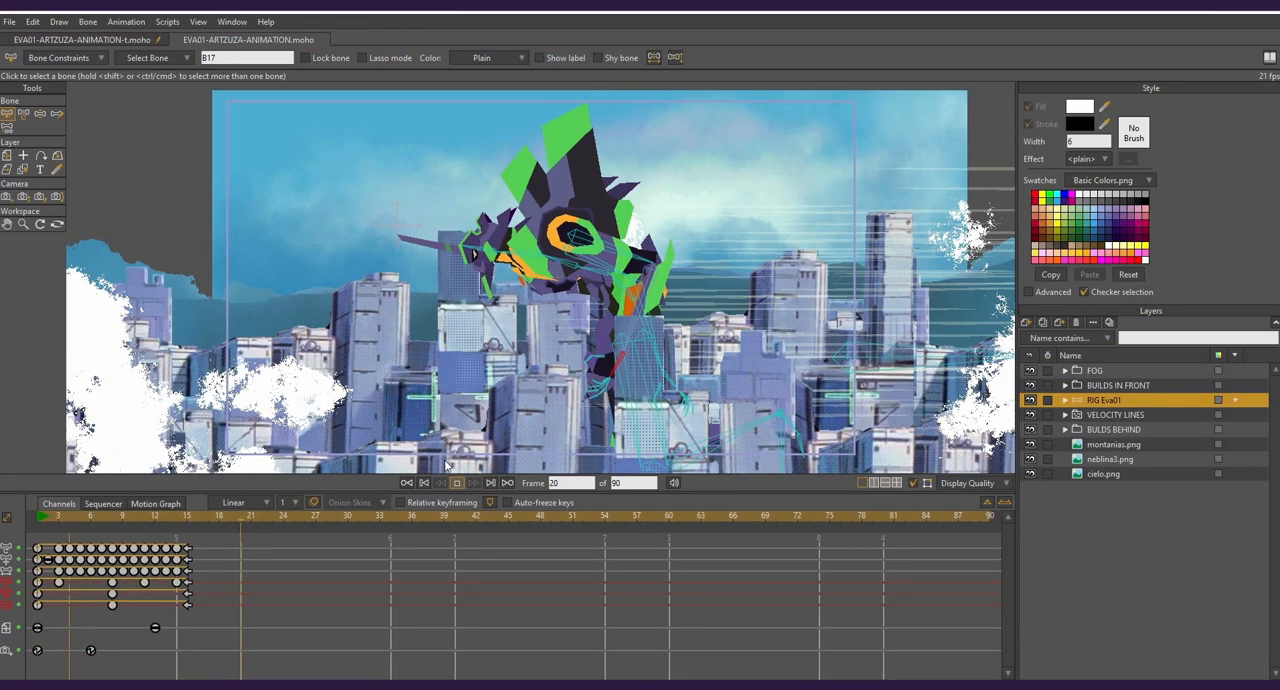
- Switch to the EVA01-ARTZUZA-ANIMATION-t.moho document and activate the Manipulate Bones tool
click(100, 40)
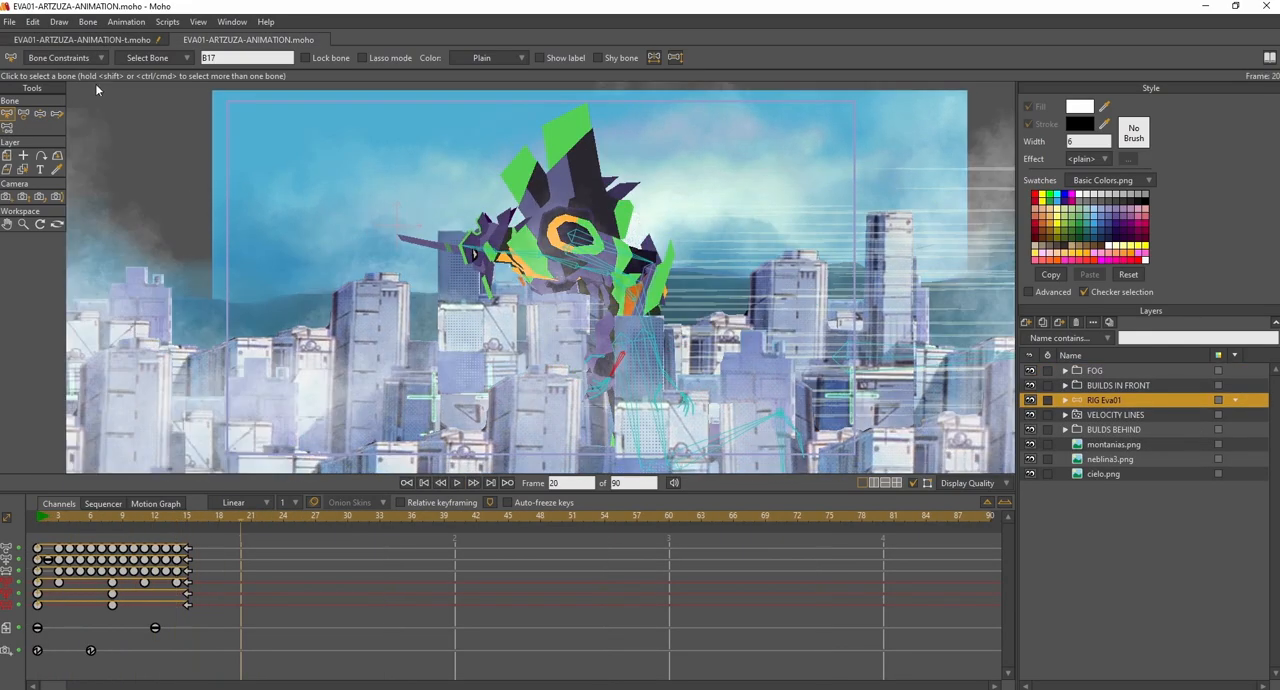
click(98, 42)
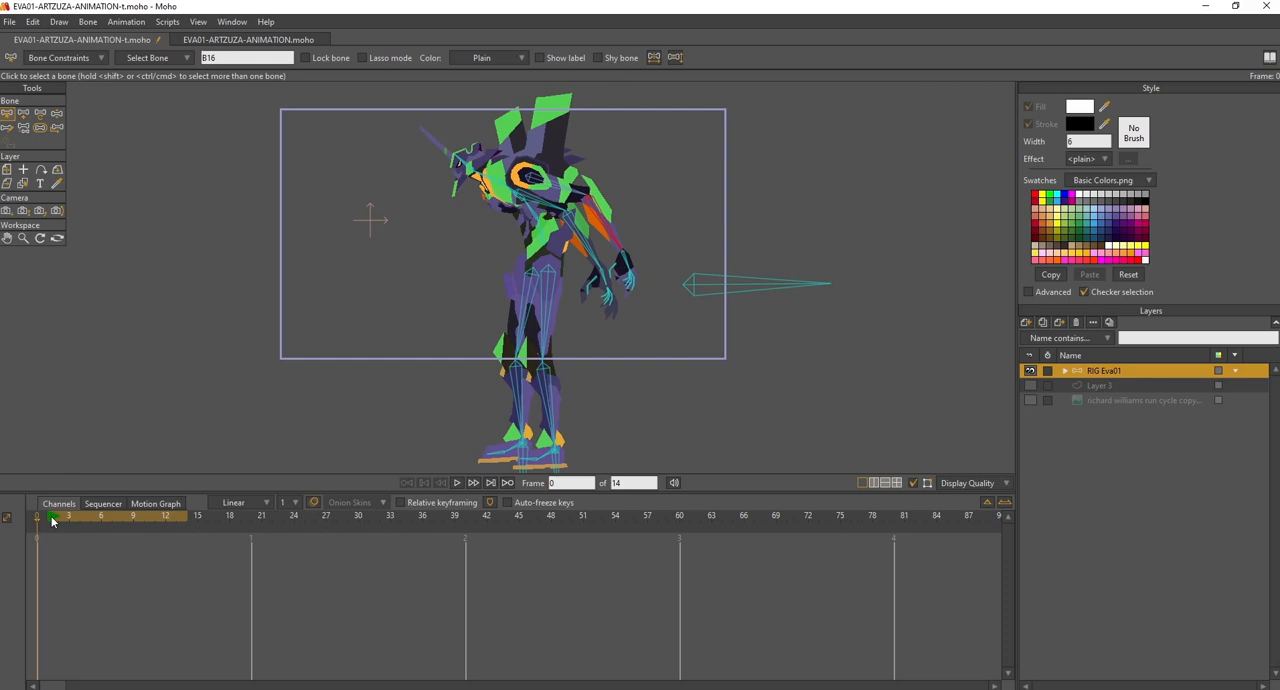
click(58, 115)
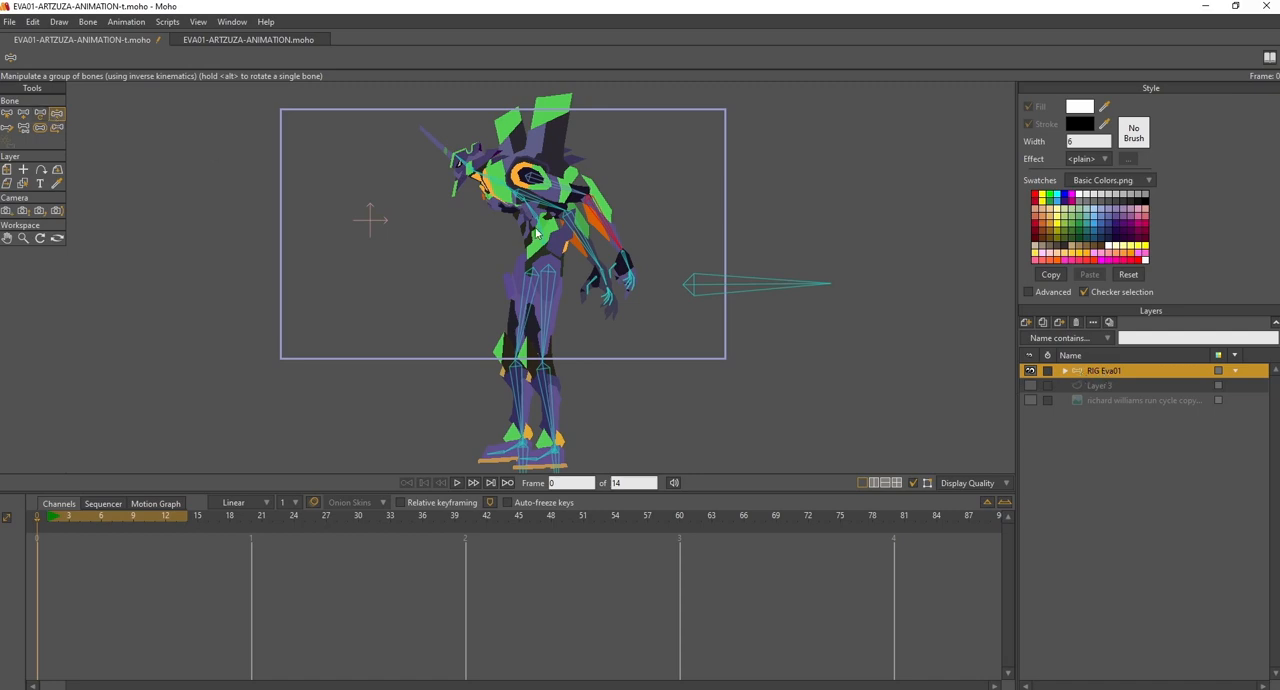
- Try out different poses for both arms of the EVA01 rig at frame 0
drag(598, 215, 408, 212)
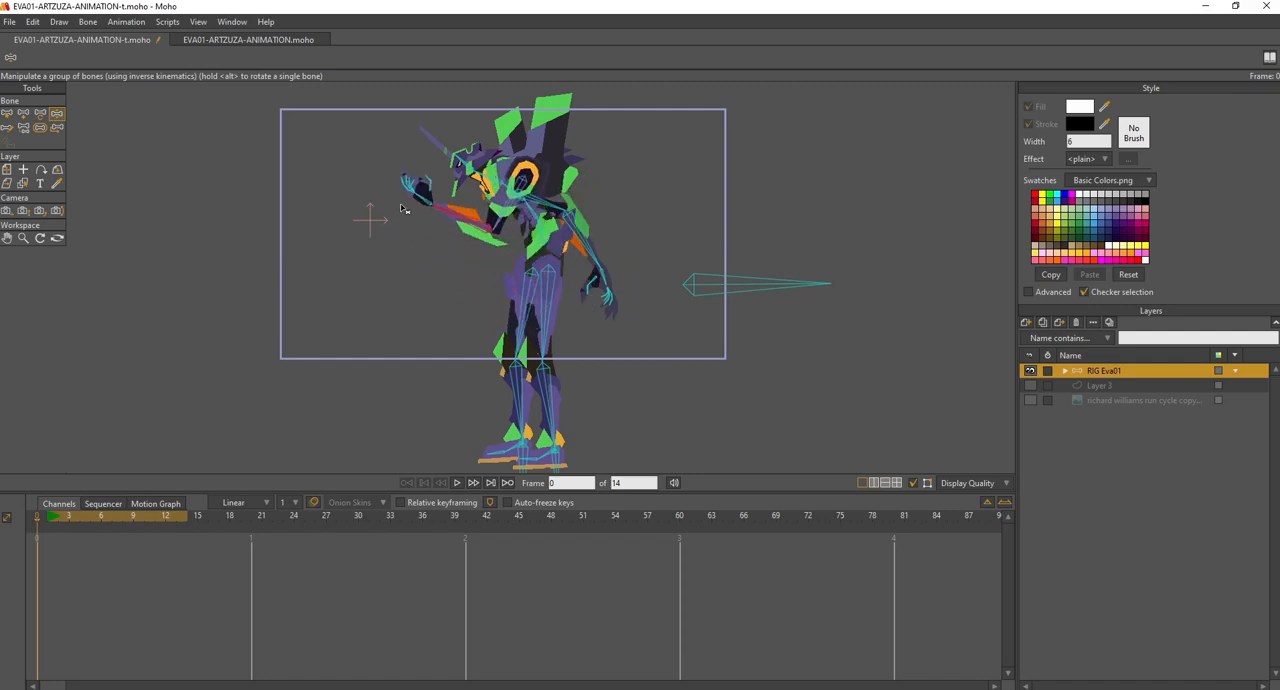
drag(535, 240, 440, 168)
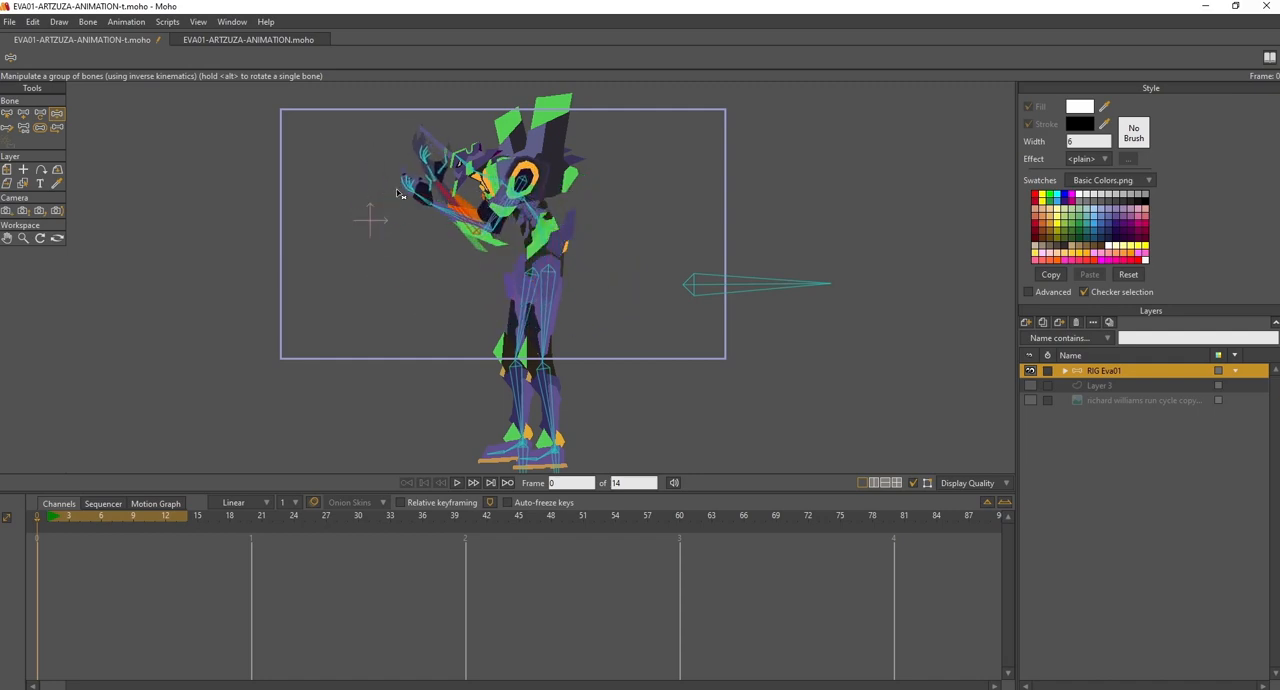
drag(438, 212, 449, 246)
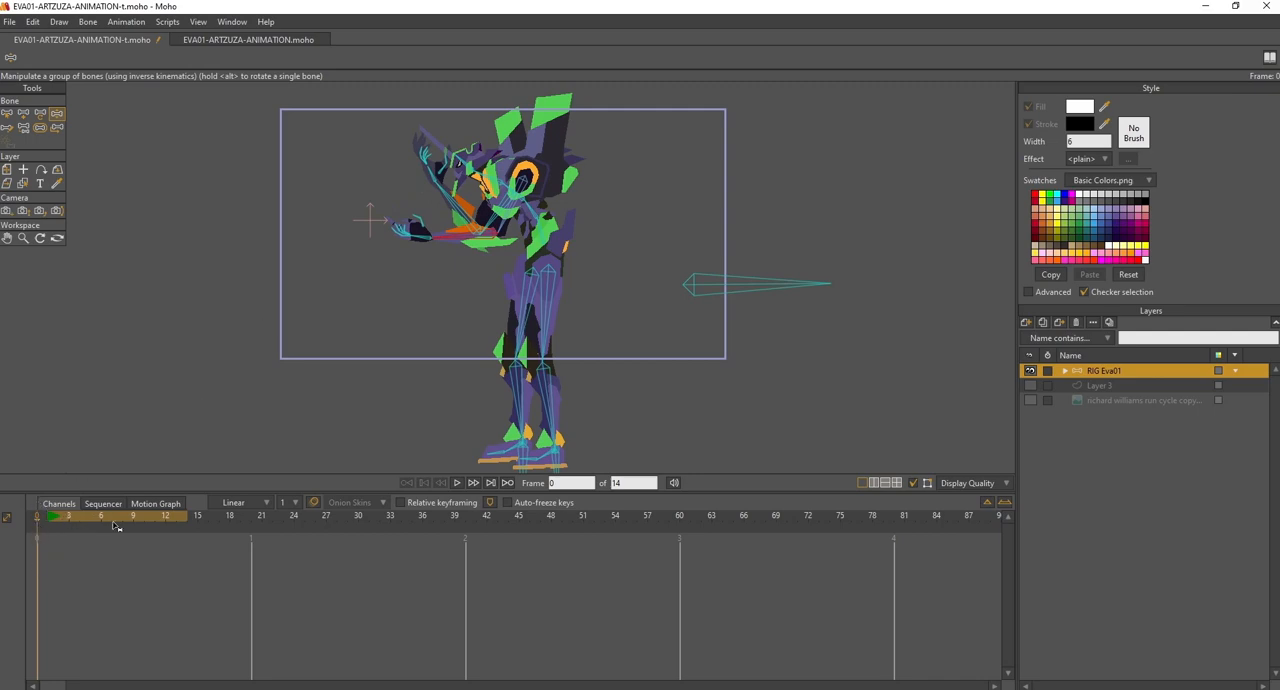
drag(497, 233, 462, 272)
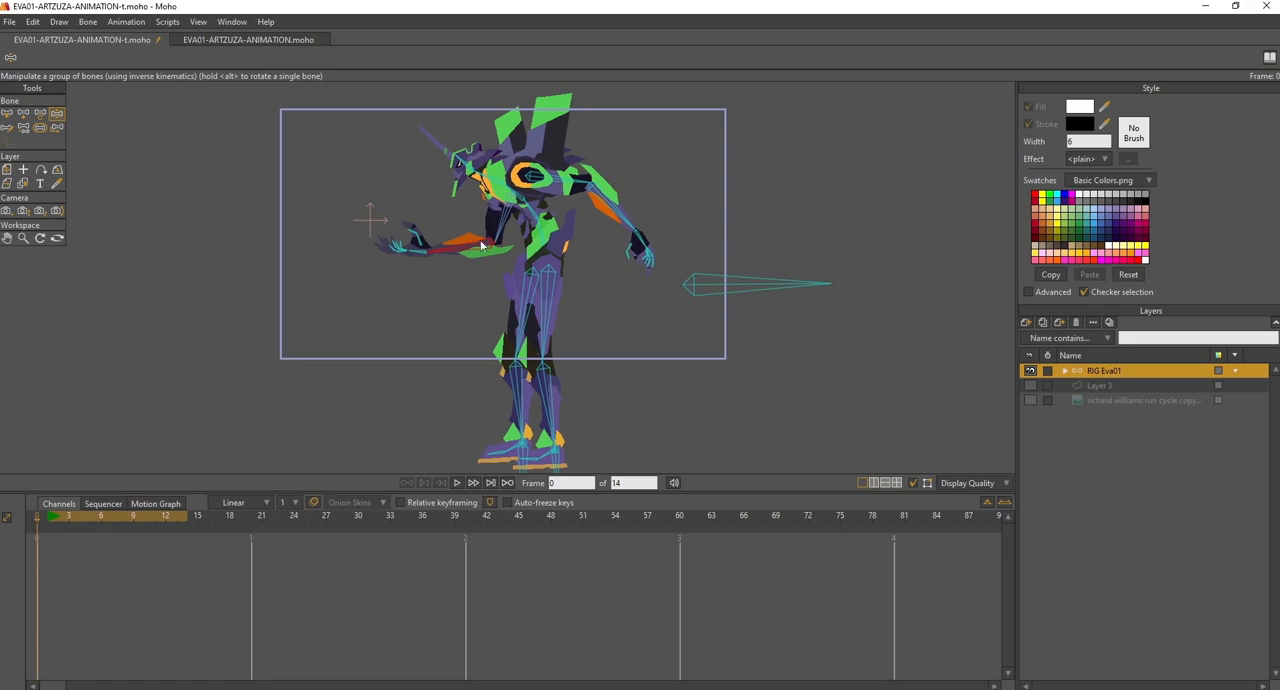
drag(574, 188, 580, 190)
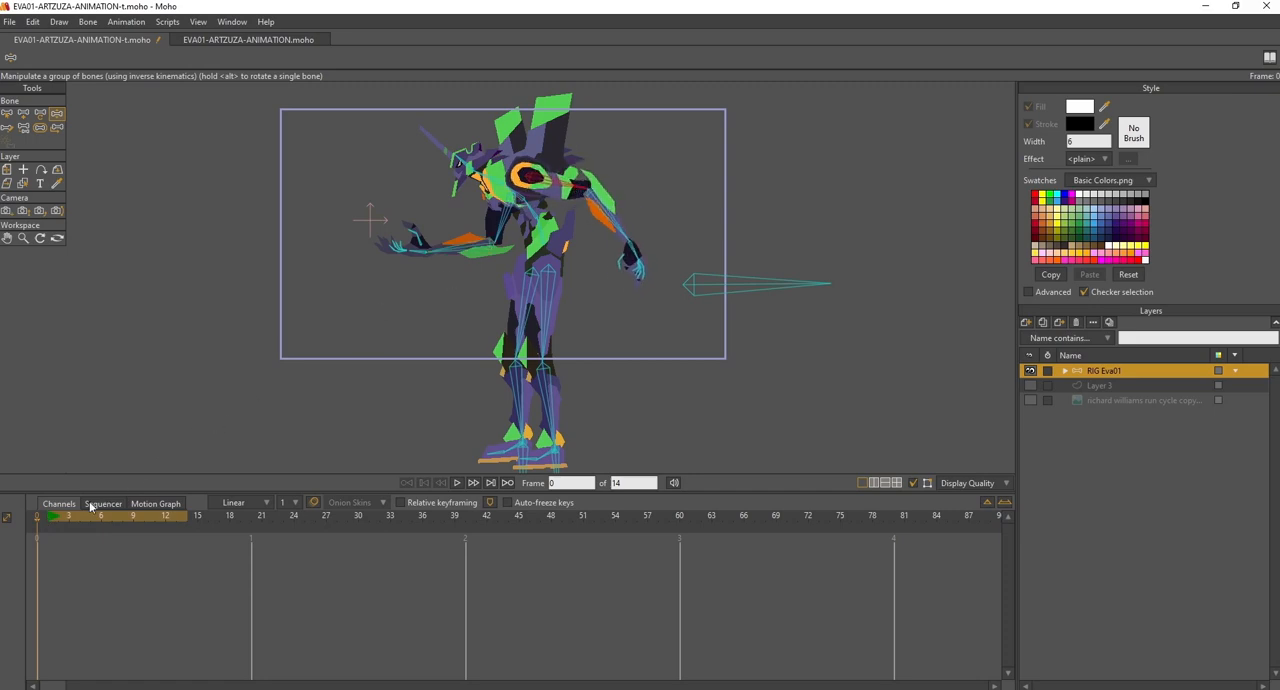
- Go to frame 1 and pose both arms of the rig forward in front of the torso with bent elbows
click(47, 520)
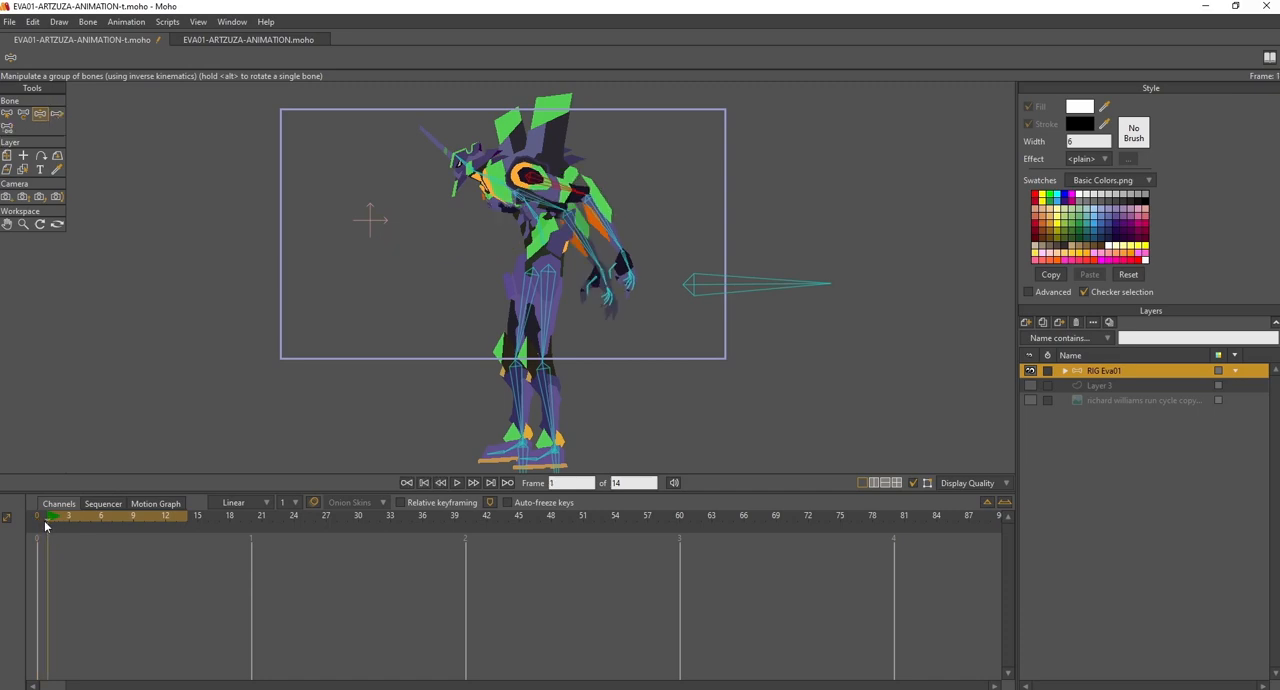
click(35, 527)
mouse_move(34, 523)
mouse_down()
mouse_move(146, 520)
mouse_move(4, 519)
mouse_move(79, 522)
mouse_move(27, 528)
mouse_up()
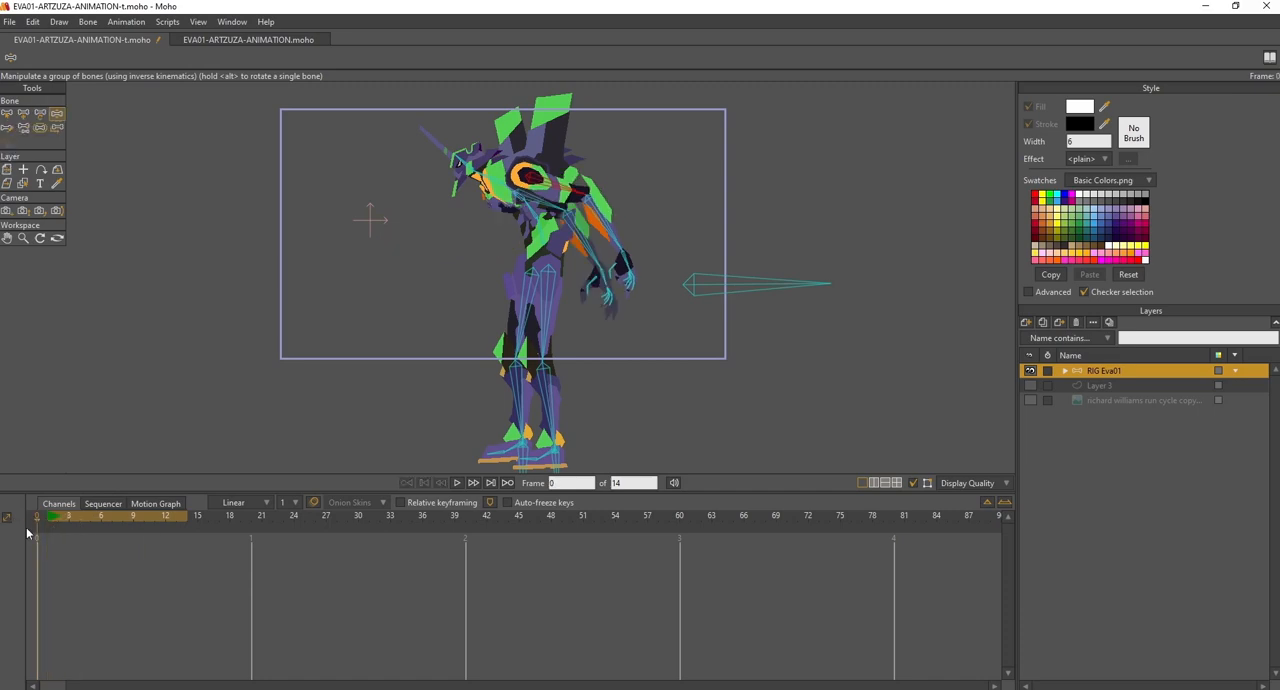
click(49, 521)
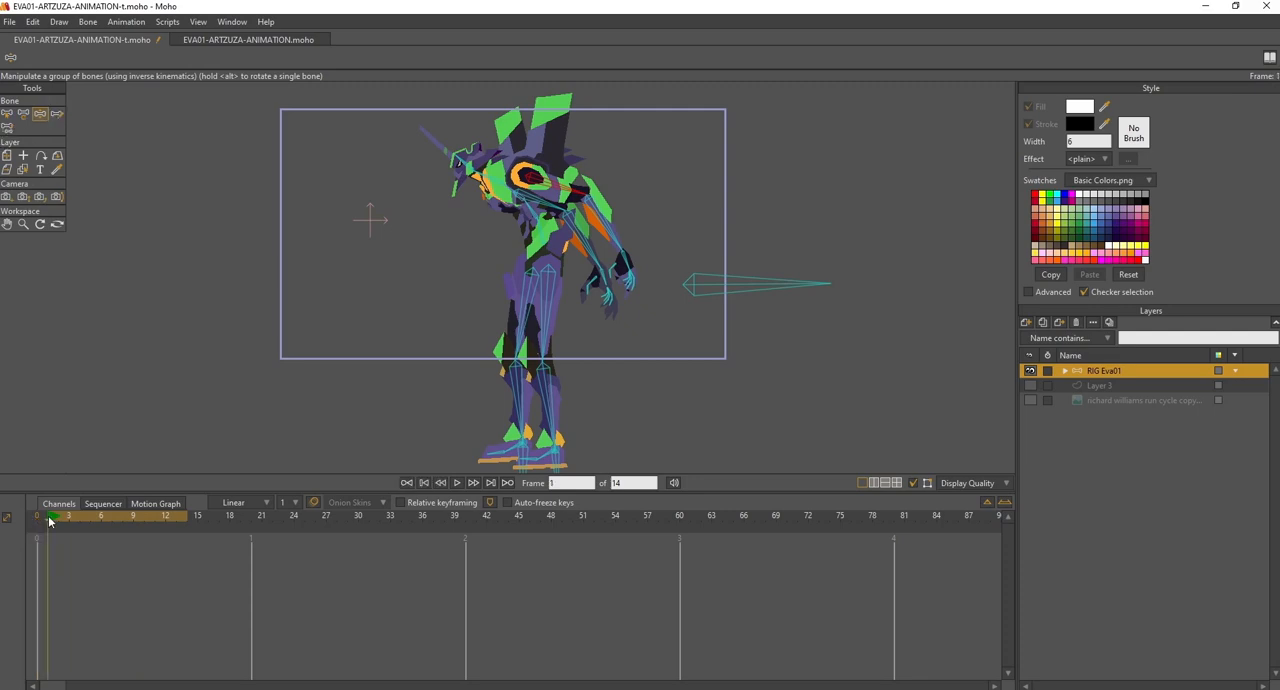
mouse_move(49, 521)
mouse_down()
mouse_move(168, 524)
mouse_move(48, 526)
mouse_up()
drag(604, 223, 414, 264)
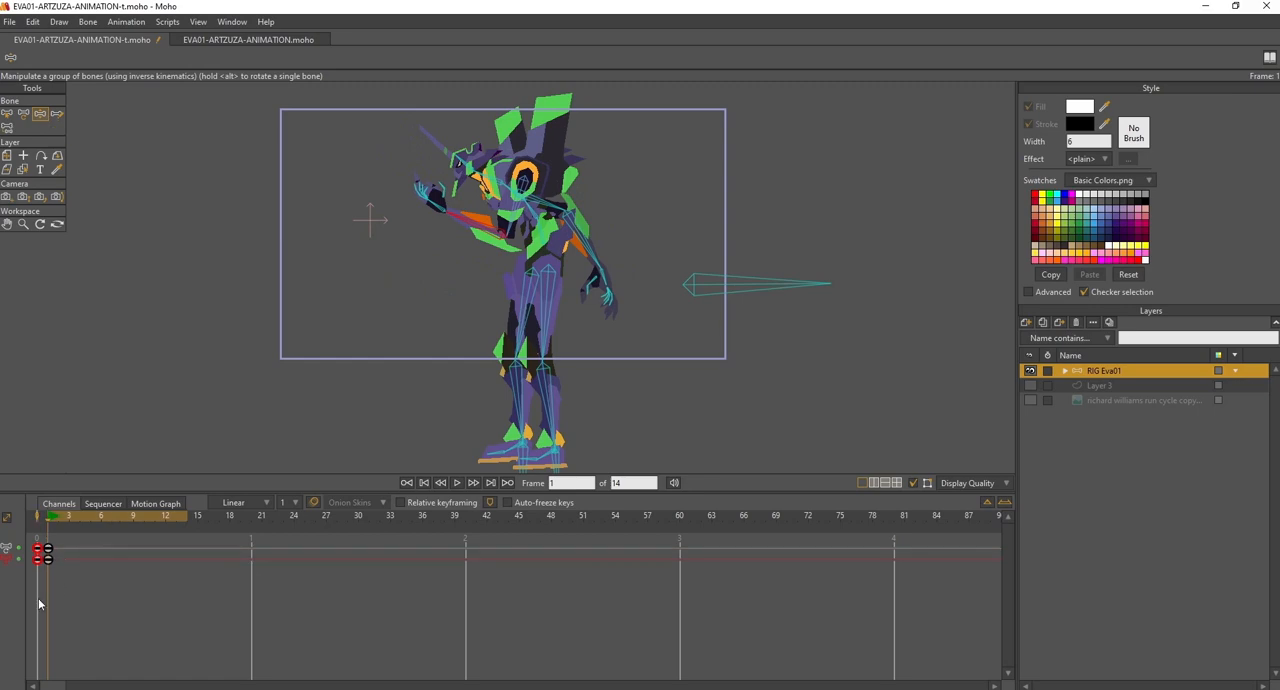
drag(50, 555, 50, 556)
drag(588, 240, 400, 244)
- Pose one arm forward and swing the other back at frame 12, and preview the arm motion from frame 1
drag(69, 517, 166, 527)
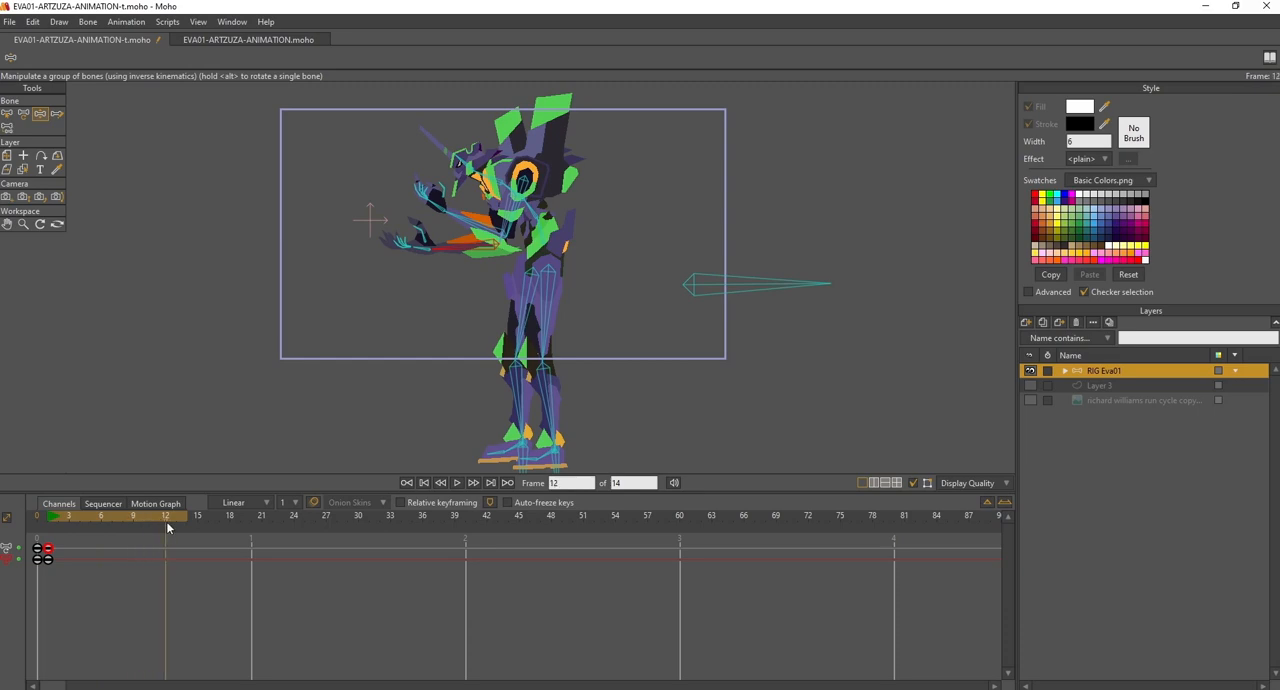
drag(510, 216, 409, 328)
drag(470, 212, 462, 249)
click(187, 550)
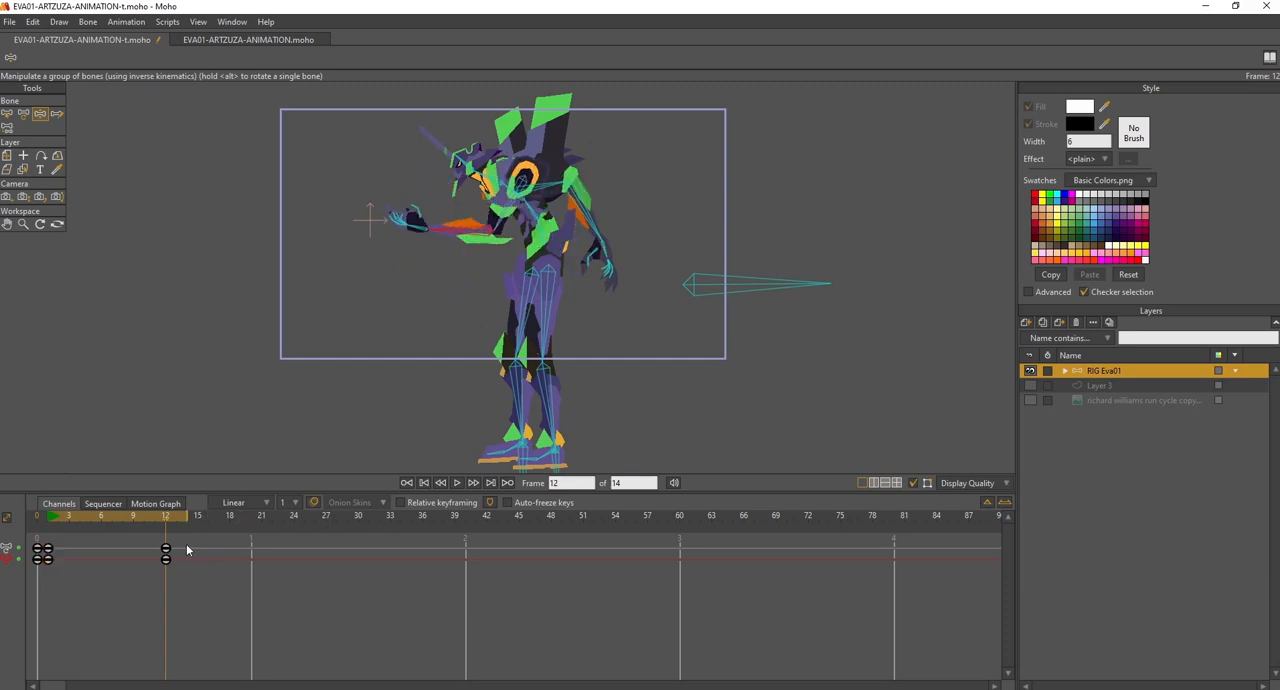
drag(148, 589, 148, 589)
drag(67, 575, 42, 534)
click(53, 521)
drag(53, 521, 79, 552)
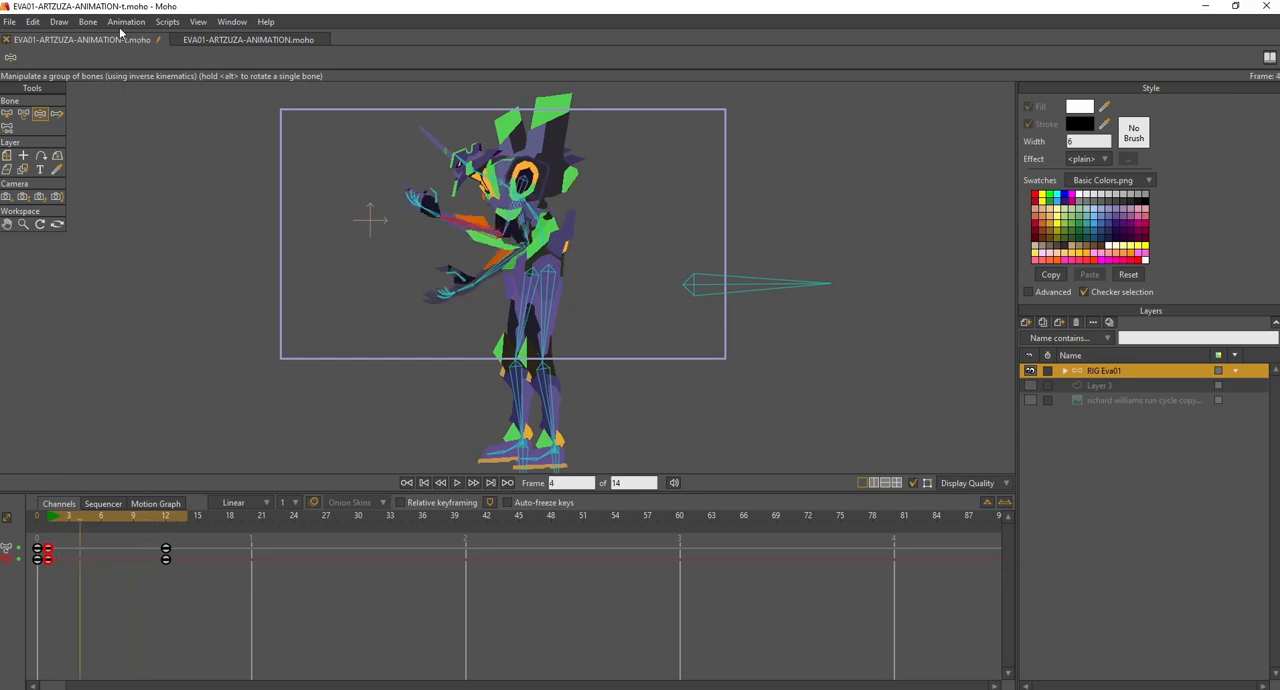
- Clear all animation from the document and return to frame 1
click(124, 22)
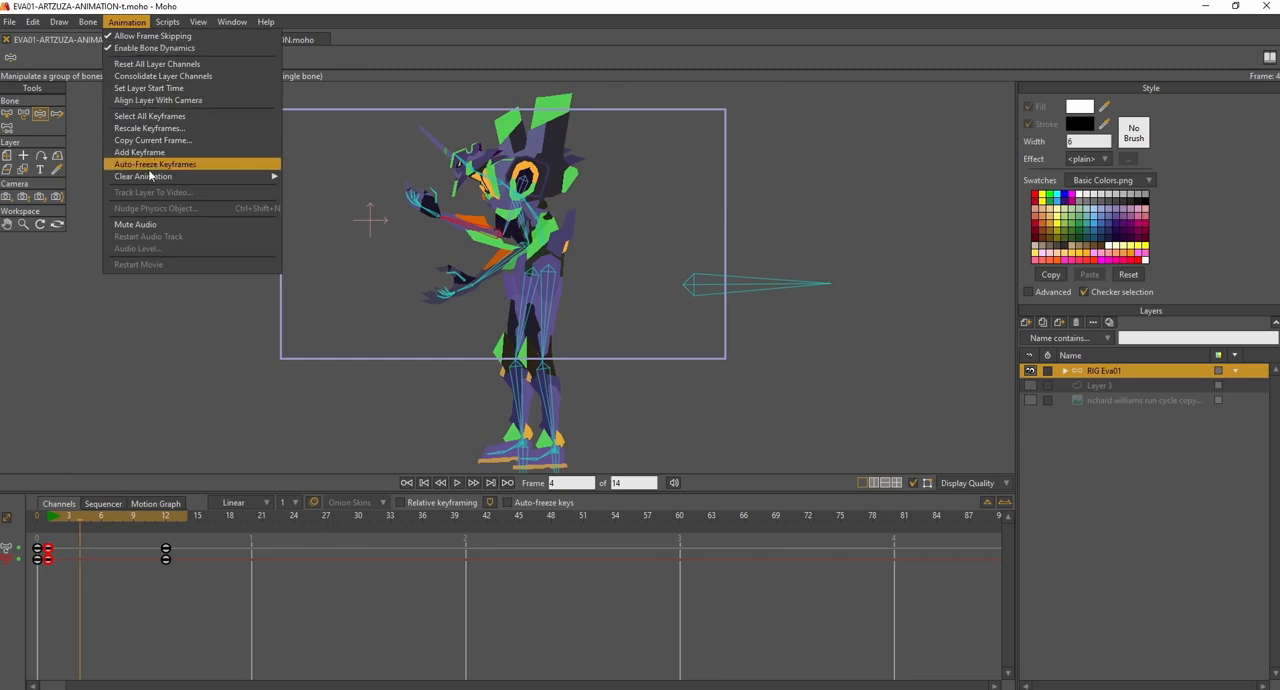
mouse_move(150, 179)
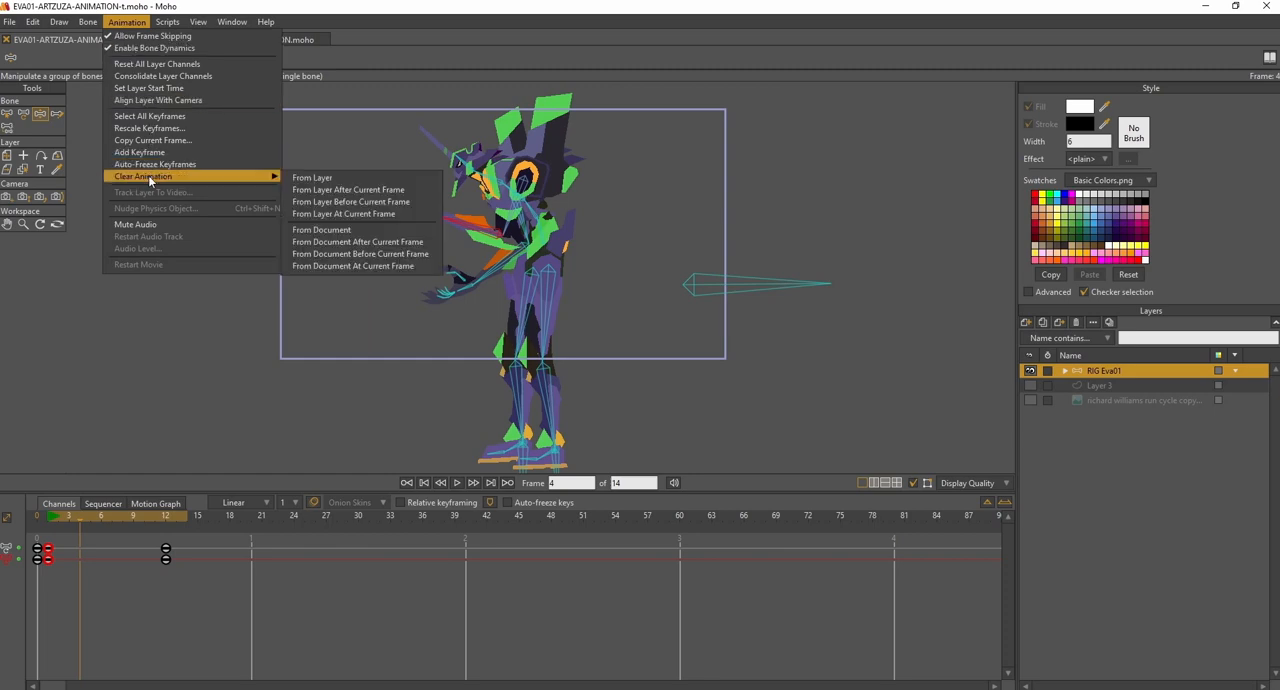
click(344, 232)
click(50, 519)
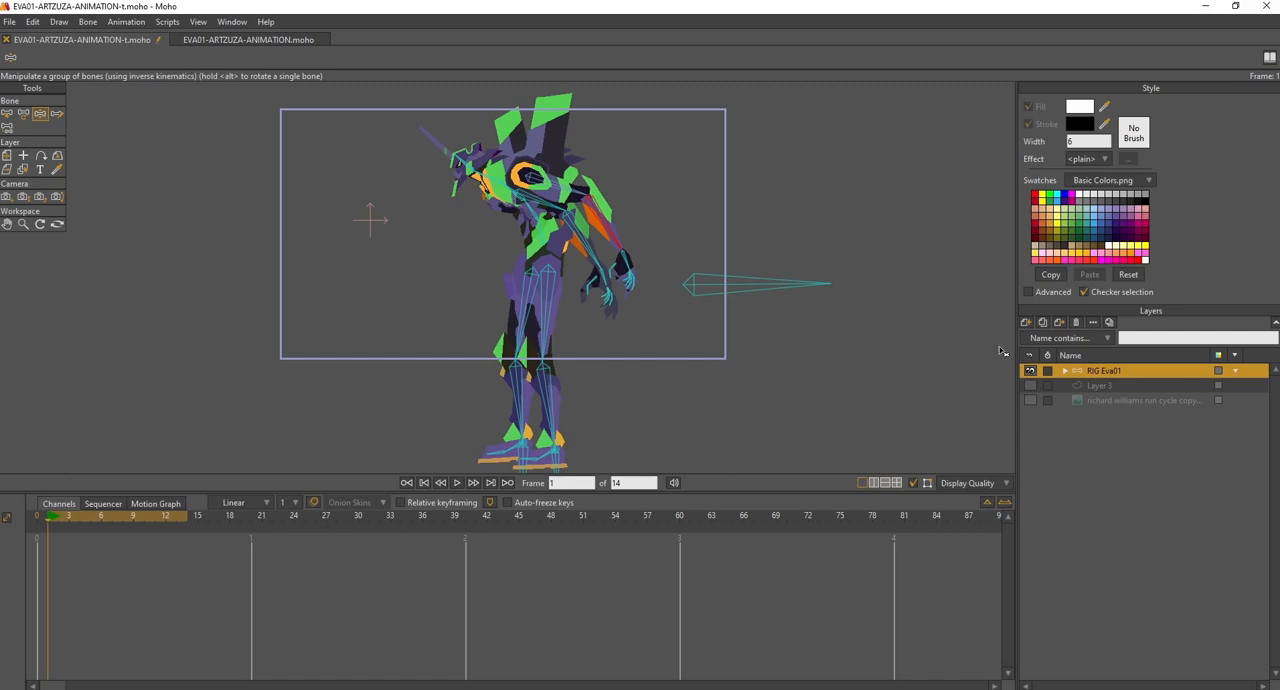
- Make the richard williams run cycle reference image layer visible and compare its numbered poses with the rig
click(1030, 401)
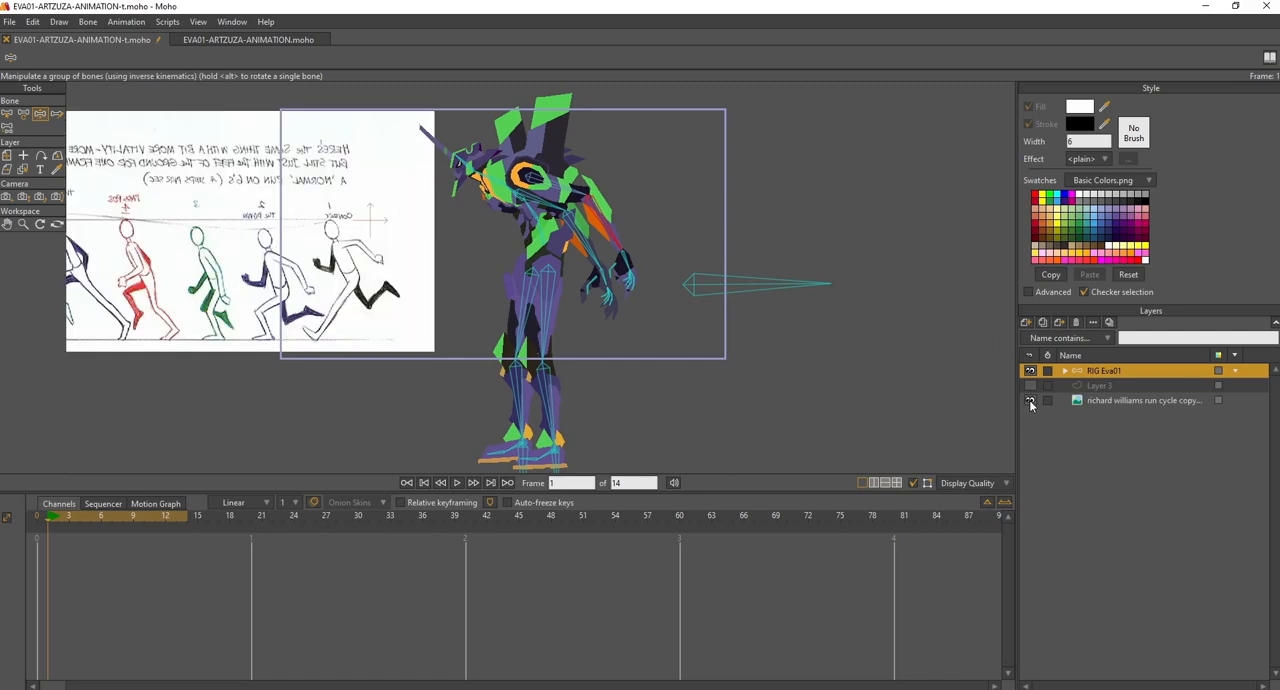
drag(711, 276, 903, 296)
drag(814, 285, 881, 285)
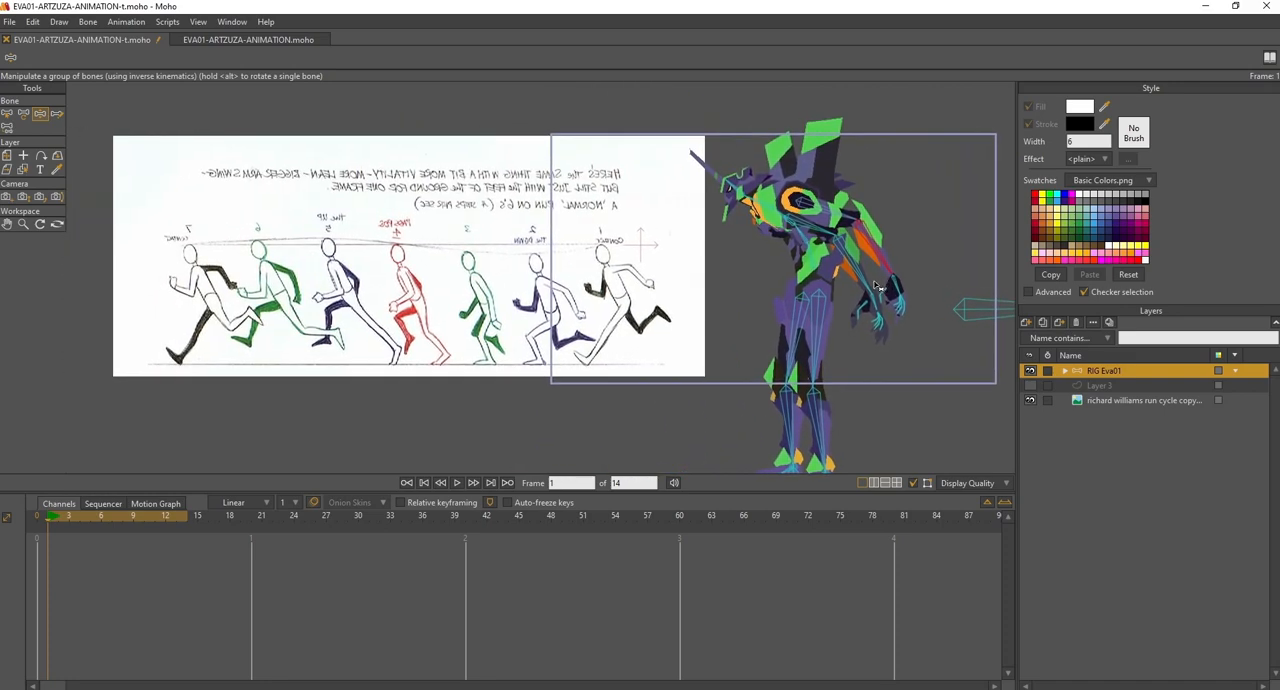
drag(767, 249, 776, 291)
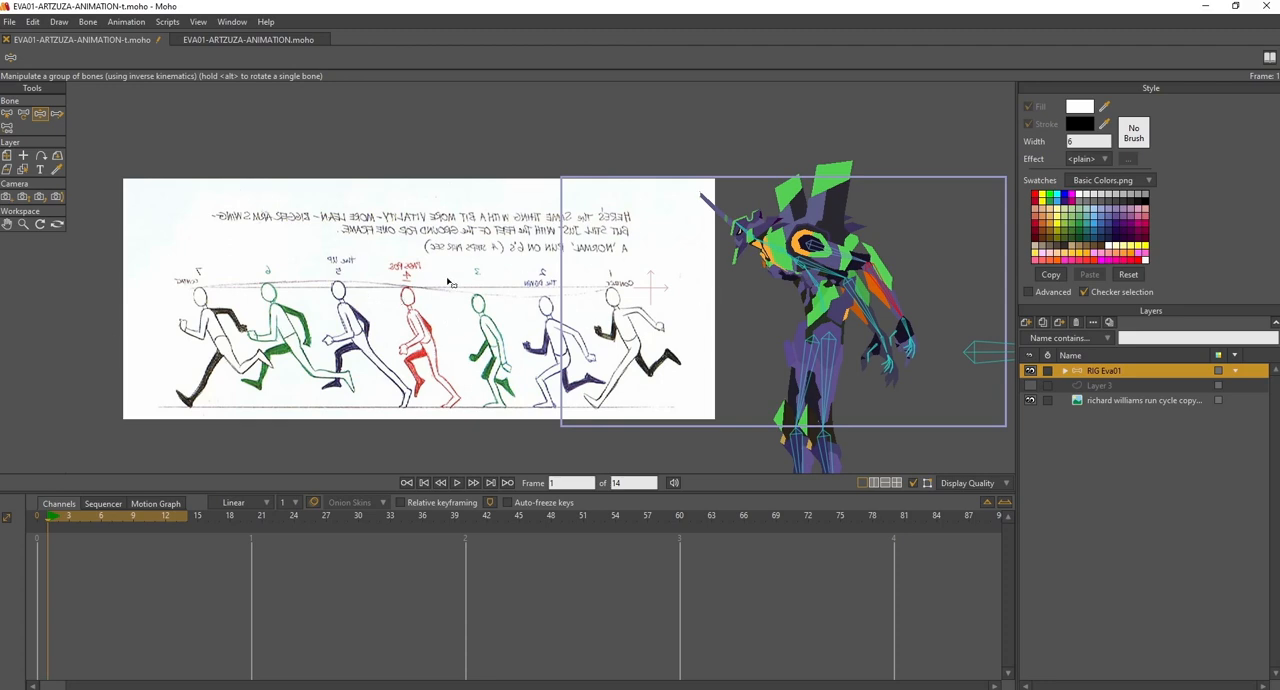
drag(509, 291, 523, 279)
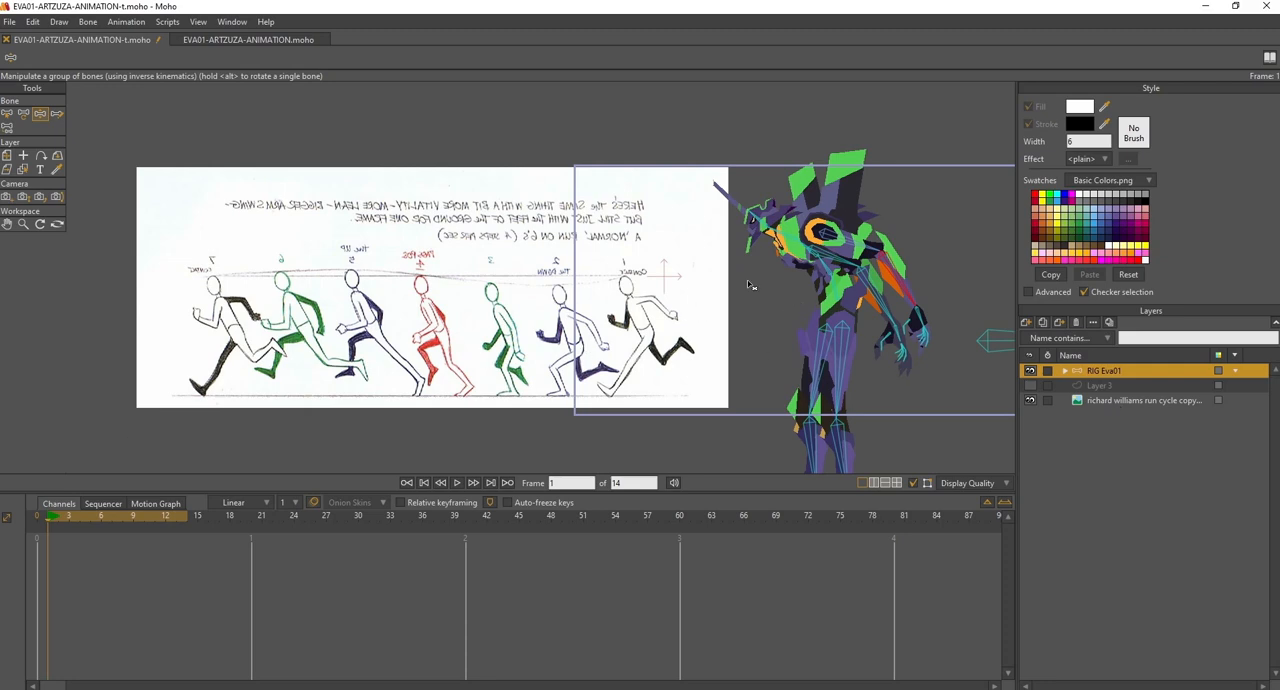
drag(737, 286, 675, 291)
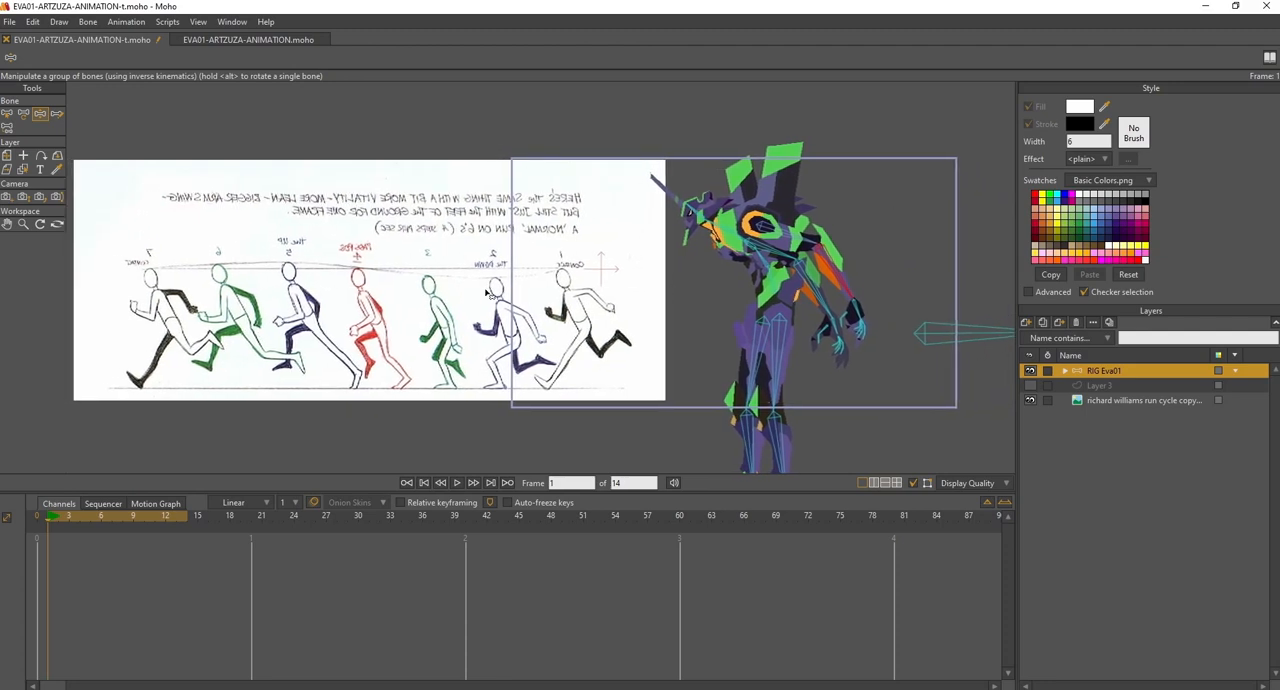
drag(716, 287, 675, 238)
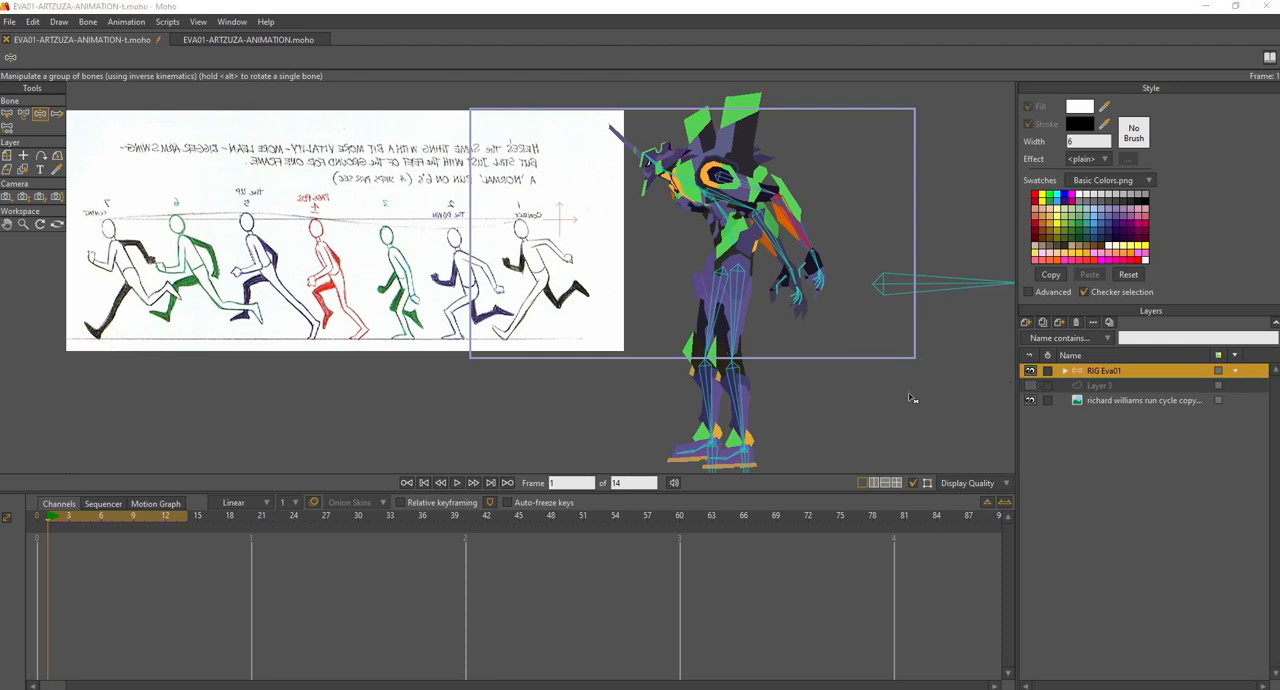
- Make the ground shape on Layer 3 visible and check the rig's feet against its upper edge
click(1059, 385)
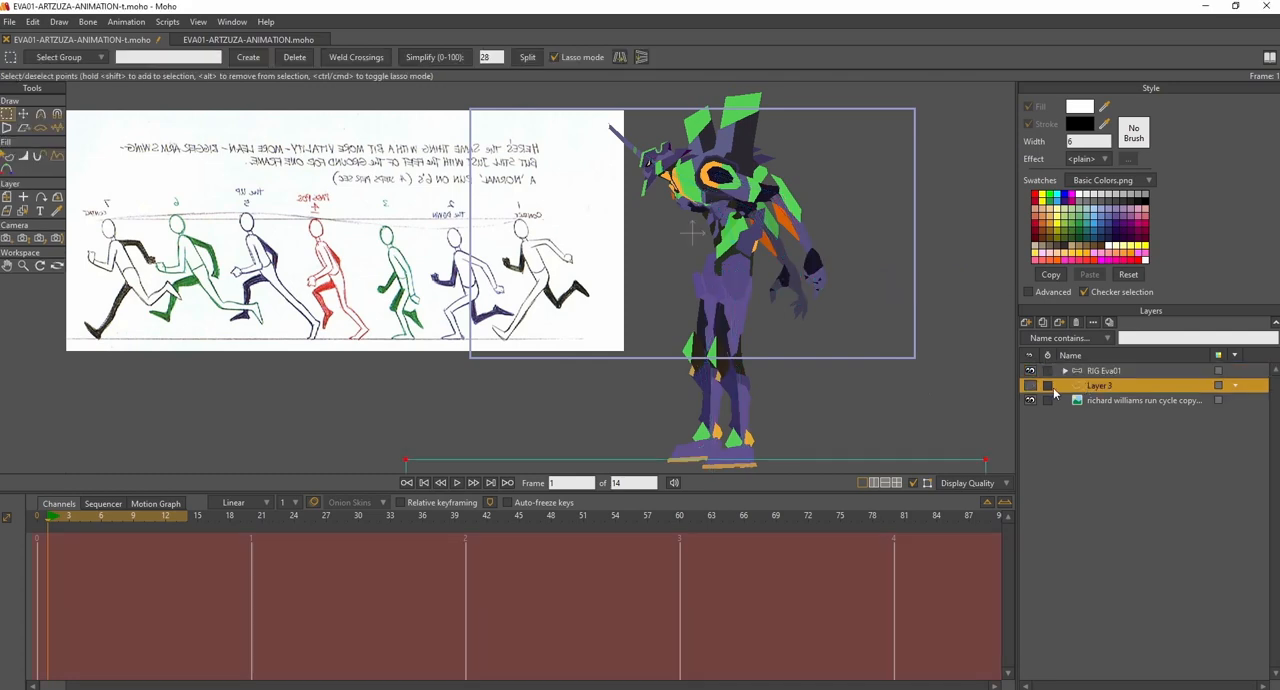
click(1030, 386)
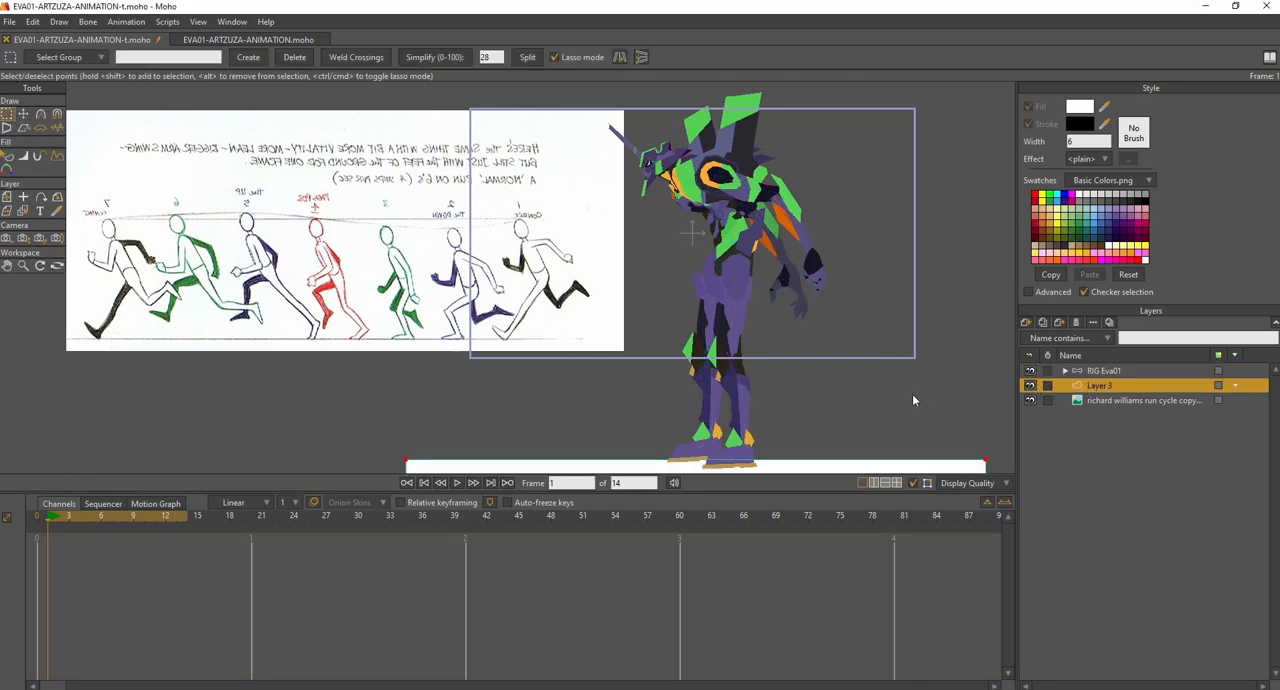
drag(920, 397, 890, 310)
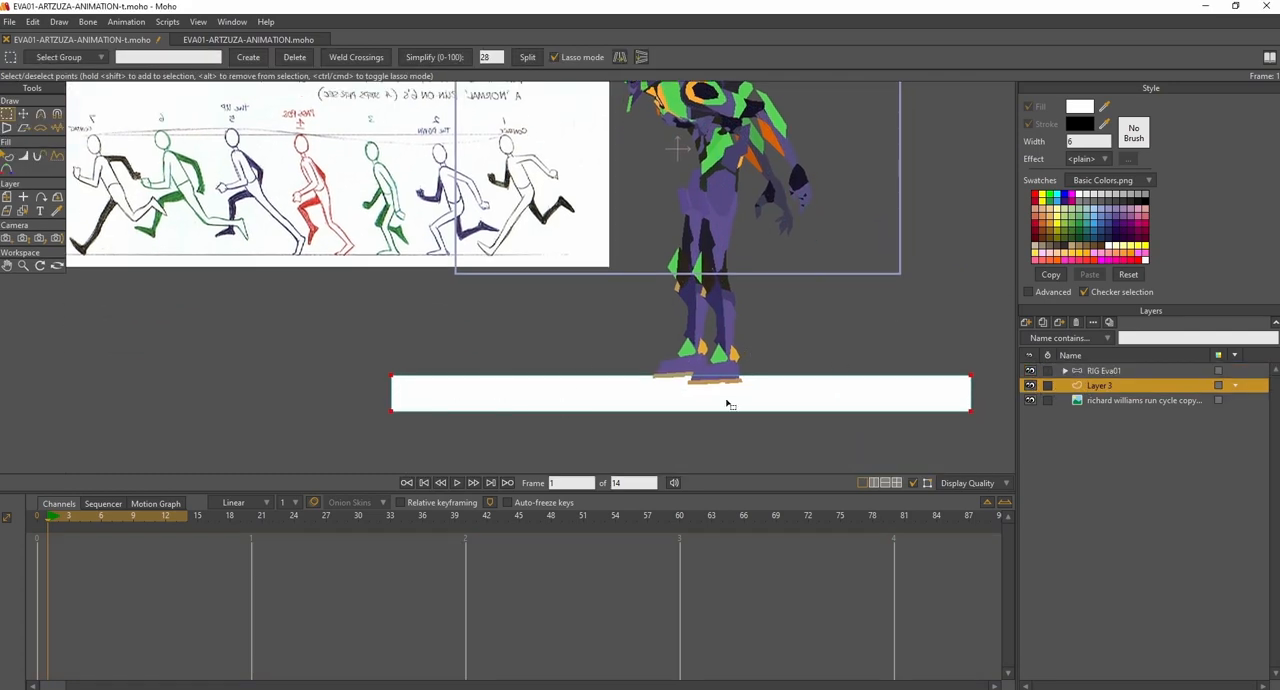
scroll(730, 404, up, 8)
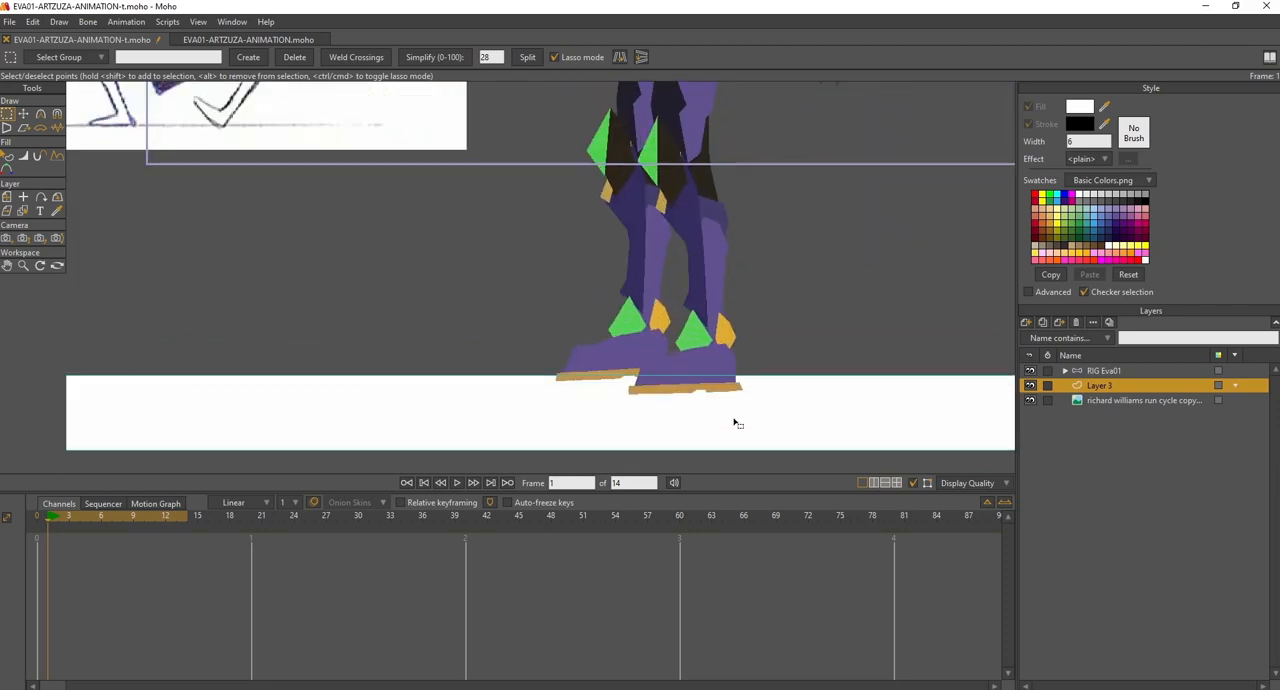
drag(714, 409, 771, 412)
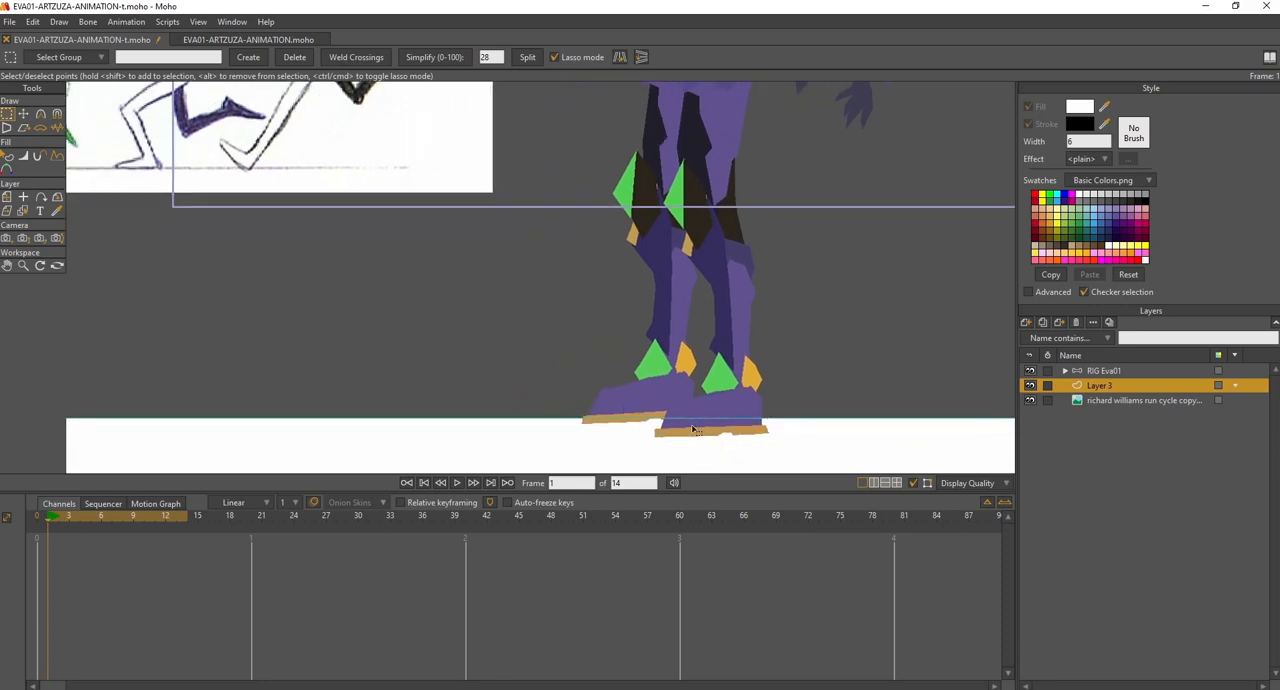
- Select the RIG Eva01 layer and, following the contact pose reference, lower the body with its separate control bone at frame 1 so the knees bend
click(1079, 372)
scroll(752, 362, down, 5)
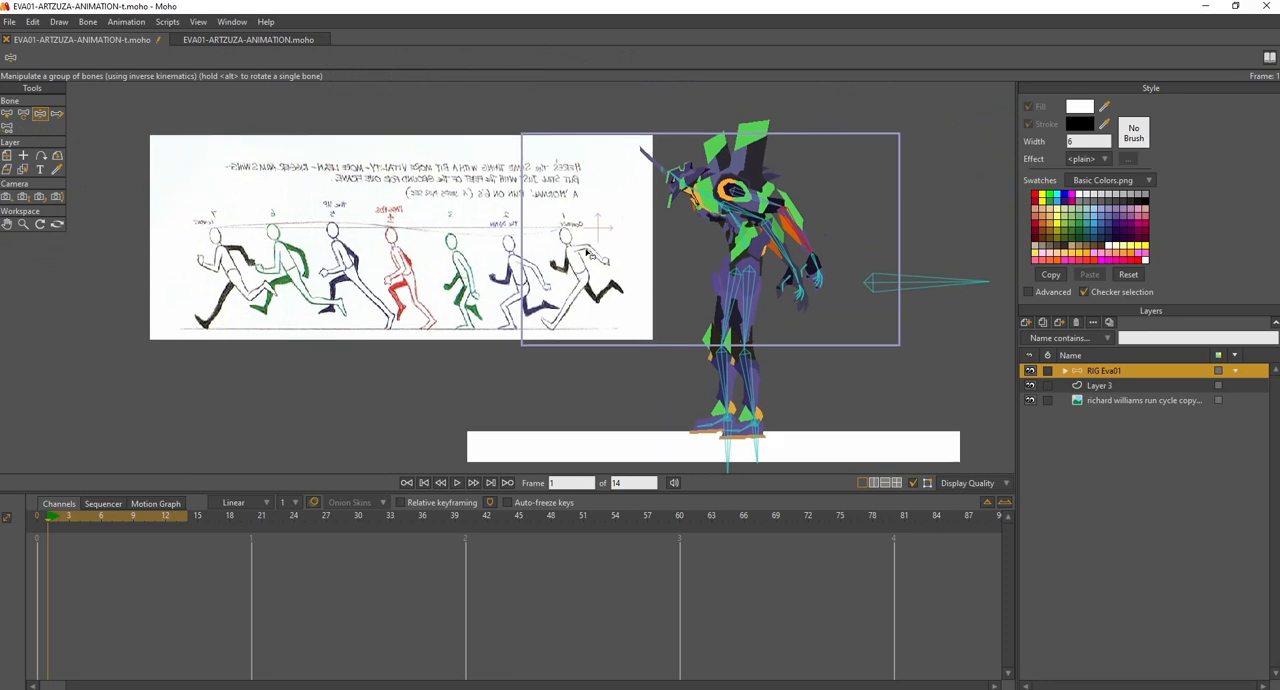
scroll(590, 254, up, 4)
scroll(628, 250, up, 2)
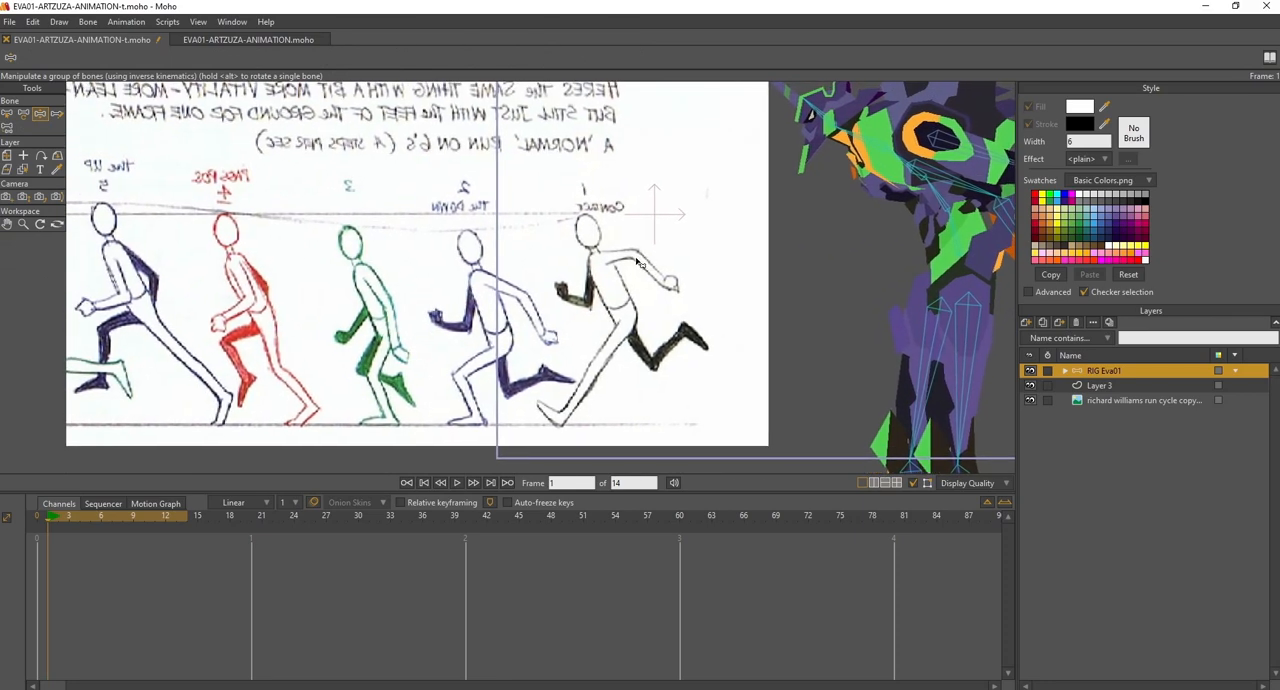
scroll(623, 262, down, 3)
scroll(604, 258, up, 3)
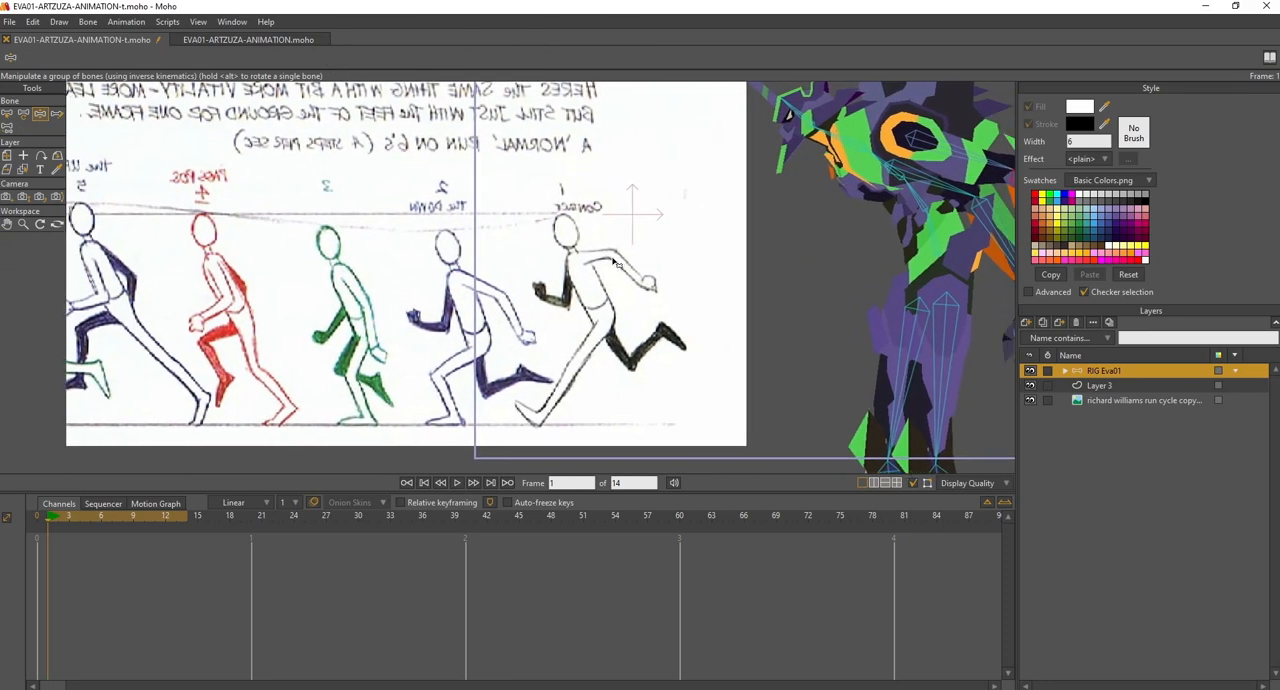
scroll(600, 262, down, 4)
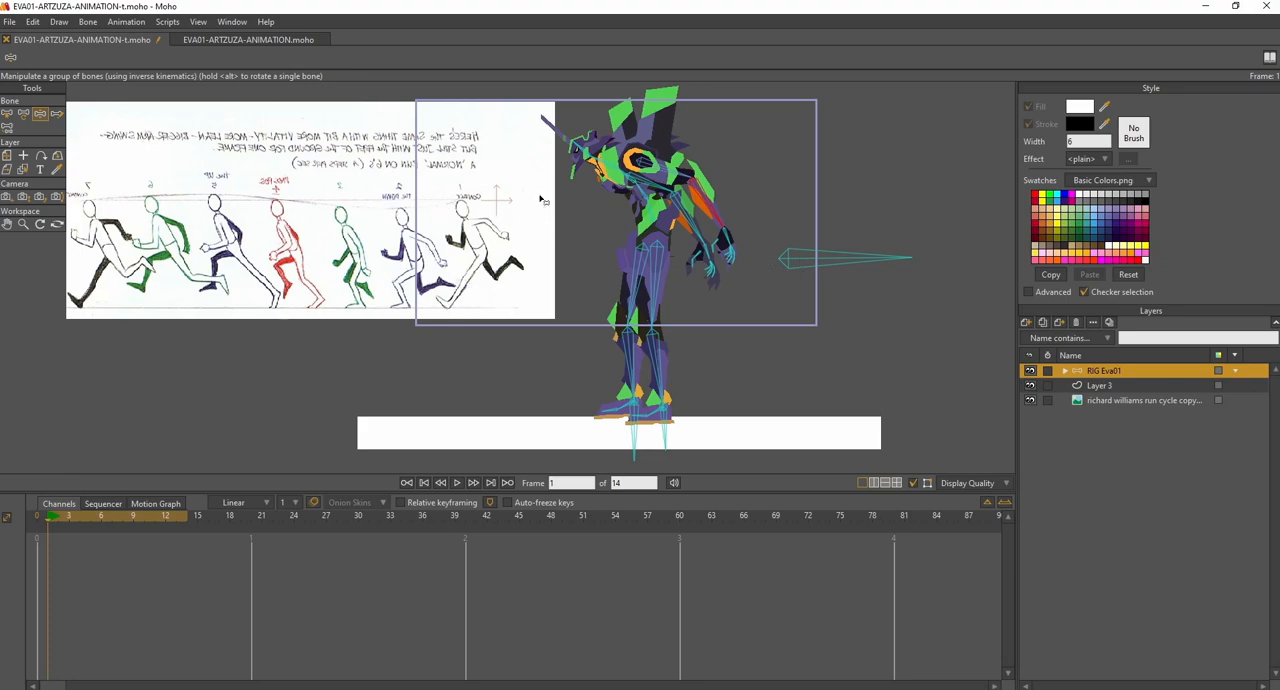
scroll(430, 225, up, 3)
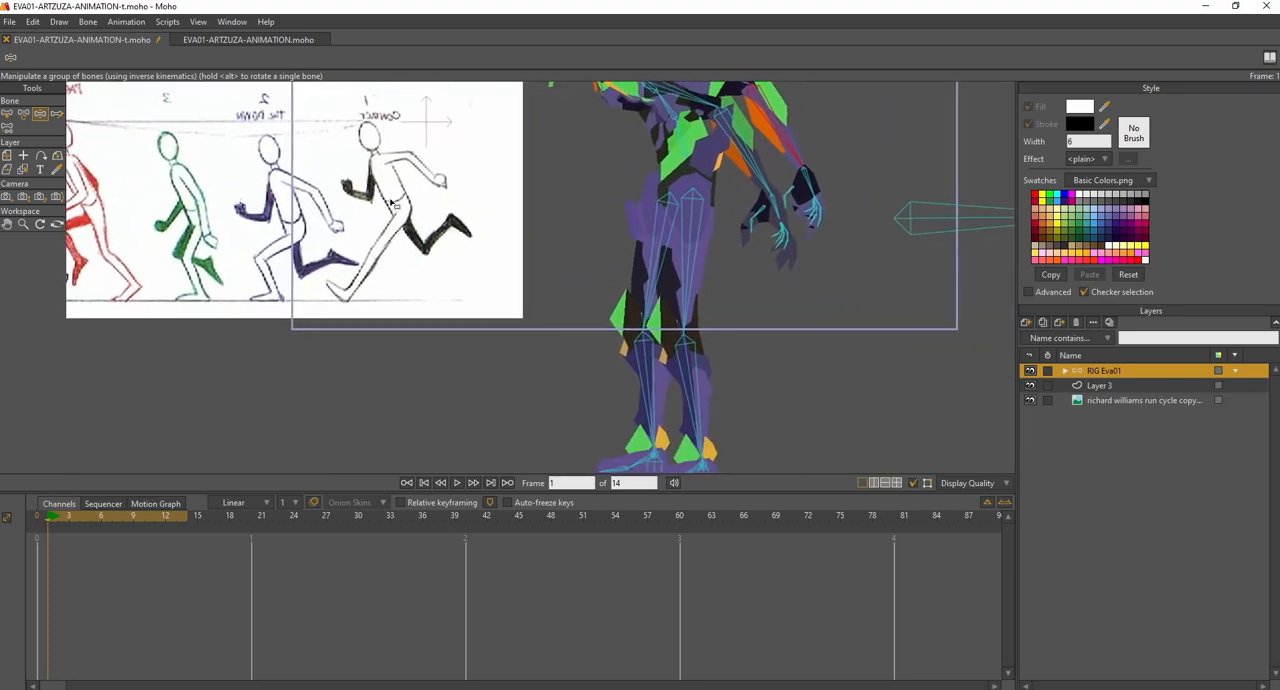
scroll(412, 226, down, 2)
drag(728, 223, 727, 236)
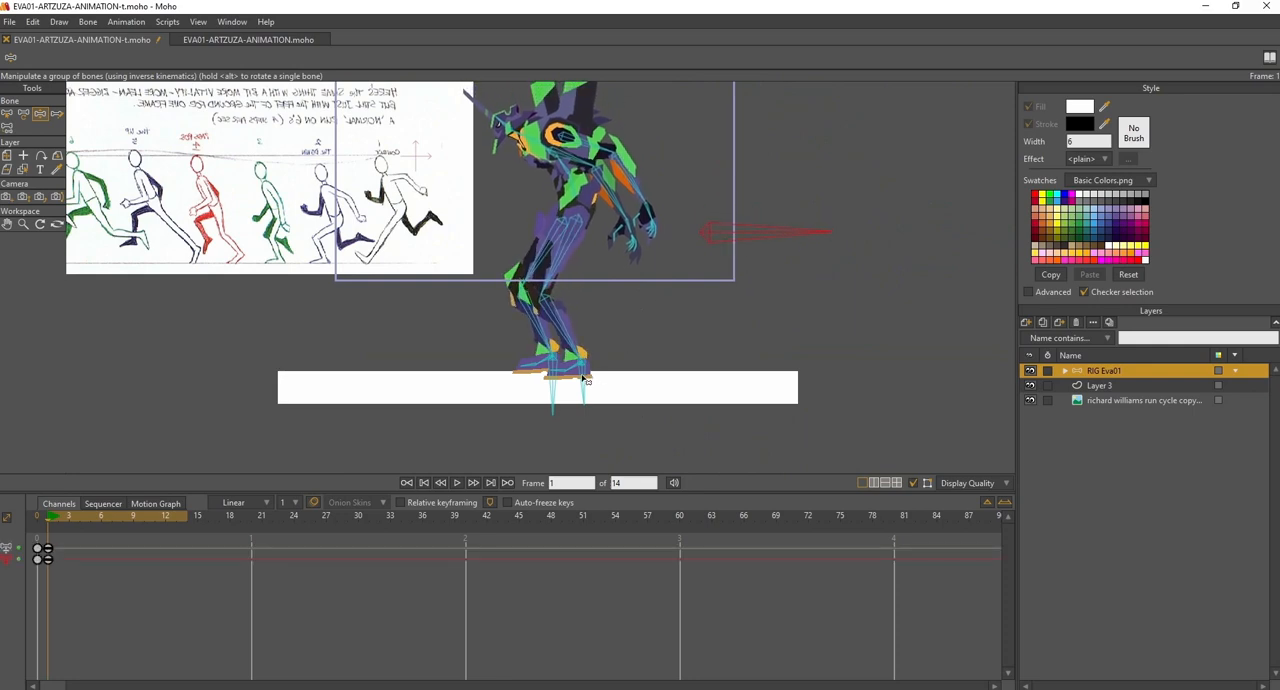
- Spread the legs into the contact pose at frame 1: front foot forward, rear foot back and raised, with the body slightly lower
drag(560, 383, 476, 366)
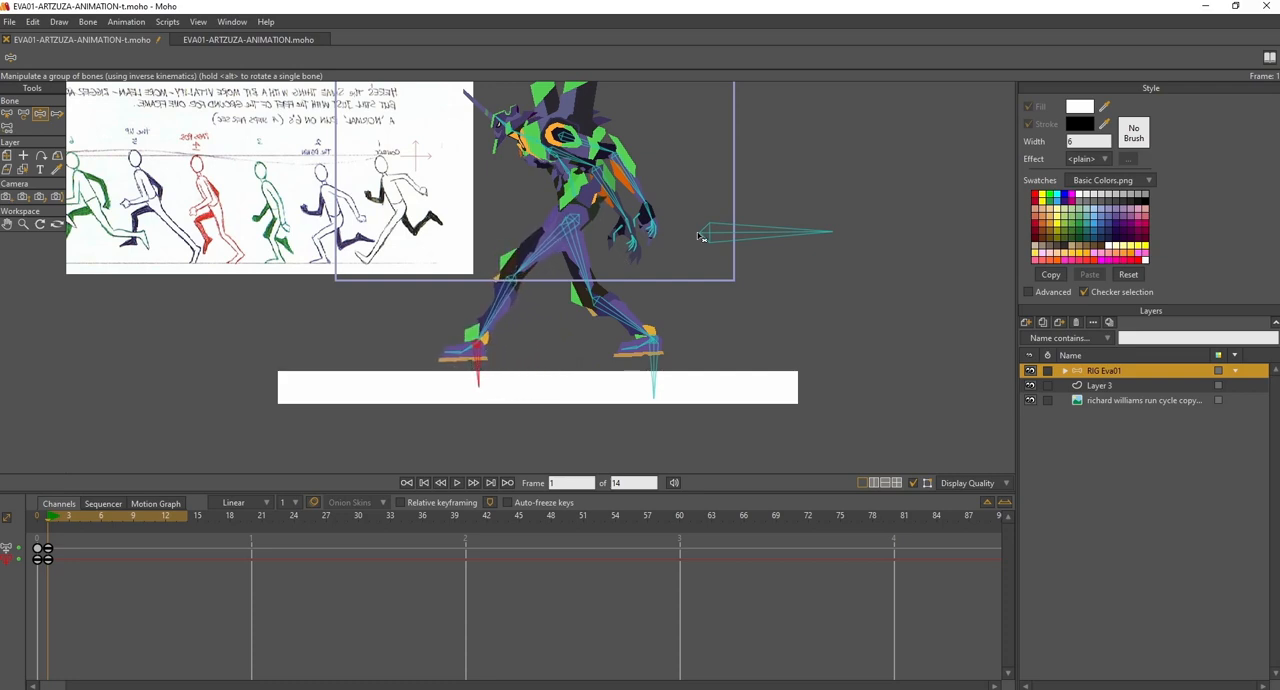
drag(714, 235, 723, 232)
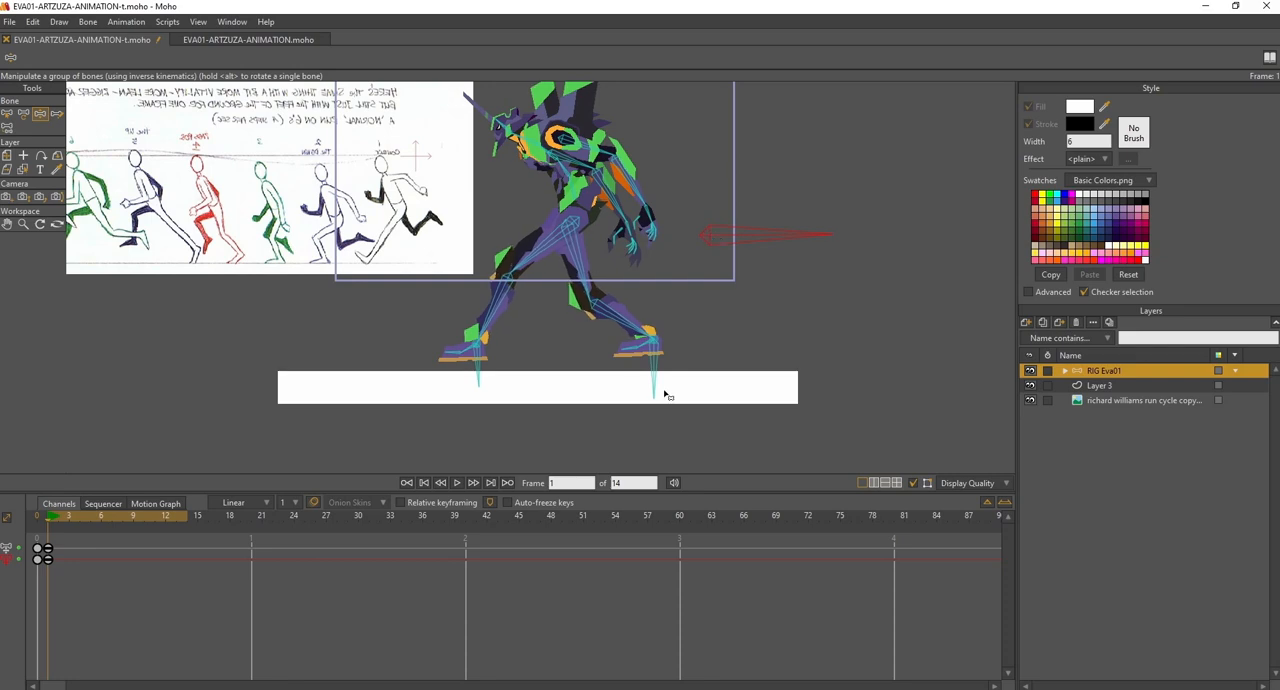
drag(646, 381, 706, 308)
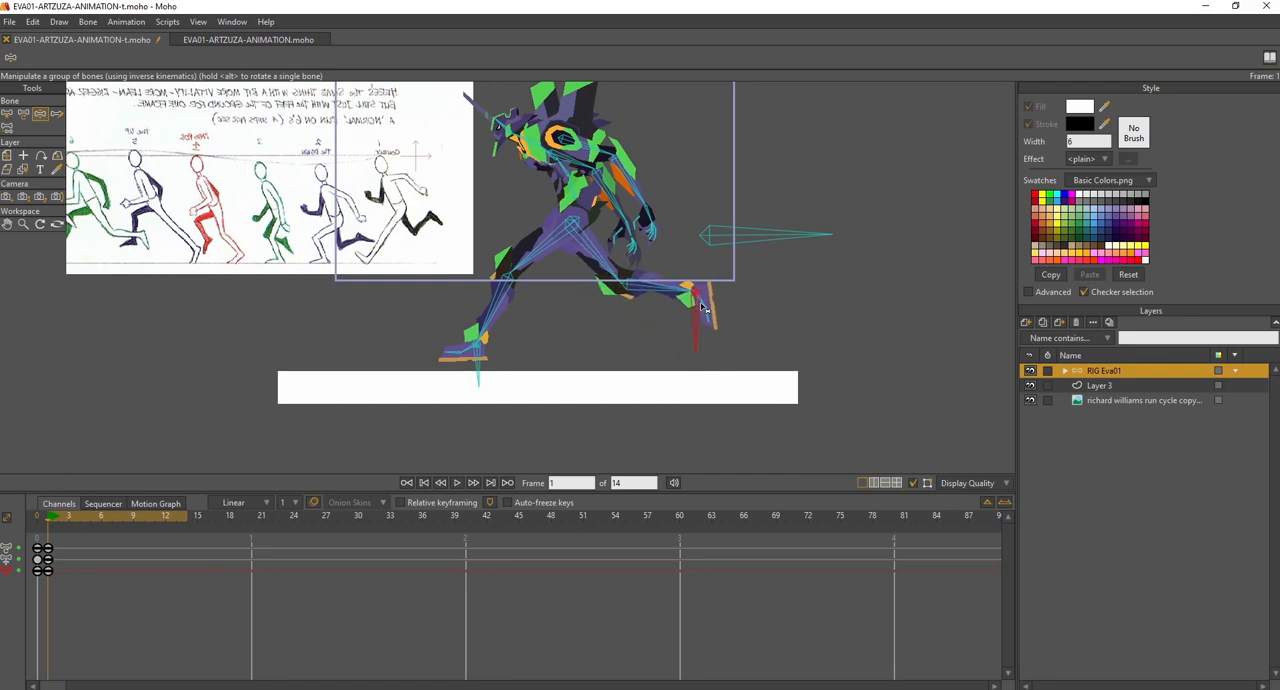
click(726, 240)
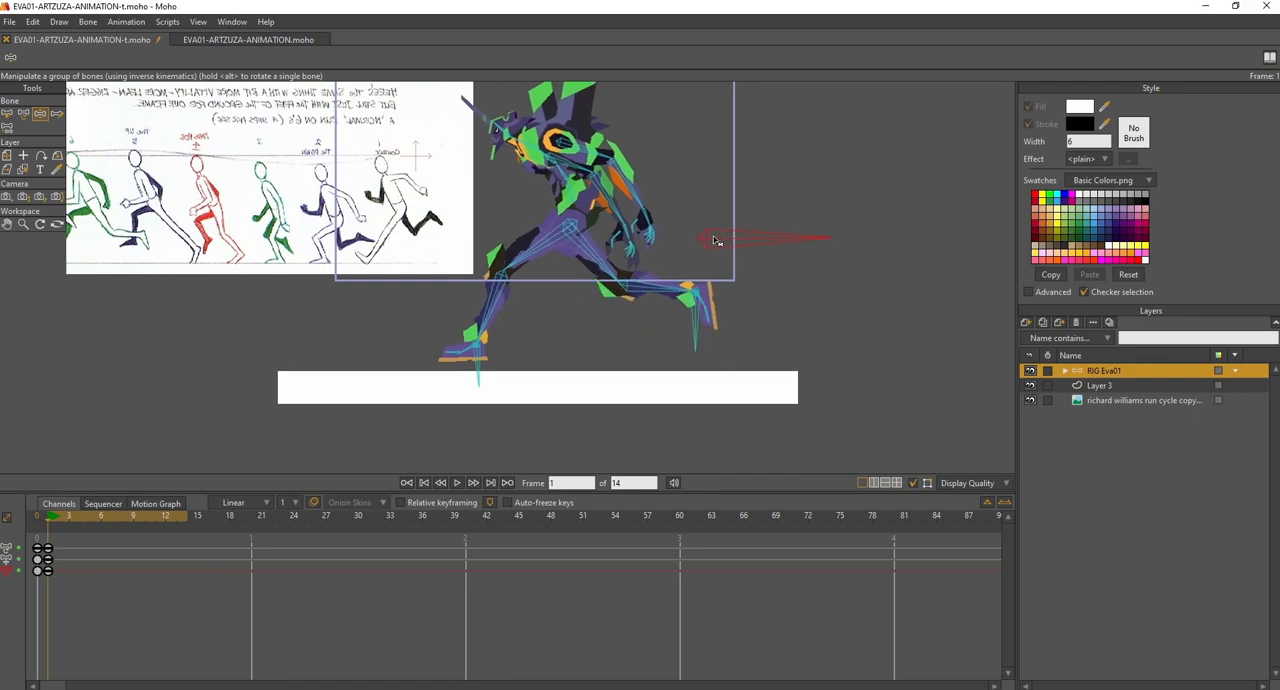
- Swing one arm forward and the other back behind the shoulder at frame 1, matching the contact pose reference
drag(698, 197, 748, 251)
mouse_move(632, 222)
mouse_down()
mouse_move(571, 240)
mouse_move(556, 216)
mouse_up()
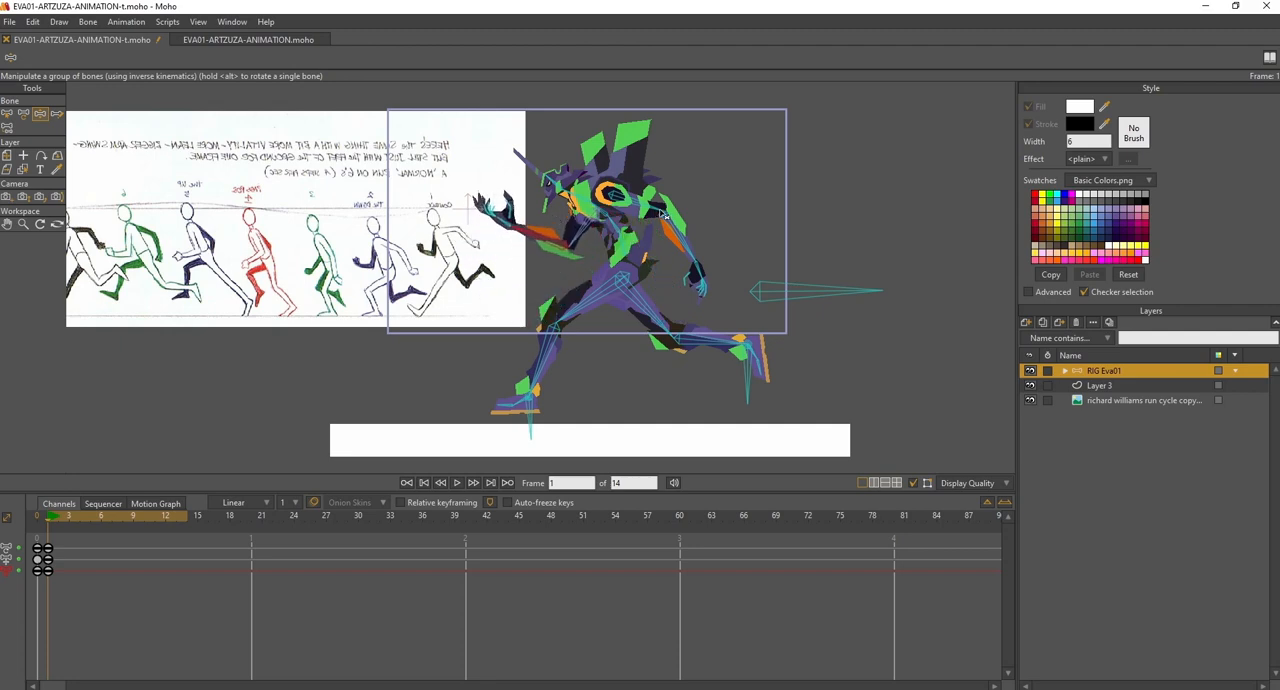
drag(645, 210, 657, 178)
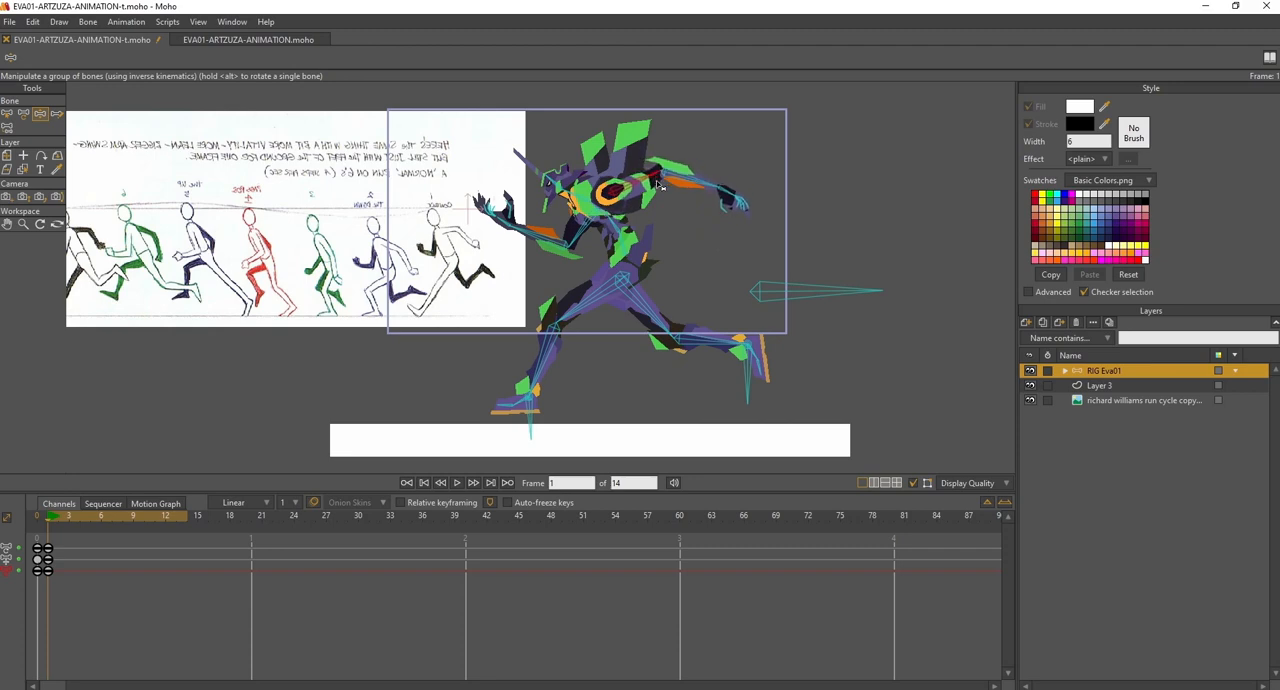
mouse_move(656, 228)
mouse_down()
mouse_move(676, 254)
mouse_move(674, 240)
mouse_up()
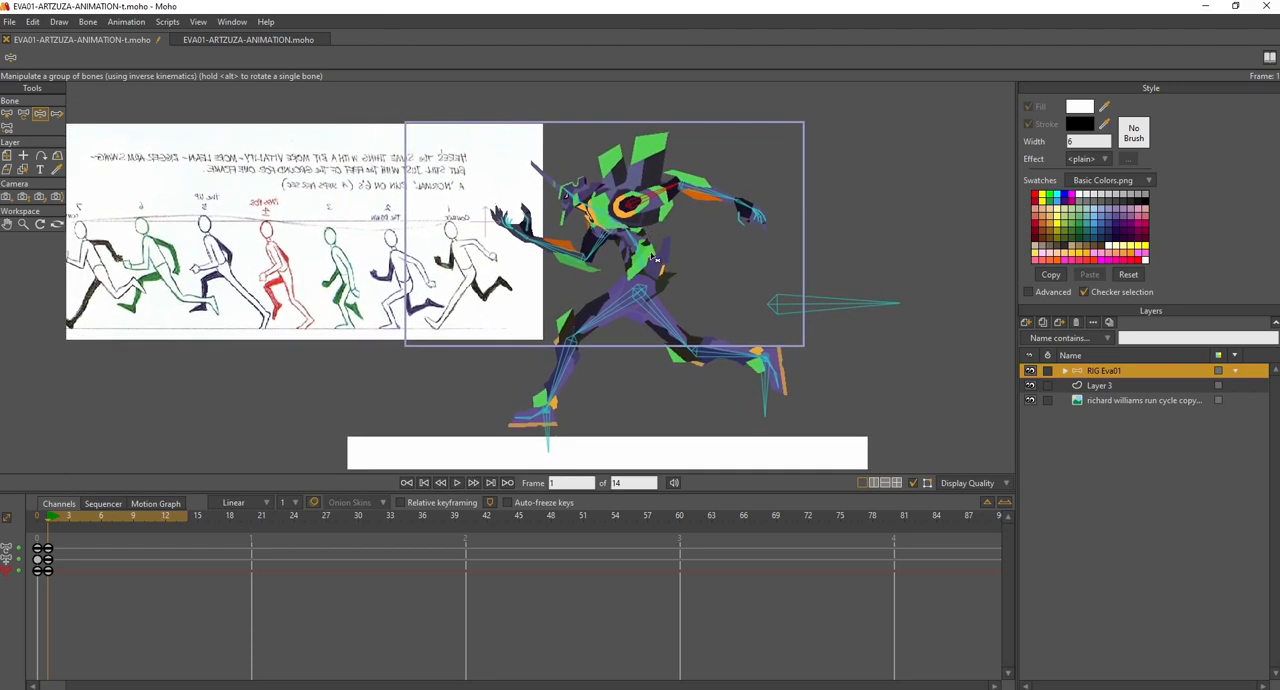
- Lean the torso forward at frame 1 and tilt the head up so the character faces ahead
drag(540, 295, 570, 311)
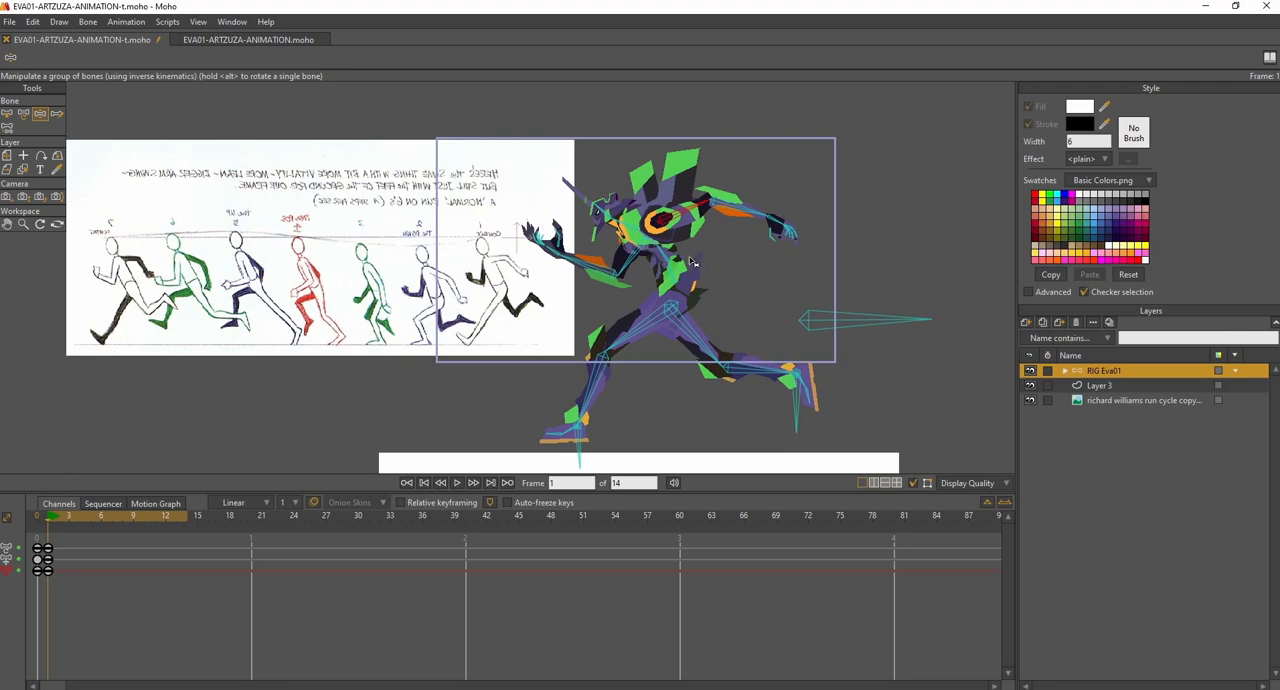
scroll(688, 284, up, 1)
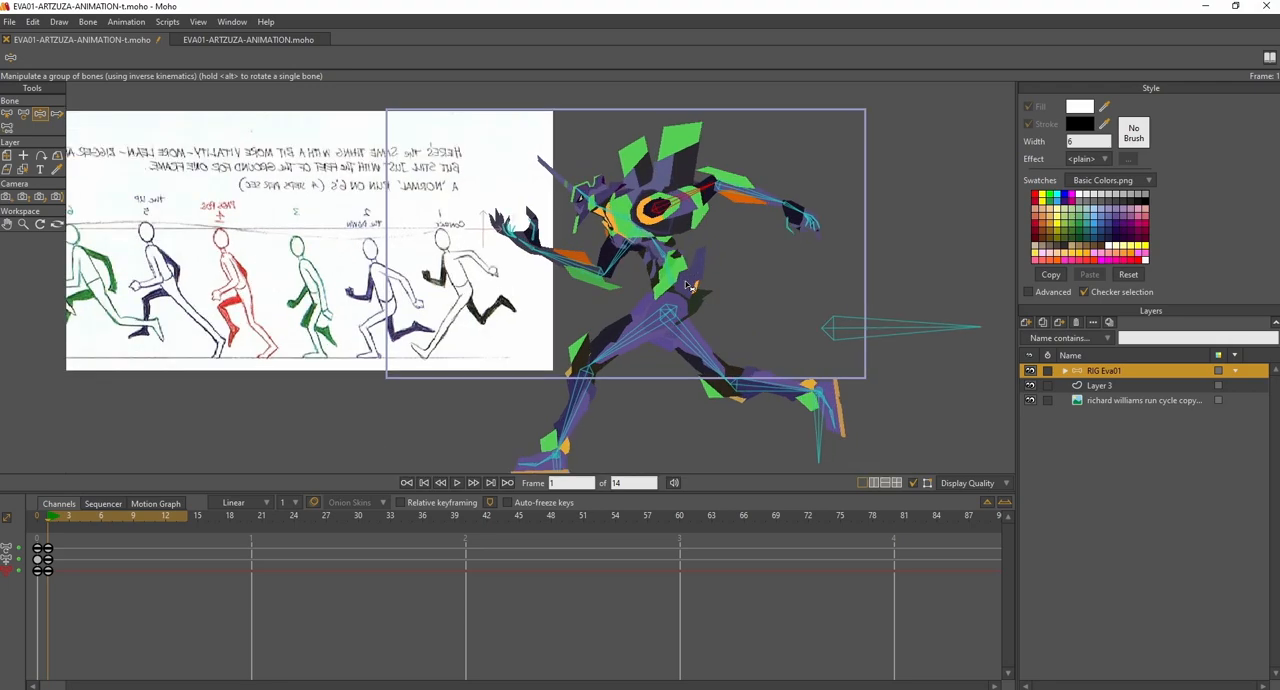
scroll(688, 285, up, 2)
scroll(688, 285, down, 3)
scroll(684, 282, up, 2)
drag(673, 275, 634, 261)
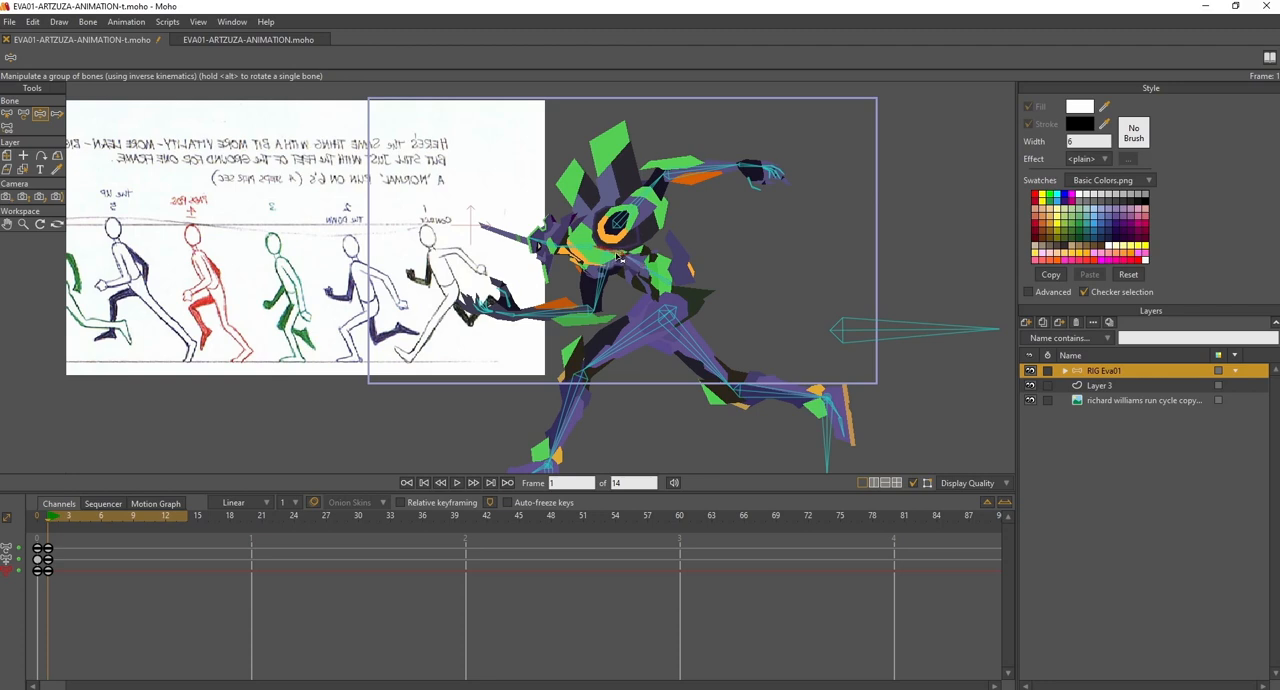
drag(620, 258, 614, 256)
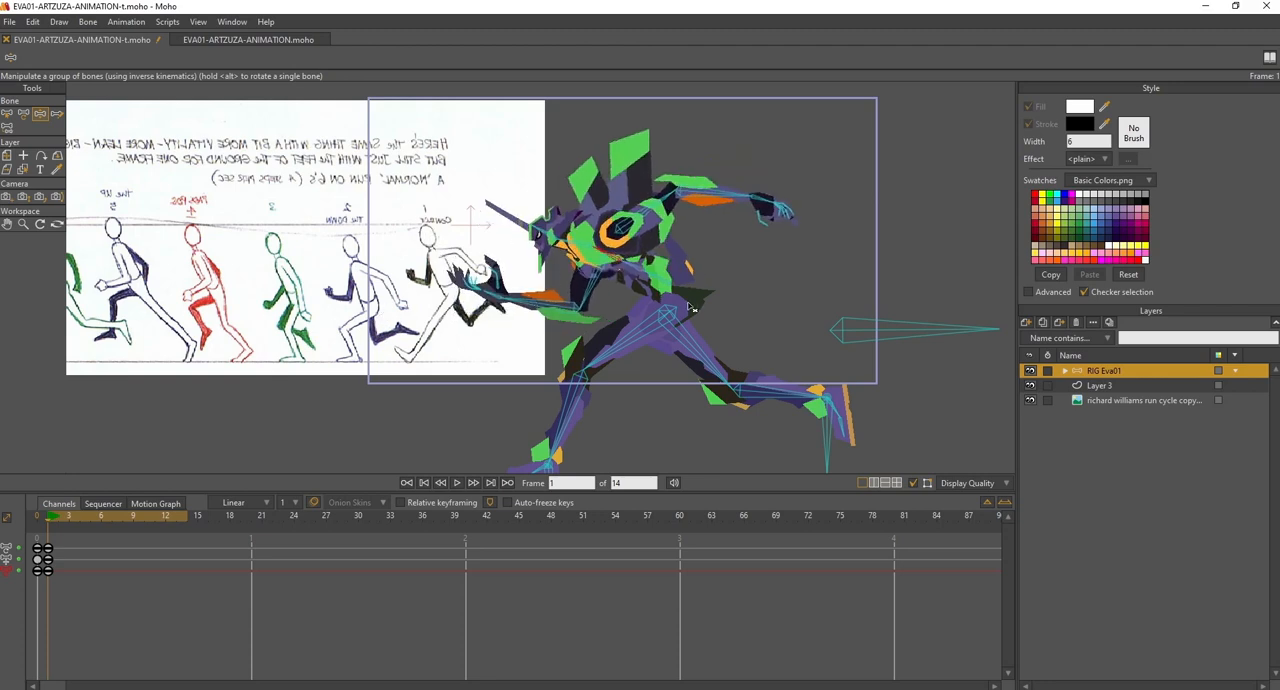
drag(579, 247, 543, 220)
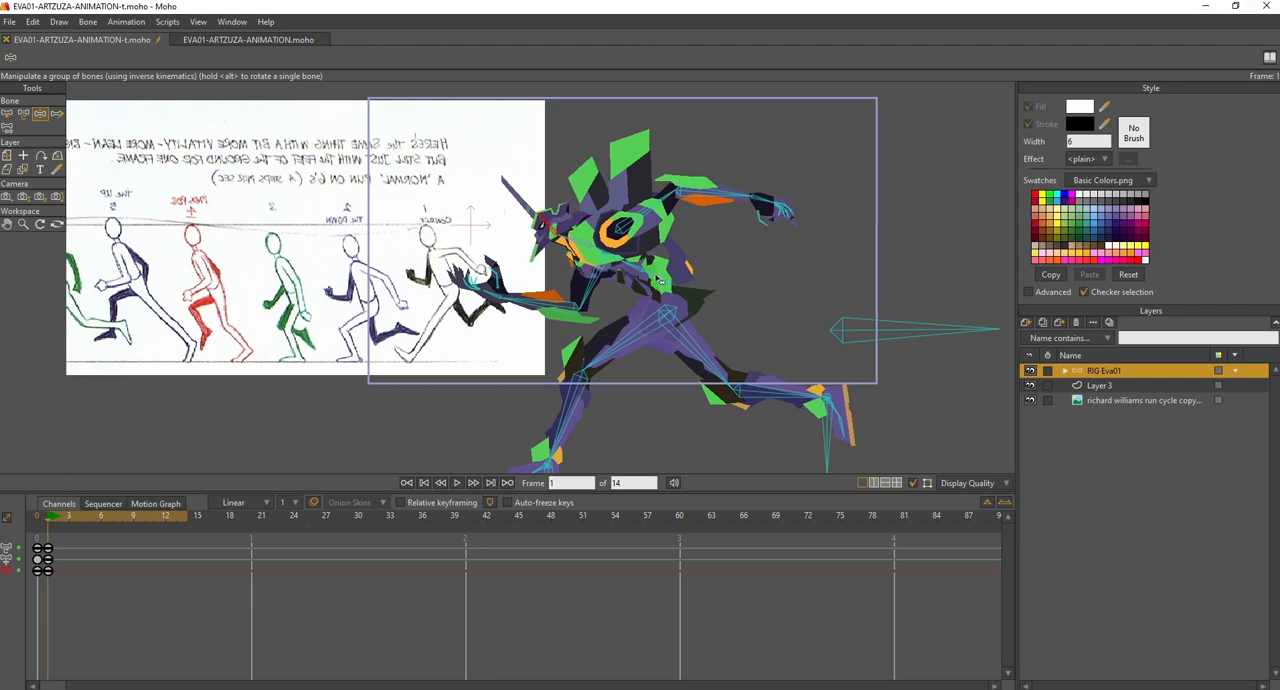
drag(663, 281, 657, 283)
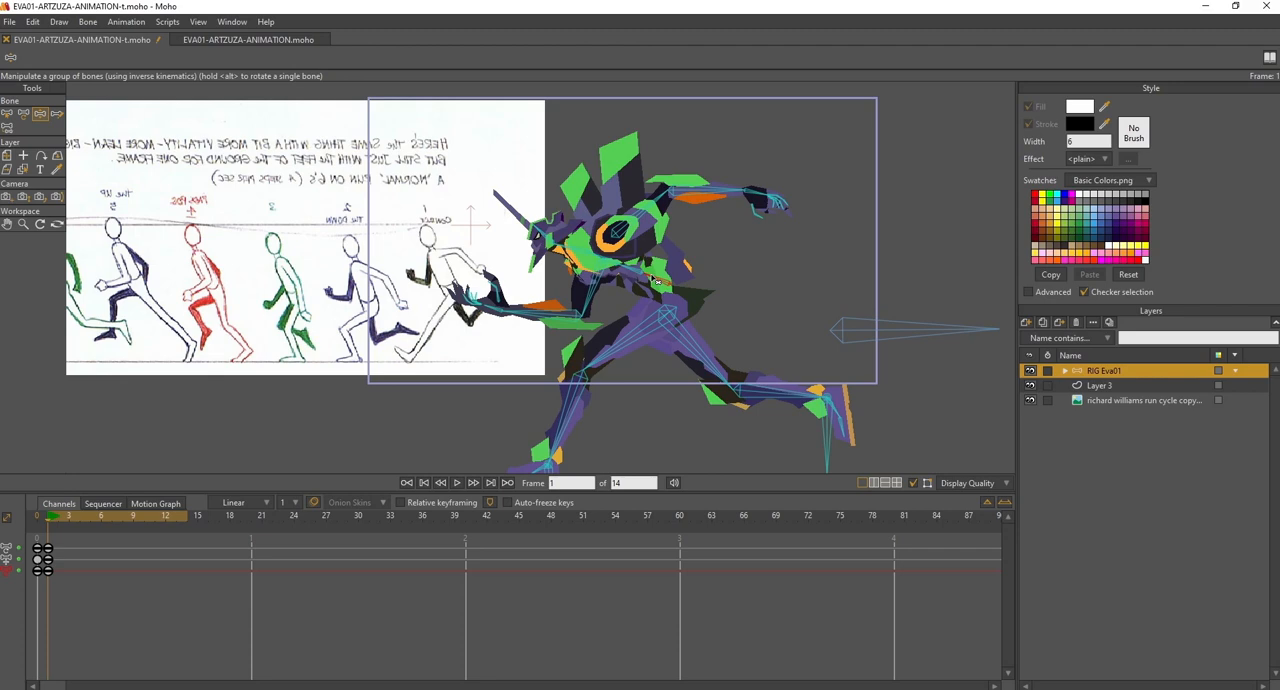
- Lower the body and front foot toward the ground at frame 1 and tilt the front foot's toes up onto the heel
drag(661, 331, 678, 278)
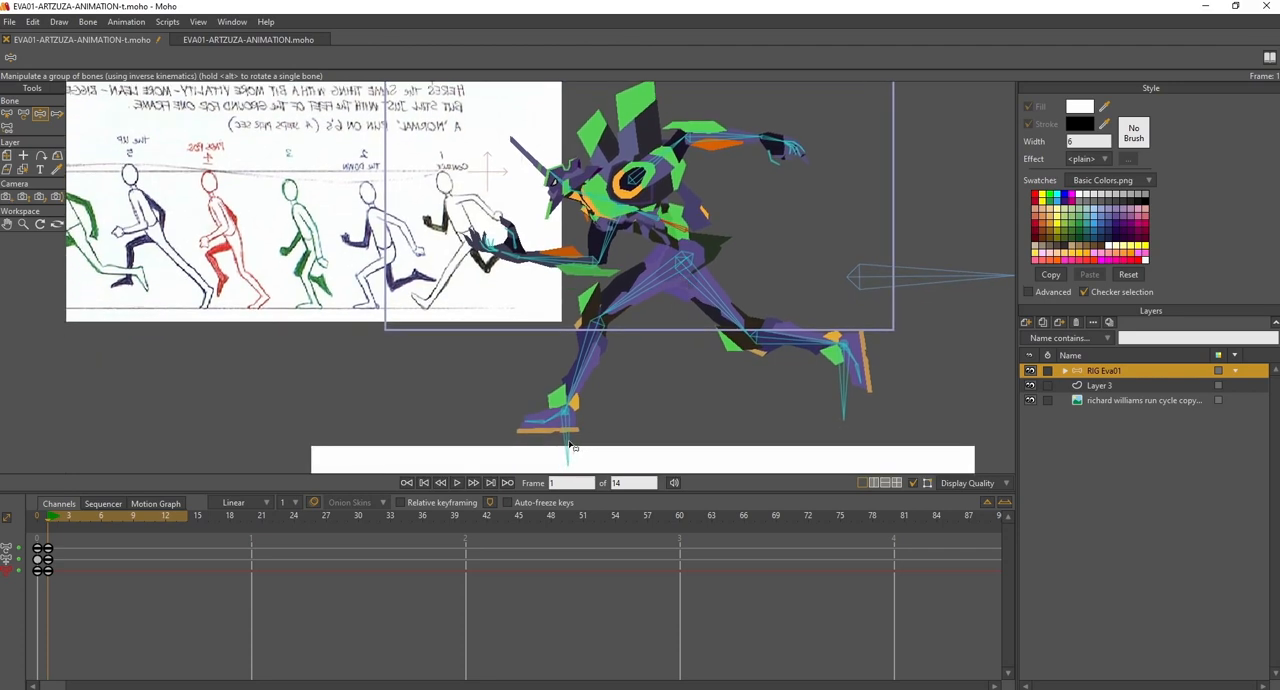
drag(568, 444, 564, 443)
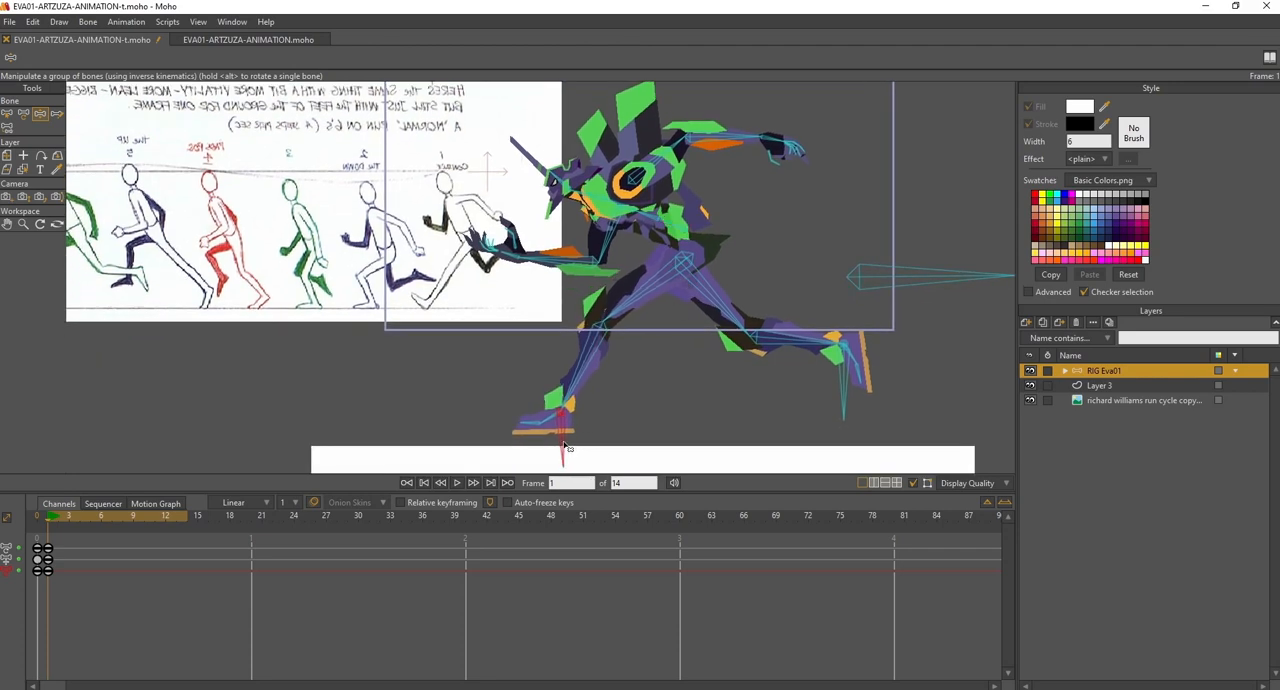
drag(598, 404, 600, 409)
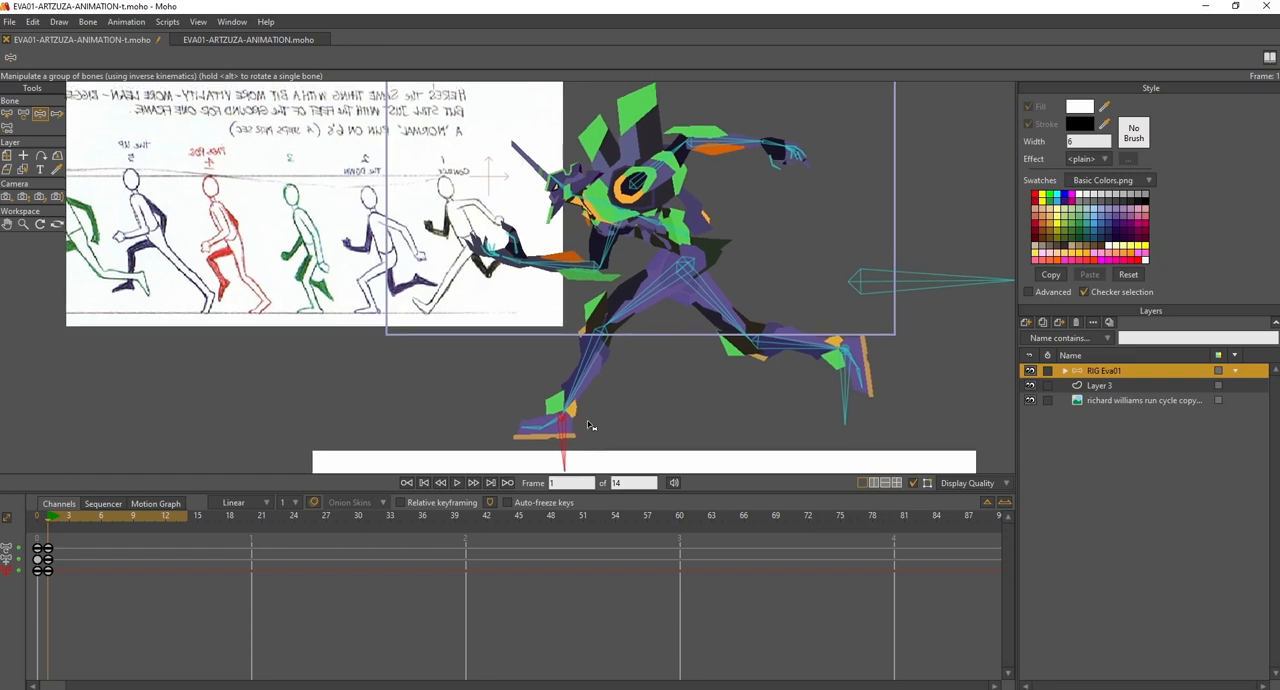
drag(630, 389, 630, 391)
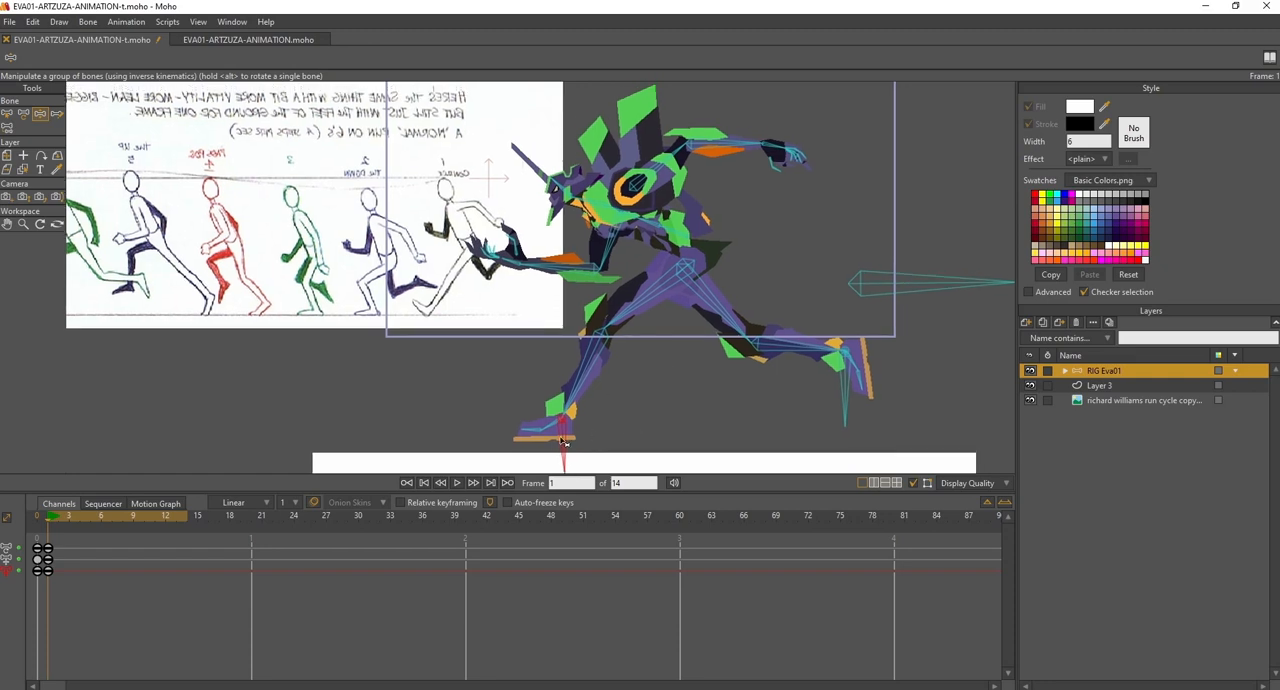
drag(561, 438, 560, 441)
drag(880, 285, 877, 291)
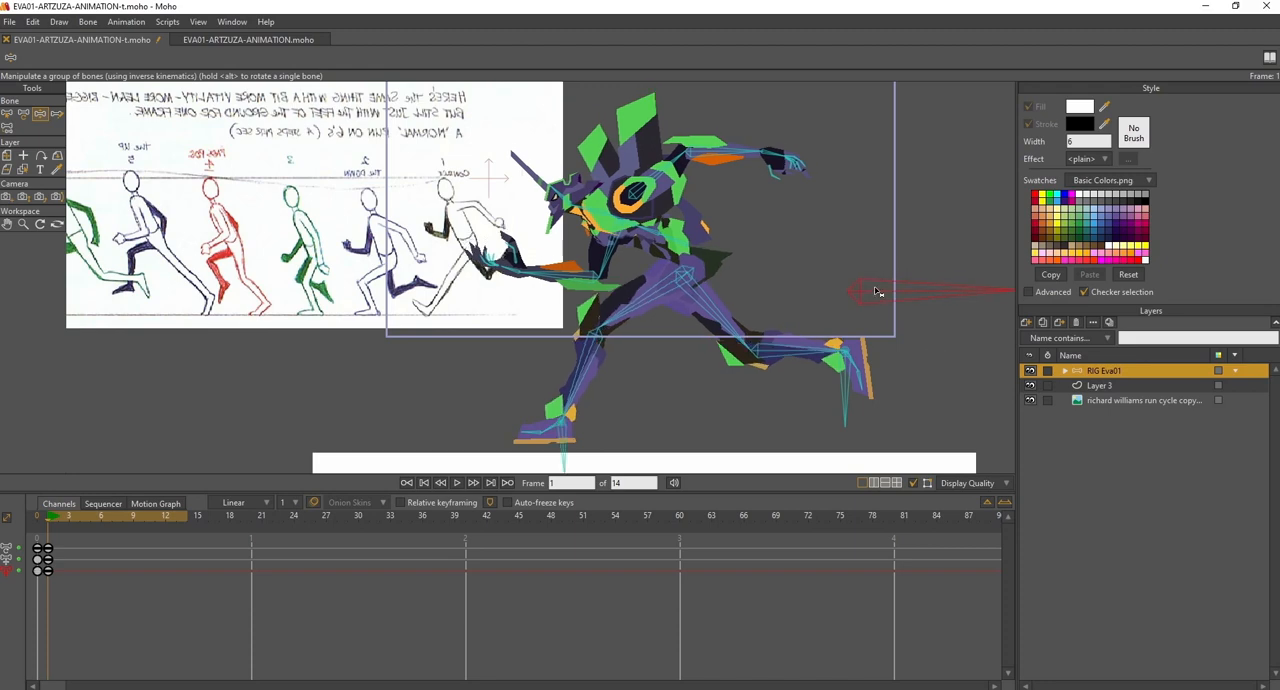
drag(563, 452, 562, 462)
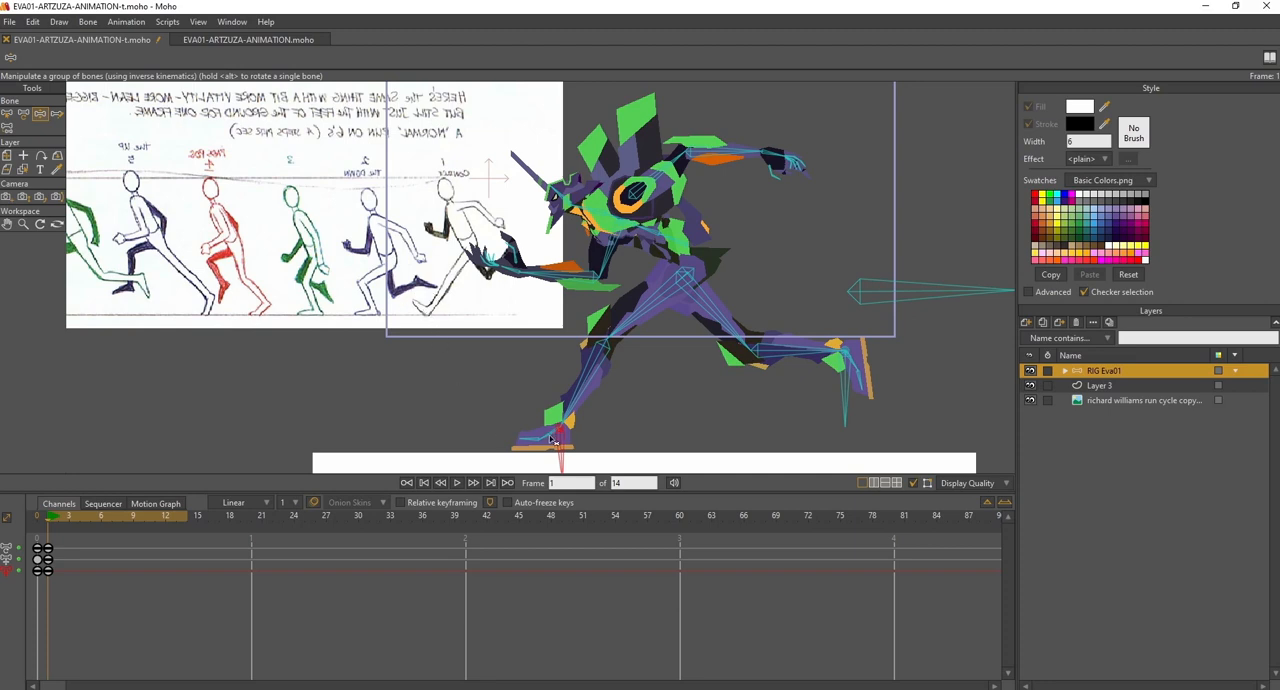
drag(555, 442, 549, 433)
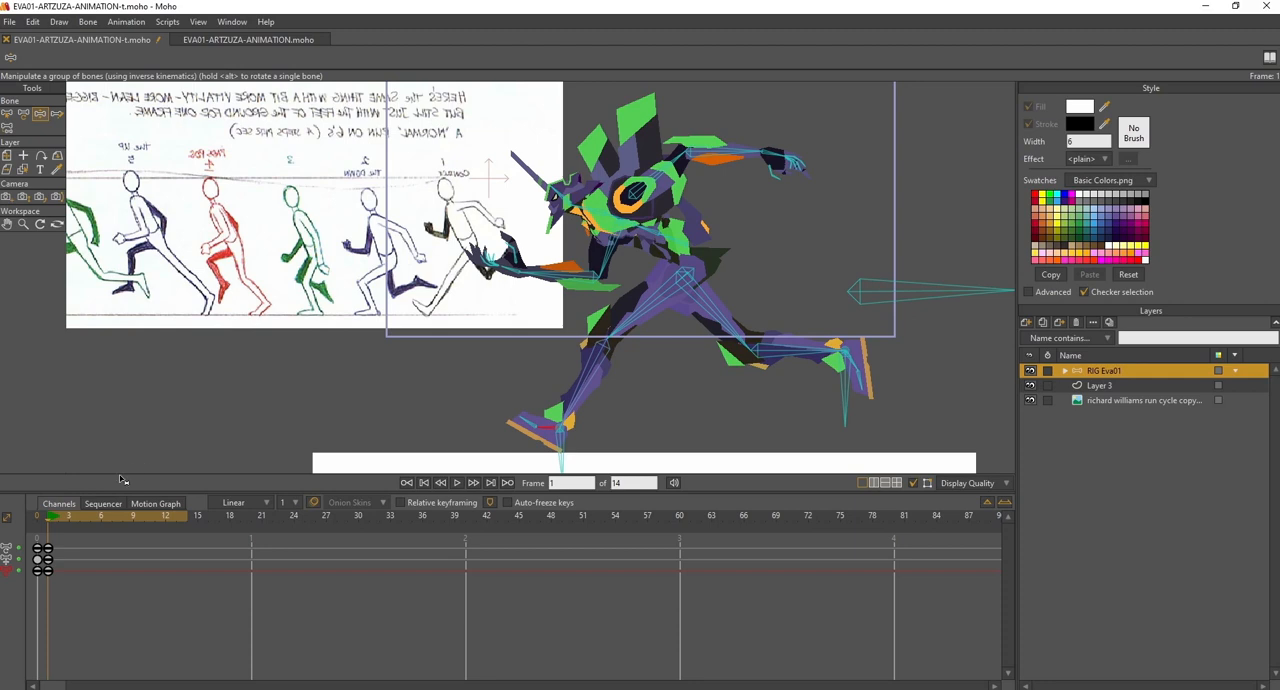
- Go to frame 2 and lower the body with its separate control bone for the down pose
click(55, 519)
drag(60, 519, 57, 521)
drag(866, 293, 868, 301)
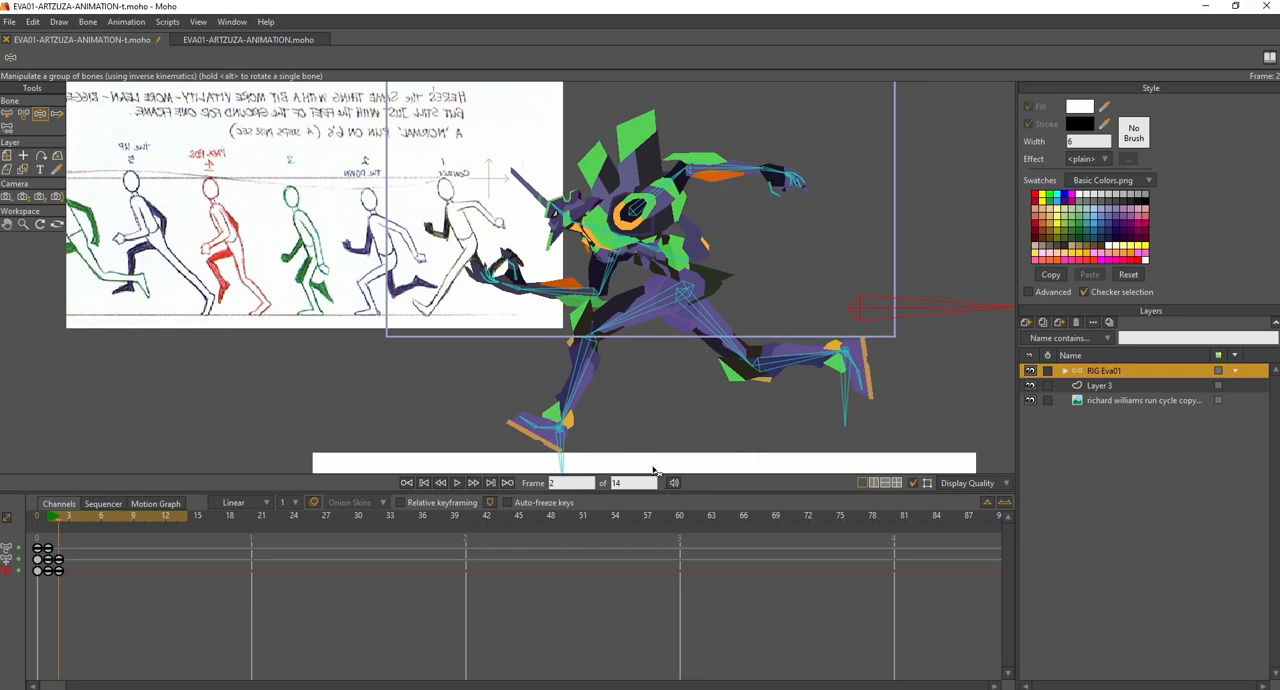
- Switch to EVA01-ARTZUZA-ANIMATION.moho, examine the run pose at frame 1, and return to the working document
click(252, 41)
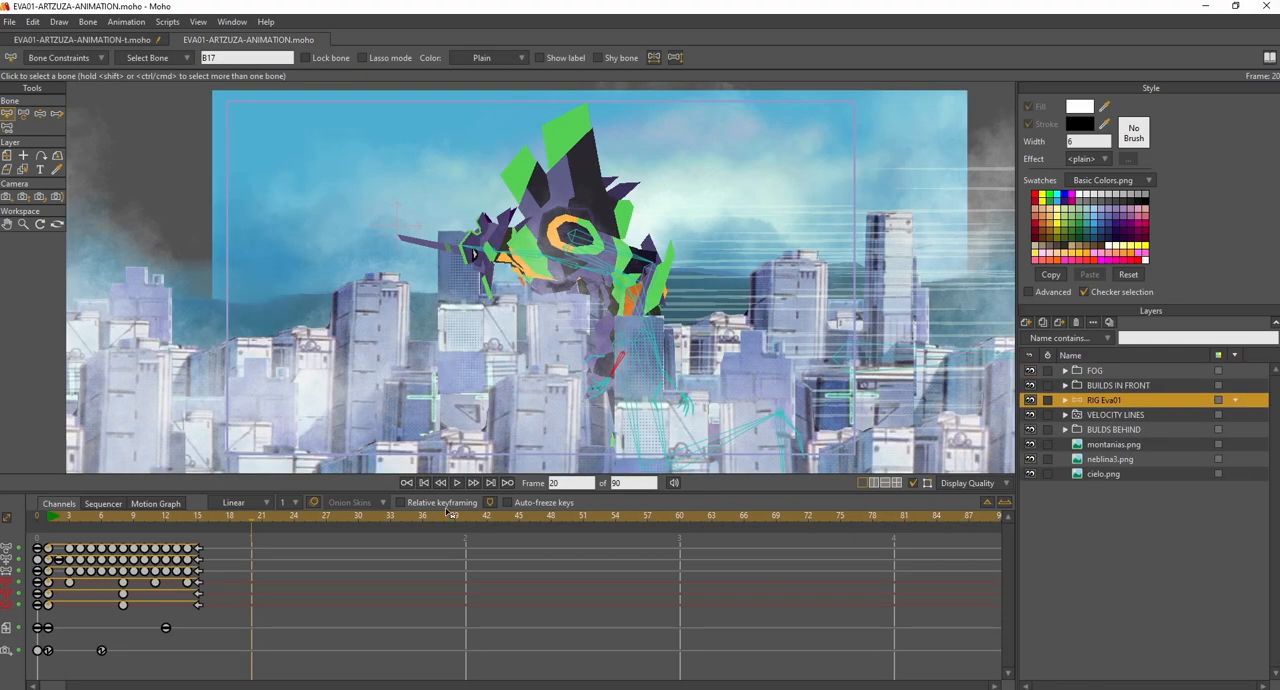
mouse_move(55, 517)
mouse_down()
mouse_move(249, 525)
mouse_move(46, 529)
mouse_up()
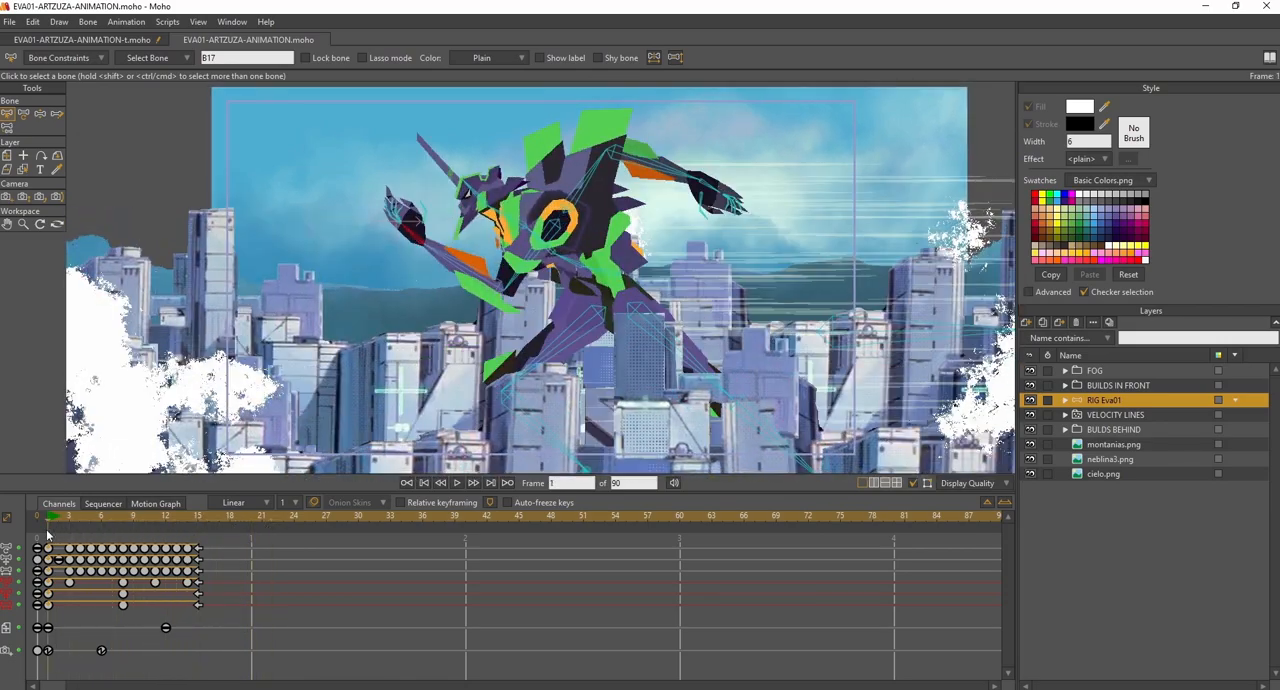
click(100, 40)
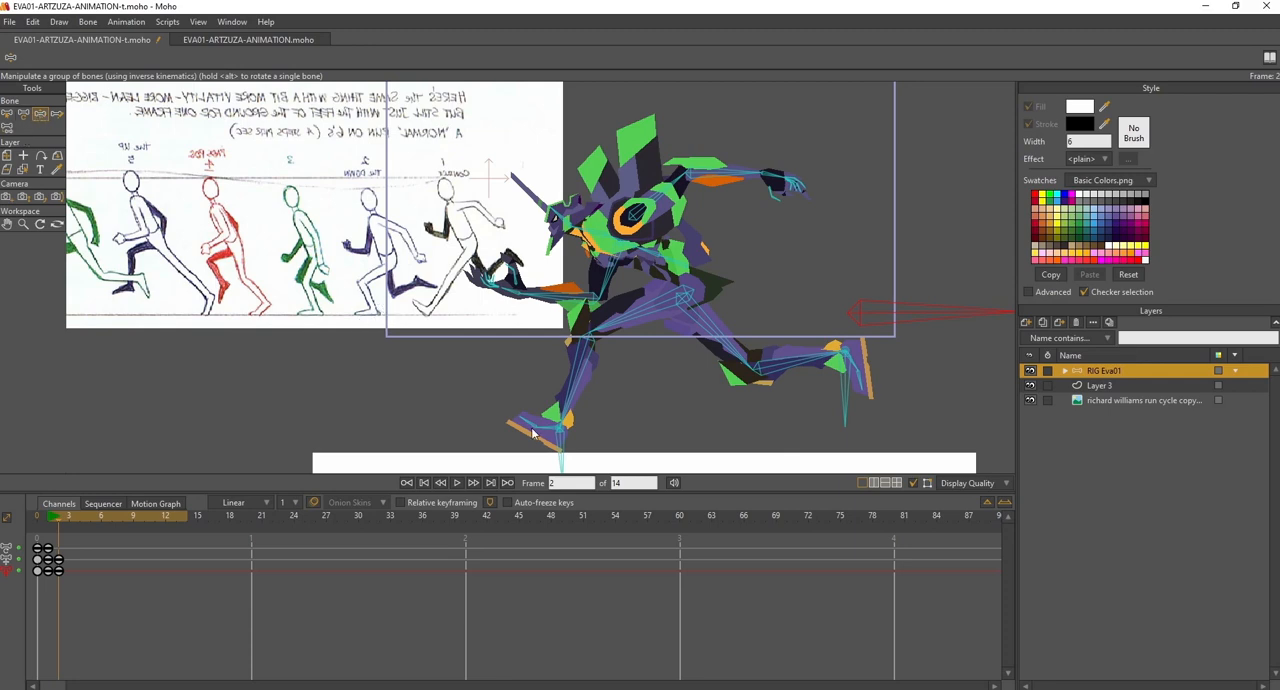
- At frame 2, plant the front foot flat on the ground, raise the rear foot with its sole turned upward, and scrub to check
drag(550, 432, 543, 438)
click(866, 315)
click(562, 457)
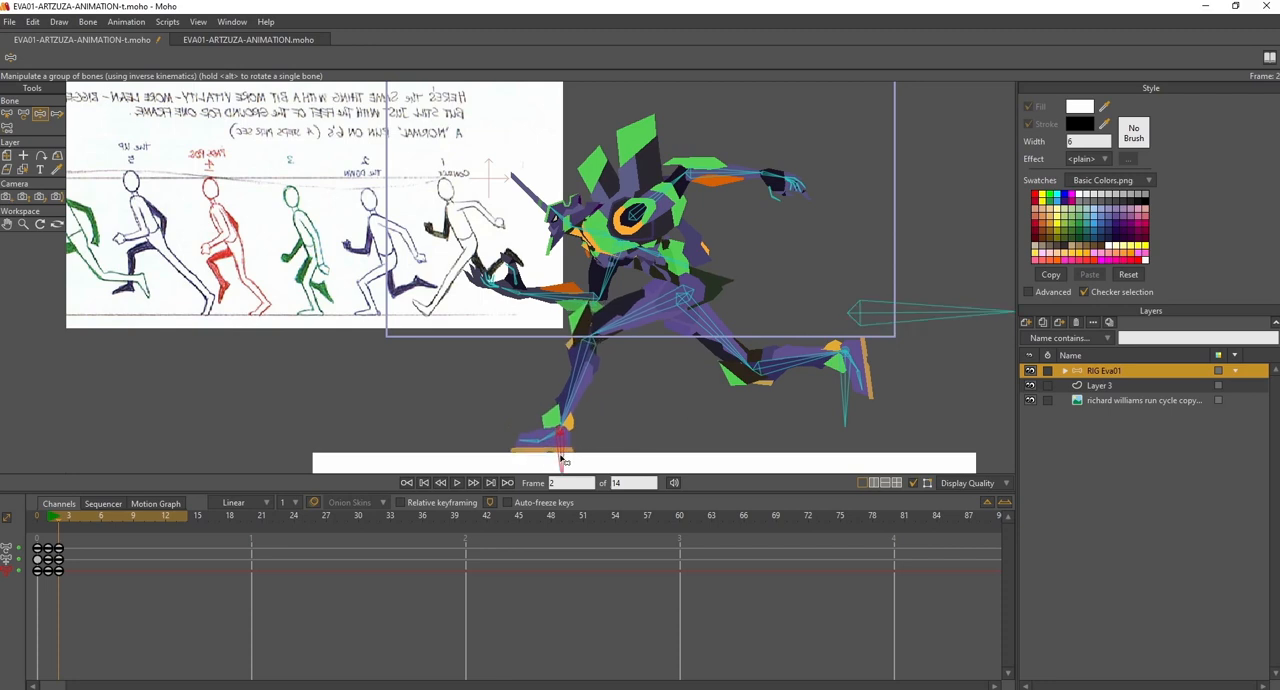
drag(561, 457, 561, 460)
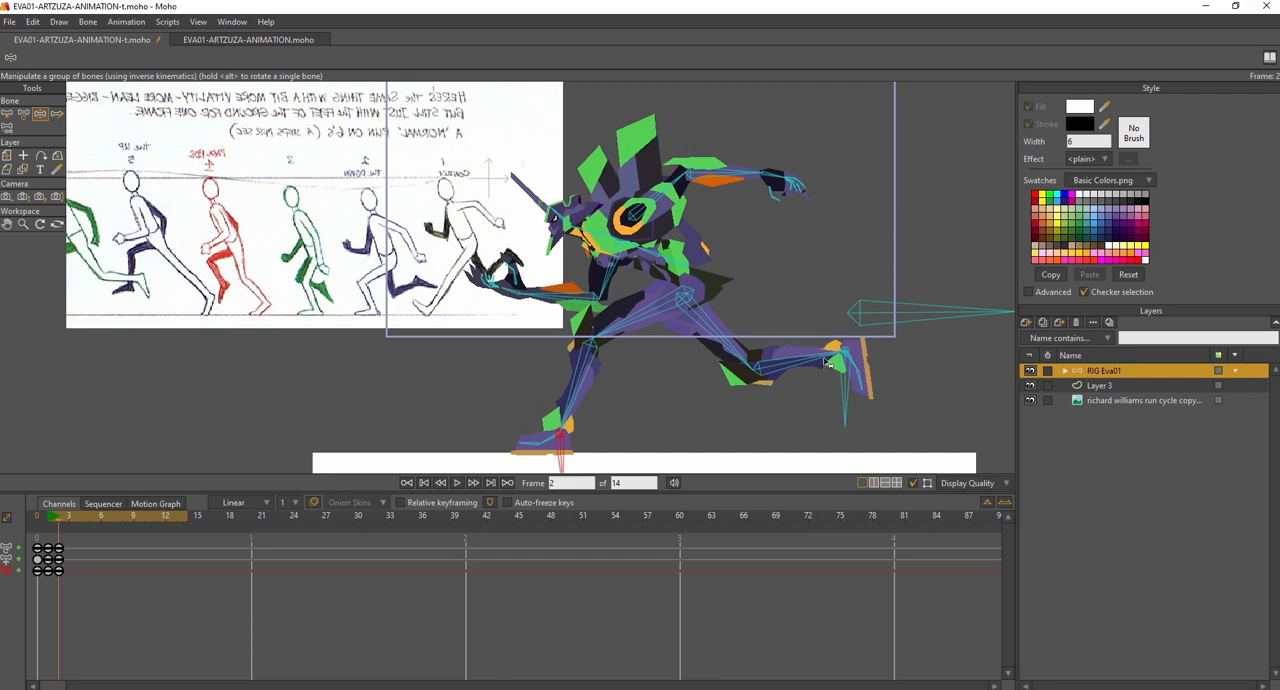
drag(848, 380, 828, 345)
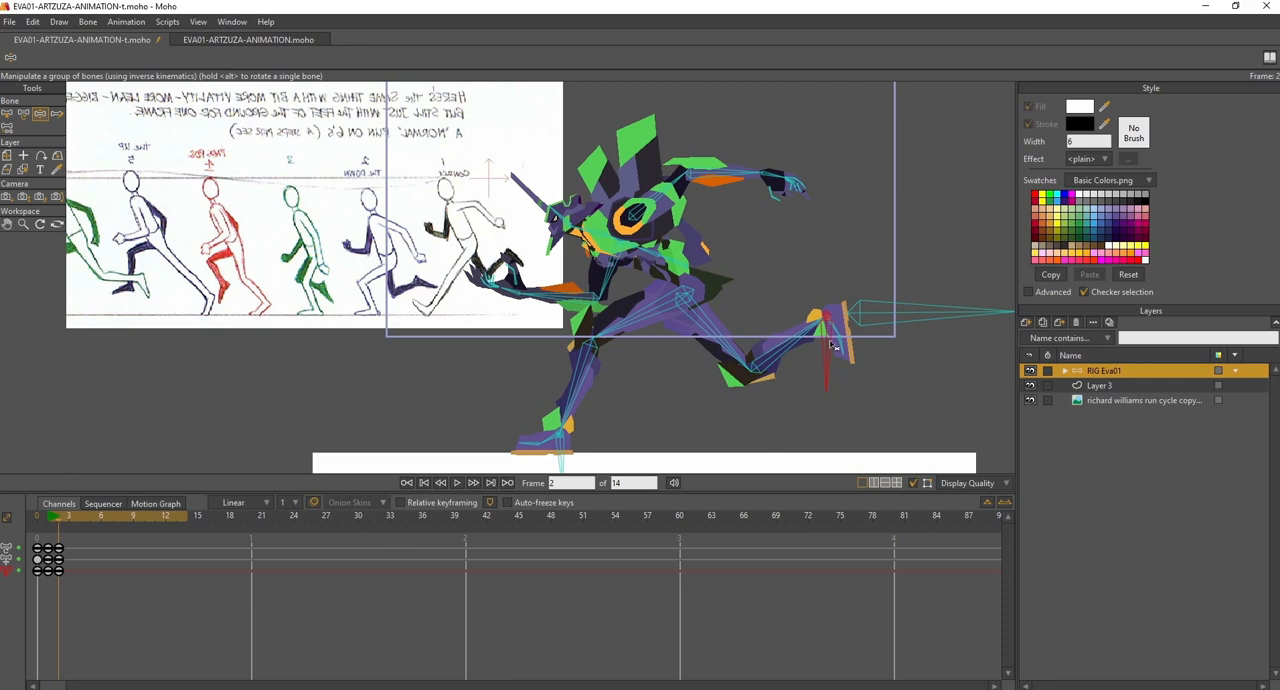
drag(838, 333, 845, 316)
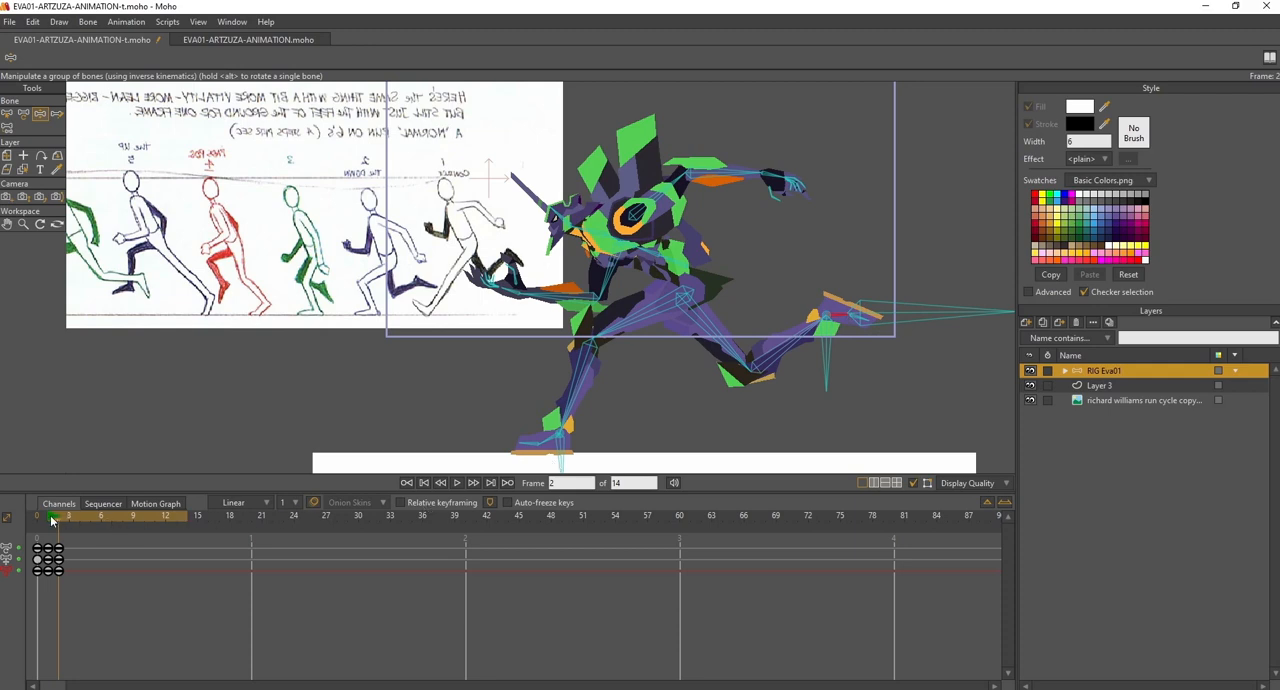
drag(72, 518, 60, 524)
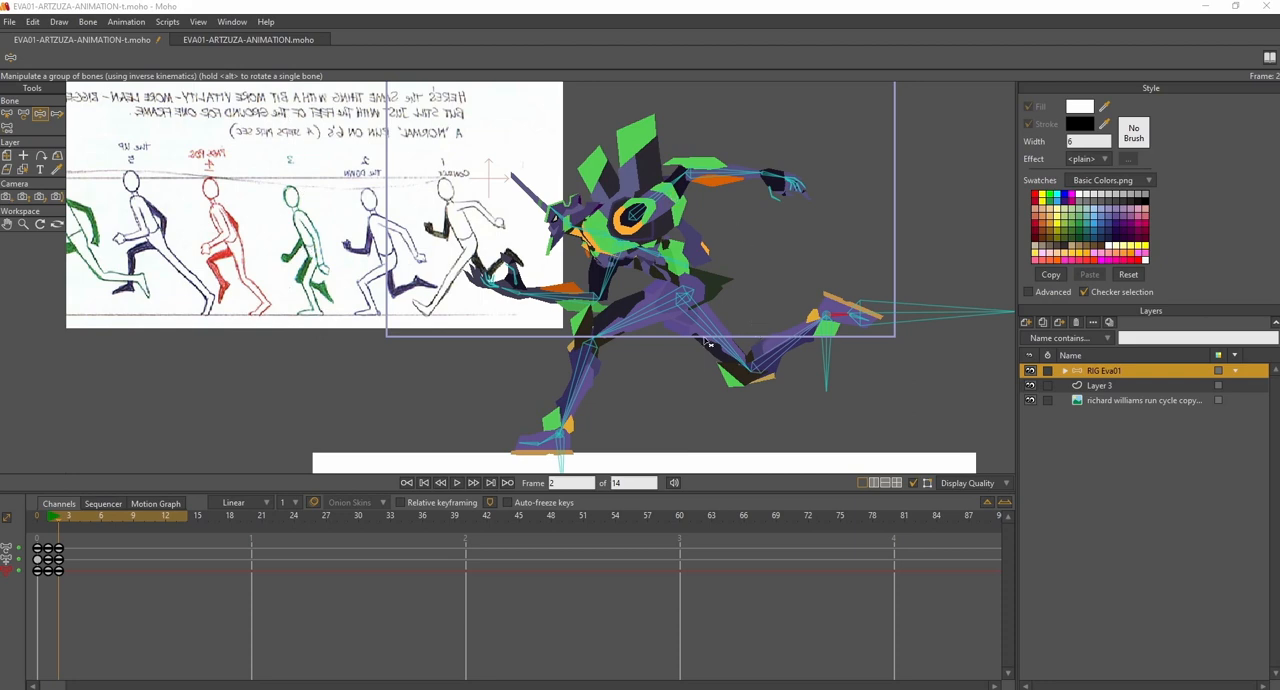
- Go to frame 3 and raise the body slightly with its separate control bone
click(66, 518)
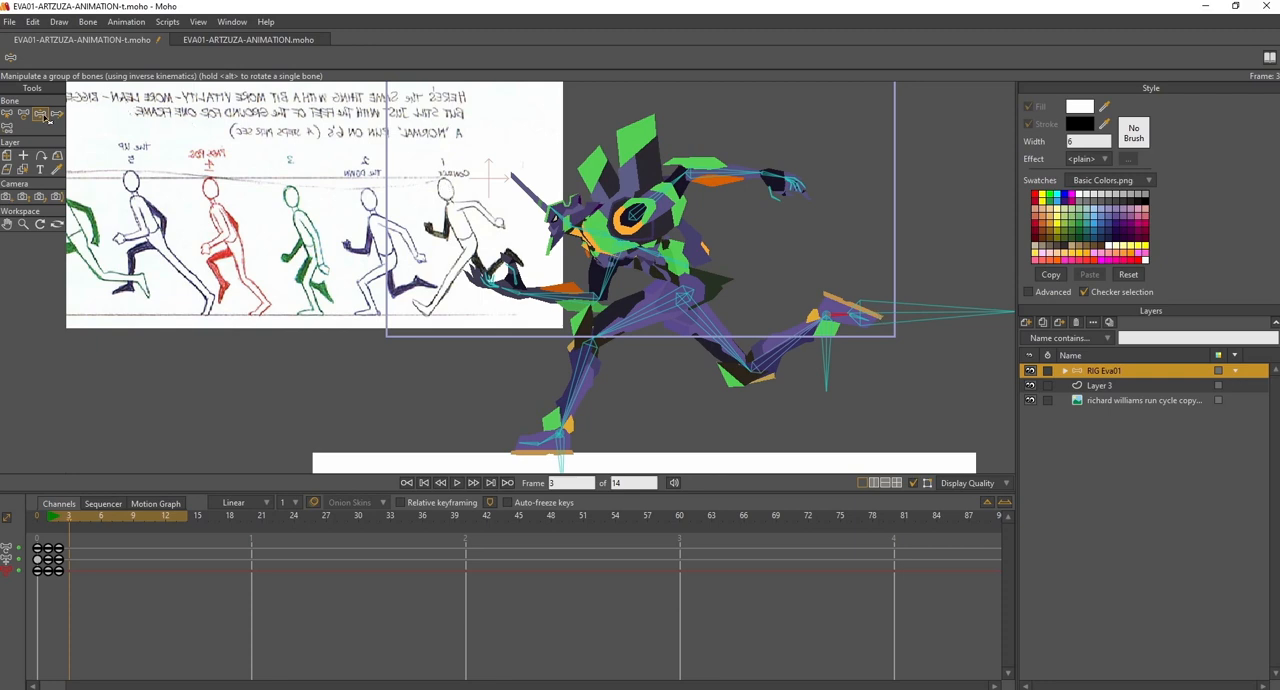
click(883, 317)
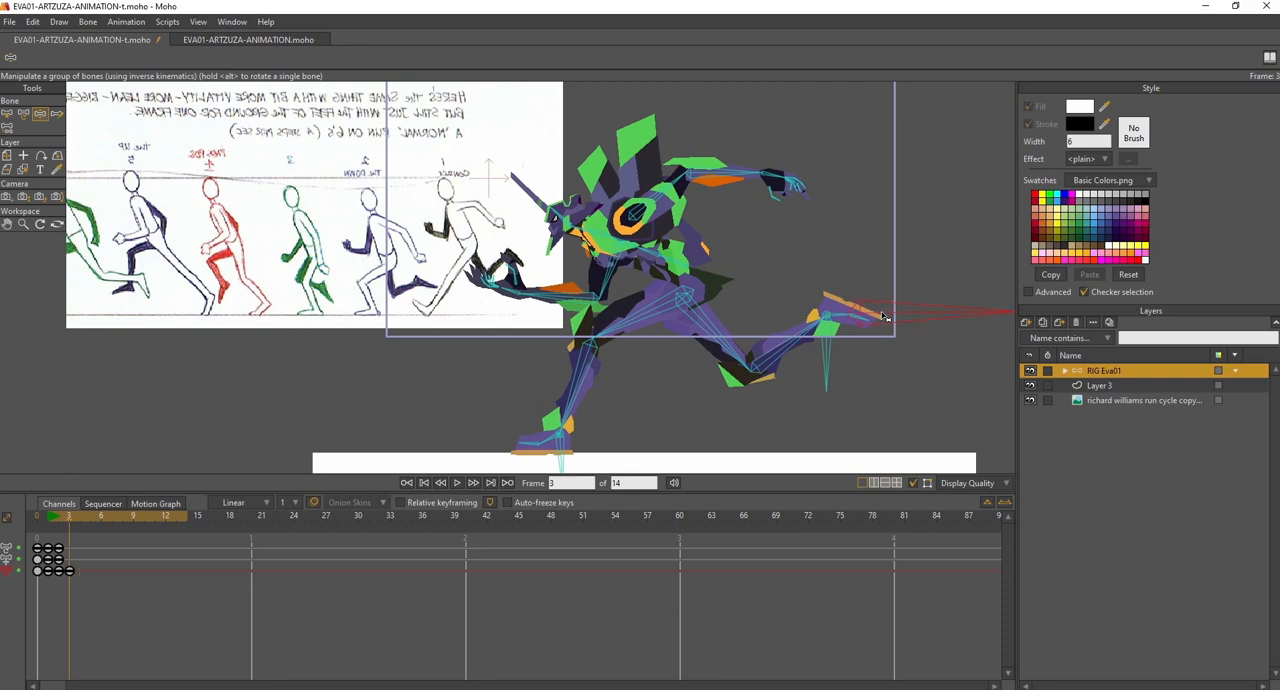
drag(883, 317, 883, 306)
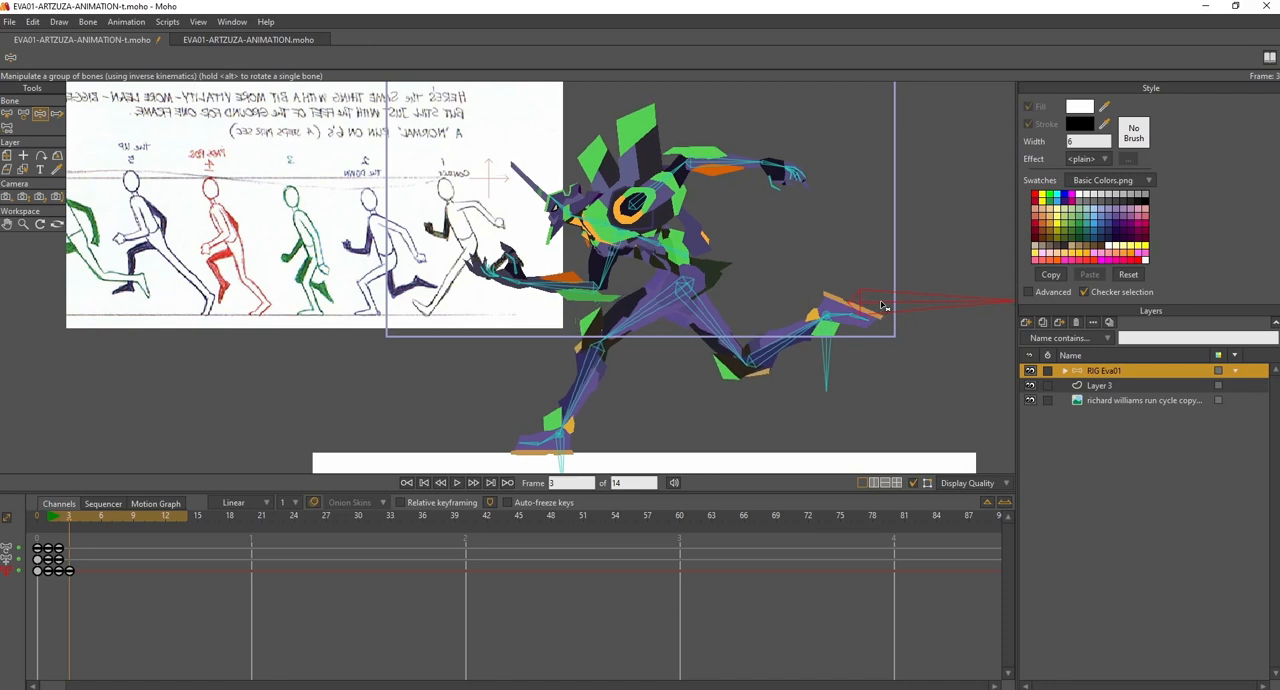
drag(883, 306, 883, 306)
- At frame 3, slide the planted foot back under the body and bring the raised rear foot forward behind the supporting knee
click(562, 456)
drag(561, 449, 637, 460)
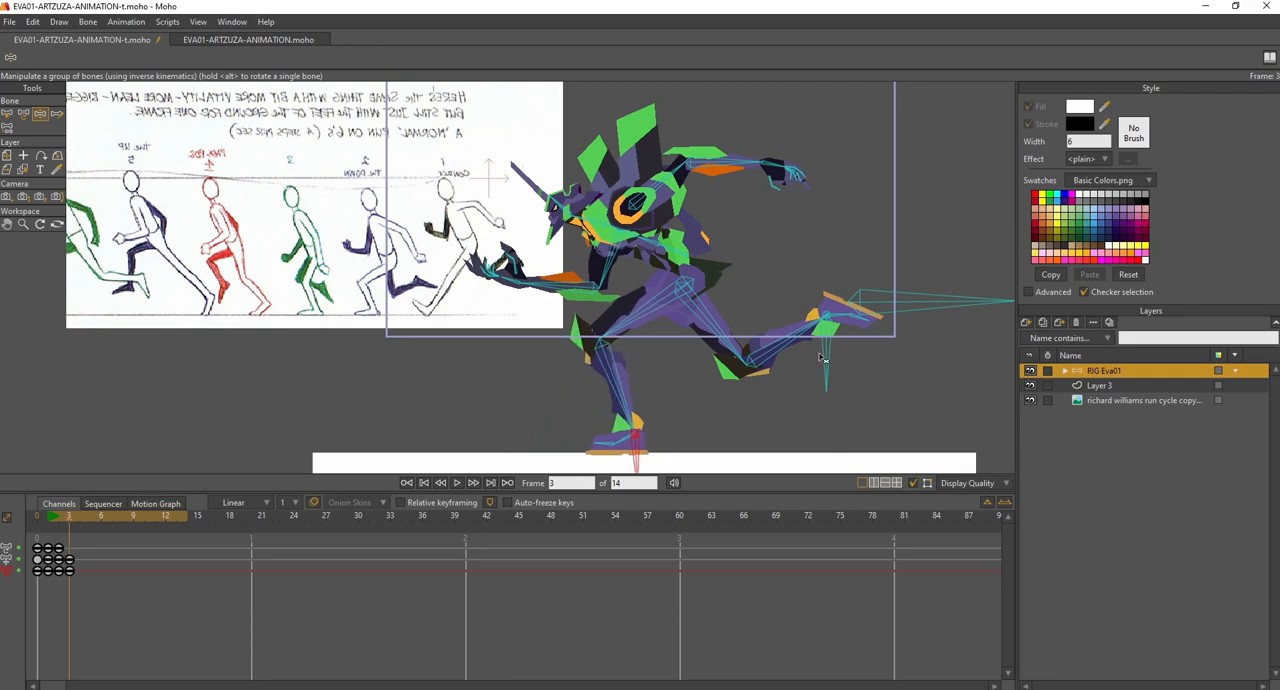
drag(830, 353, 786, 378)
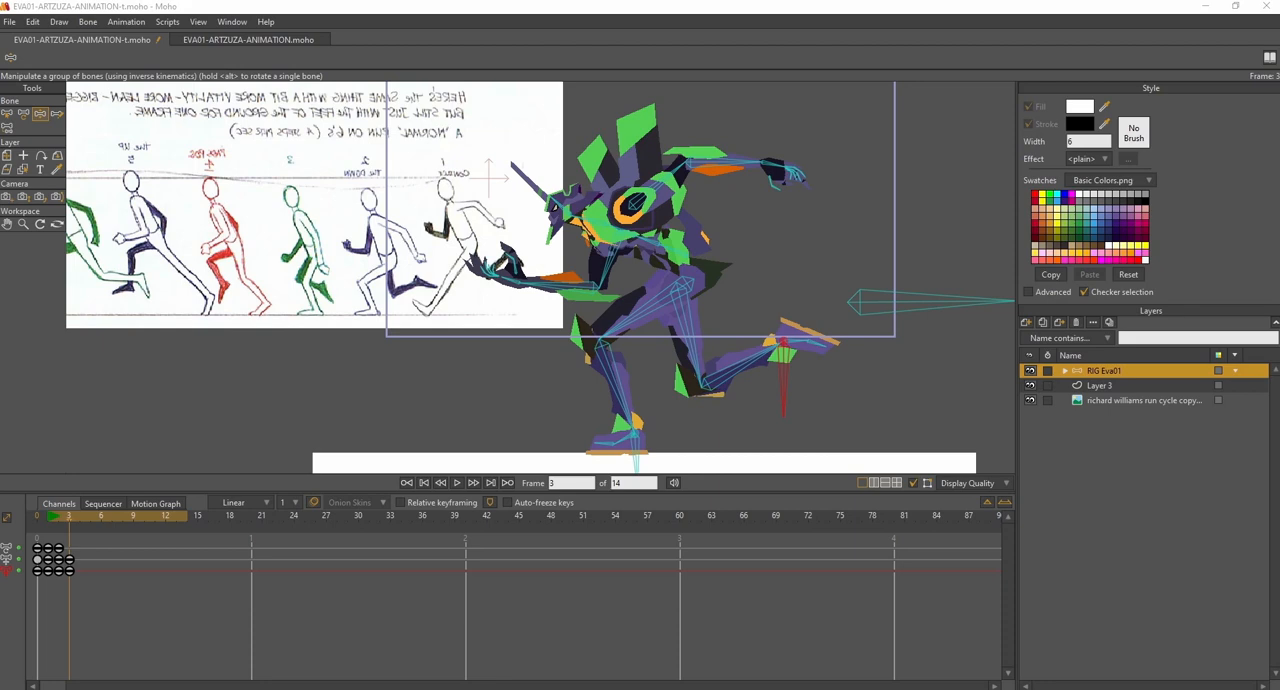
drag(796, 369, 704, 391)
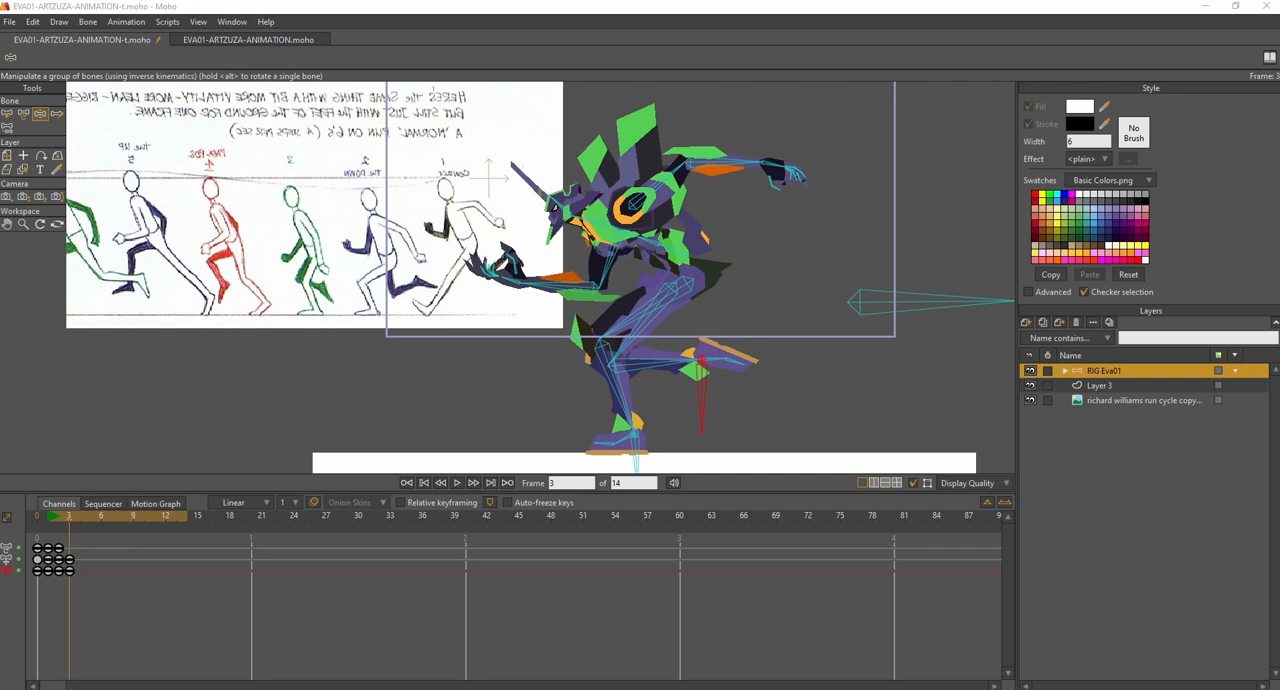
- At frame 3, raise the body slightly with its control bone and rotate the trailing foot so its toes point downward
drag(880, 305, 885, 290)
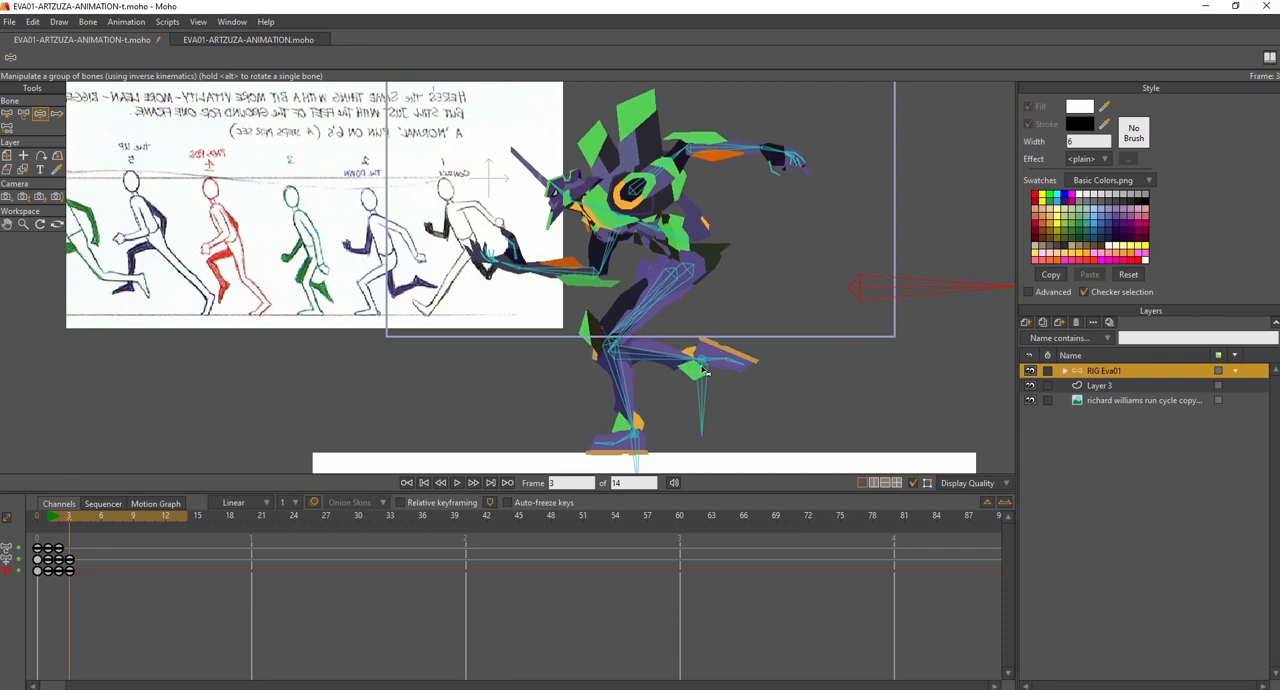
drag(713, 357, 720, 381)
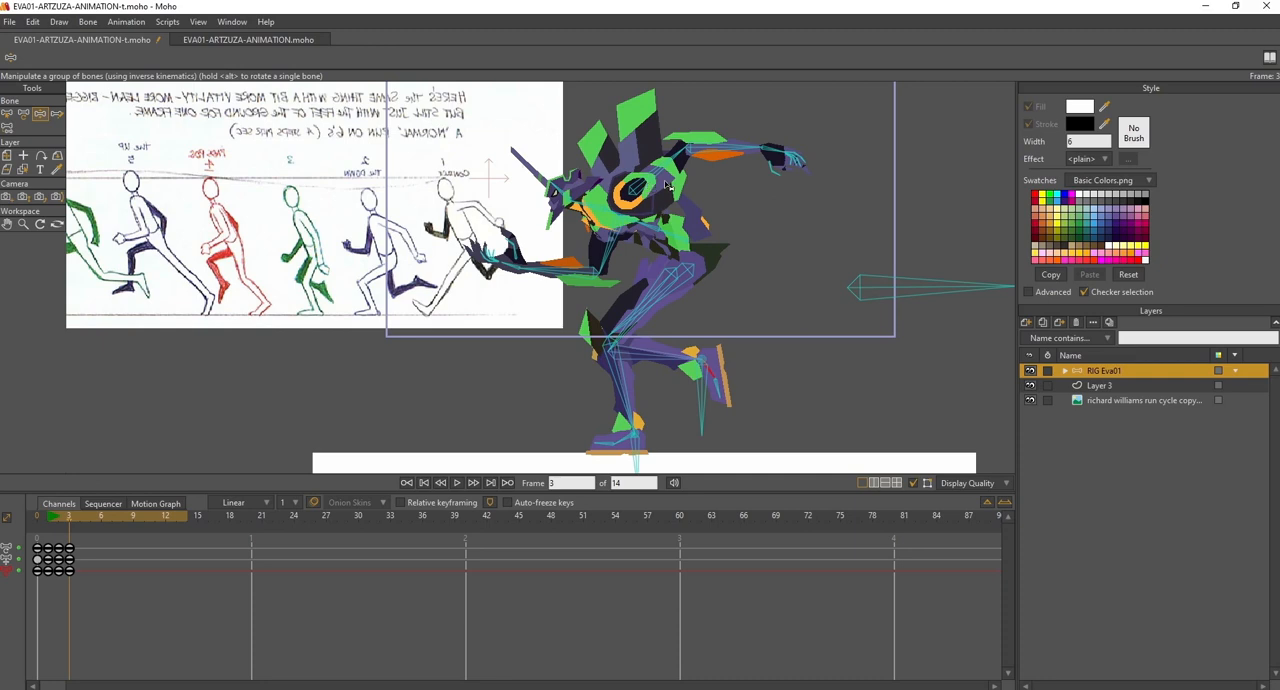
- At frame 3, swing the front arm back and the rear arm forward so both hang down close to the body
drag(603, 247, 643, 258)
drag(679, 160, 725, 289)
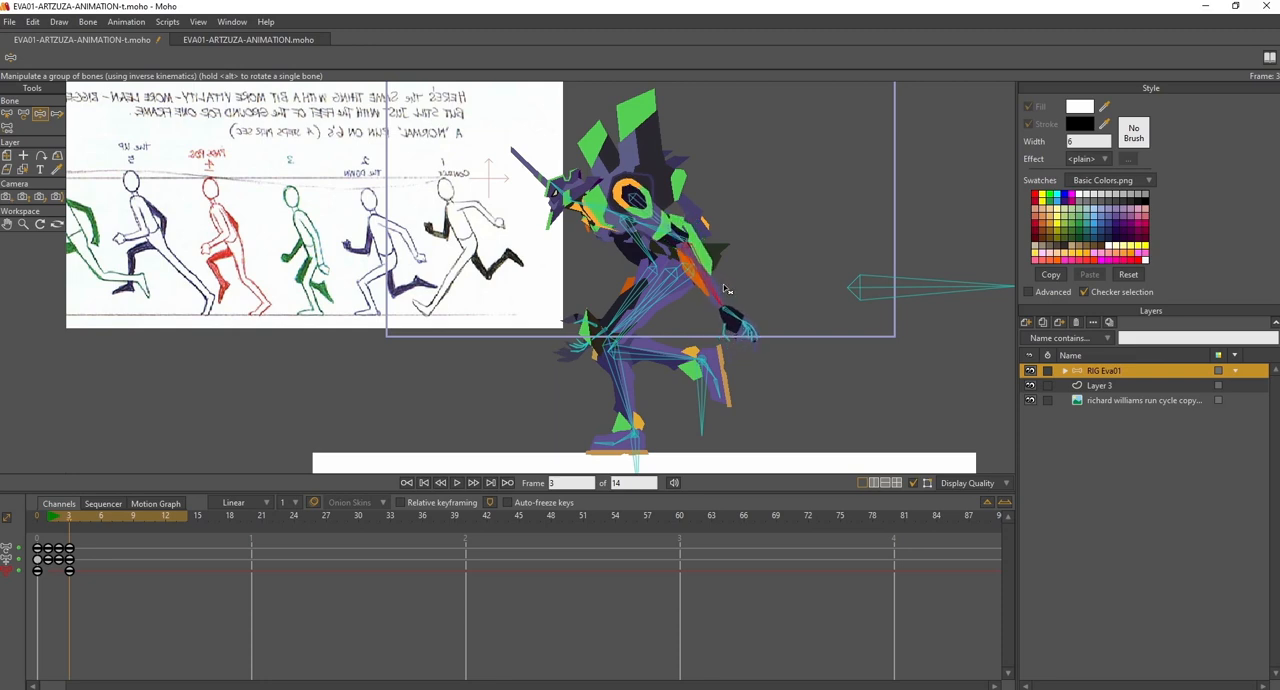
mouse_move(69, 517)
mouse_down()
mouse_move(80, 516)
mouse_move(43, 505)
mouse_move(72, 519)
mouse_up()
- At frame 4, raise the body and slide the planted foot back so the supporting leg stretches out behind
mouse_move(71, 521)
mouse_down()
mouse_move(51, 524)
mouse_move(76, 527)
mouse_up()
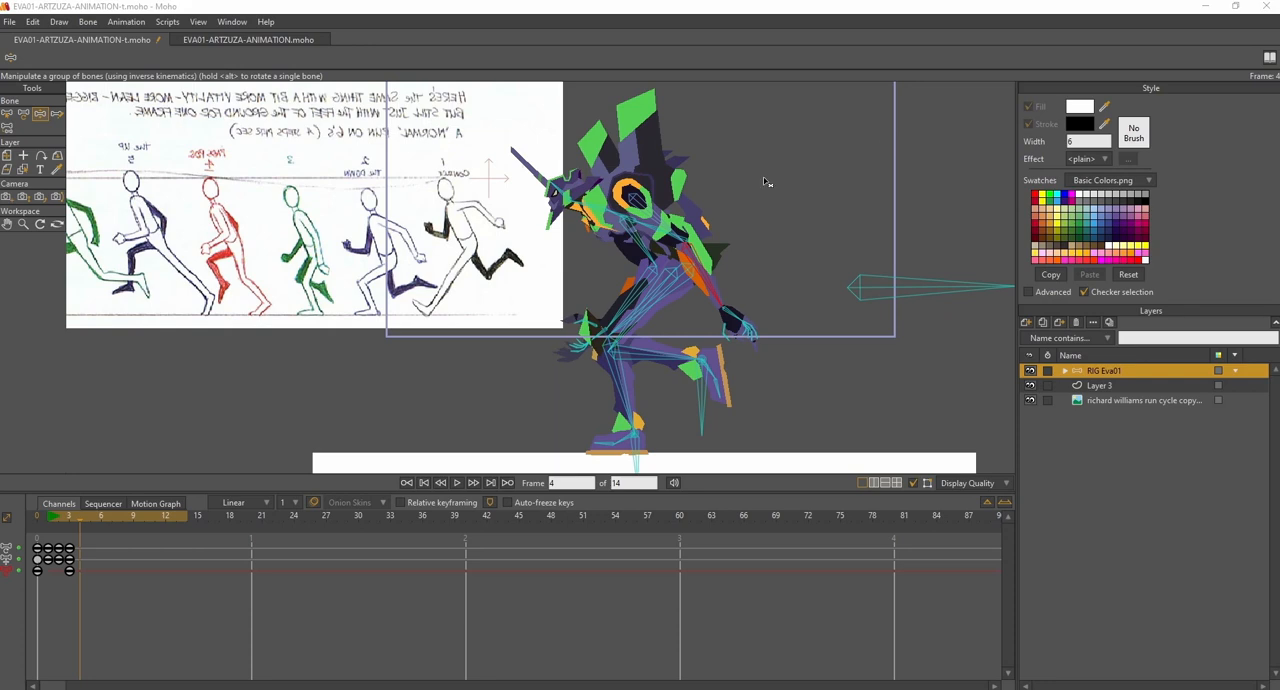
click(40, 116)
drag(870, 290, 868, 278)
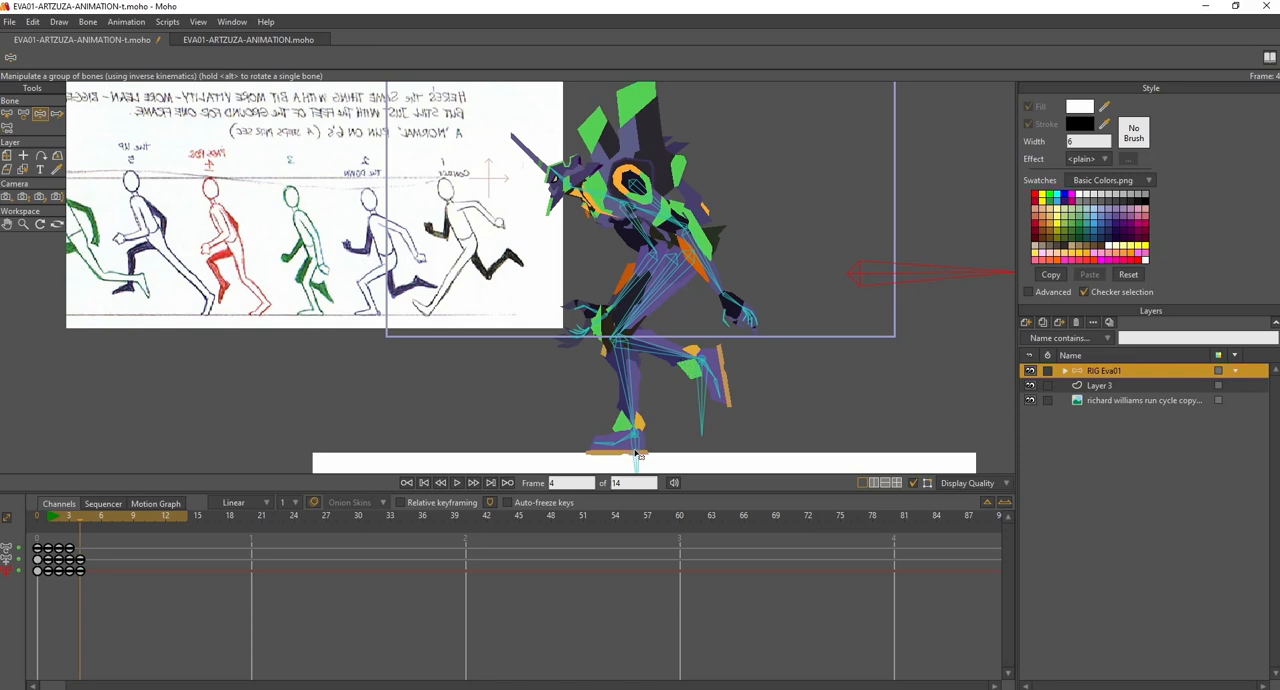
drag(638, 455, 793, 488)
drag(881, 267, 872, 274)
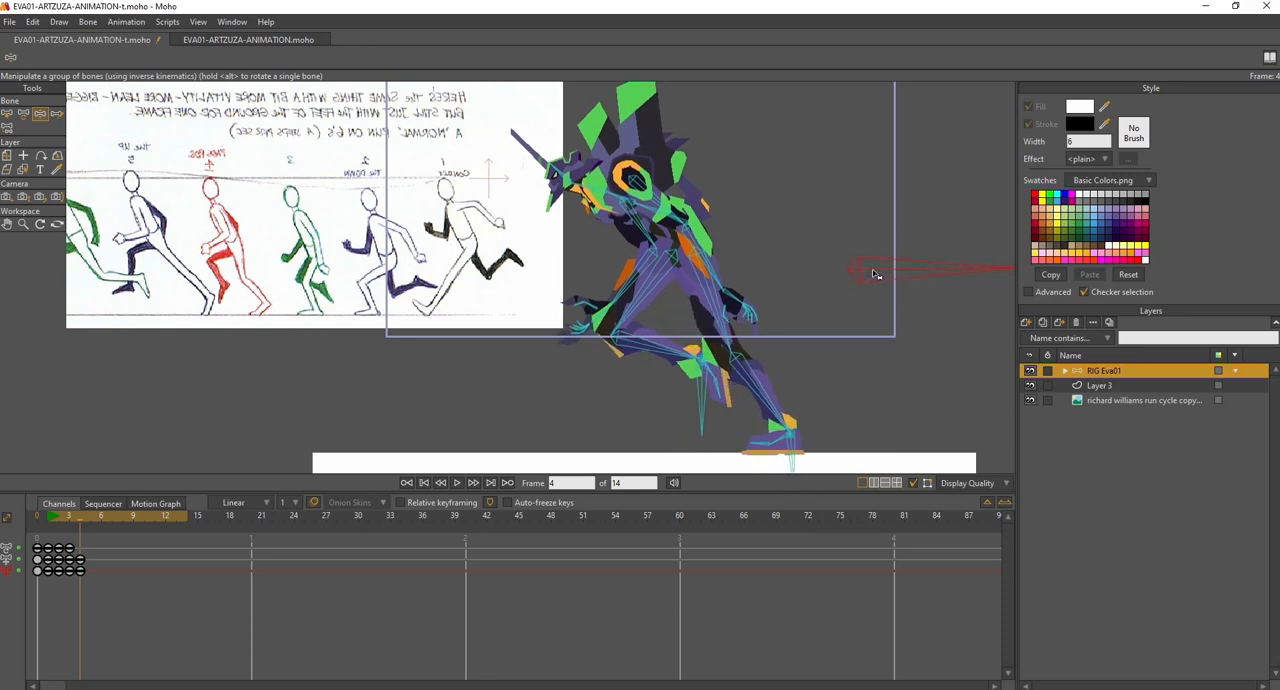
- At frame 4, bring the lifted leg forward with its knee raised and angle its foot with the toes down
drag(704, 393, 651, 395)
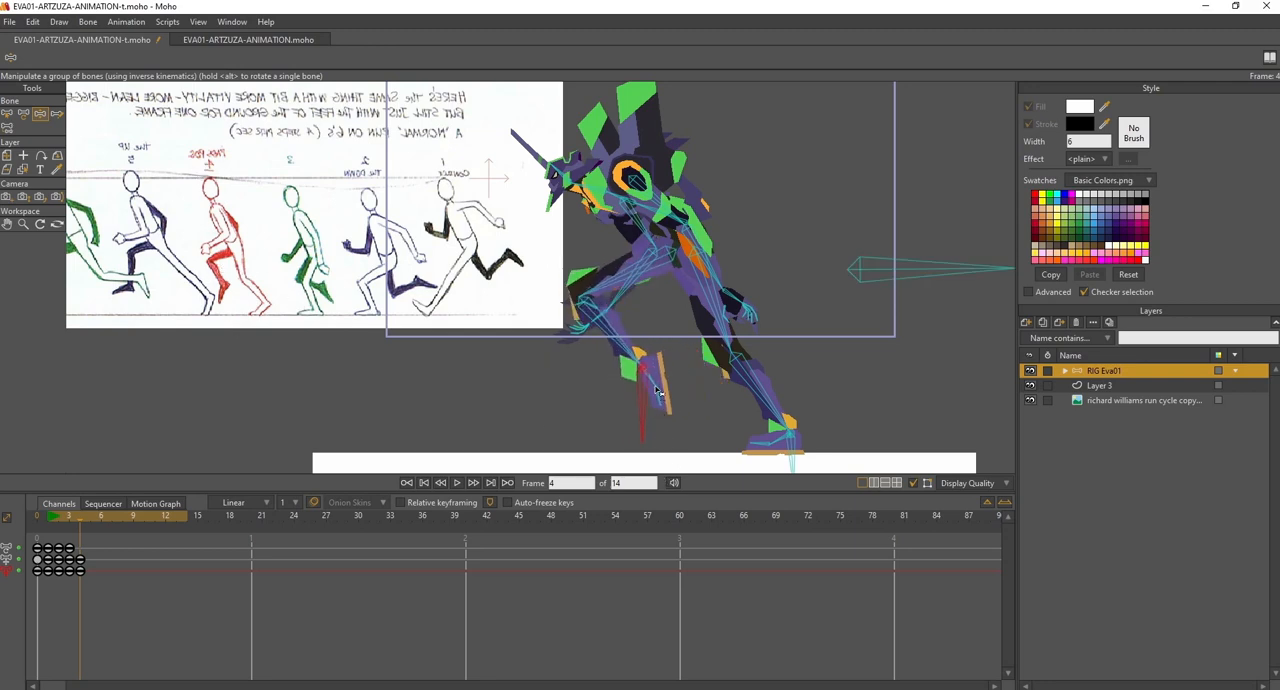
drag(655, 383, 632, 398)
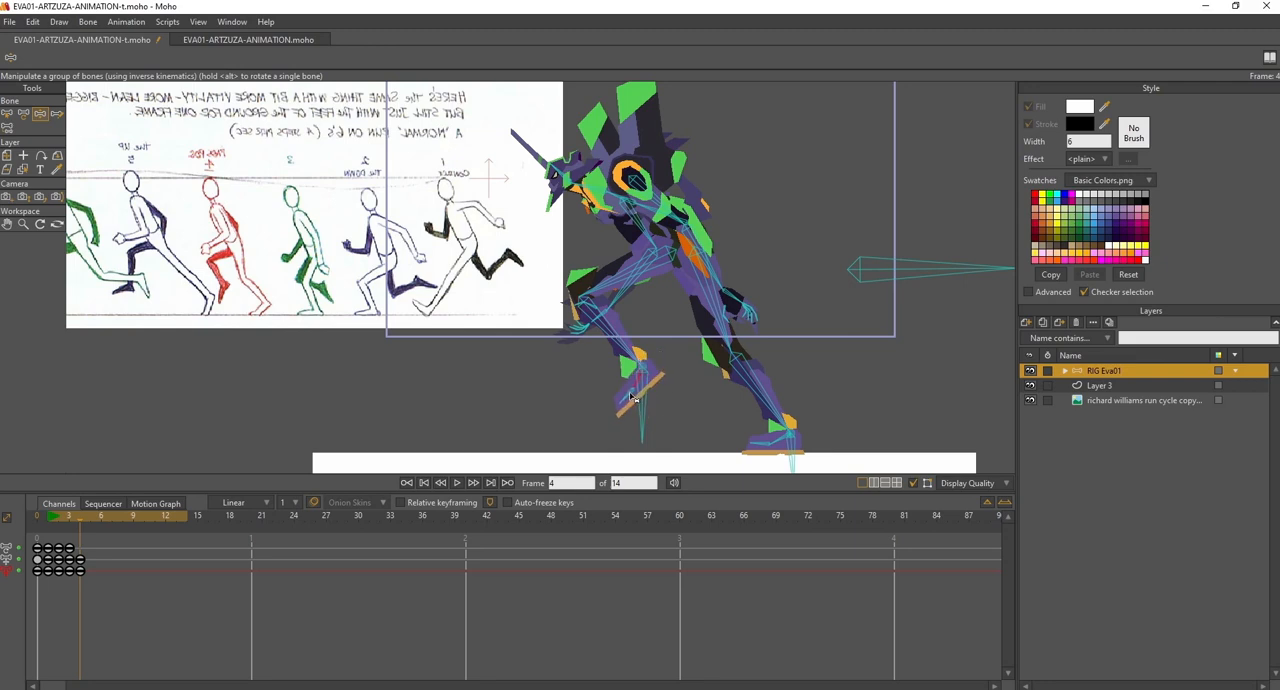
drag(631, 395, 632, 394)
- At frame 4, swing one arm forward over the raised knee and the other up behind the back, and scrub to check
drag(666, 213, 640, 237)
drag(638, 315, 573, 305)
drag(645, 237, 712, 121)
drag(718, 191, 723, 176)
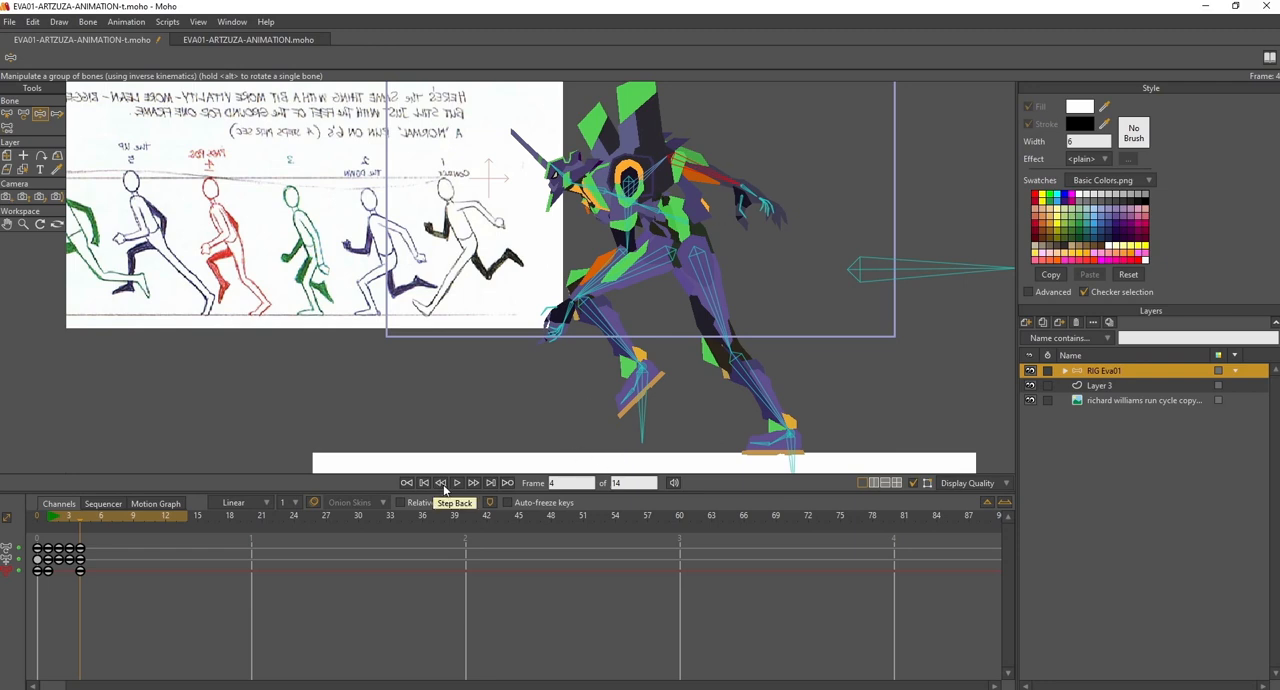
drag(58, 519, 80, 539)
- At frame 5, raise the body and lift the rear foot's heel so the leg pushes off from the toes
drag(332, 370, 481, 373)
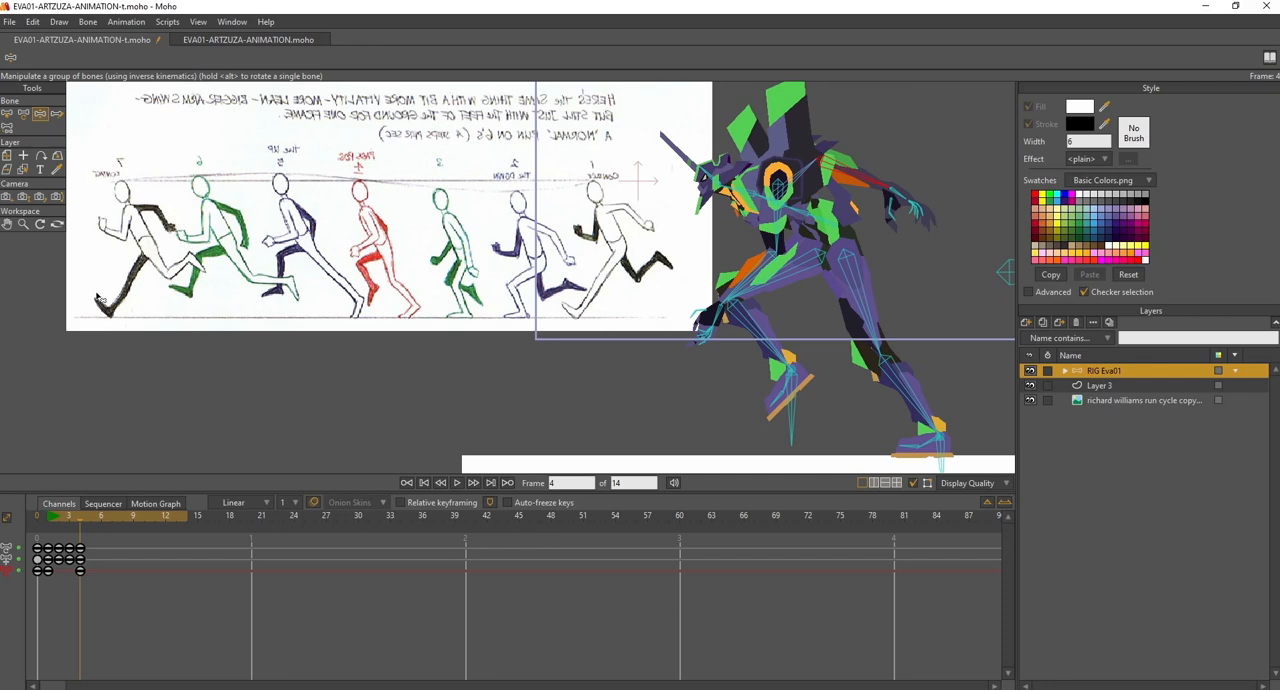
drag(363, 225, 333, 223)
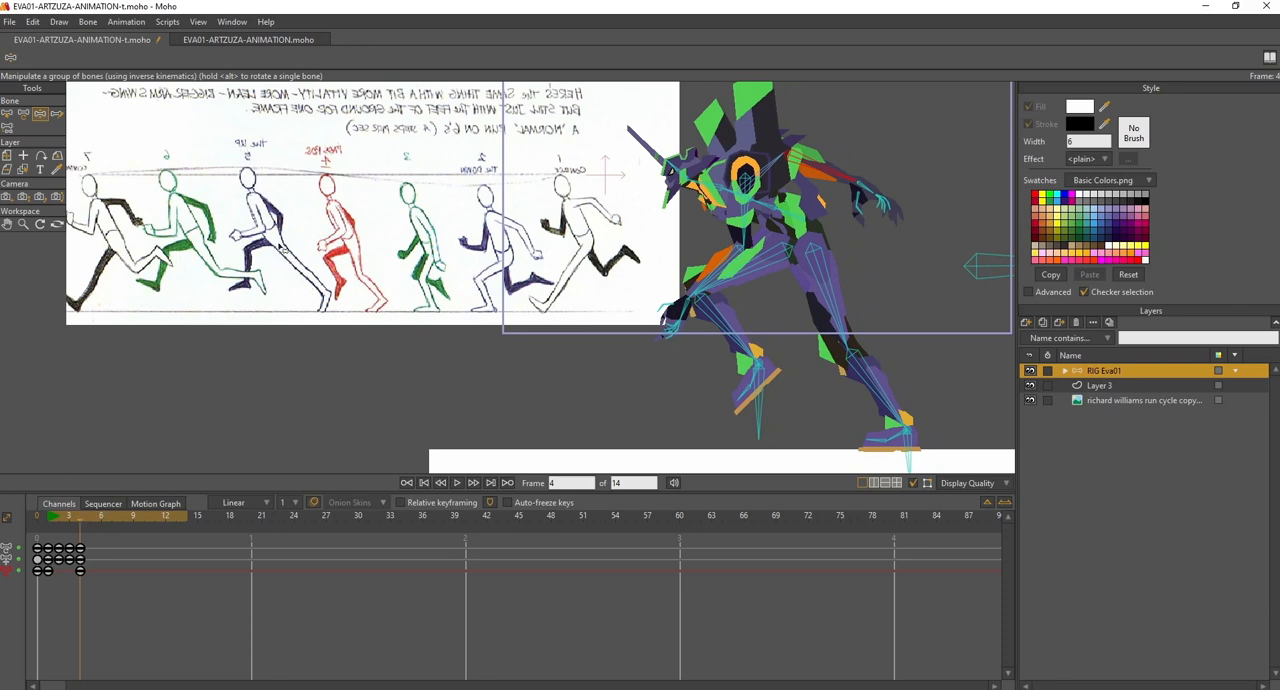
drag(82, 522, 87, 525)
drag(586, 336, 518, 338)
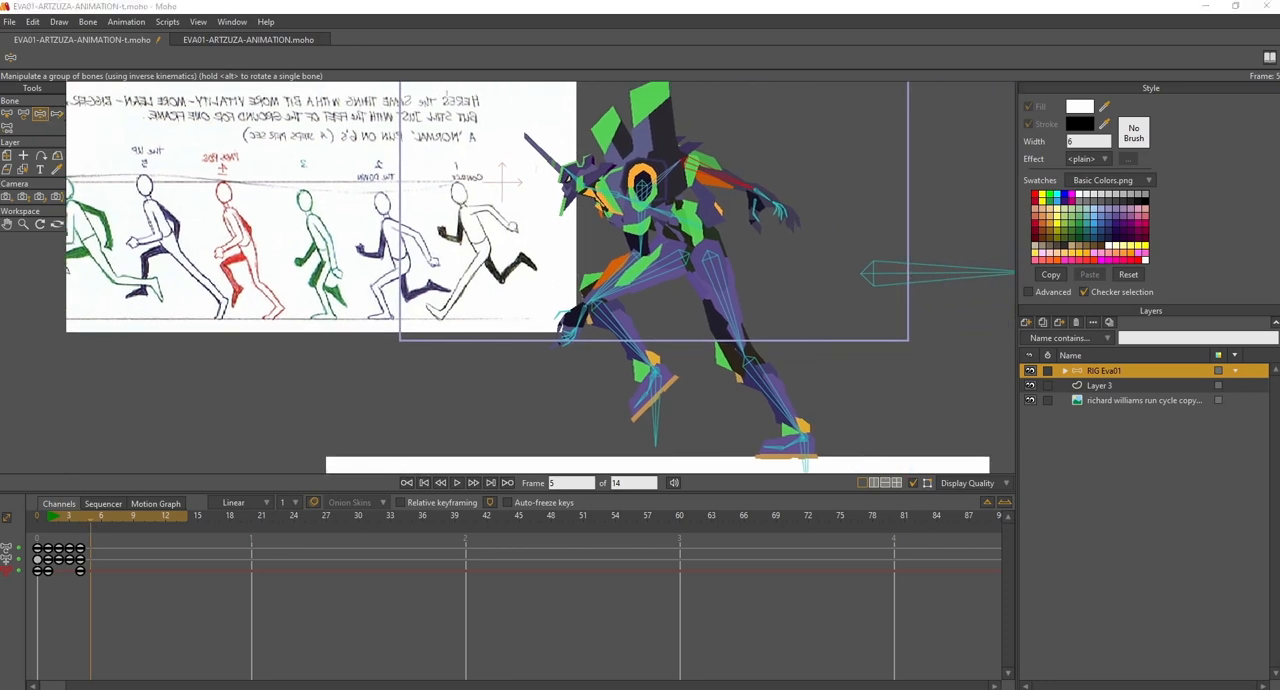
drag(884, 274, 884, 271)
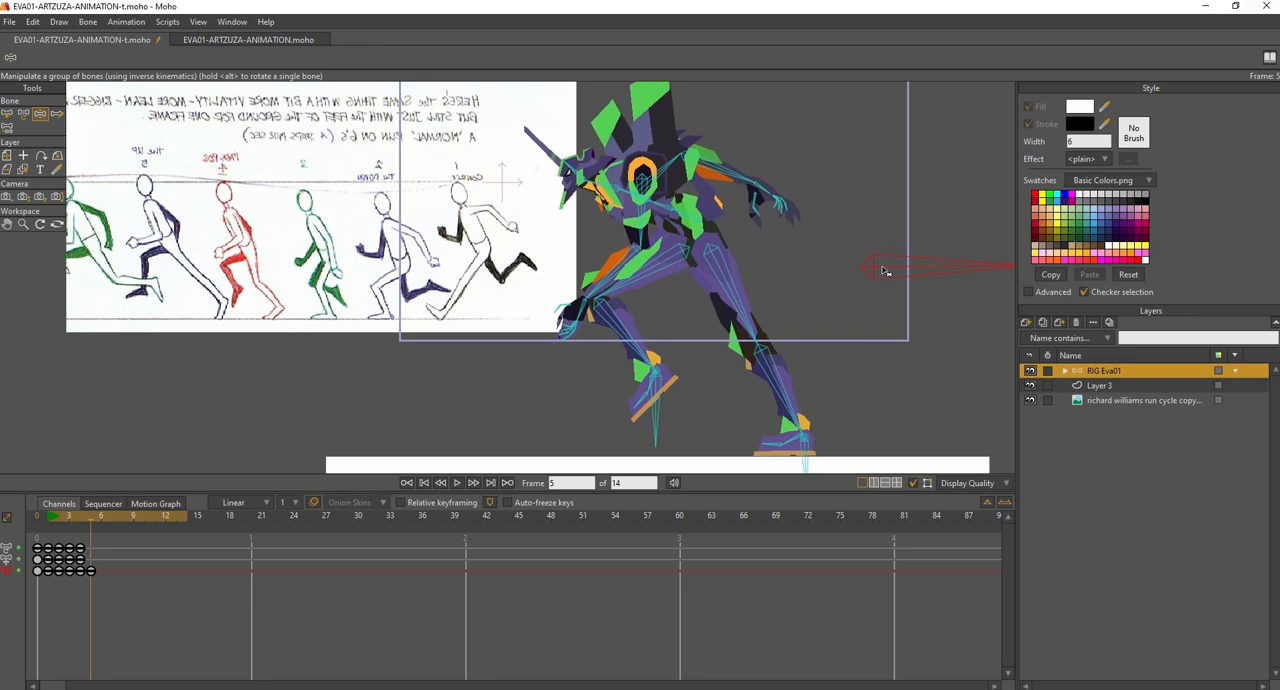
drag(848, 355, 908, 335)
drag(855, 430, 882, 421)
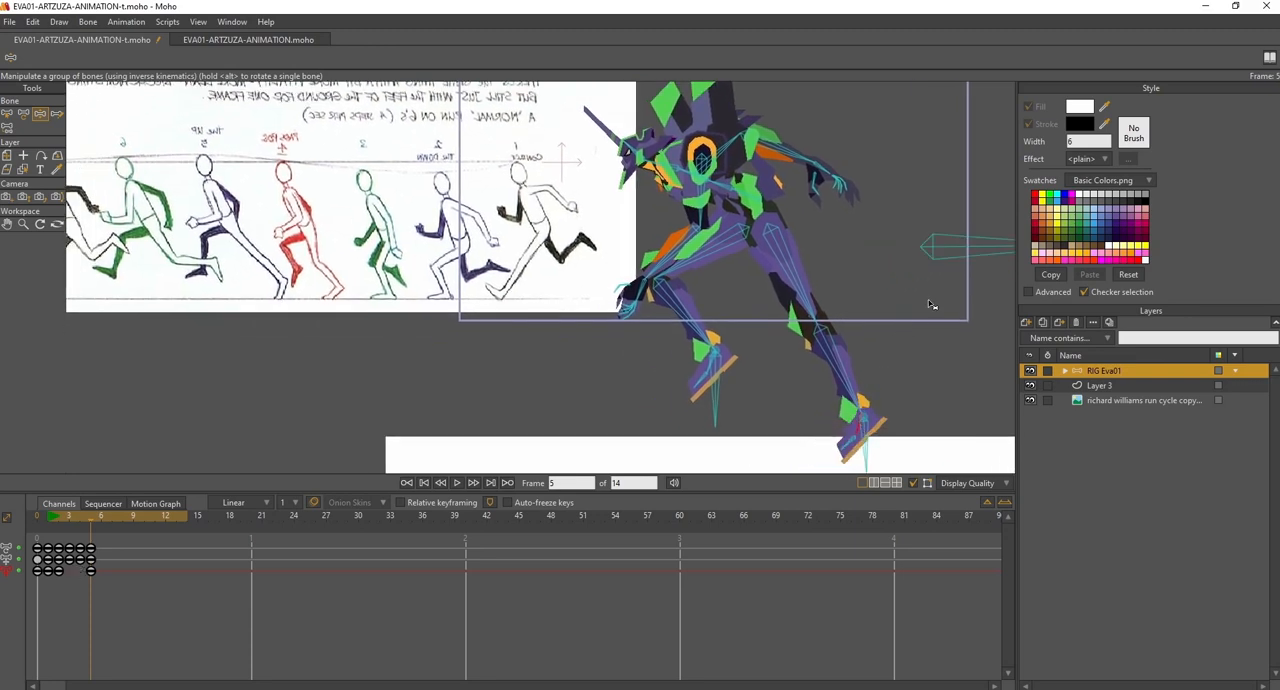
drag(941, 254, 941, 249)
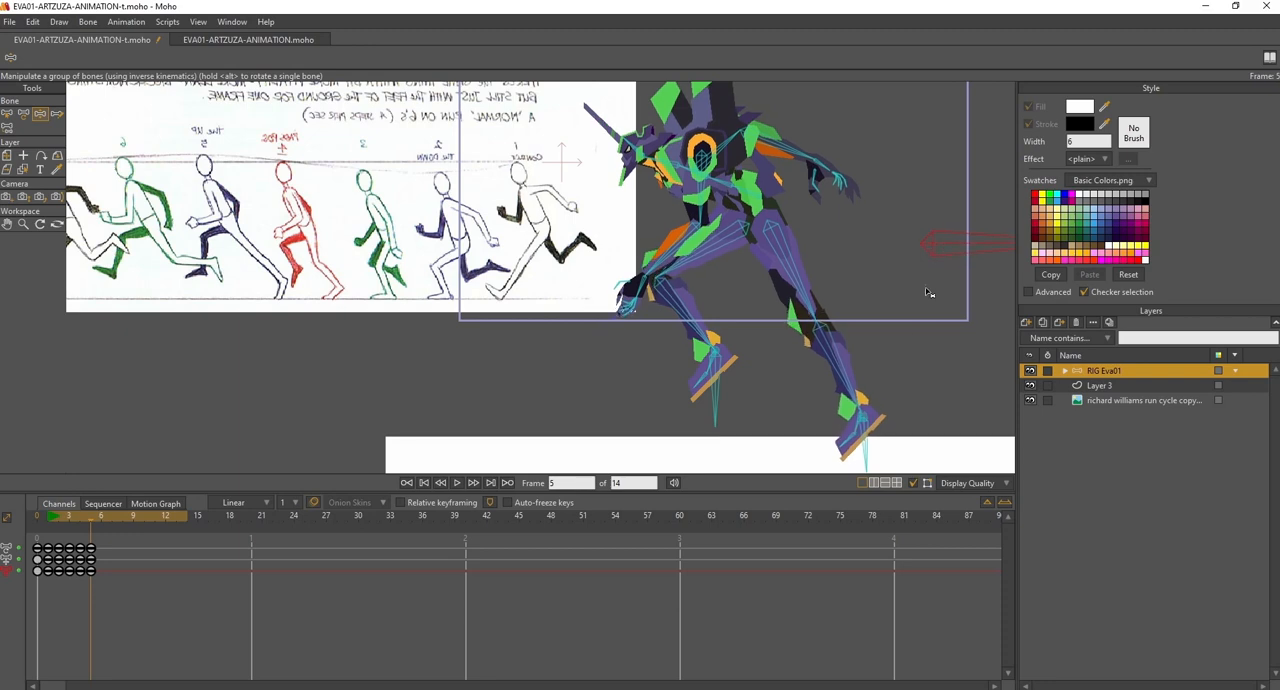
drag(847, 444, 841, 437)
- At frame 5, move the lifted foot forward under its knee, raise the bent front arm before the face, and raise the rear arm
drag(697, 296, 744, 328)
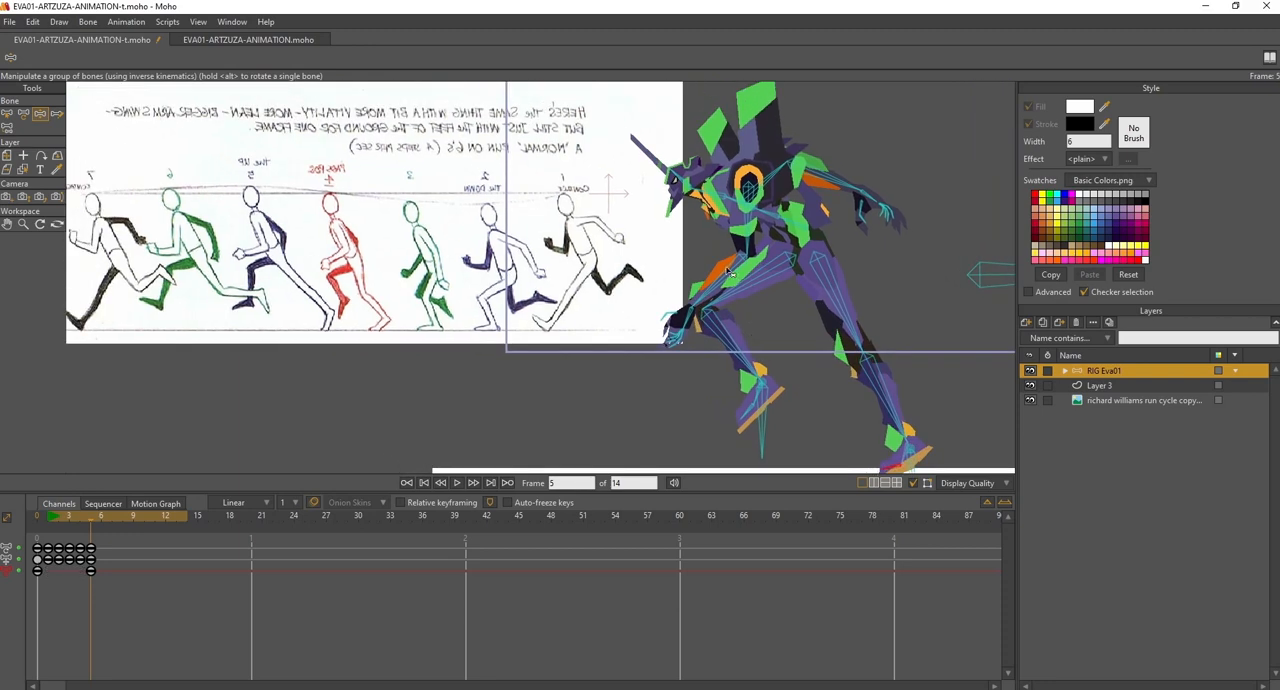
drag(768, 408, 683, 393)
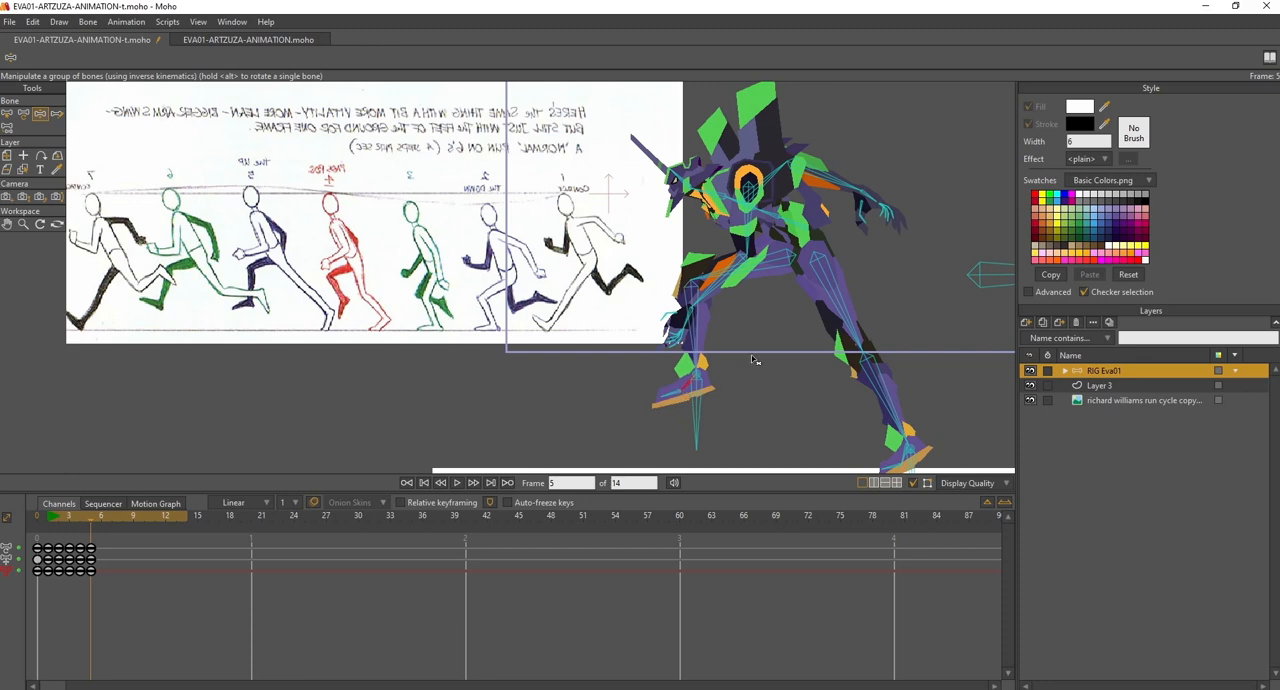
drag(751, 265, 677, 188)
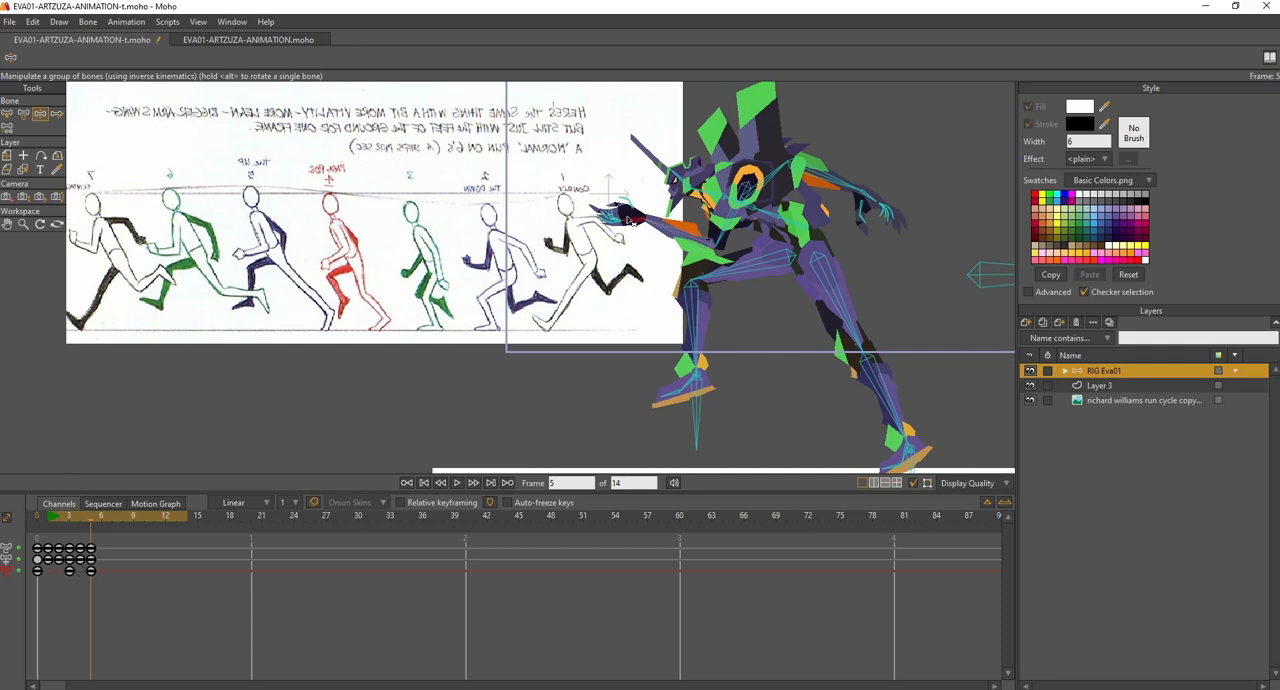
drag(628, 225, 630, 198)
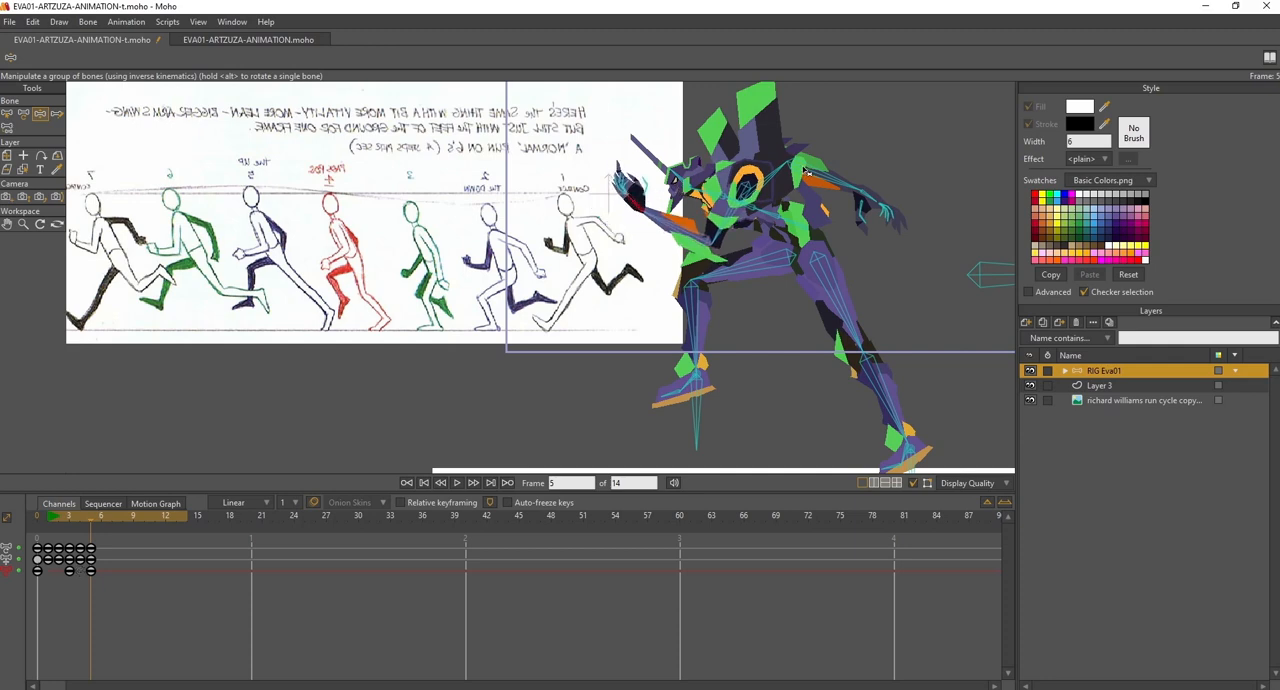
drag(806, 172, 810, 149)
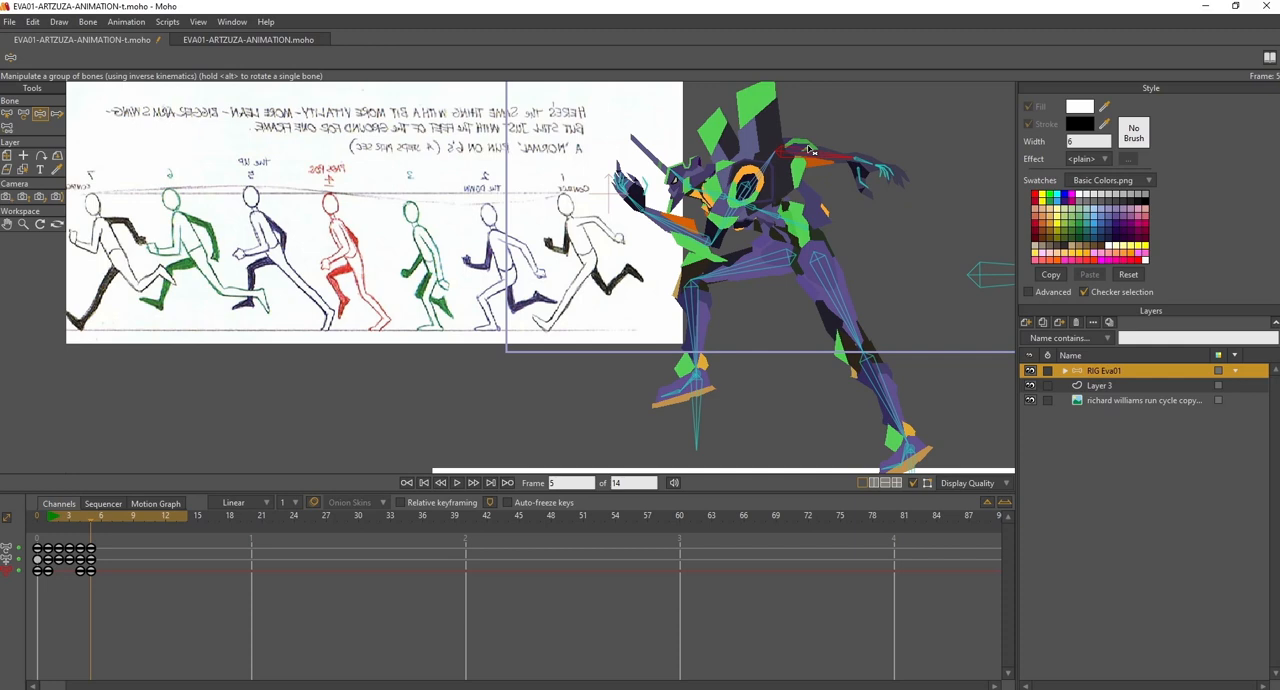
drag(66, 517, 95, 517)
- At frame 5, lower the body slightly with its control bone
drag(688, 364, 646, 368)
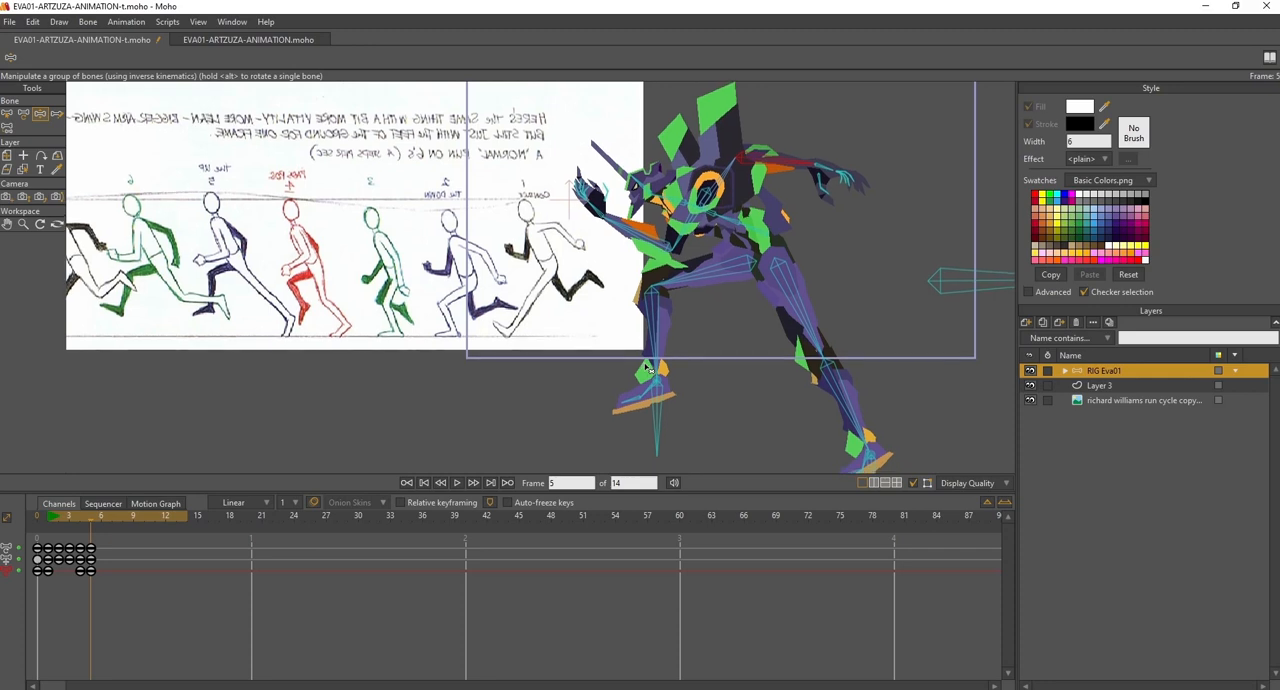
scroll(781, 330, down, 2)
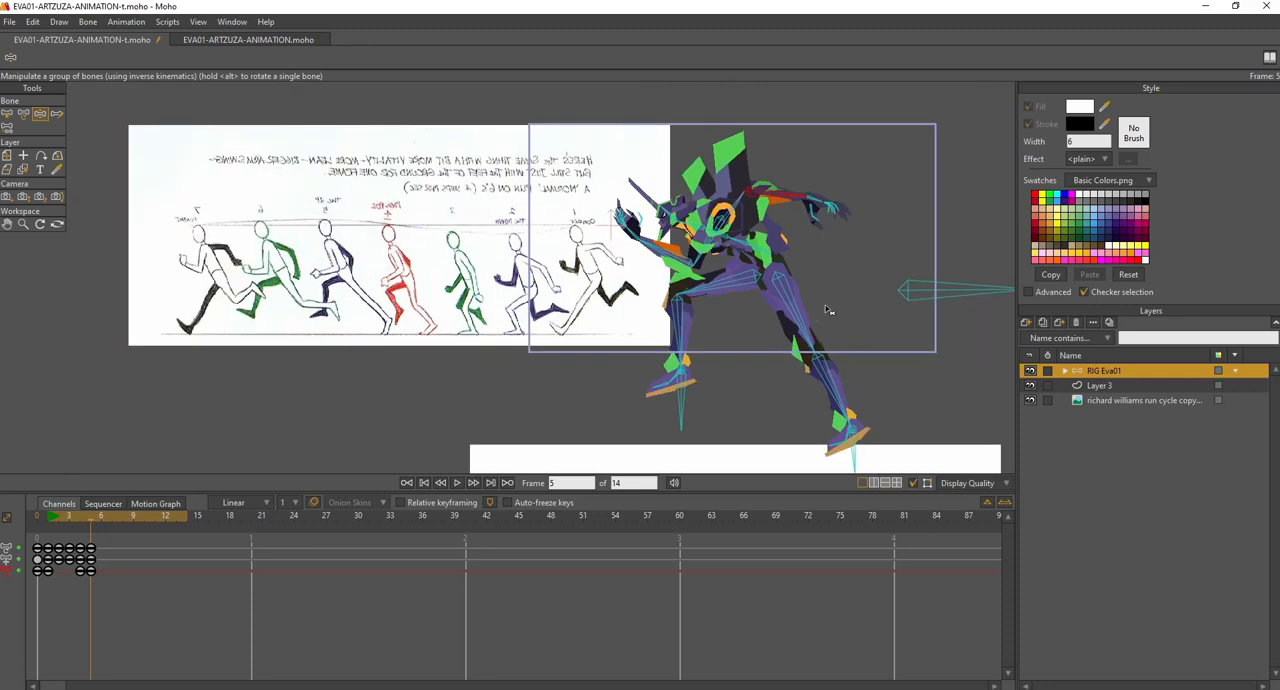
drag(921, 295, 917, 307)
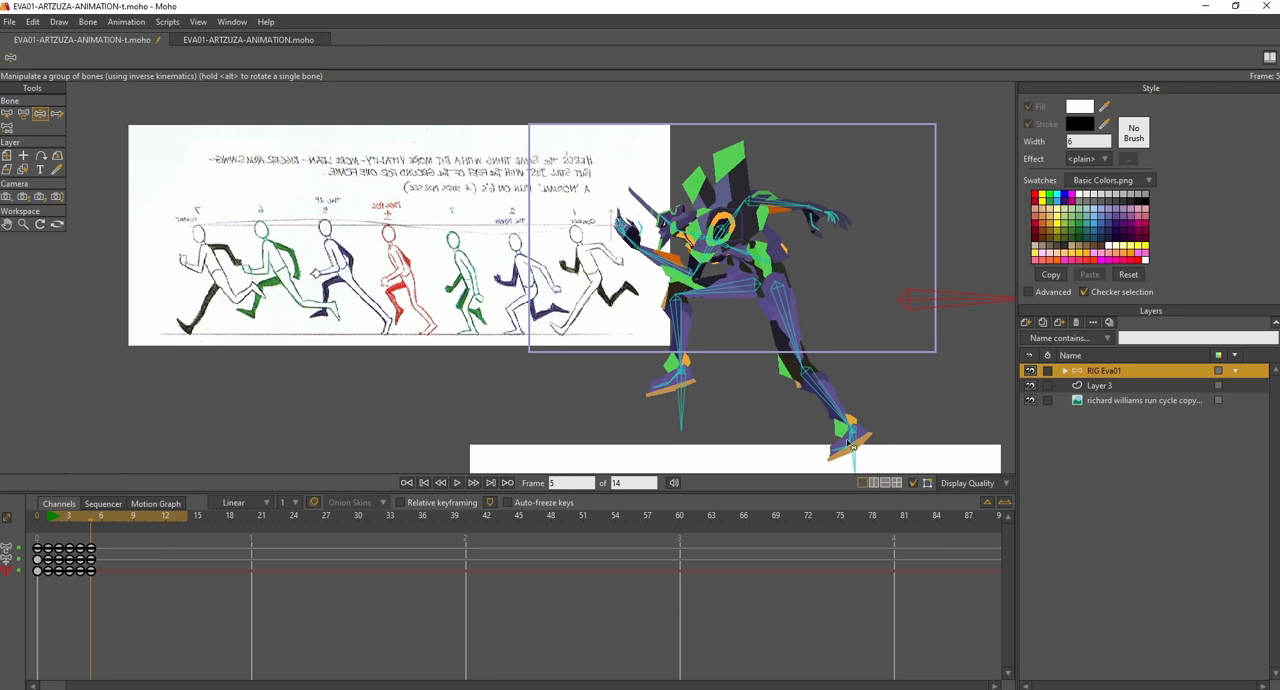
- At frame 6, raise the body slightly, lift the rear foot off the ground behind, and turn its sole backward
click(99, 520)
drag(909, 301, 911, 299)
drag(858, 450, 879, 406)
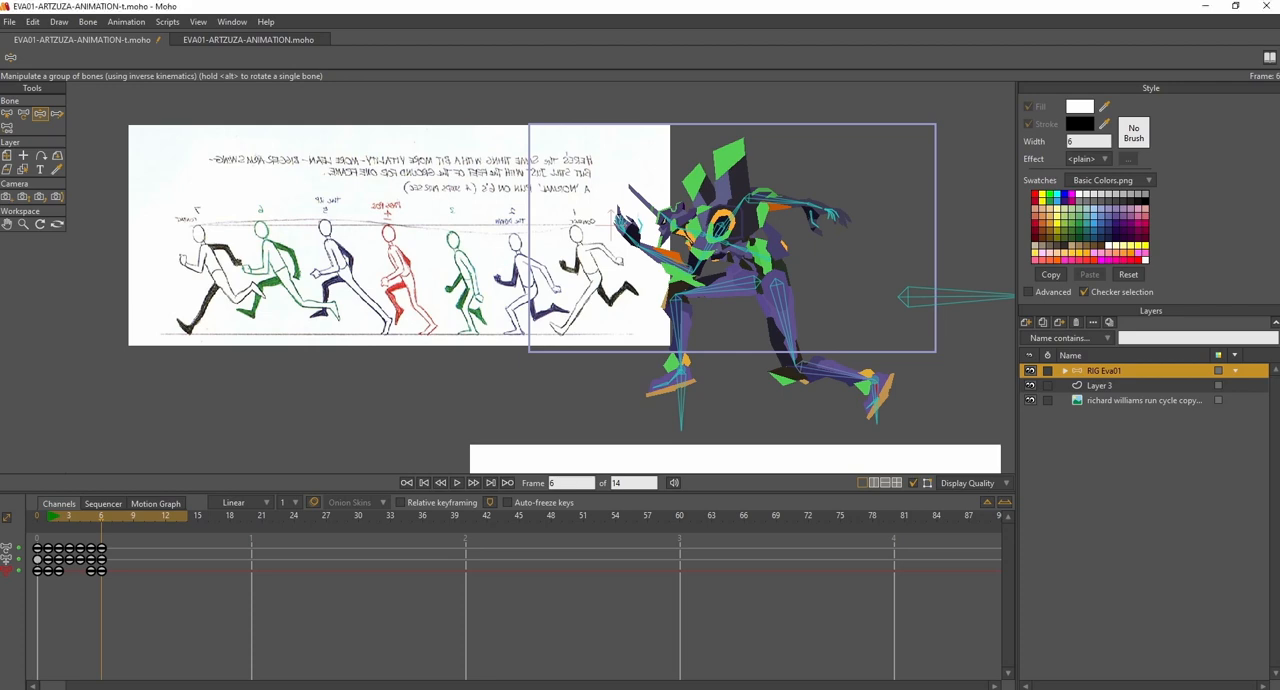
drag(866, 402, 904, 394)
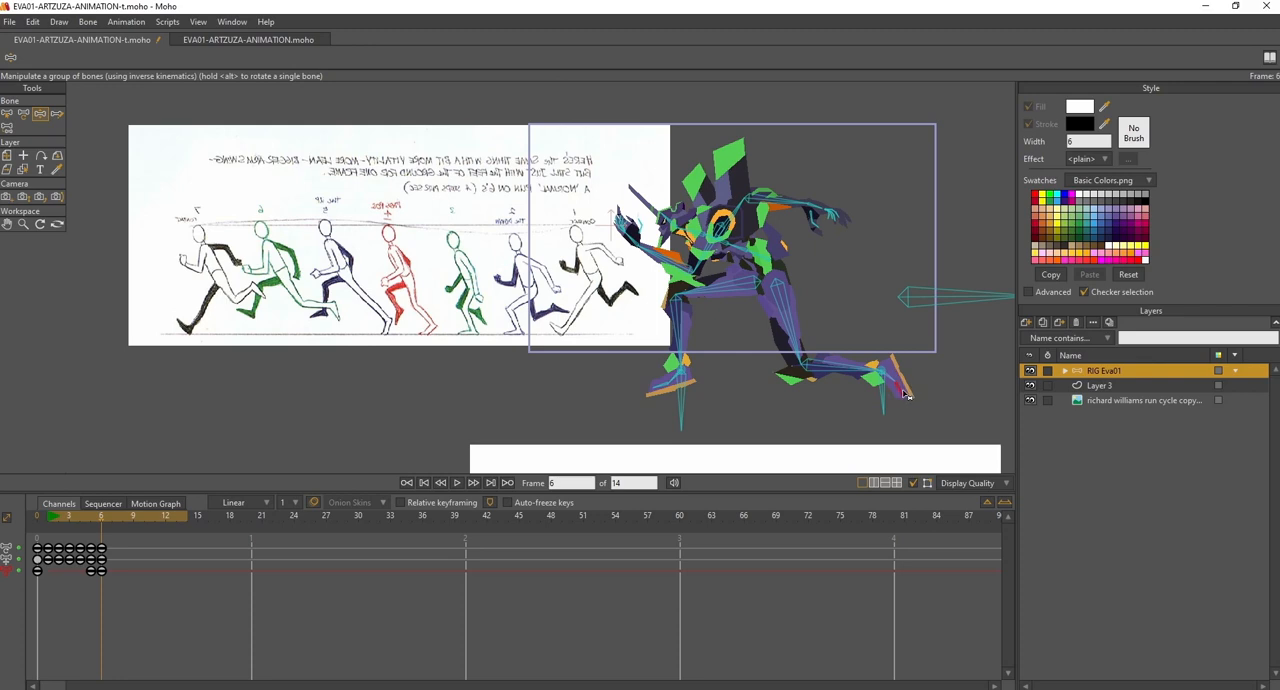
- At frame 6, extend the front leg forward above the ground with its toes up, and lower the body slightly
drag(688, 403, 633, 385)
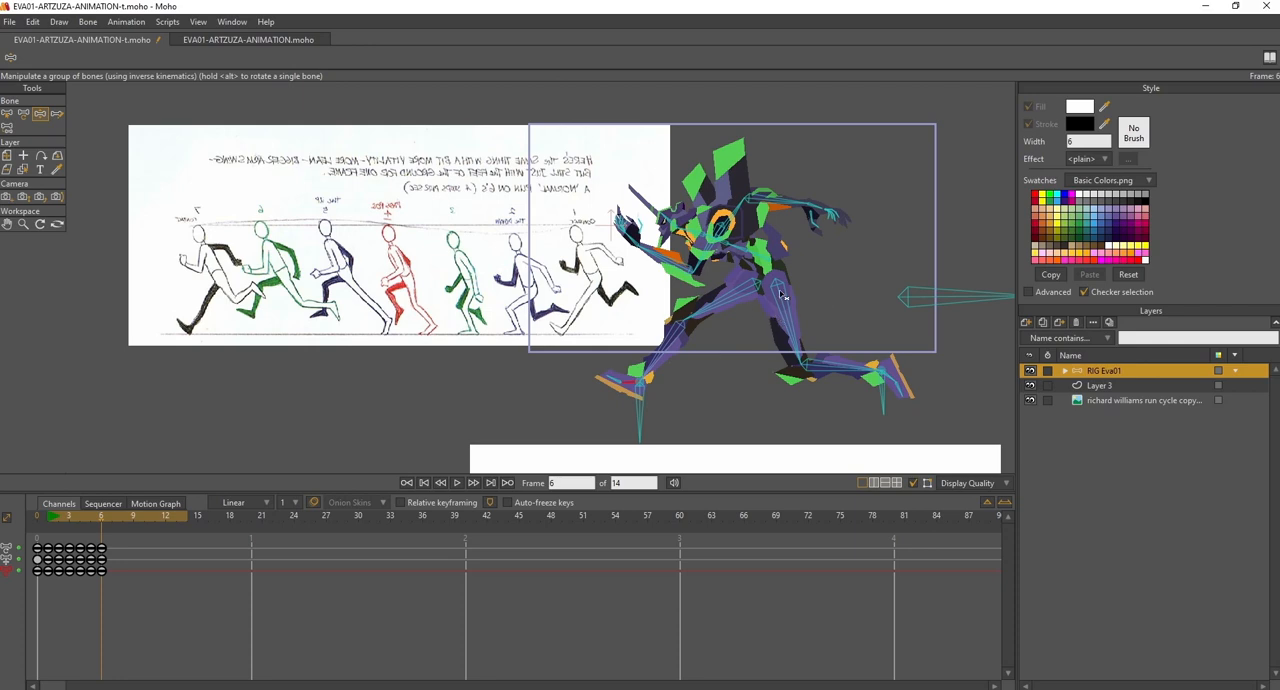
drag(903, 298, 910, 301)
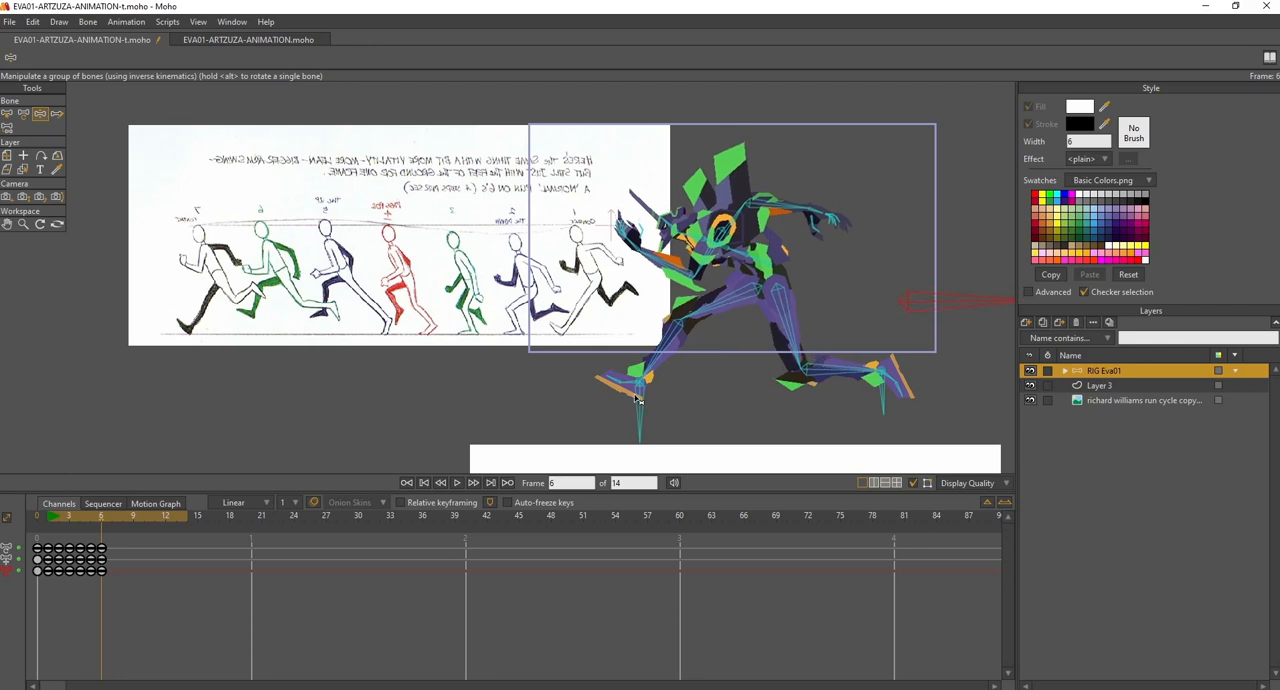
drag(638, 396, 638, 404)
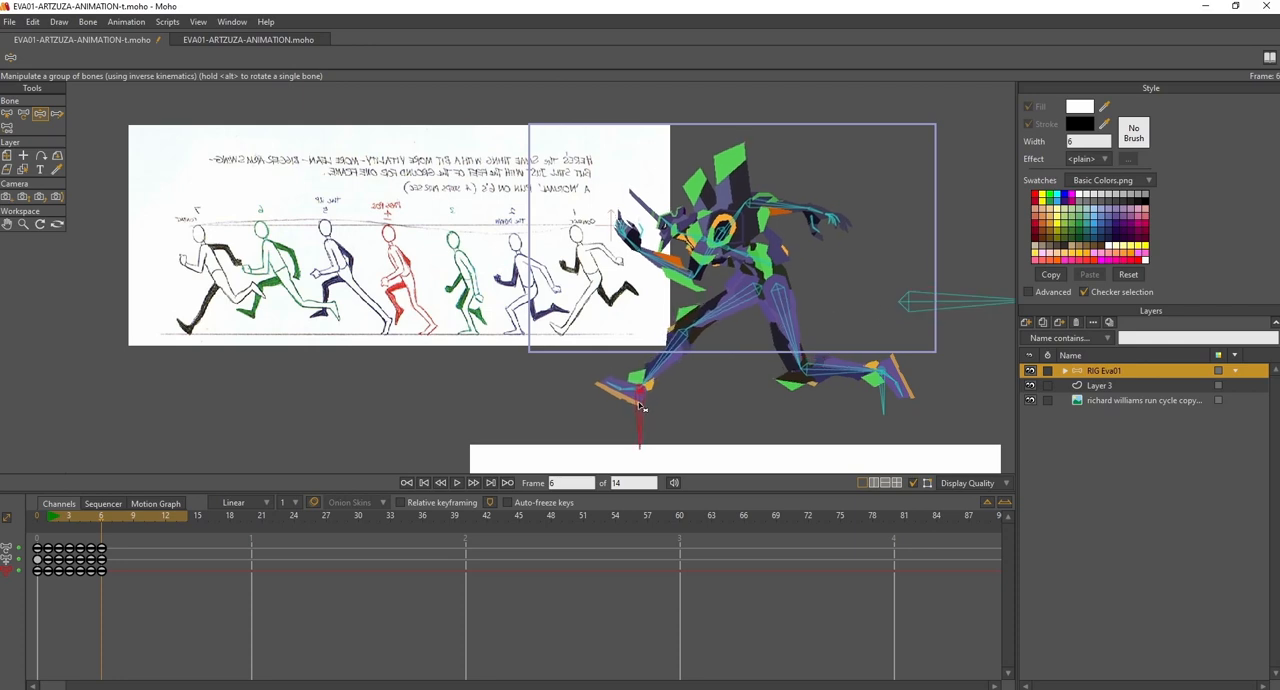
- Stretch the rear leg farther back at frame 5 with its toes angled down, and move its foot farther back and up at frame 6
drag(48, 520, 90, 553)
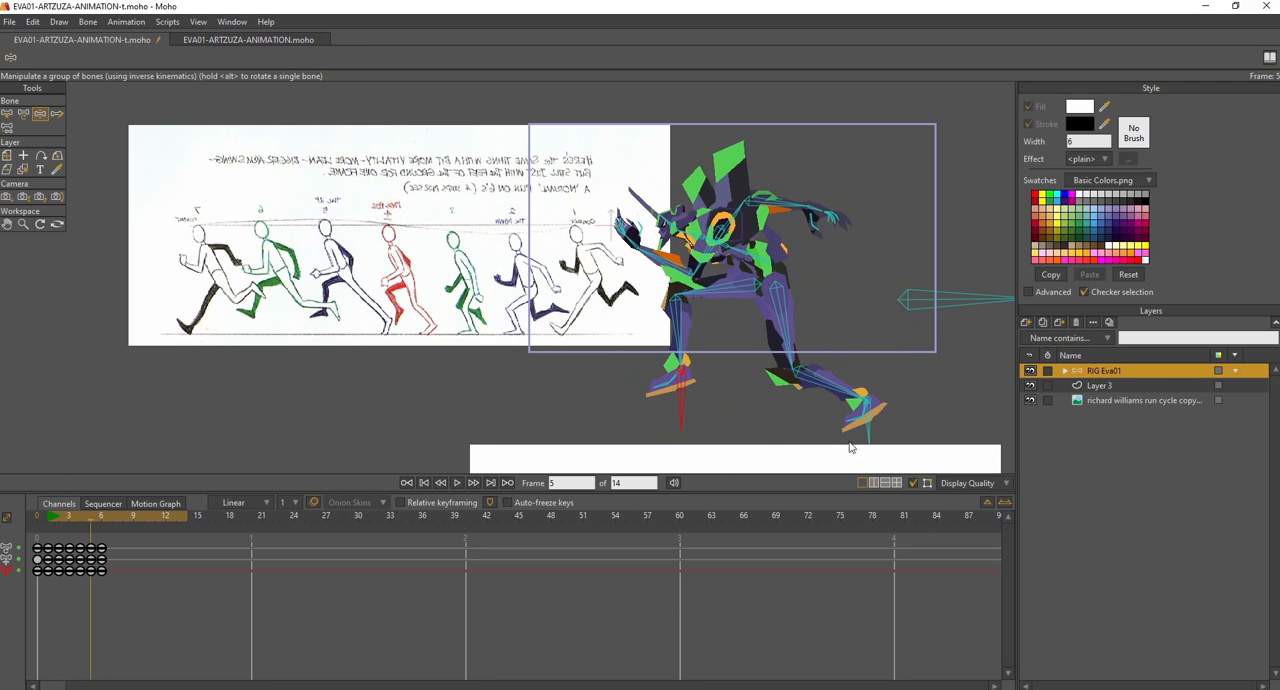
drag(873, 431, 897, 437)
drag(62, 514, 93, 528)
drag(882, 429, 893, 437)
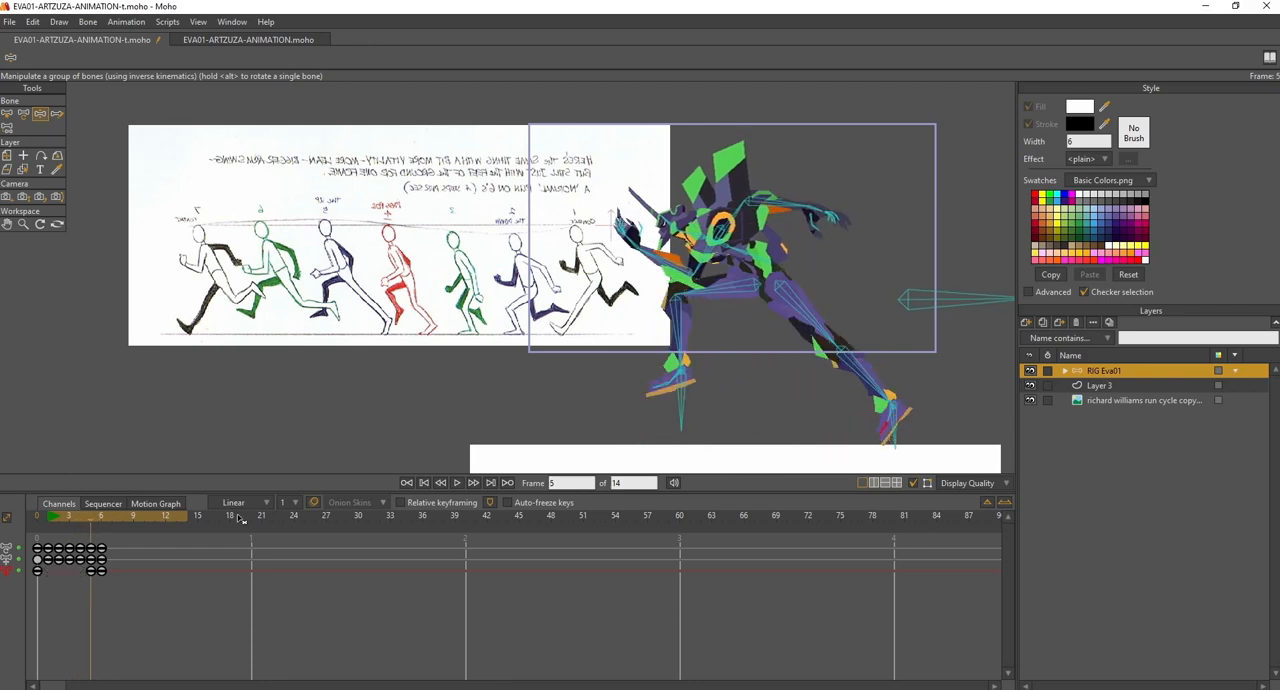
drag(49, 518, 99, 527)
drag(886, 392, 922, 357)
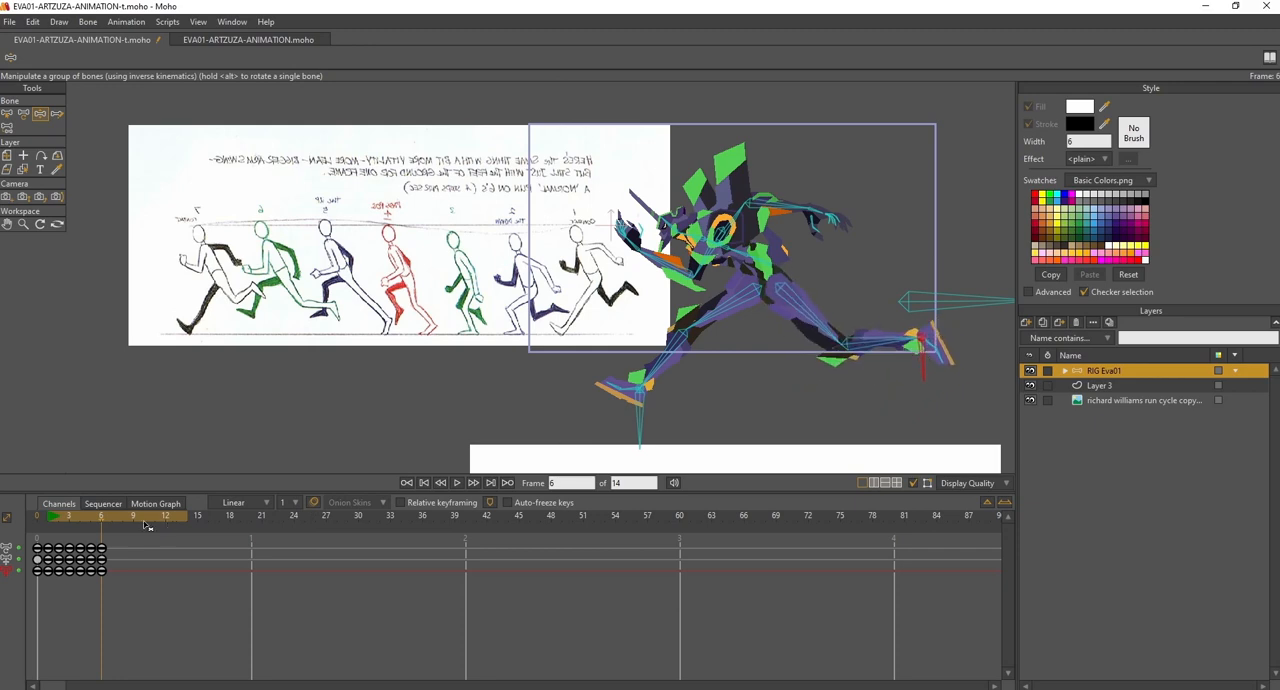
- At frame 7, lower the body and bring the front foot down toward the ground with its toes tilted up
drag(58, 520, 113, 528)
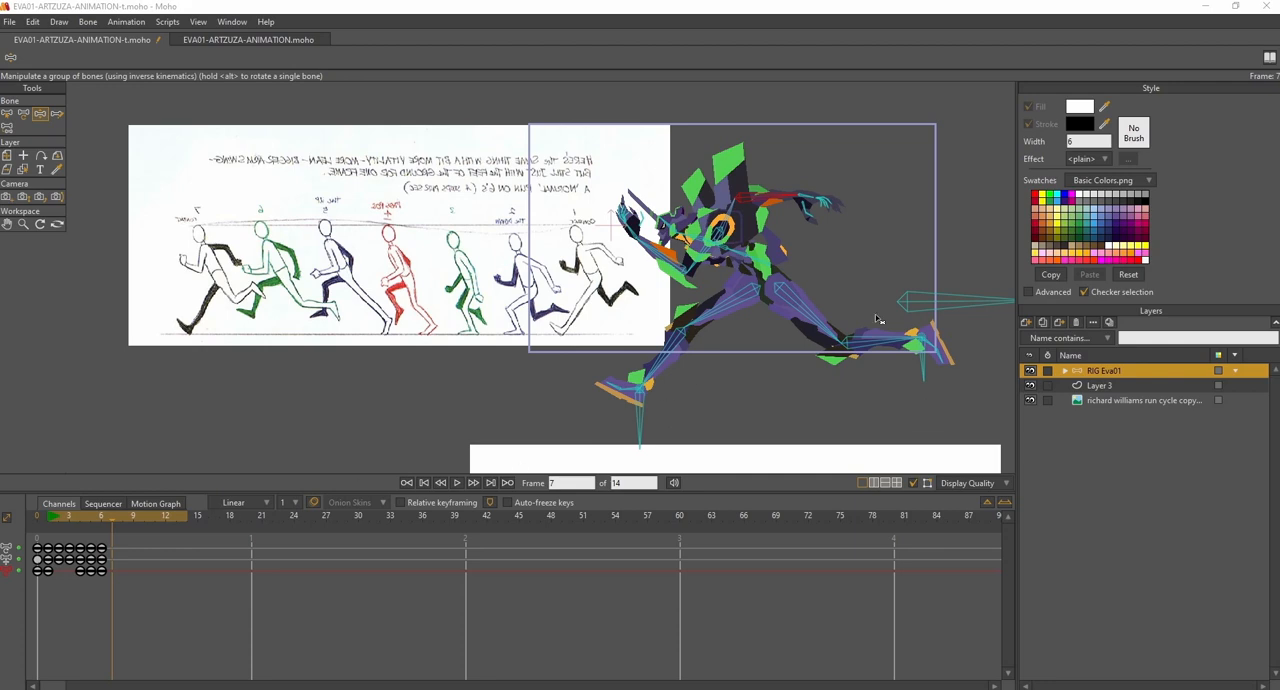
drag(914, 306, 911, 313)
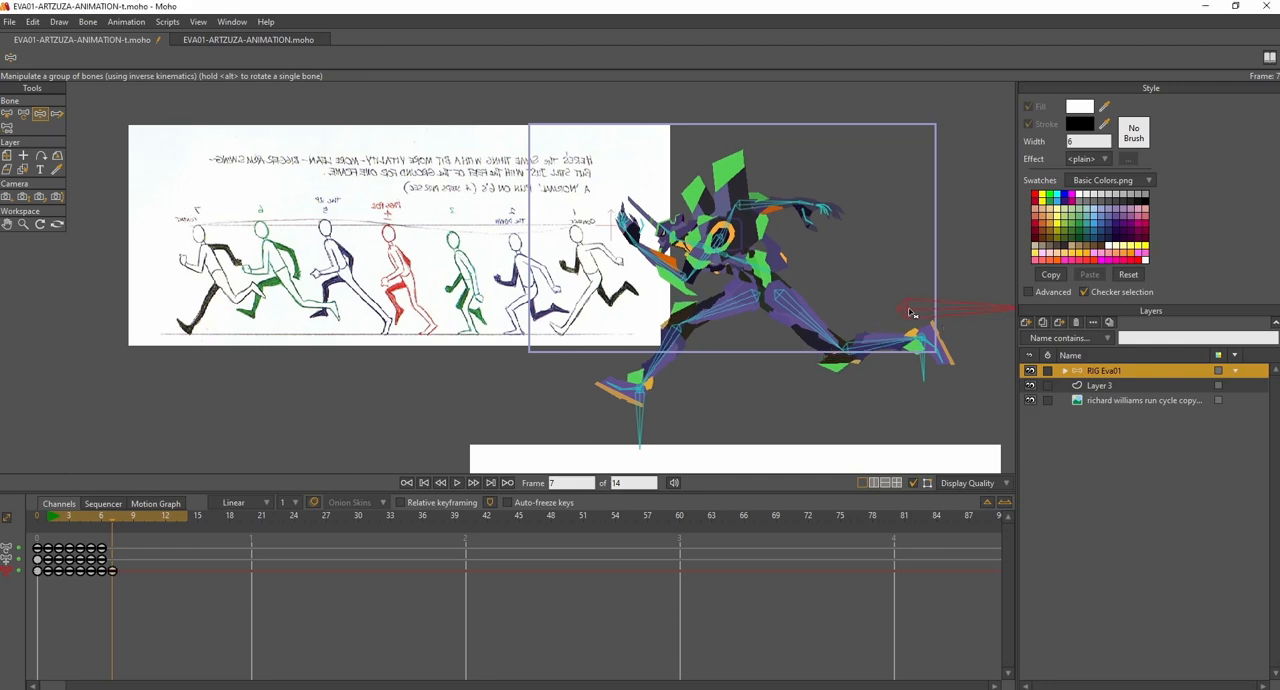
drag(640, 426, 640, 438)
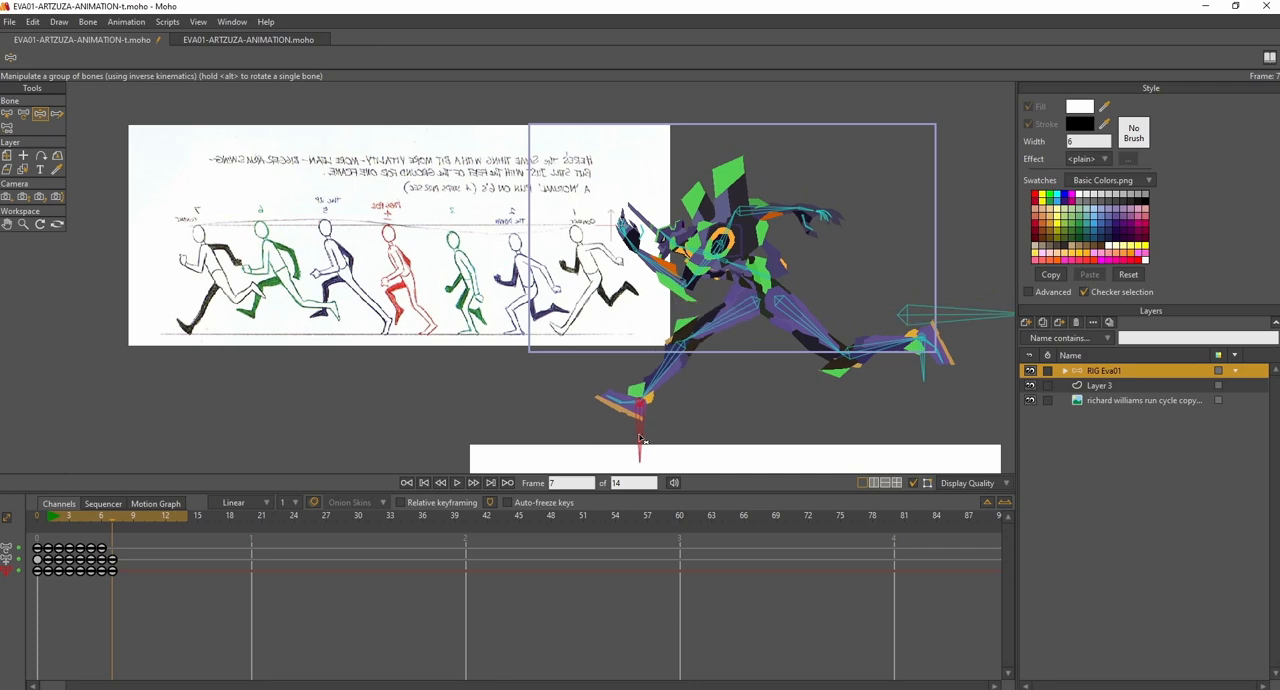
drag(922, 320, 920, 338)
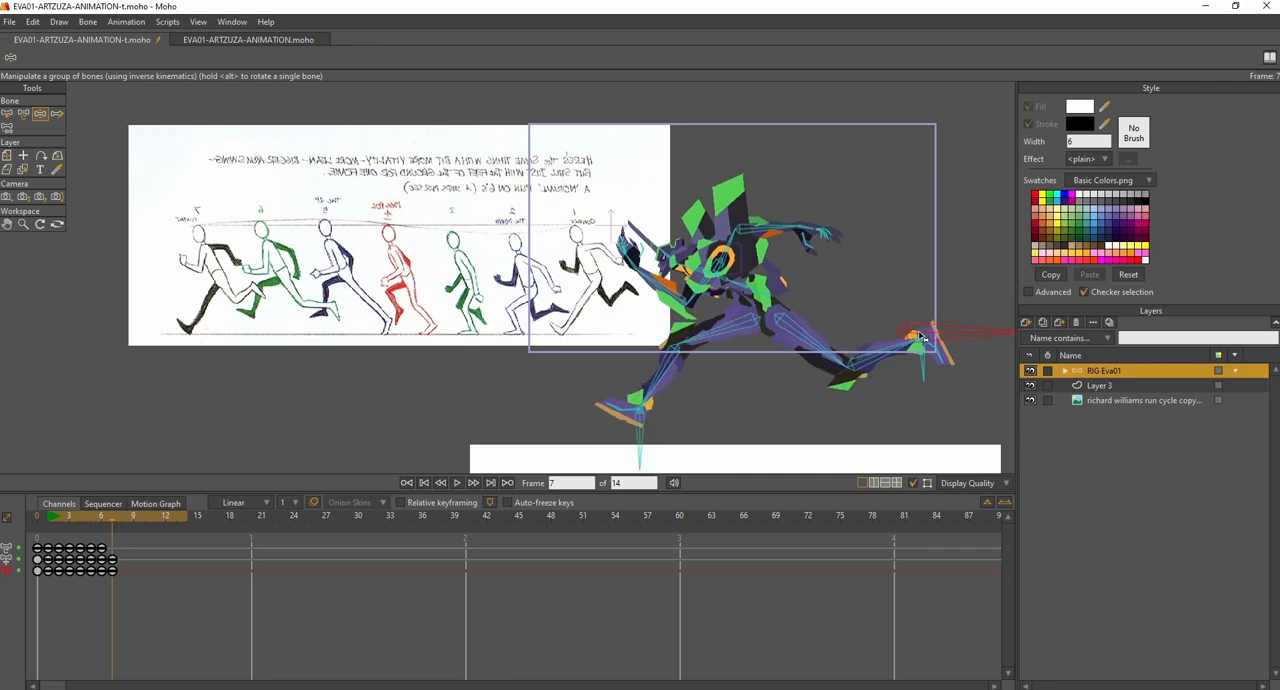
drag(645, 438, 656, 455)
drag(921, 333, 918, 340)
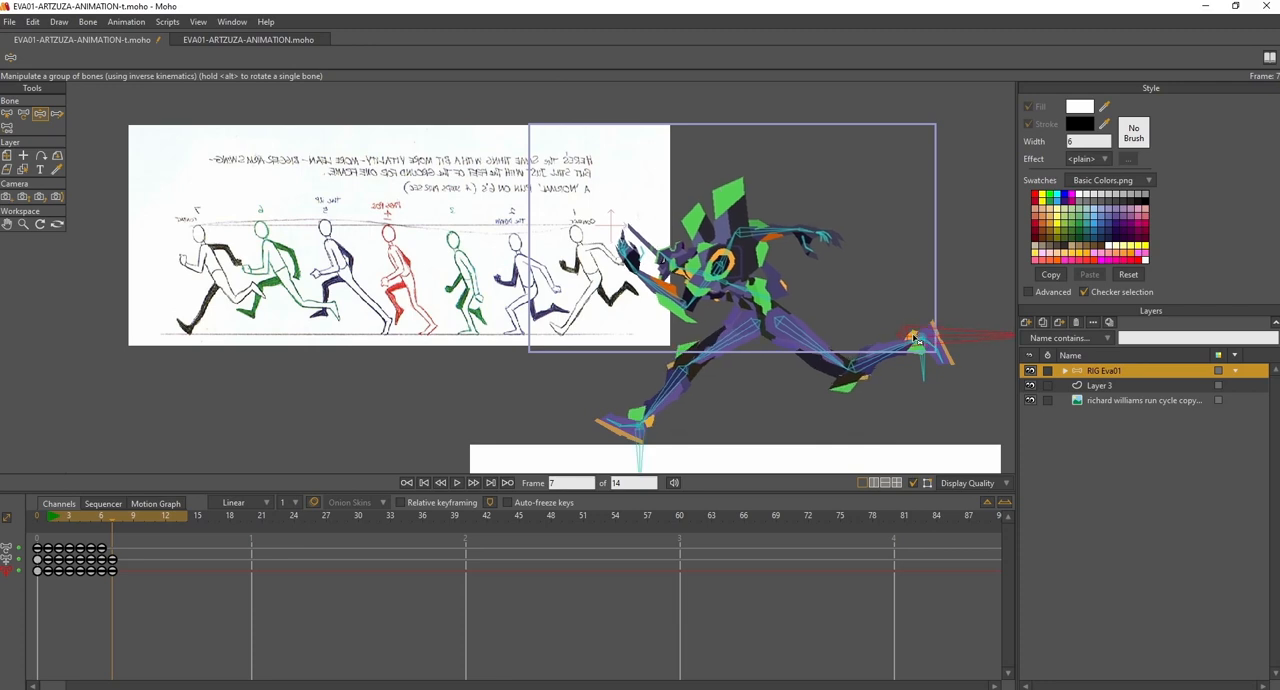
click(632, 428)
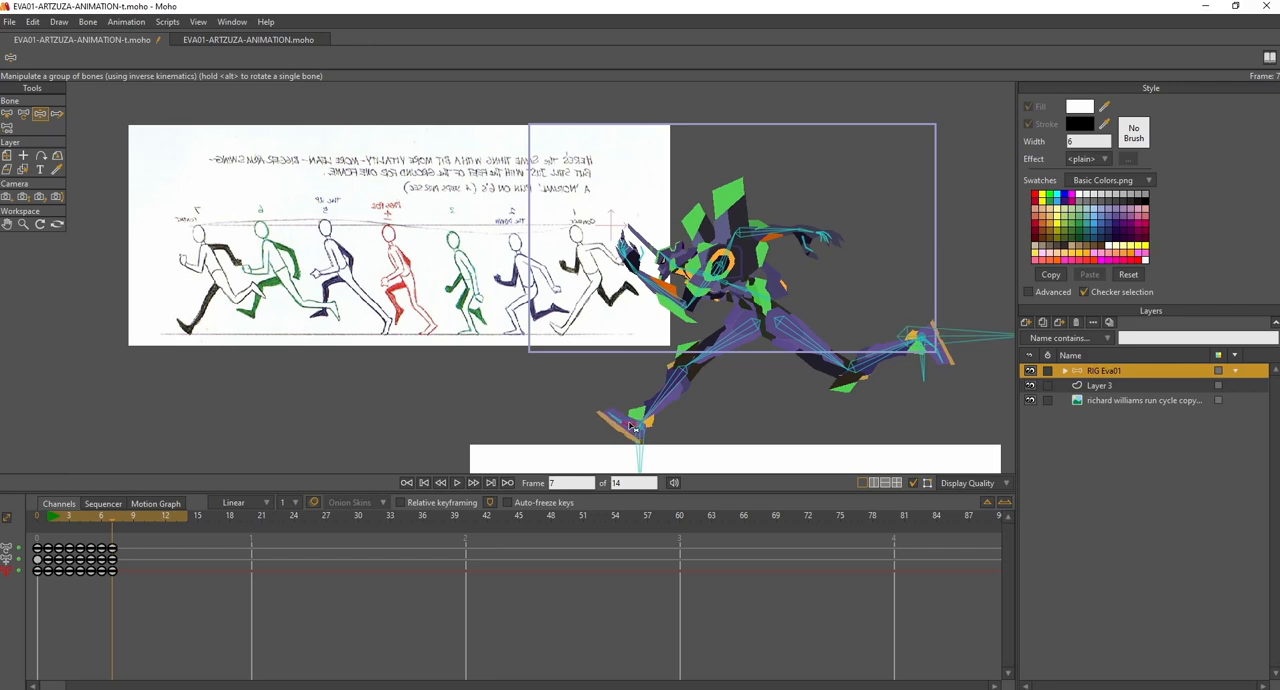
- At frame 7, bring the rear foot forward and down with the knee bent, and lower both arms slightly
drag(927, 380, 875, 398)
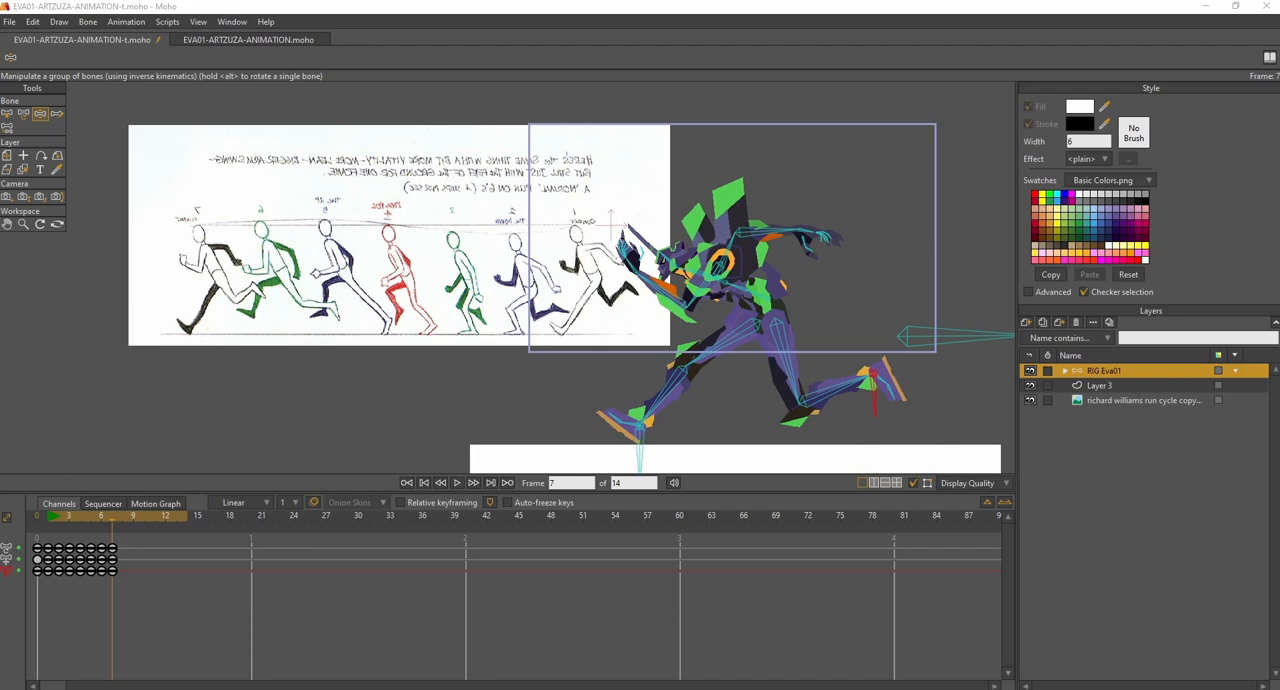
drag(694, 294, 678, 303)
drag(760, 235, 761, 240)
drag(60, 515, 95, 517)
key(space)
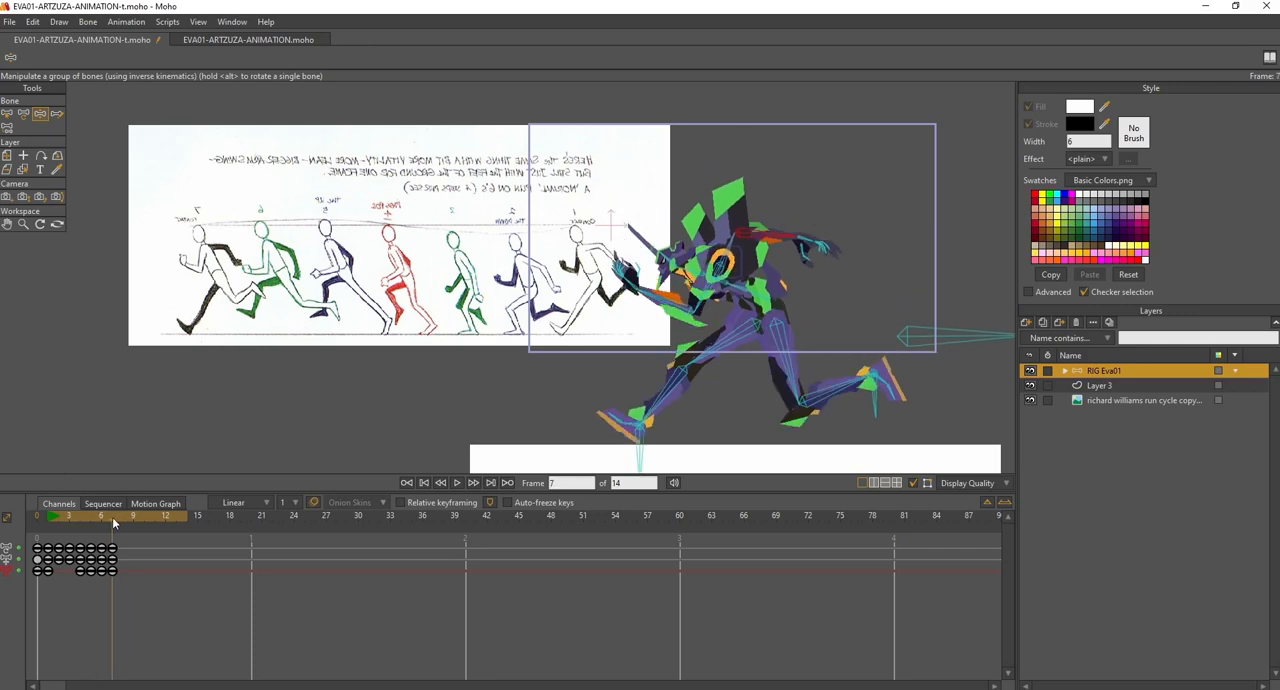
- Select the body control bone and delete its keyframe at frame 6
click(9, 114)
click(958, 302)
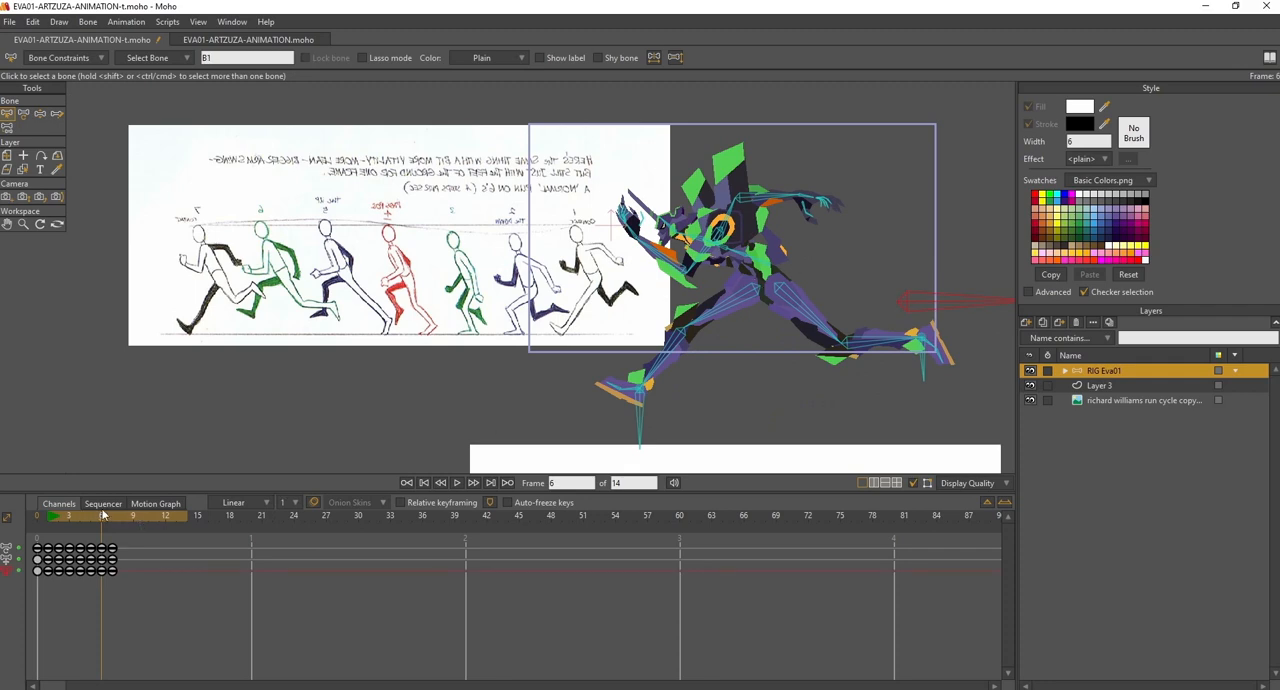
mouse_move(101, 516)
mouse_down()
mouse_move(113, 517)
mouse_move(102, 517)
mouse_up()
click(87, 517)
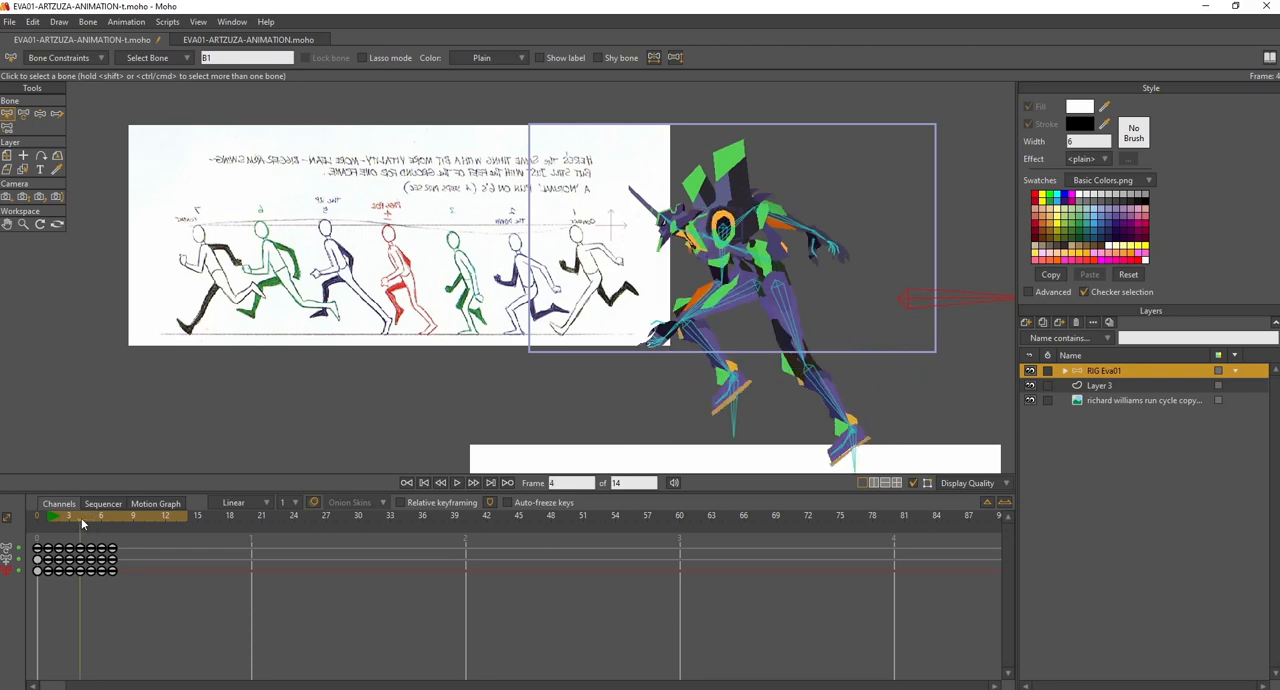
drag(97, 521, 100, 522)
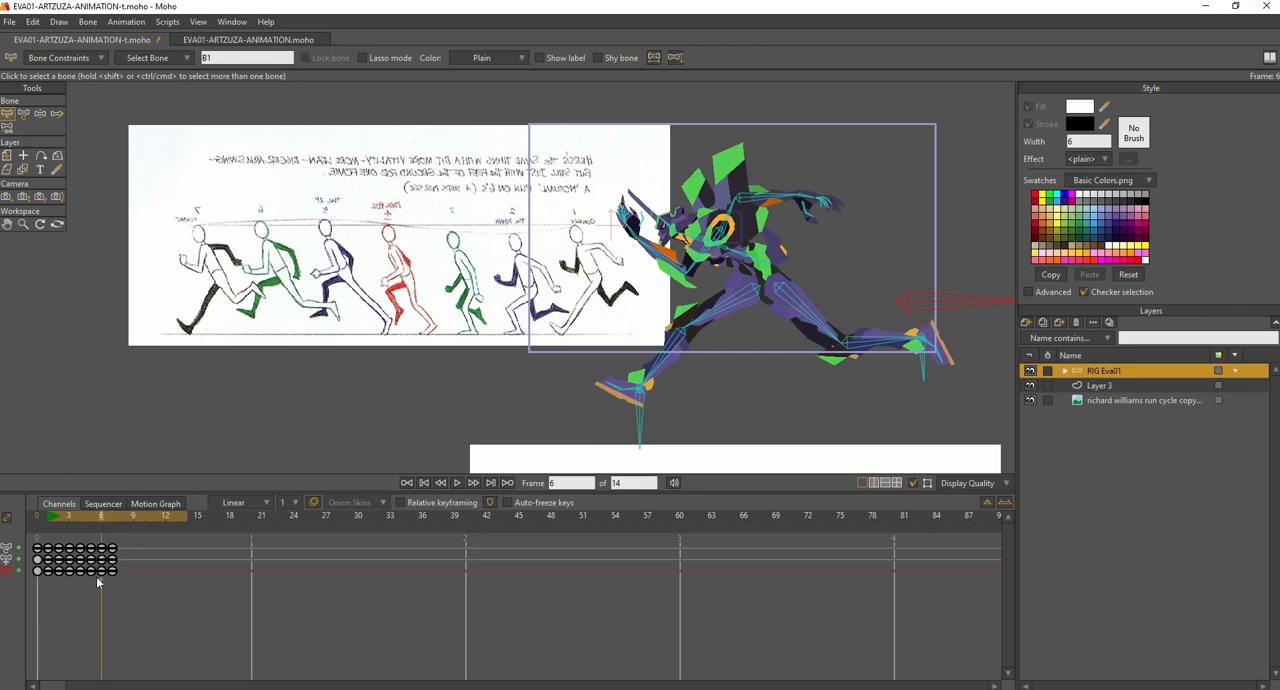
click(101, 571)
key(Delete)
- Delete the body control bone's keyframe at frame 5 and play back the animation
drag(95, 516, 89, 519)
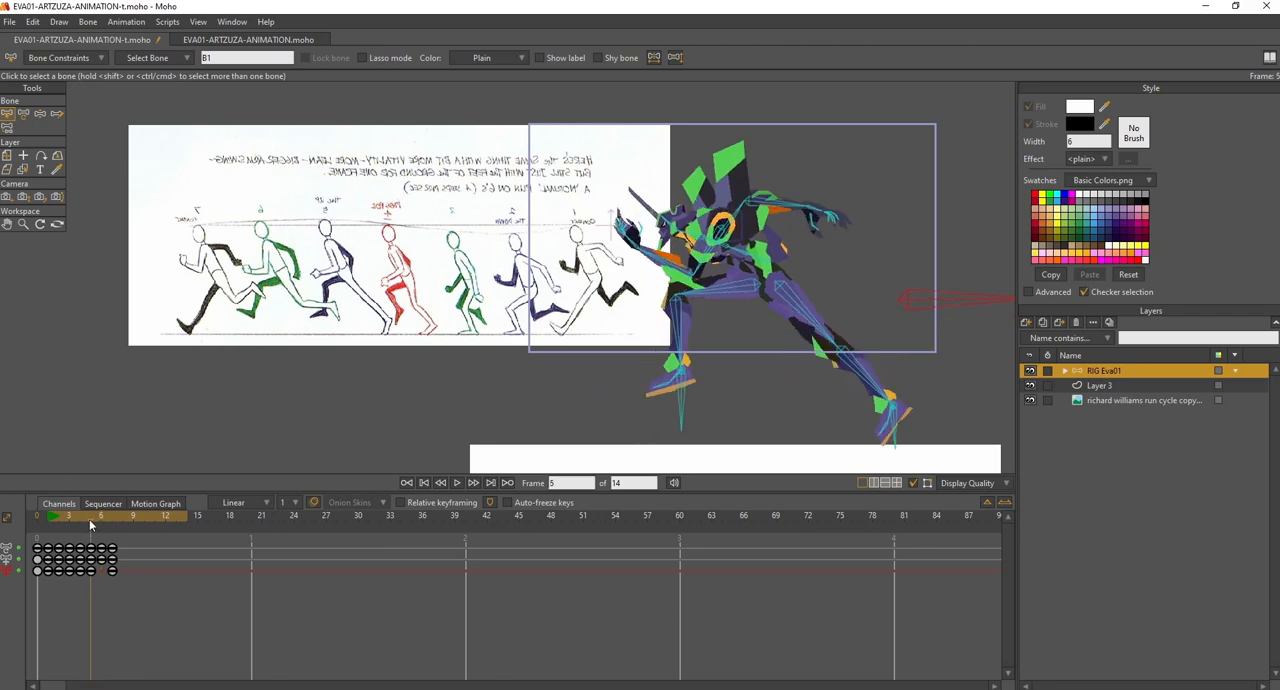
click(90, 574)
drag(94, 573, 119, 573)
click(118, 579)
mouse_move(92, 518)
mouse_down()
mouse_move(114, 521)
mouse_move(67, 522)
mouse_move(110, 525)
mouse_move(93, 526)
mouse_up()
key(Delete)
drag(81, 517, 68, 540)
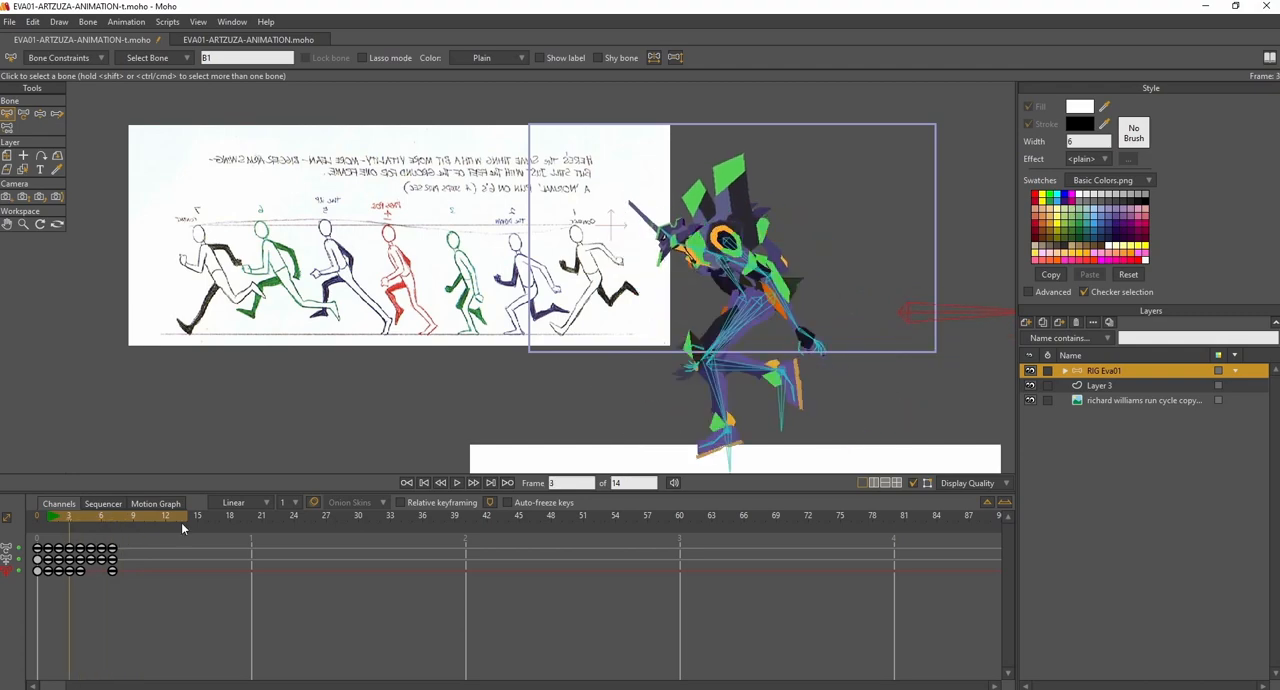
click(457, 483)
click(457, 483)
- At frame 6, lower the front foot slightly toward the ground with its control bone
drag(49, 516, 104, 533)
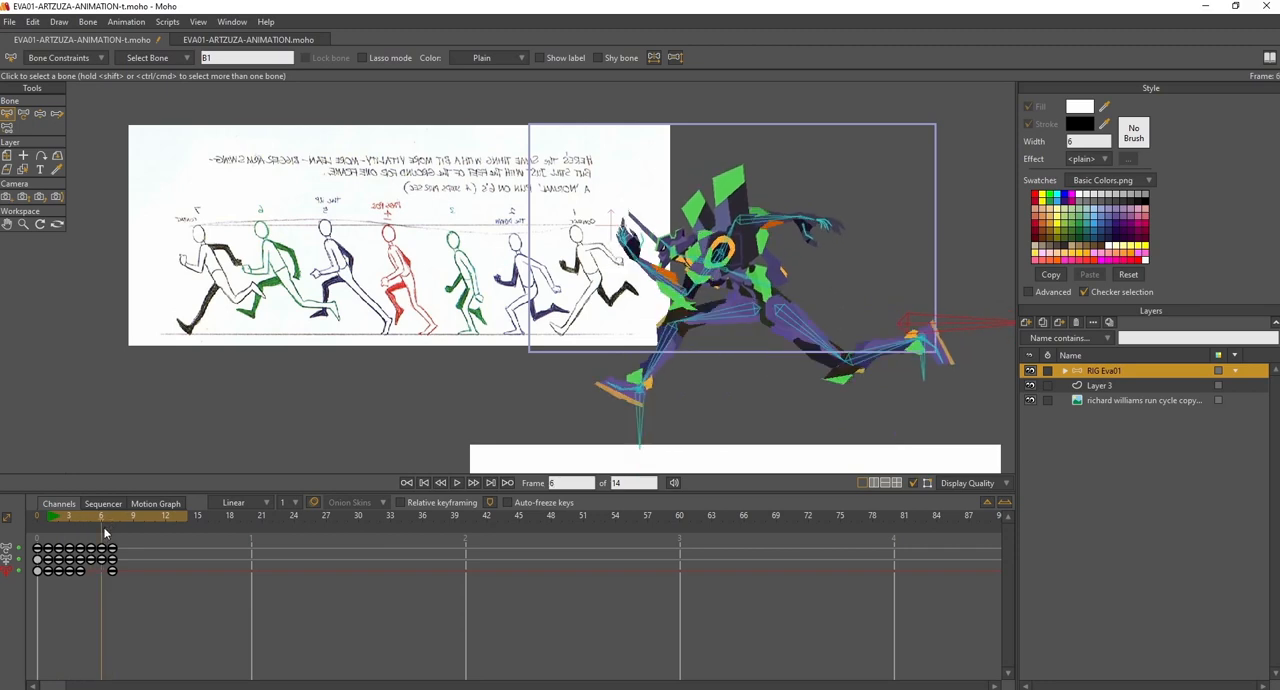
click(643, 415)
click(40, 114)
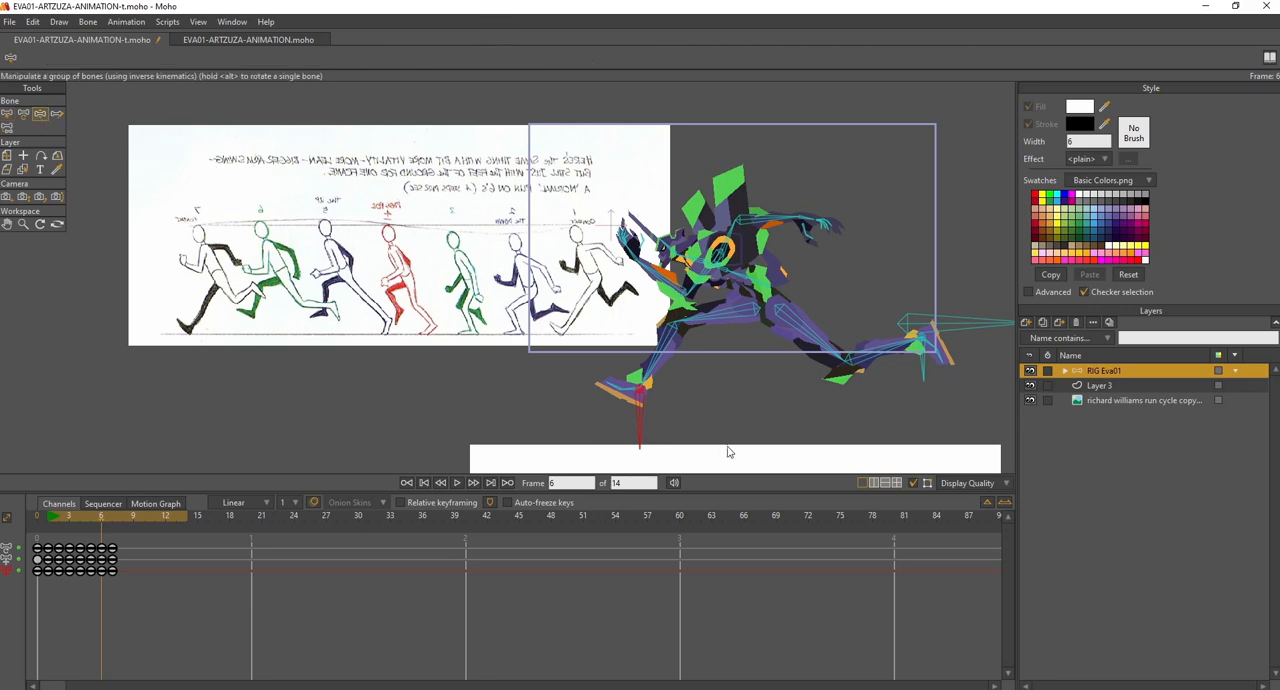
drag(645, 422, 645, 437)
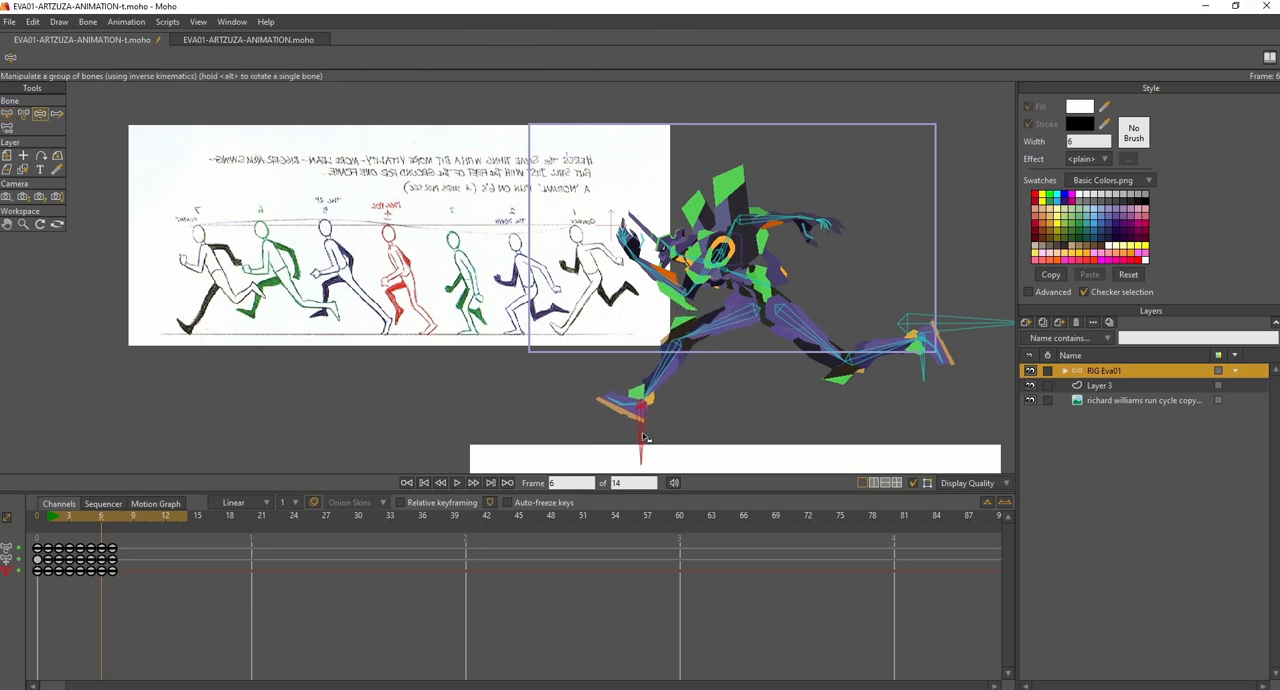
- Review the run's motion and compare the contact poses at frames 1 and 7
mouse_move(73, 514)
mouse_down()
mouse_move(131, 527)
mouse_move(54, 521)
mouse_up()
click(466, 483)
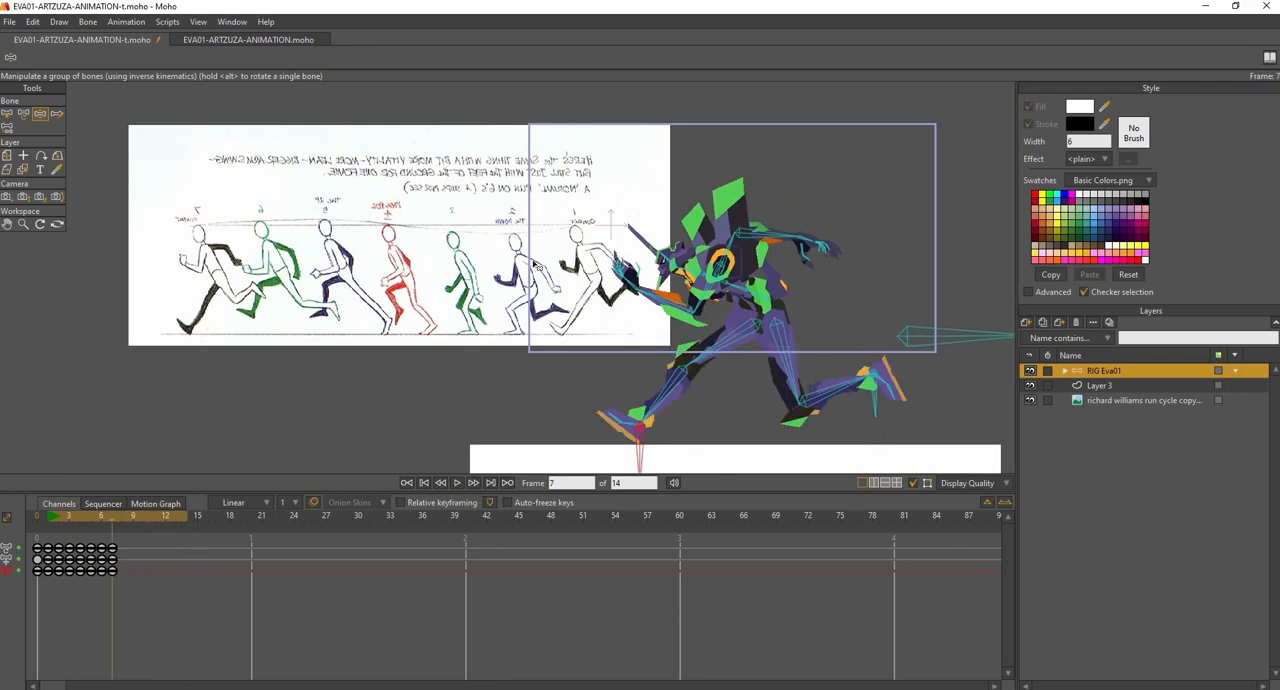
drag(52, 517, 114, 535)
click(47, 517)
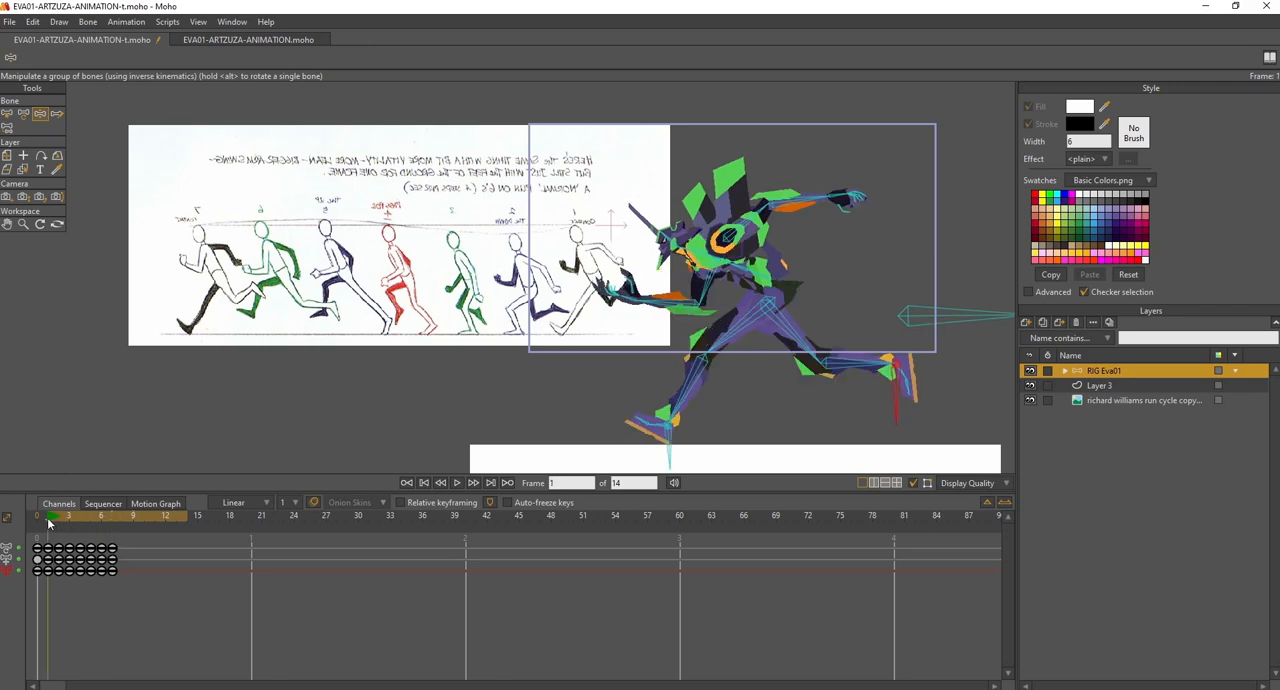
click(116, 518)
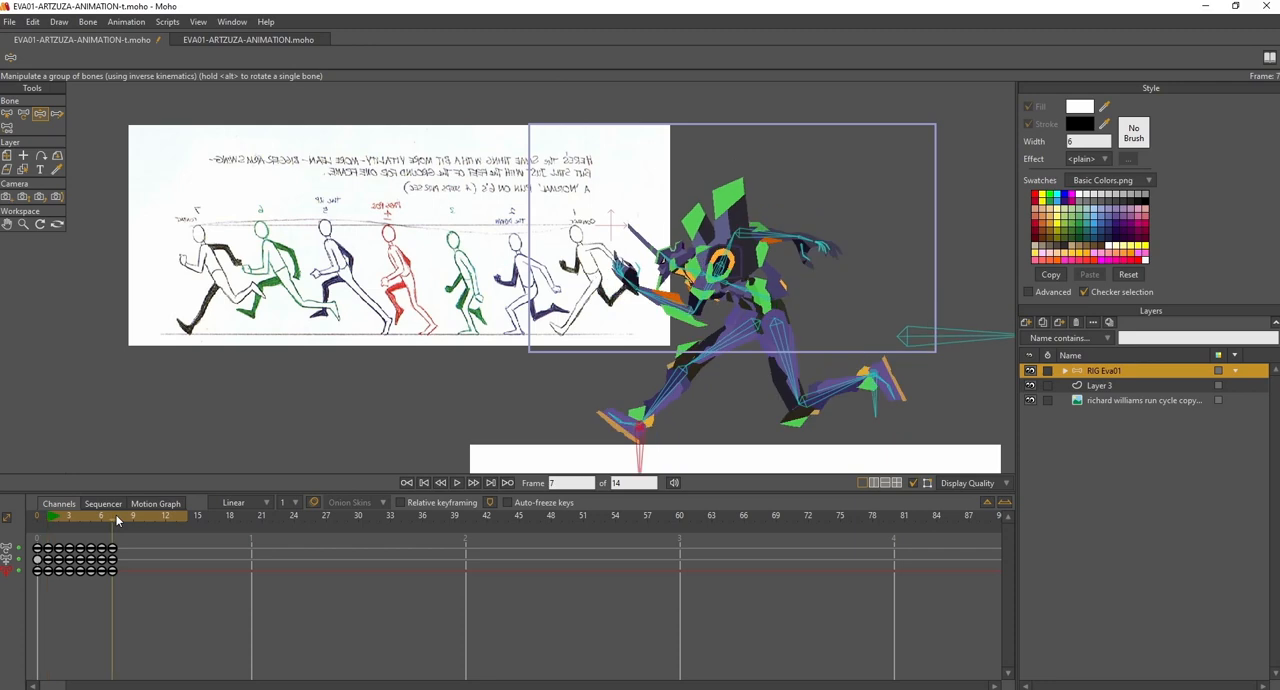
click(46, 515)
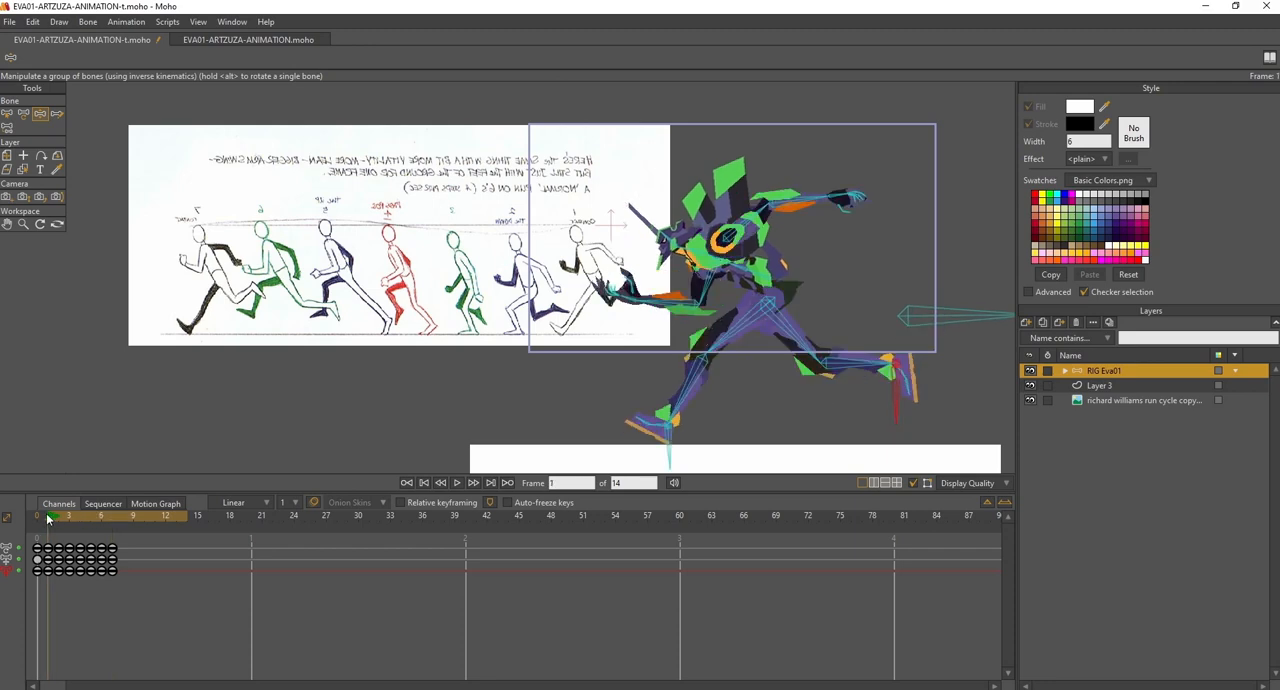
click(116, 518)
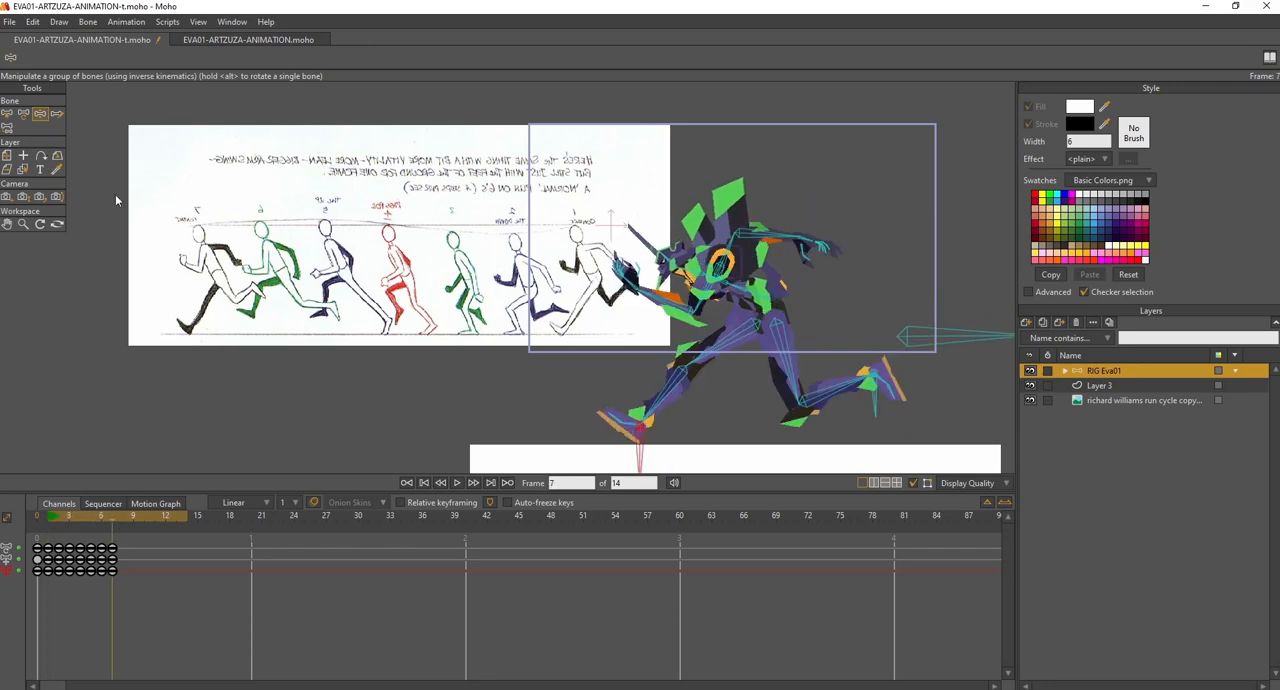
click(50, 518)
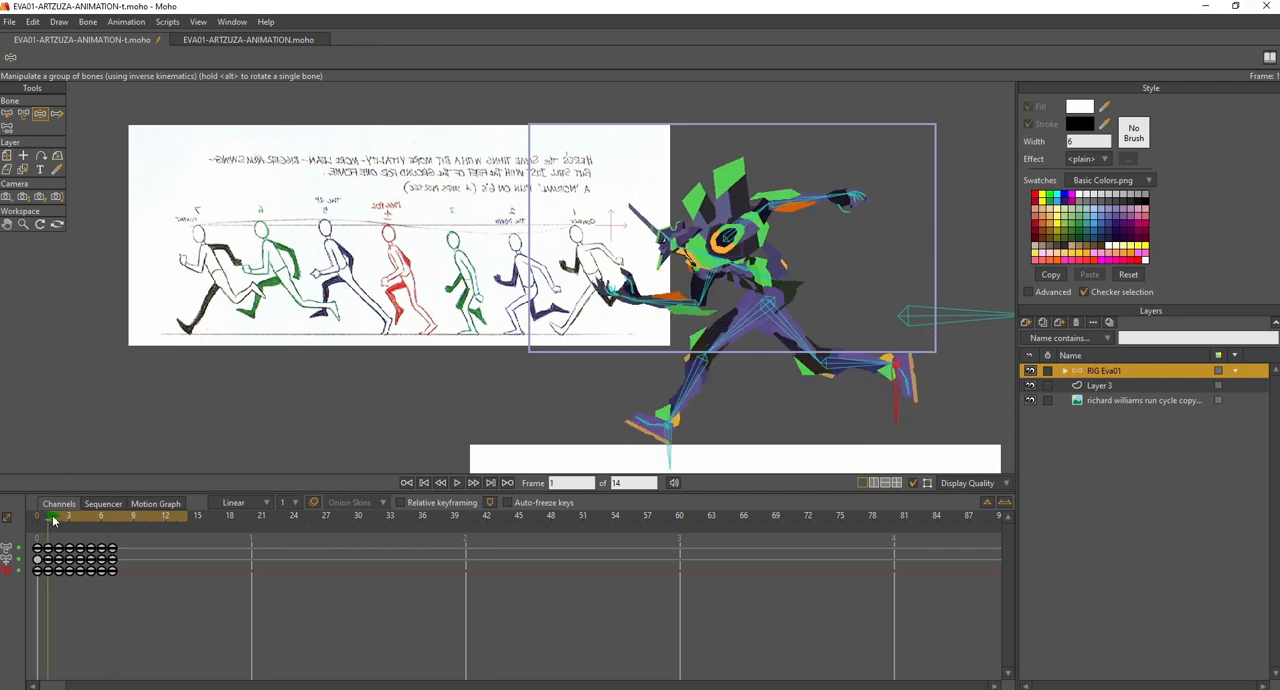
- At frame 8, shift the rear foot and body slightly forward, and move the front foot back with its toes lowered
click(121, 518)
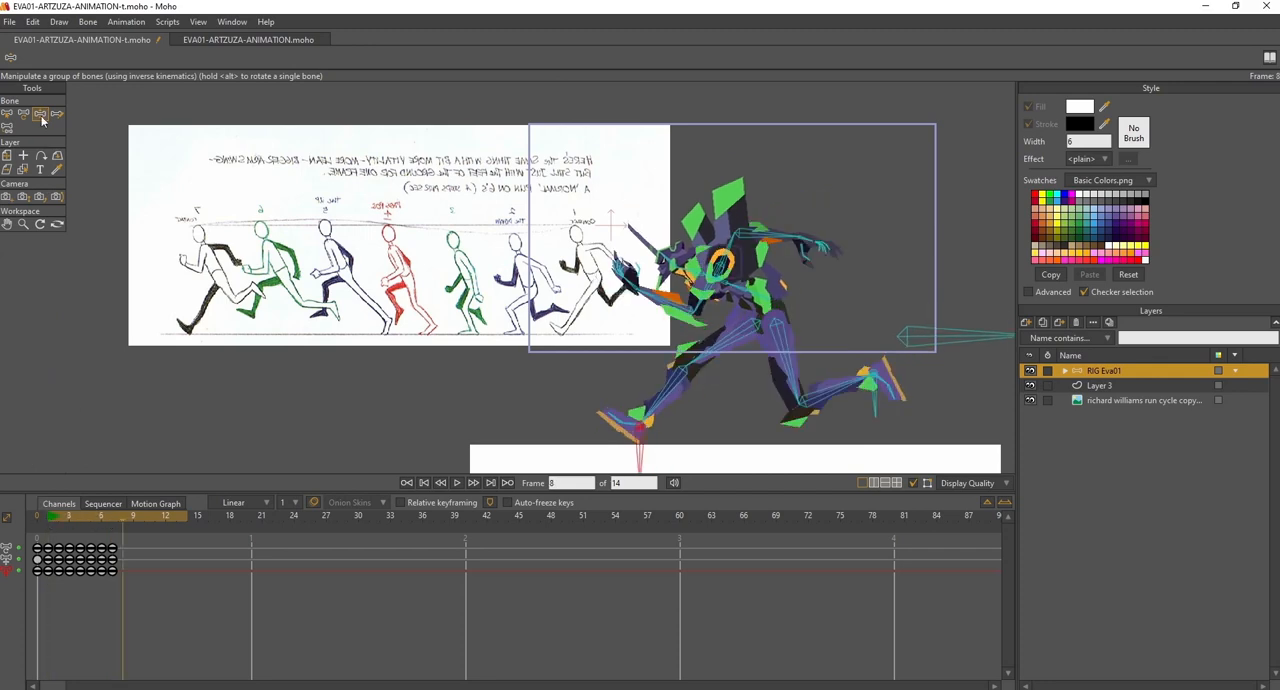
drag(877, 400, 871, 391)
drag(910, 338, 905, 336)
click(640, 451)
drag(640, 456, 652, 440)
click(48, 518)
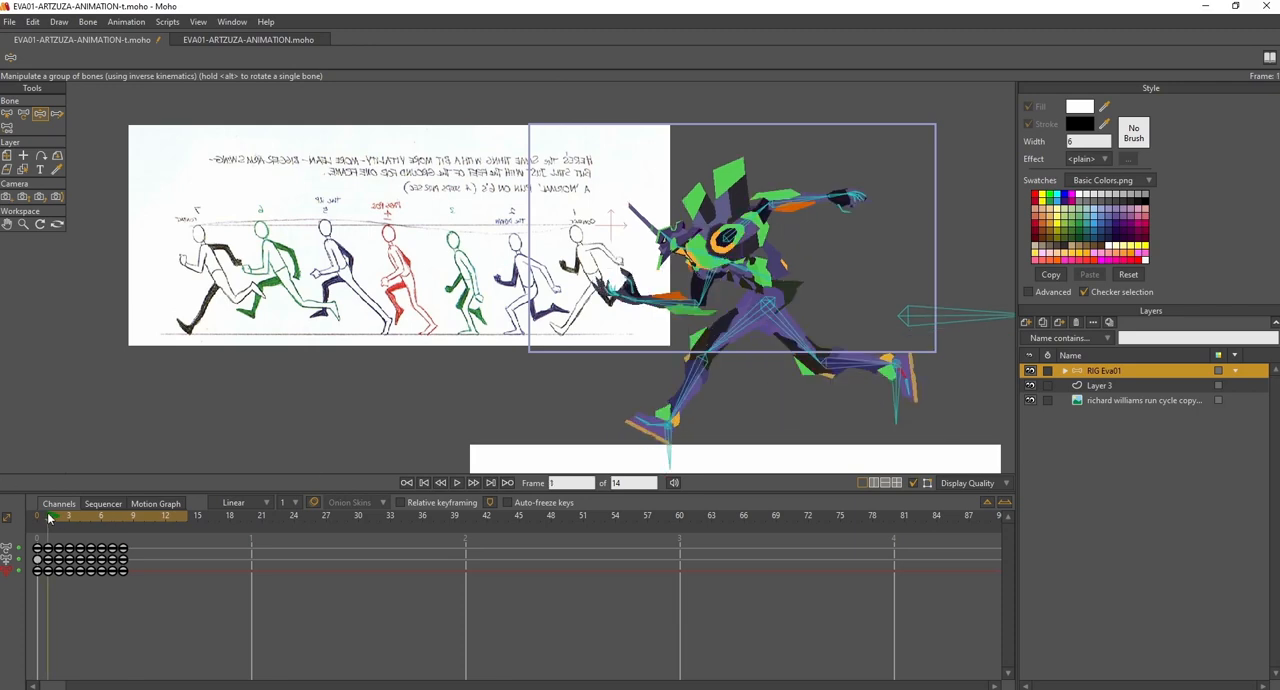
click(130, 516)
click(126, 516)
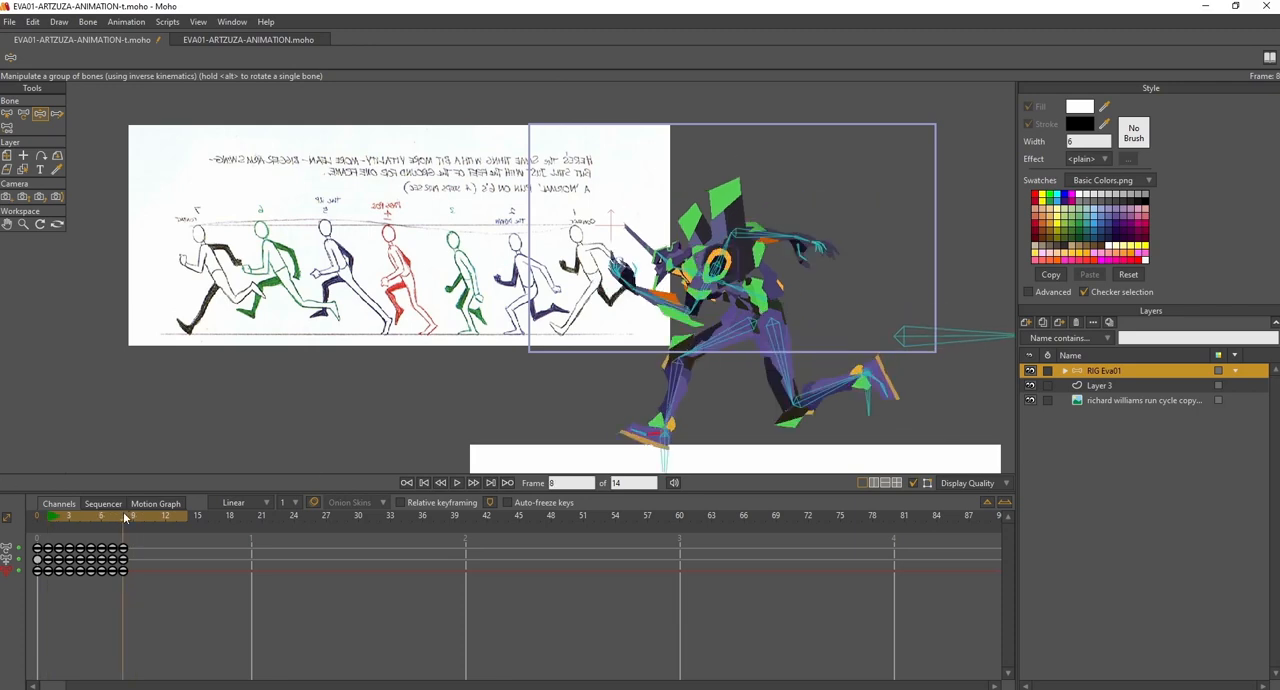
- Raise the body at frame 8 and delete the body control bone's keyframe at frame 7
drag(920, 335, 920, 319)
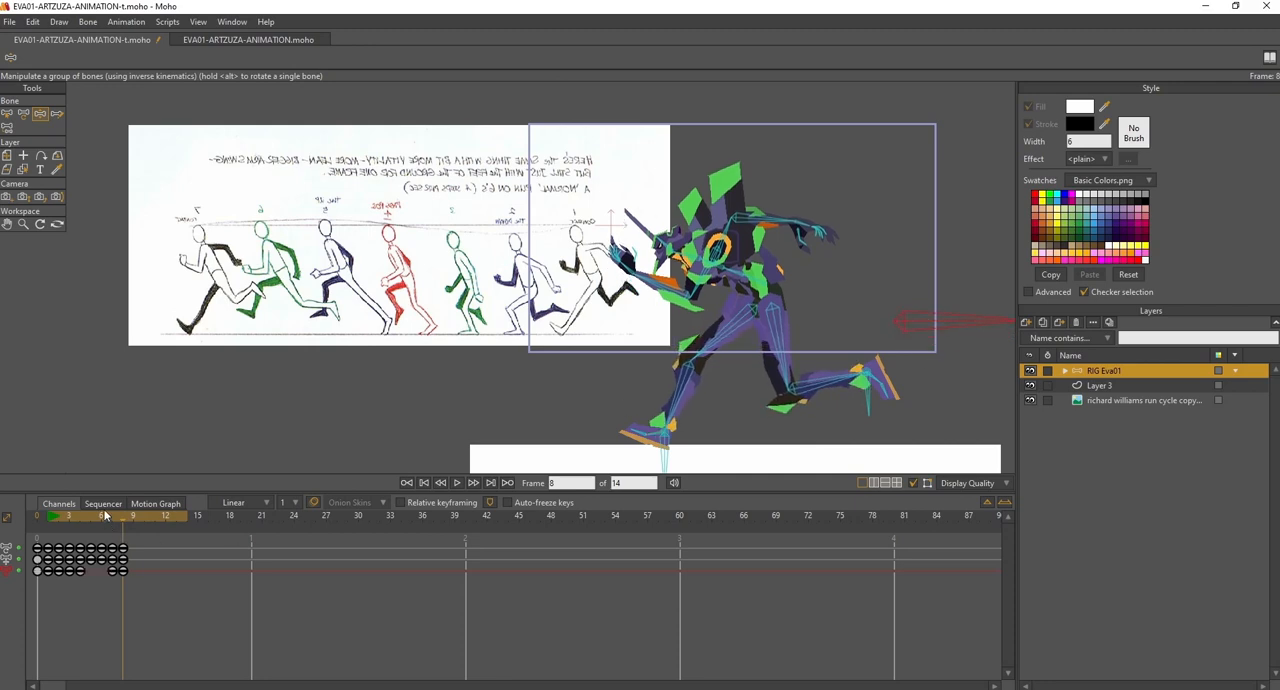
drag(113, 514, 116, 521)
click(112, 571)
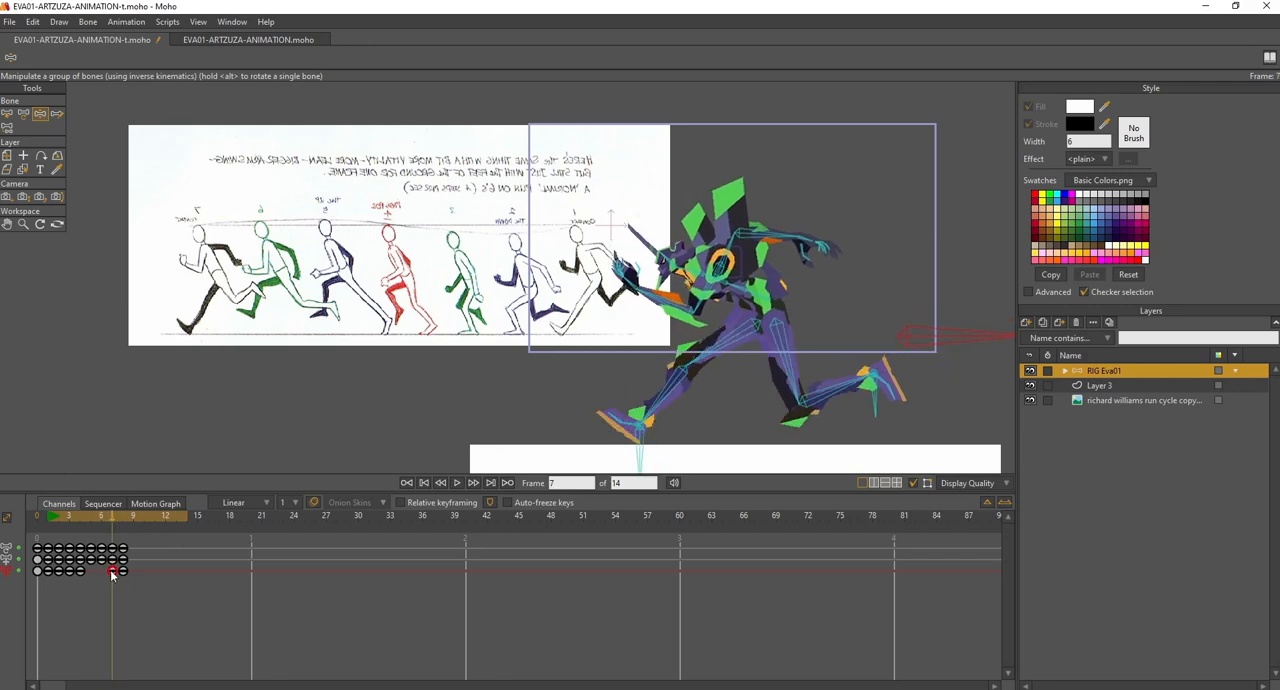
key(Delete)
drag(80, 518, 127, 528)
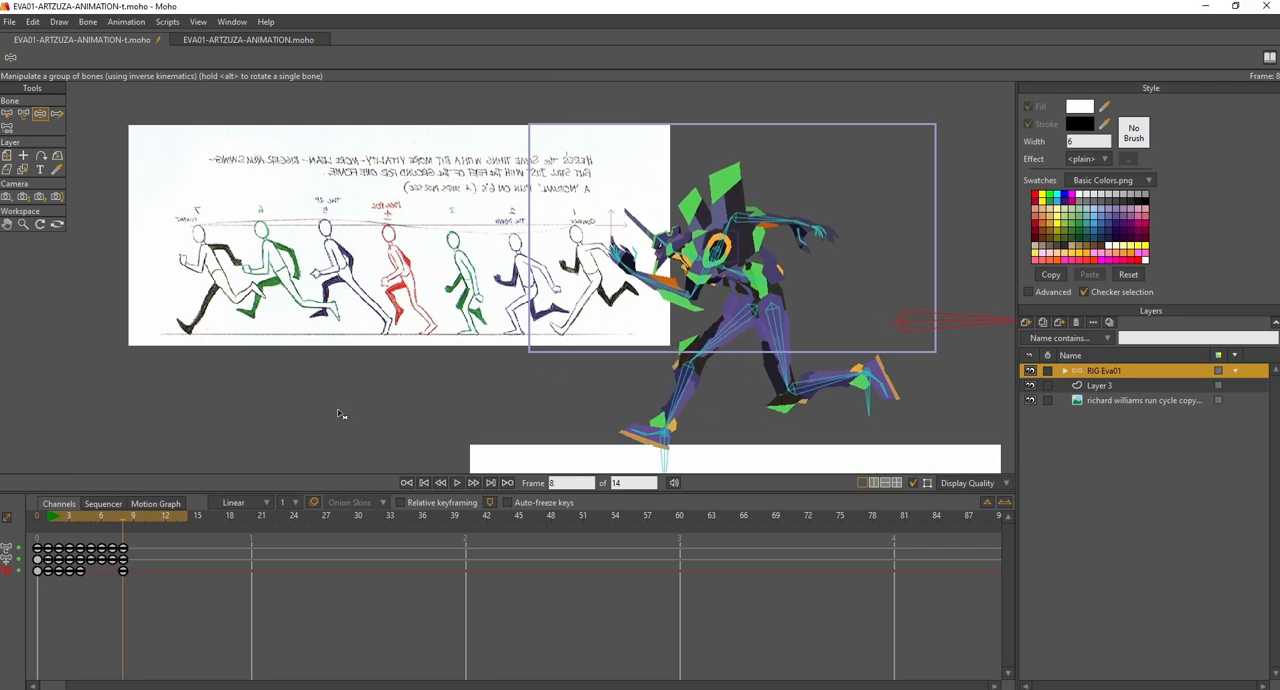
- At frame 9, lower the body, plant the front foot flat and farther back, and bring the rear foot forward
click(133, 518)
drag(896, 327, 913, 340)
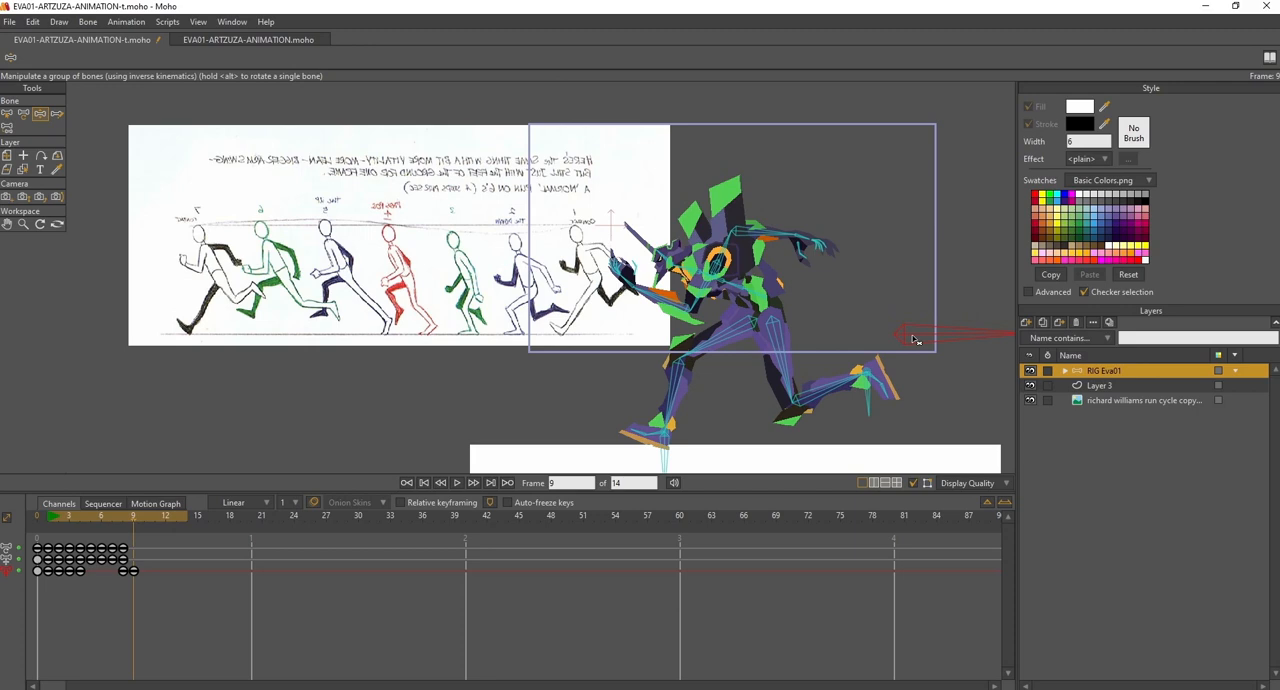
drag(655, 432, 634, 448)
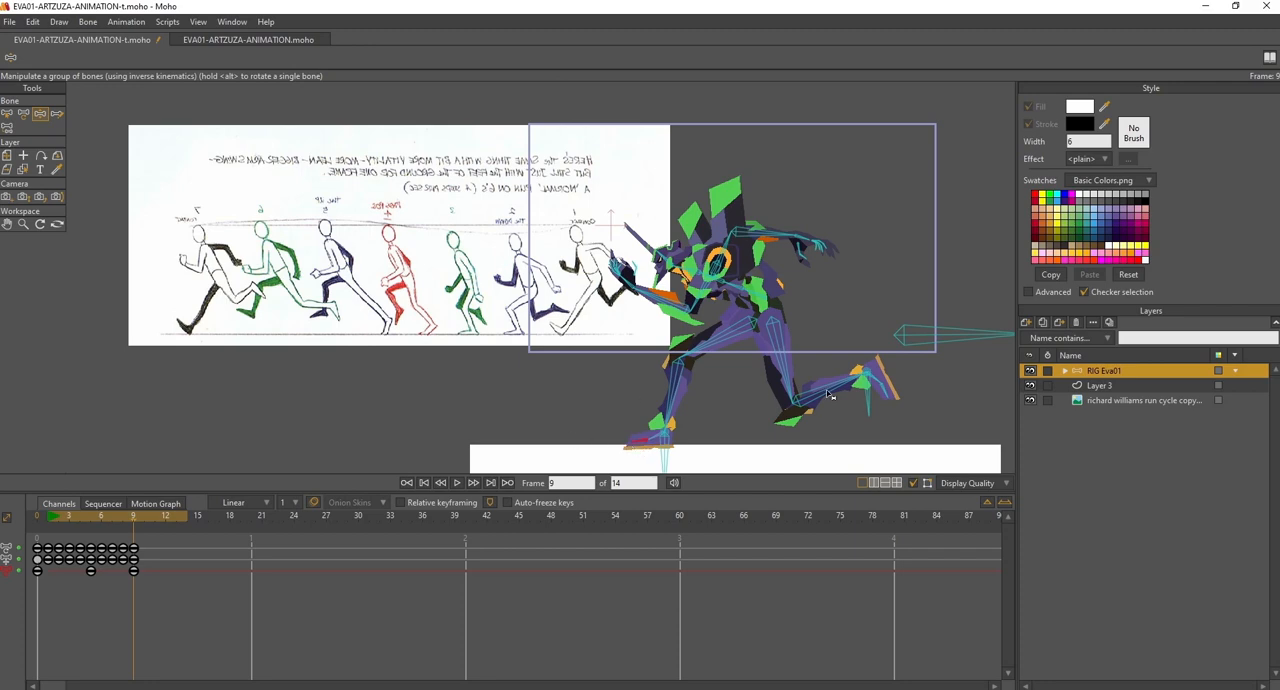
drag(875, 410, 851, 391)
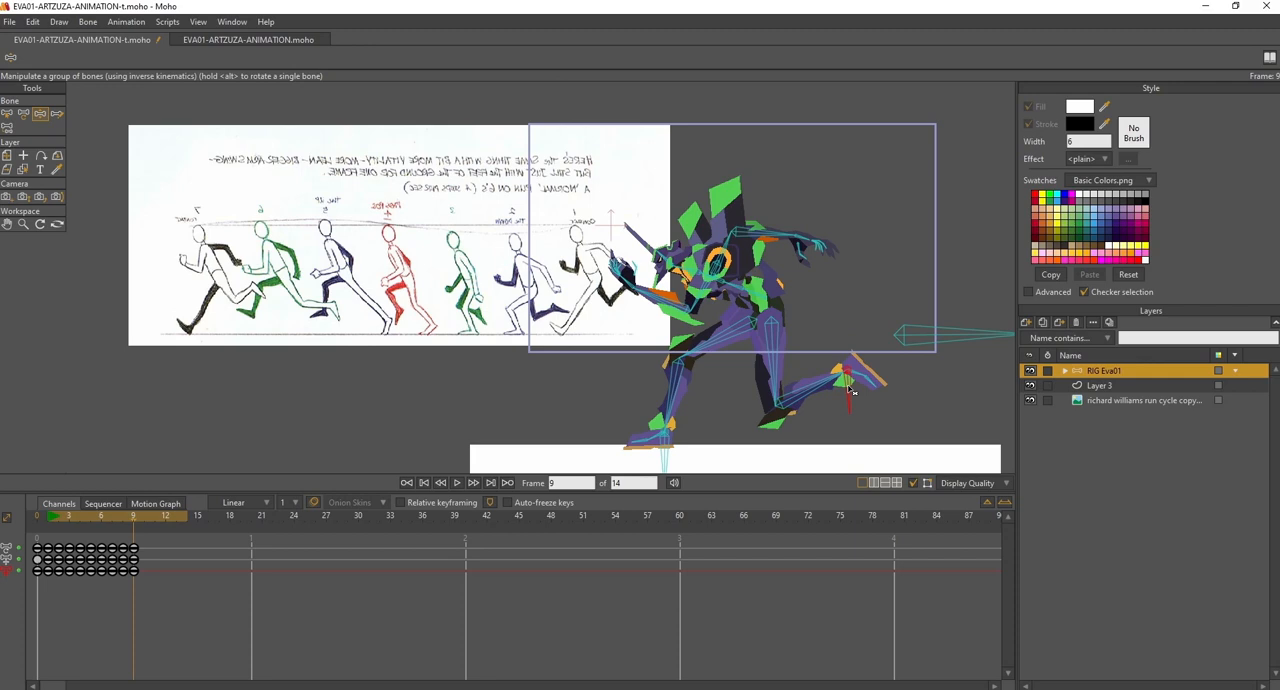
drag(660, 453, 690, 455)
drag(83, 516, 135, 516)
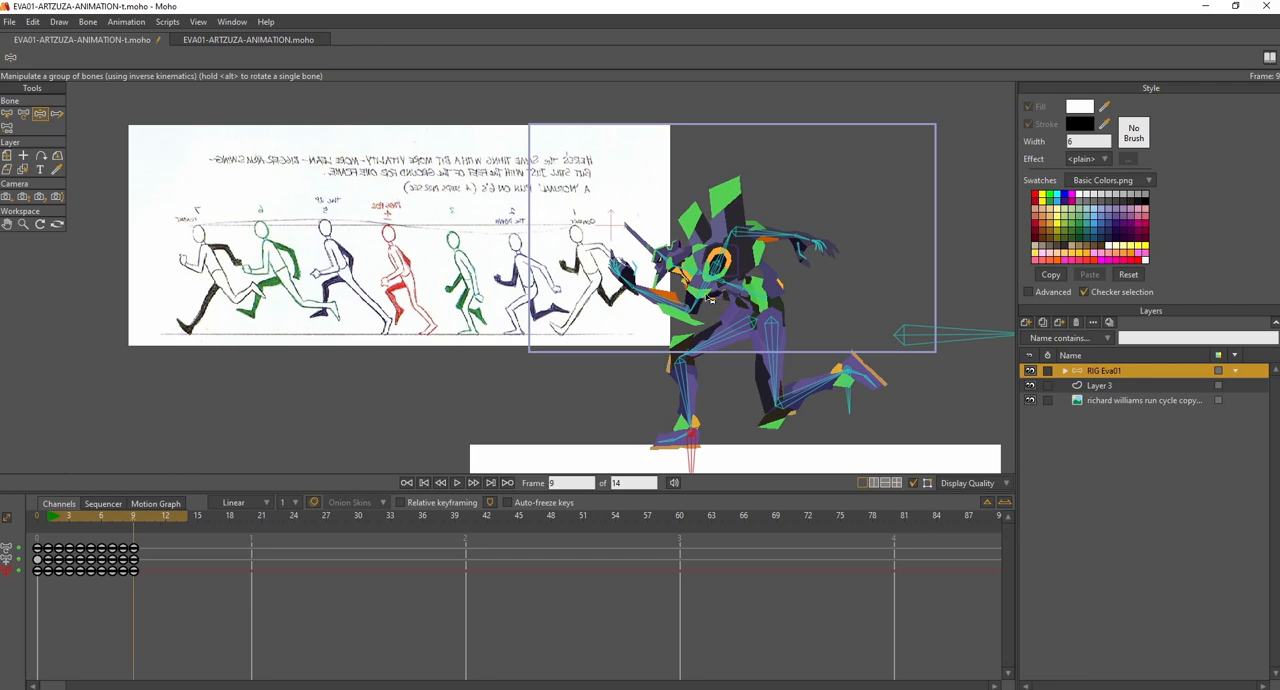
- At frame 9, swing both arms down closer to the body
drag(703, 308, 736, 314)
drag(756, 238, 768, 275)
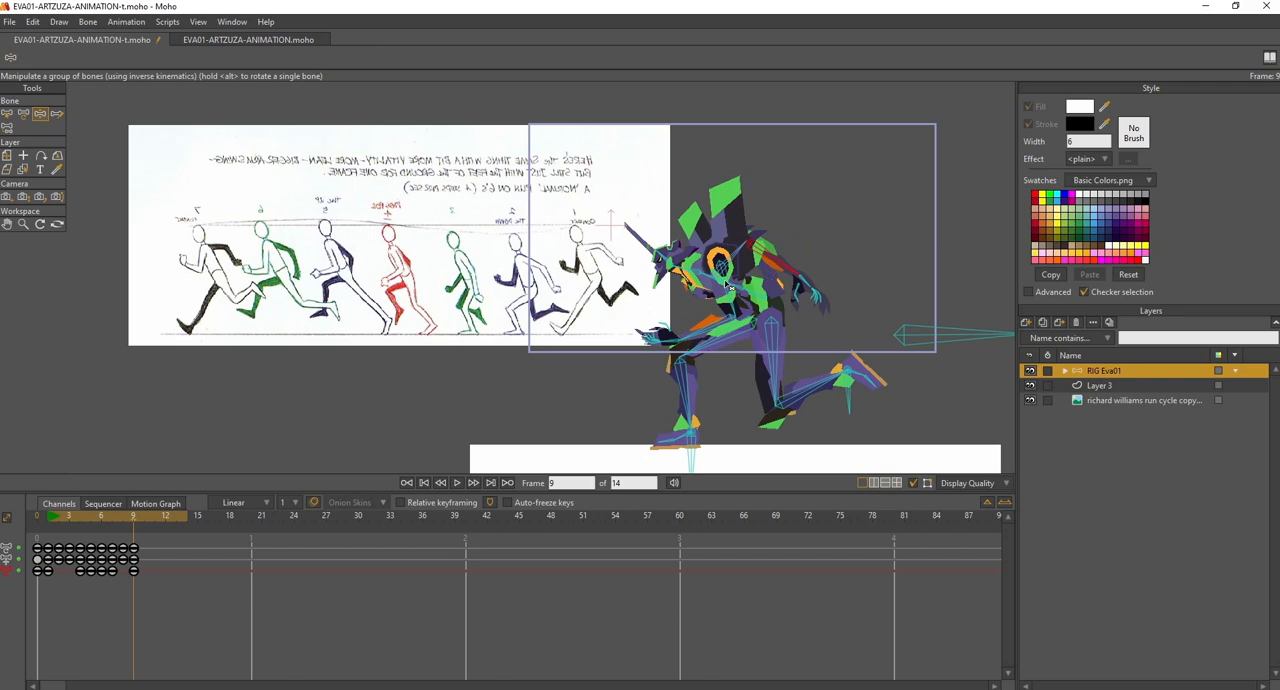
drag(68, 516, 136, 525)
- At frame 10, raise the body, slide the planted foot back under it, and bring the rear foot forward and down
click(140, 518)
drag(912, 343, 909, 321)
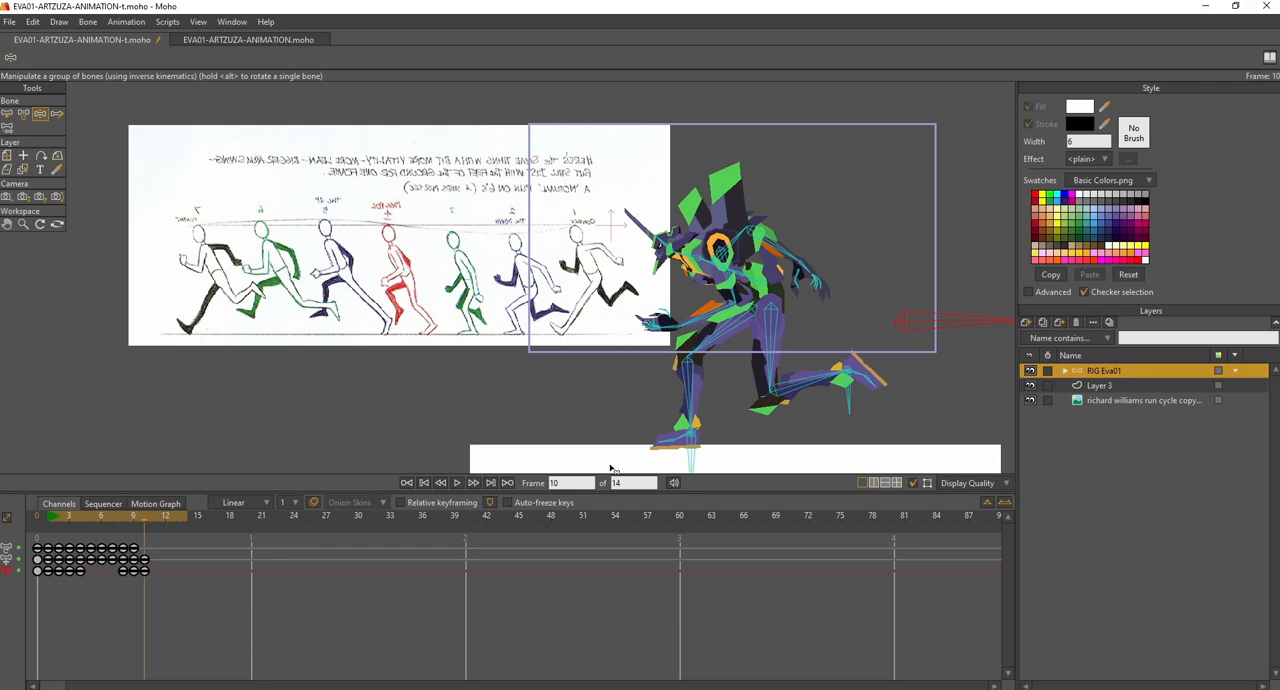
drag(694, 456, 737, 461)
drag(851, 398, 801, 416)
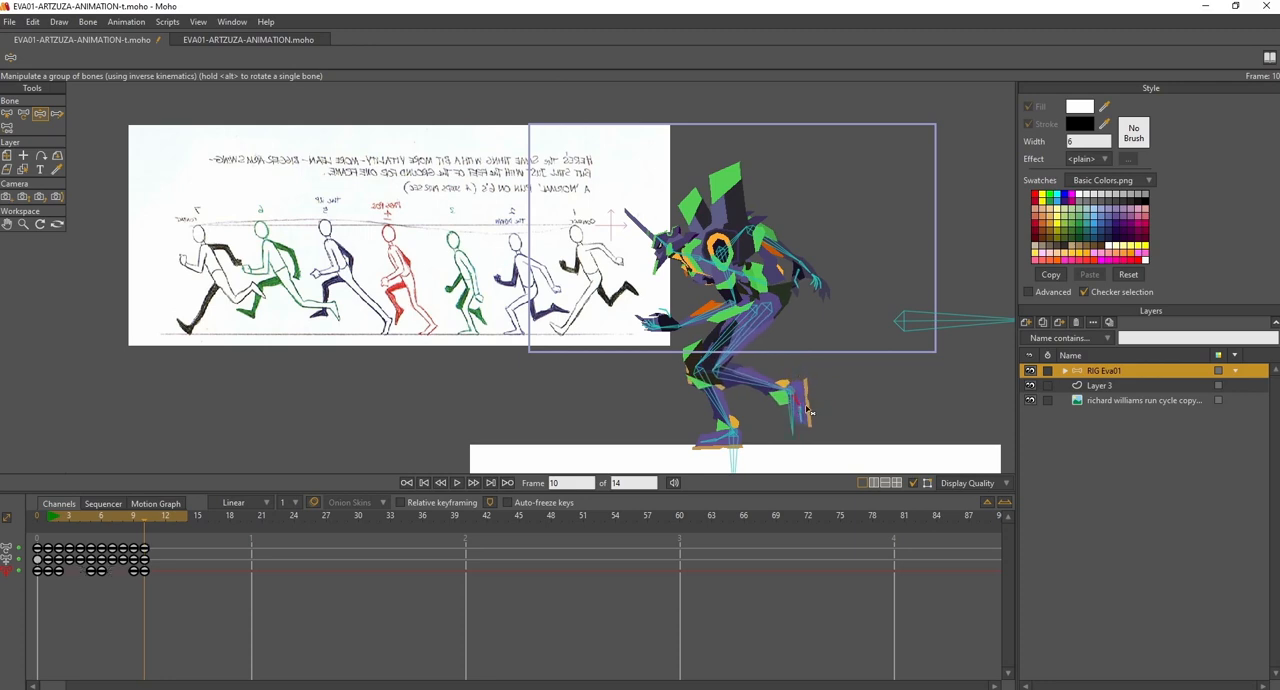
- At frame 10, raise the body and swing both arms down beside the torso
drag(905, 322, 908, 307)
drag(729, 262, 790, 272)
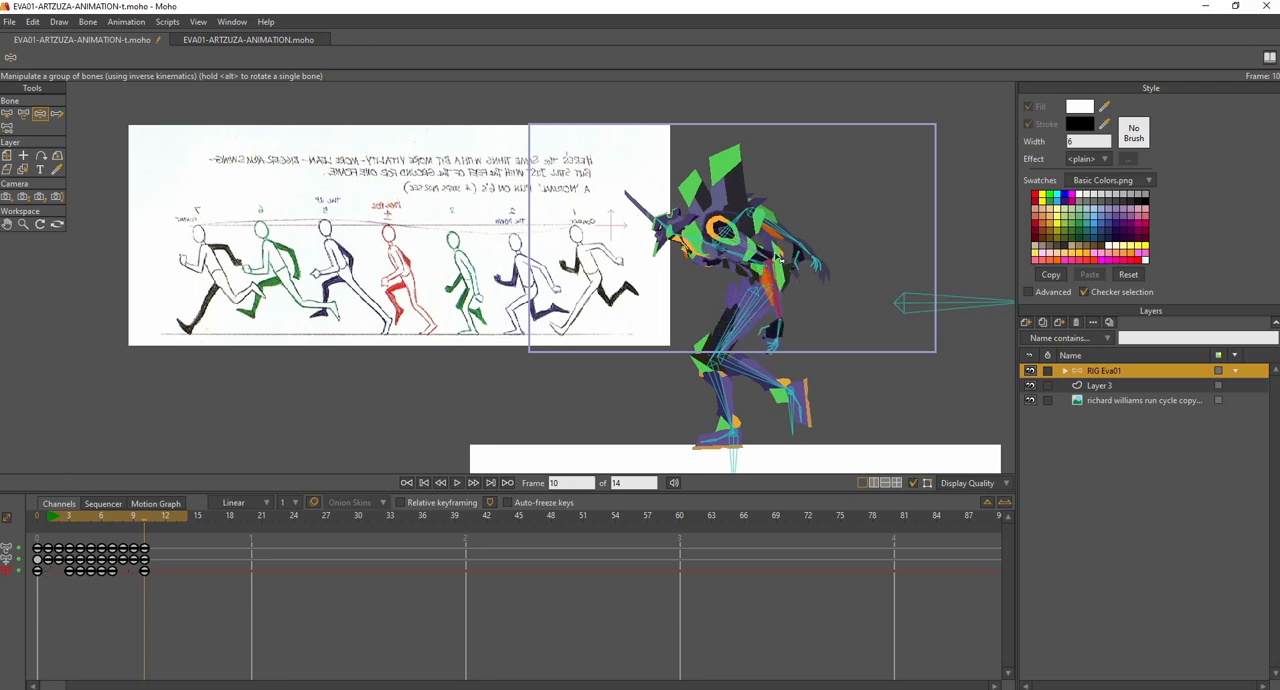
drag(748, 223, 766, 256)
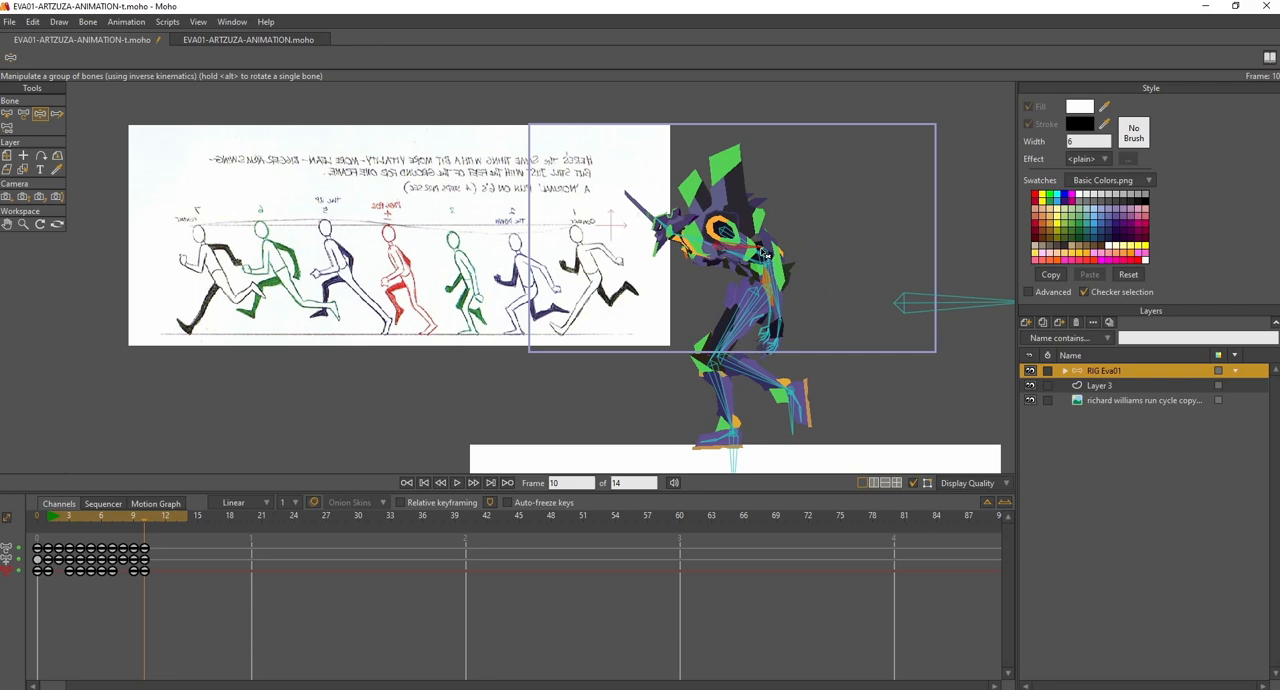
- At frame 9, raise the body and ease it slightly back down, comparing its height against frame 10
click(137, 515)
mouse_move(138, 513)
mouse_down()
mouse_move(167, 515)
mouse_move(114, 518)
mouse_move(165, 518)
mouse_move(129, 522)
mouse_move(150, 528)
mouse_move(138, 531)
mouse_up()
drag(912, 342, 909, 327)
drag(108, 516, 135, 524)
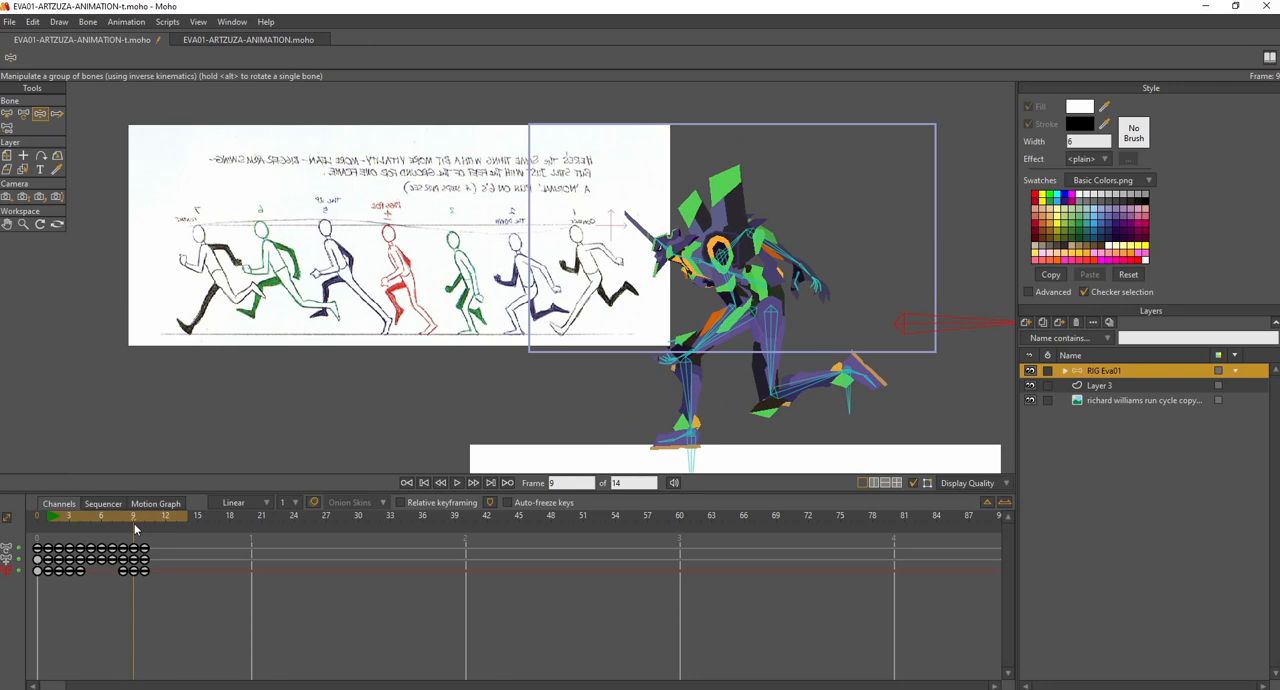
drag(903, 329, 905, 335)
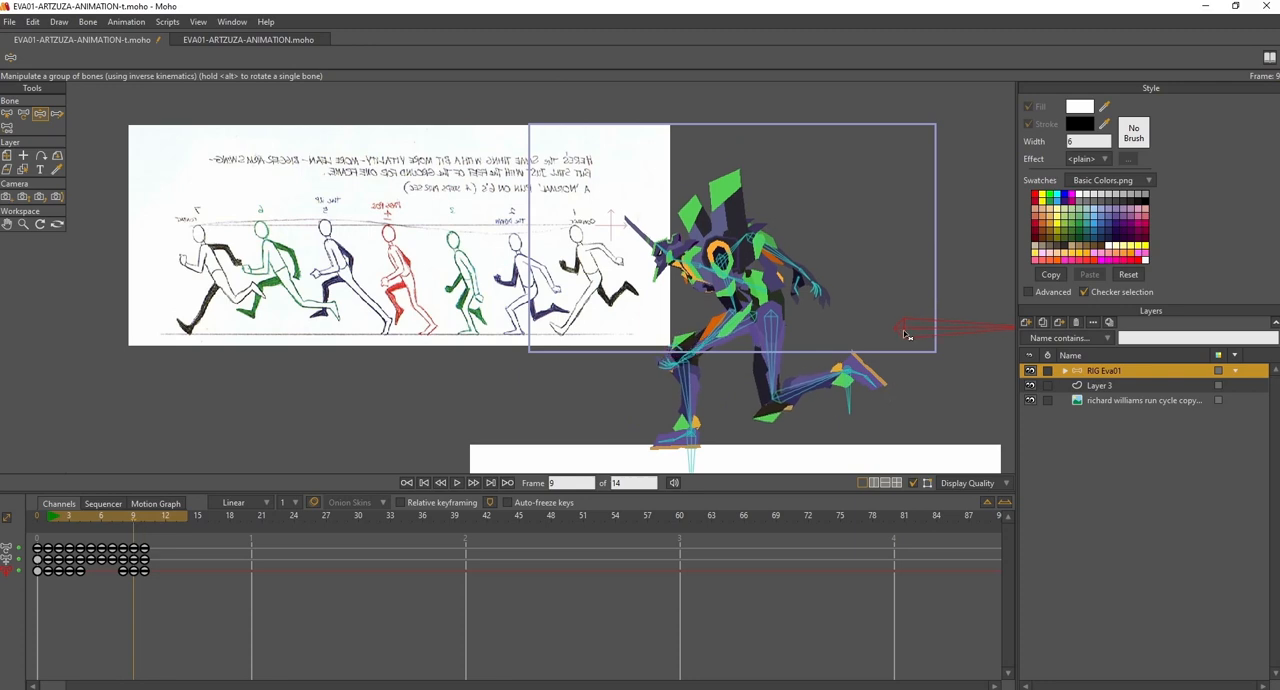
click(144, 524)
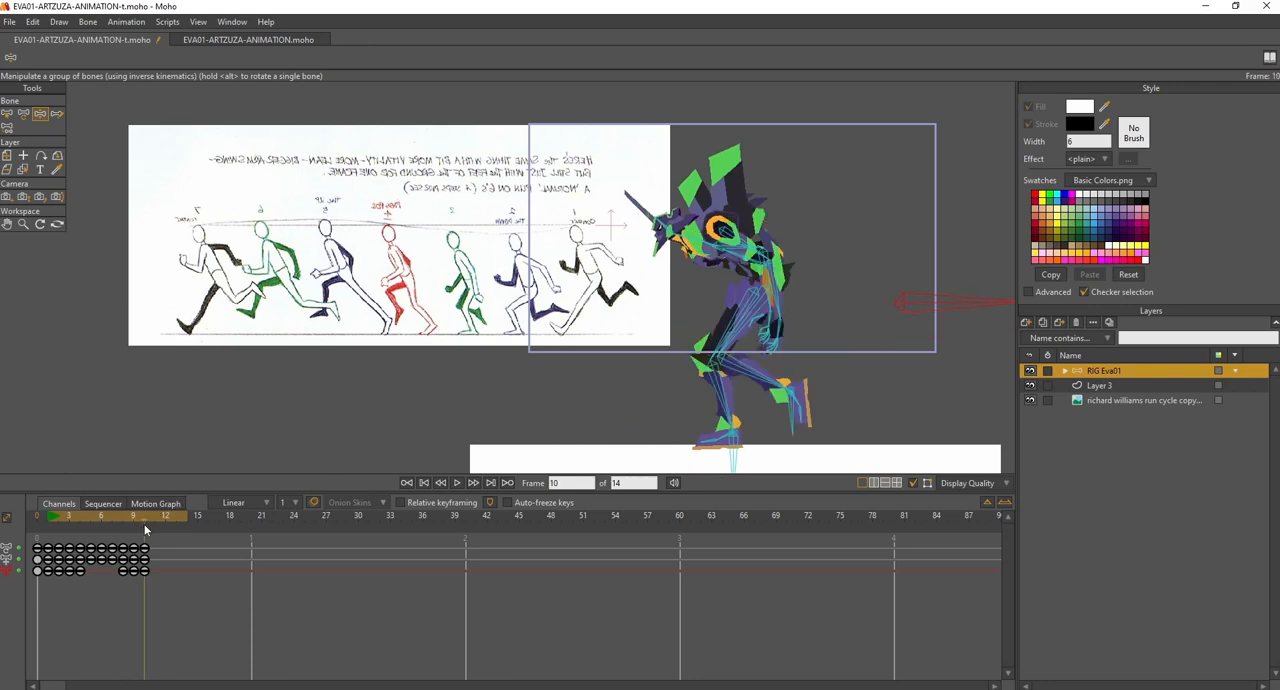
drag(148, 524, 145, 525)
- At frame 11, raise the body slightly, slide the planted foot back behind it, and bring the other foot forward under the knee
click(151, 524)
drag(913, 304, 913, 301)
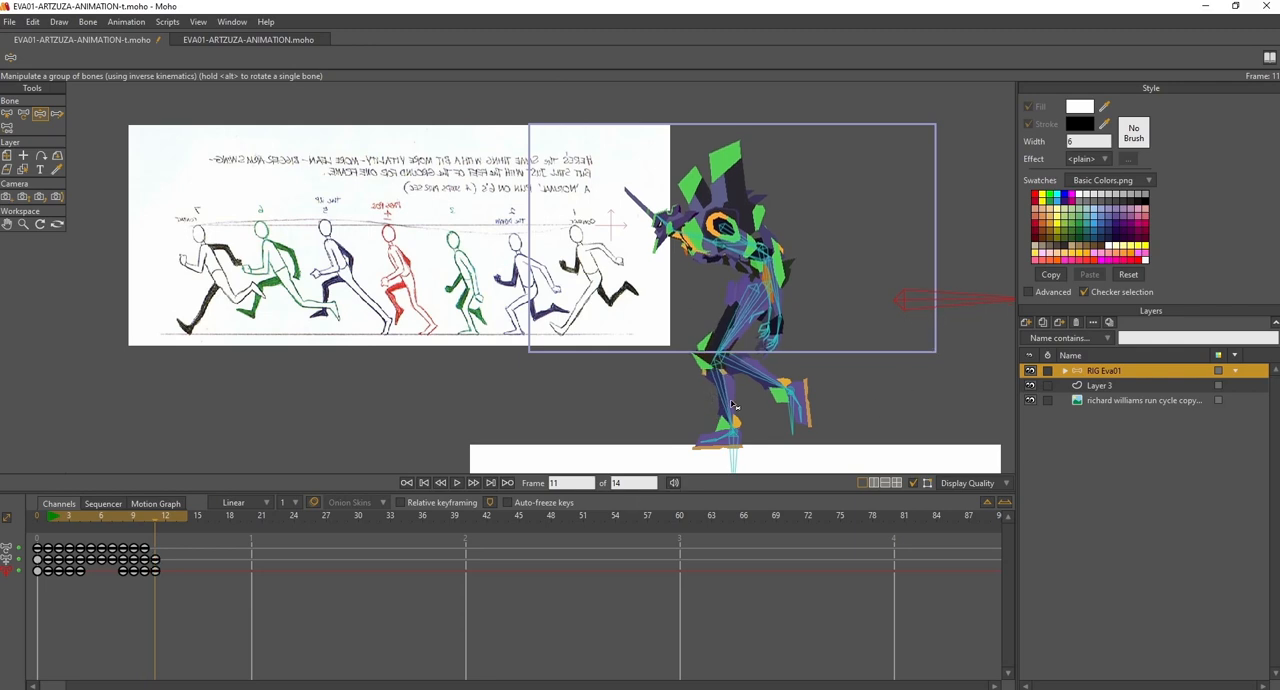
drag(734, 454, 821, 464)
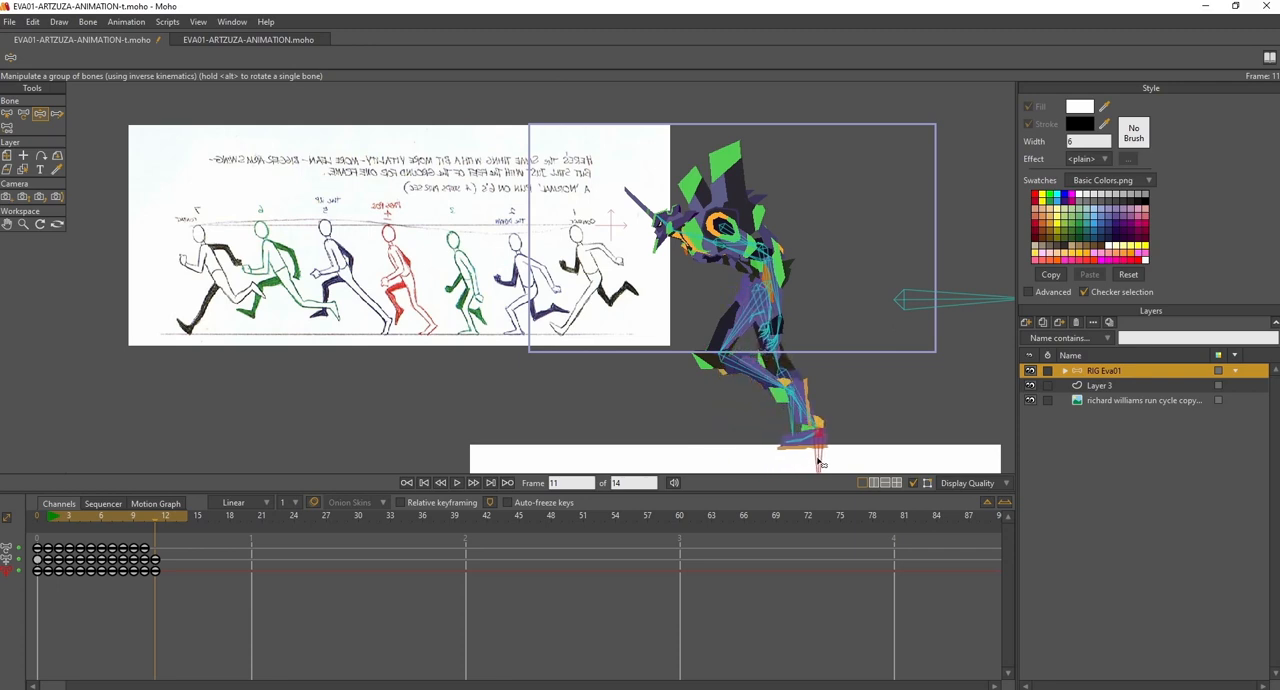
drag(795, 407, 756, 423)
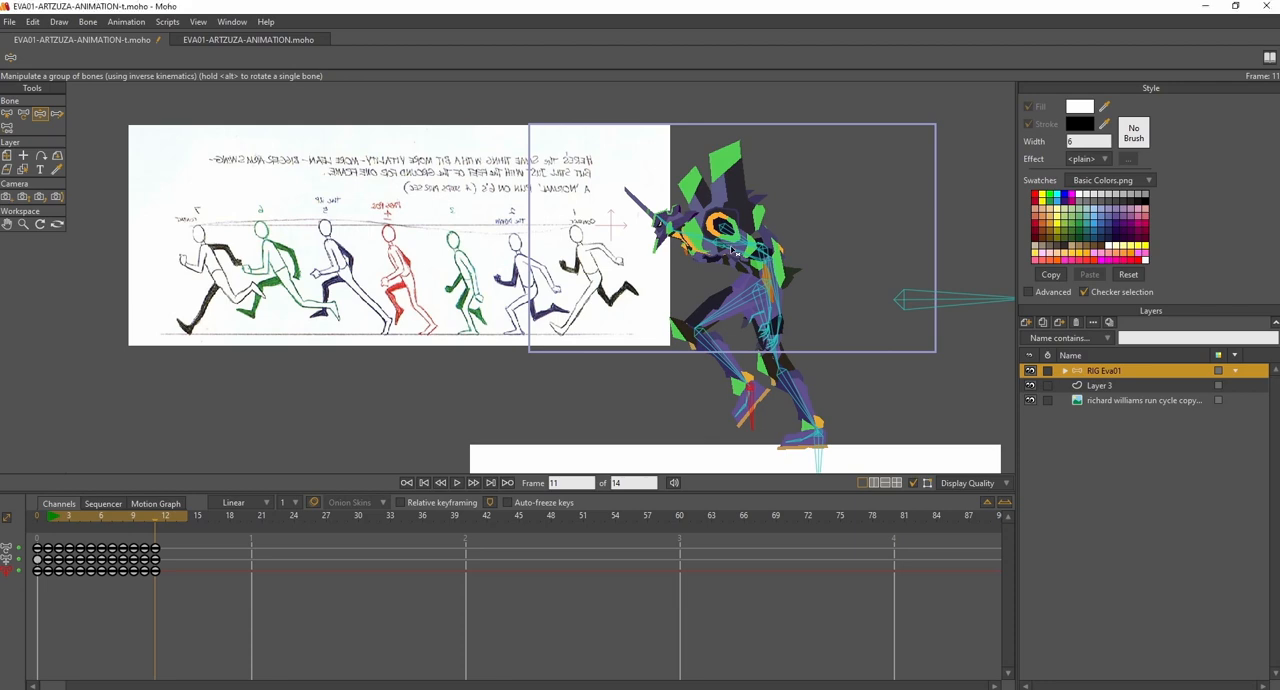
- At frame 11, swing one arm forward over the leading thigh and the other arm back behind the torso
click(144, 520)
mouse_move(144, 520)
mouse_down()
mouse_move(131, 521)
mouse_move(144, 523)
mouse_up()
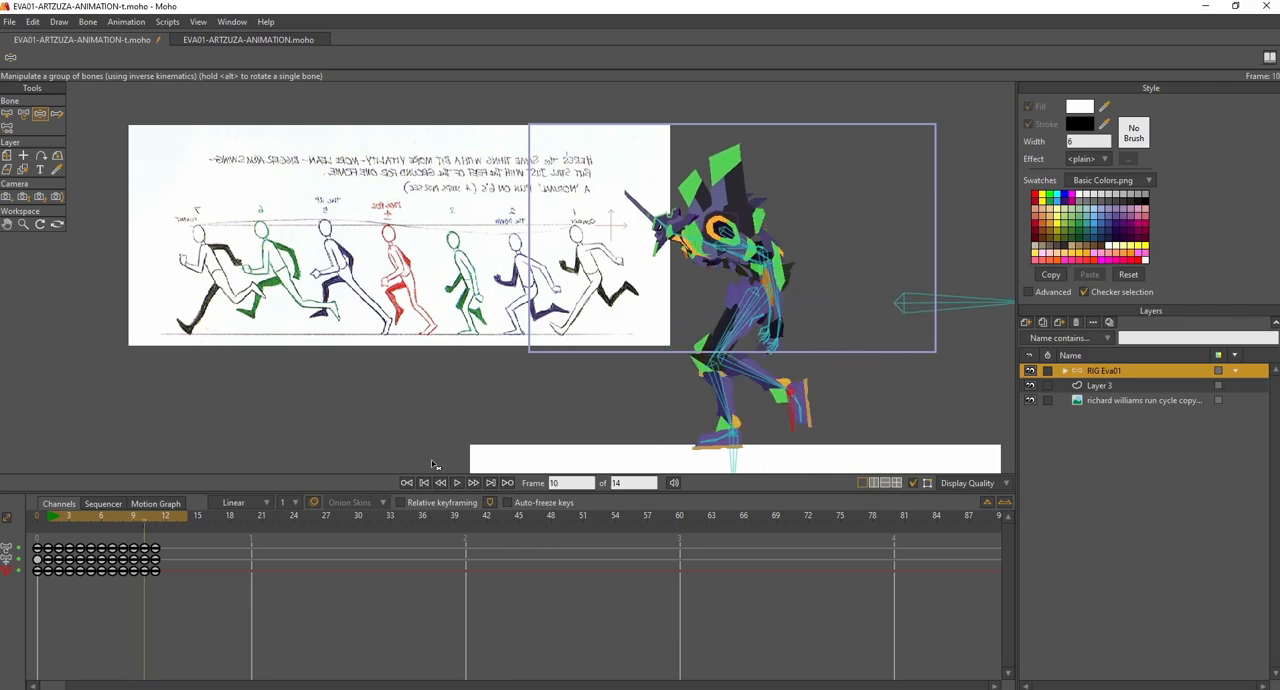
click(156, 521)
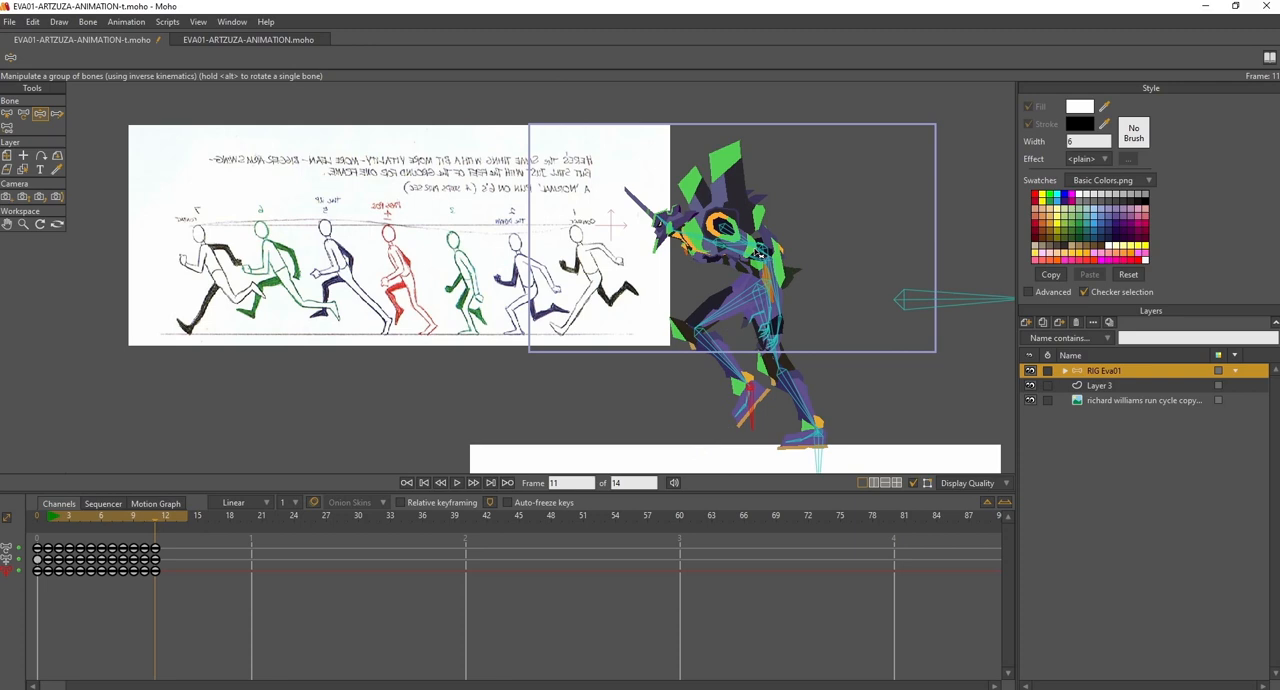
drag(727, 268, 722, 332)
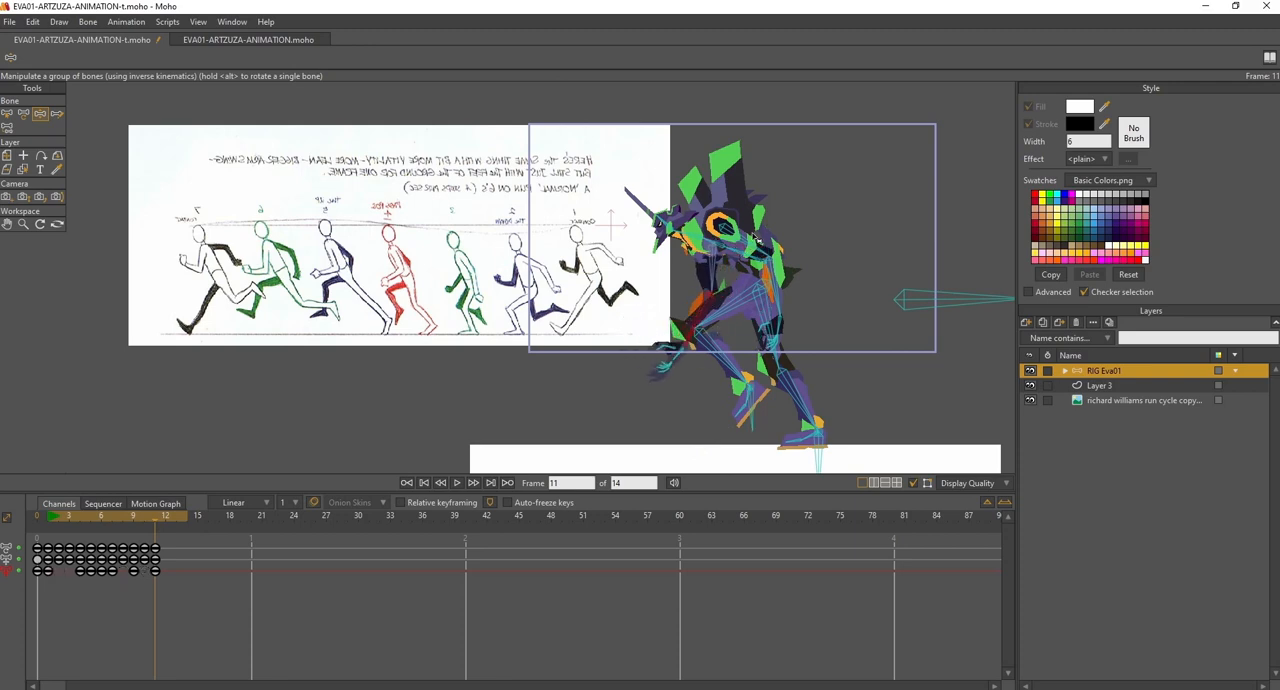
drag(746, 242, 796, 225)
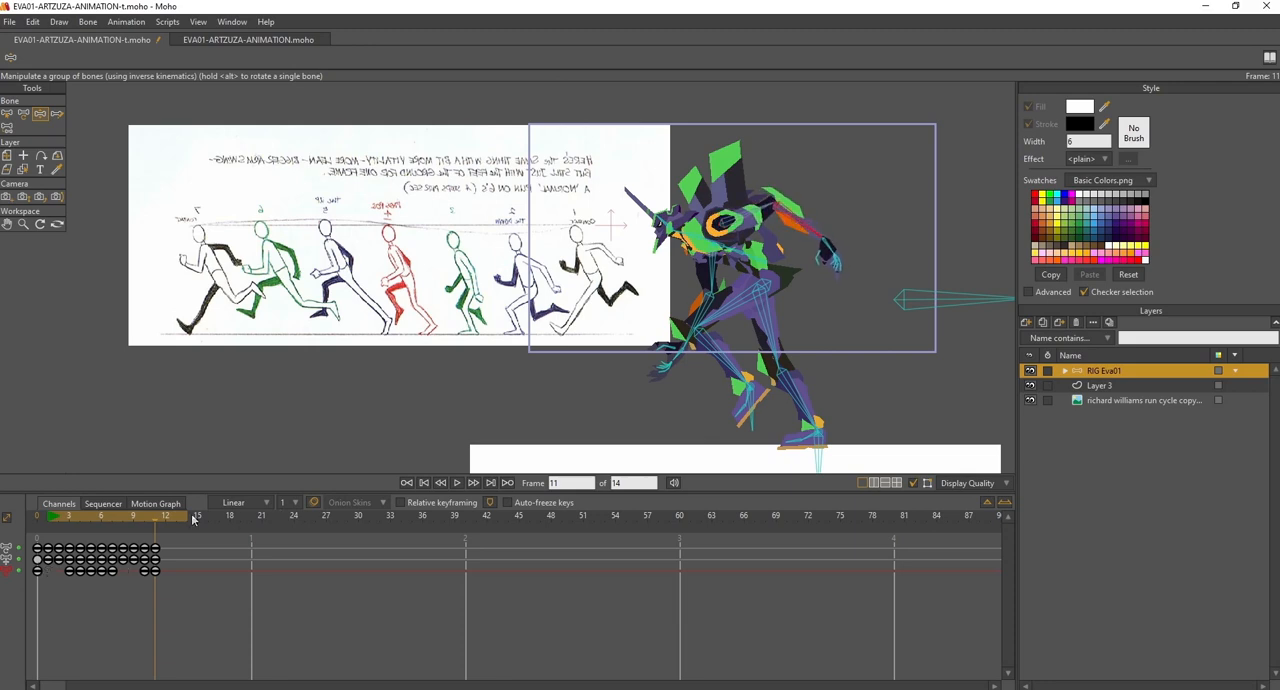
- At frame 12, raise the body slightly, lift the rear foot backward off the ground, and level the front foot farther forward
mouse_move(143, 517)
mouse_down()
mouse_move(126, 517)
mouse_move(168, 515)
mouse_move(118, 516)
mouse_move(158, 516)
mouse_up()
click(164, 518)
drag(949, 304, 949, 300)
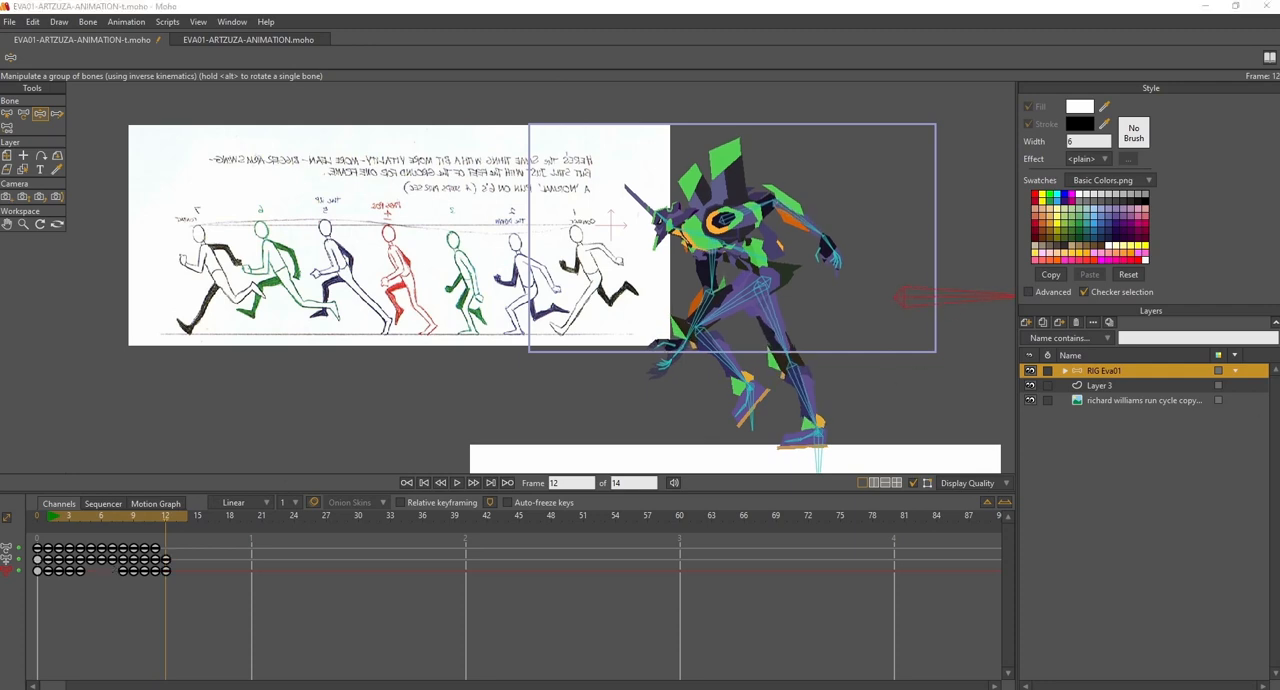
drag(815, 443, 882, 405)
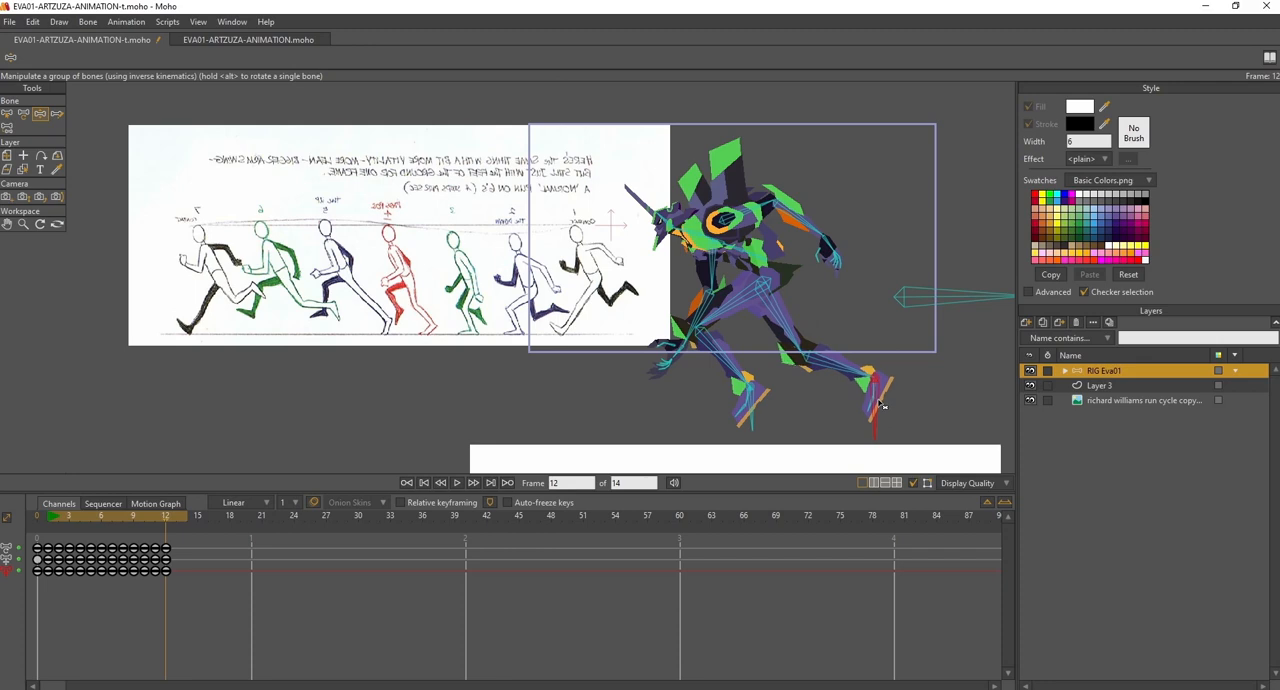
drag(744, 400, 699, 424)
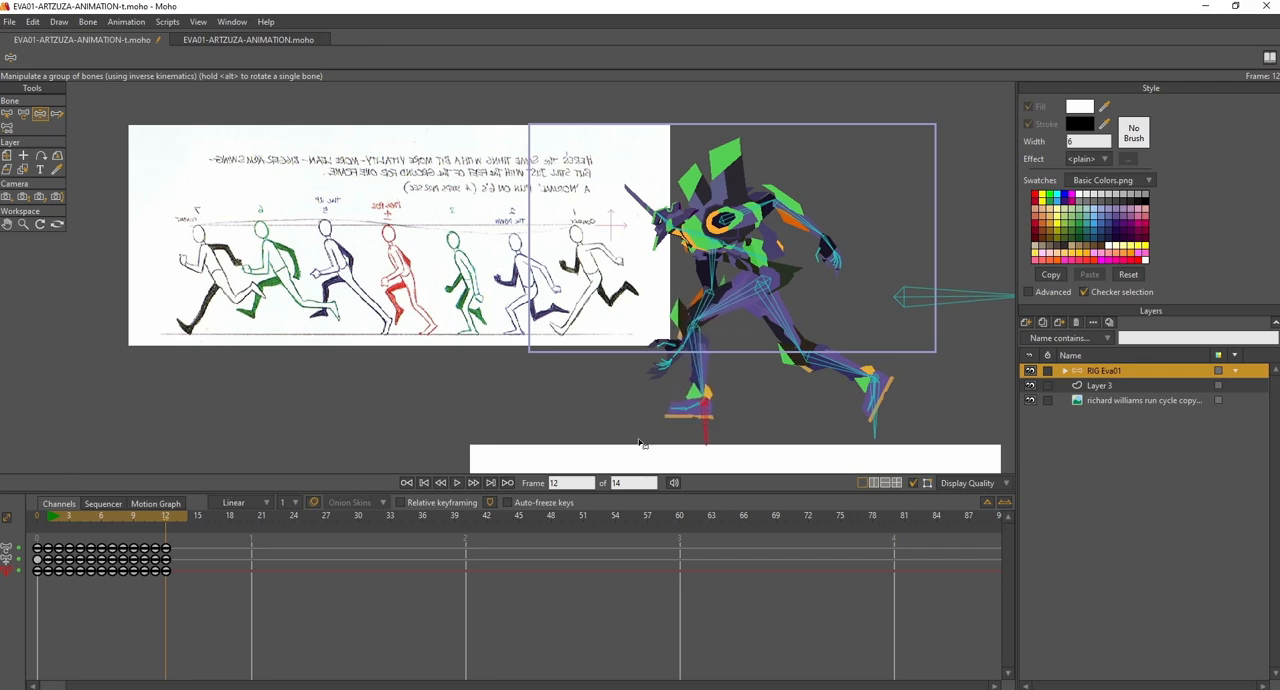
- At frame 10, rotate the planted foot flat onto the ground
drag(150, 522, 143, 524)
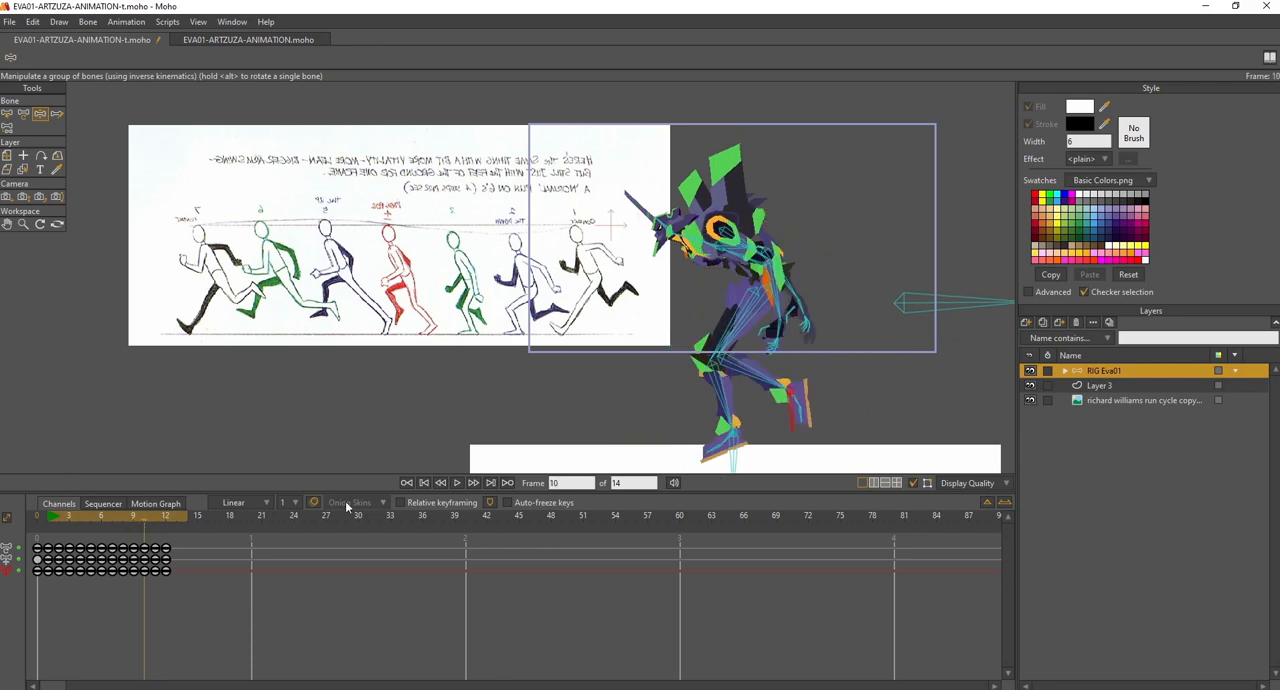
drag(729, 447, 715, 447)
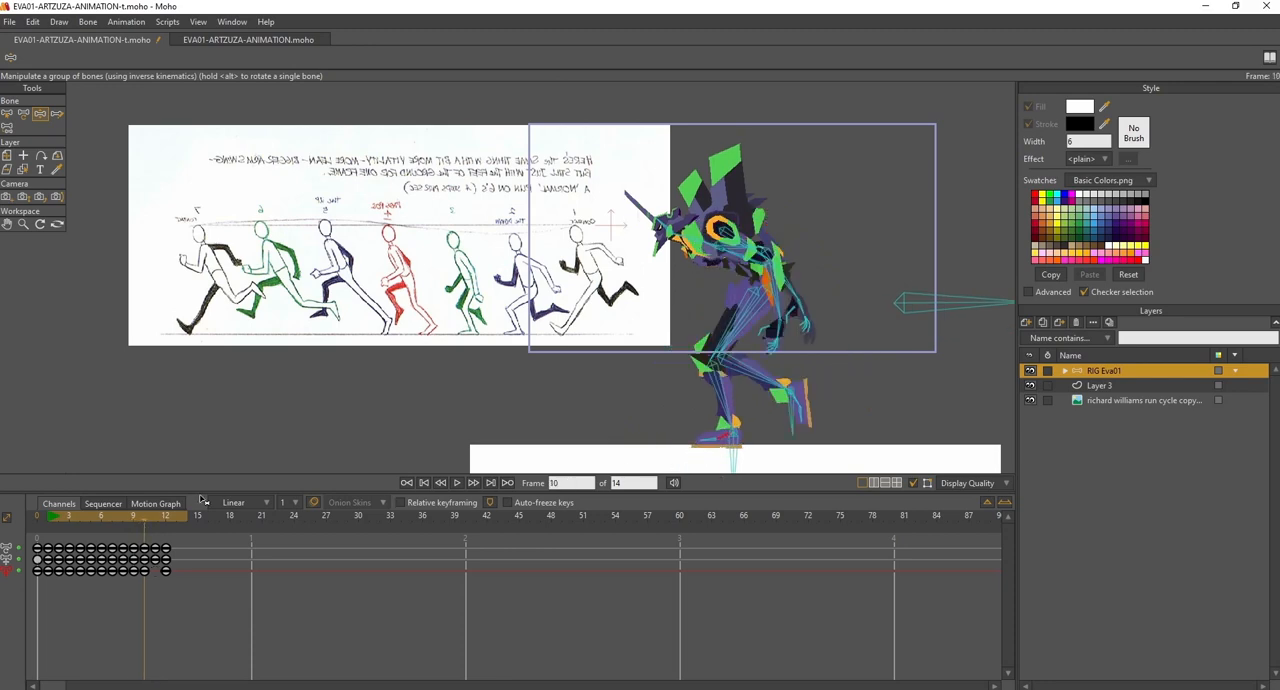
click(153, 516)
- At frame 12, lower the rear foot toward the ground and drop the body slightly
drag(158, 519, 166, 521)
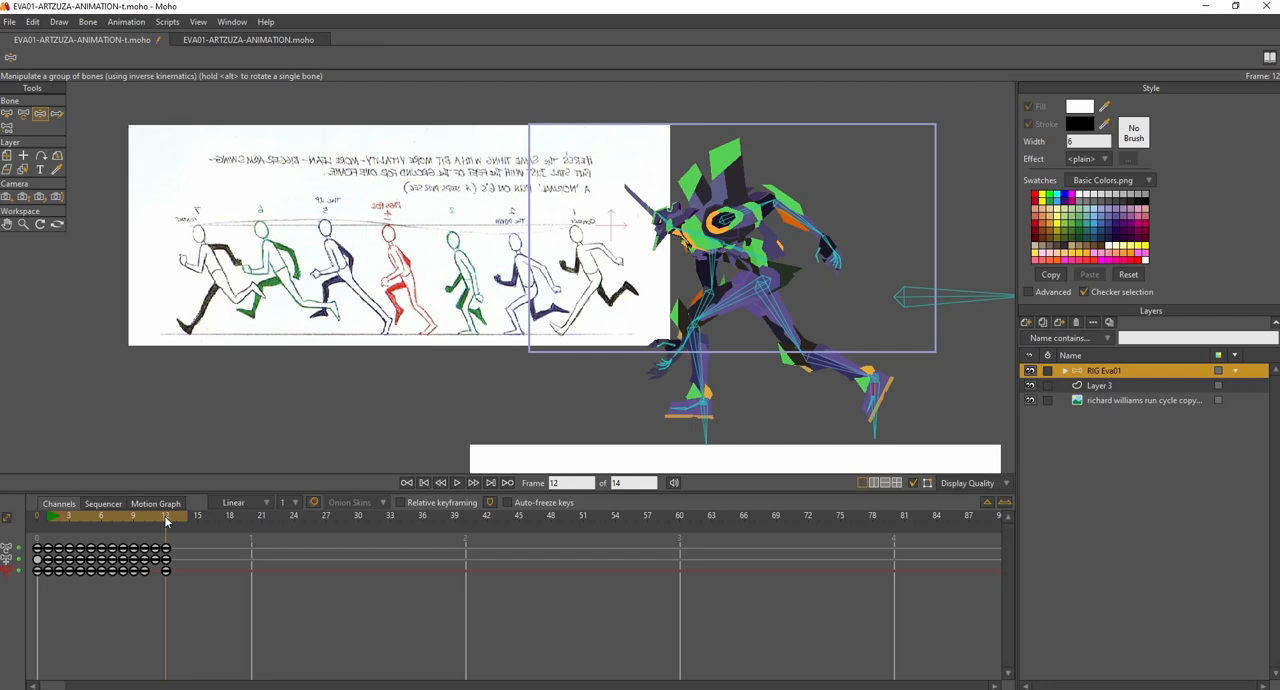
drag(884, 412, 882, 428)
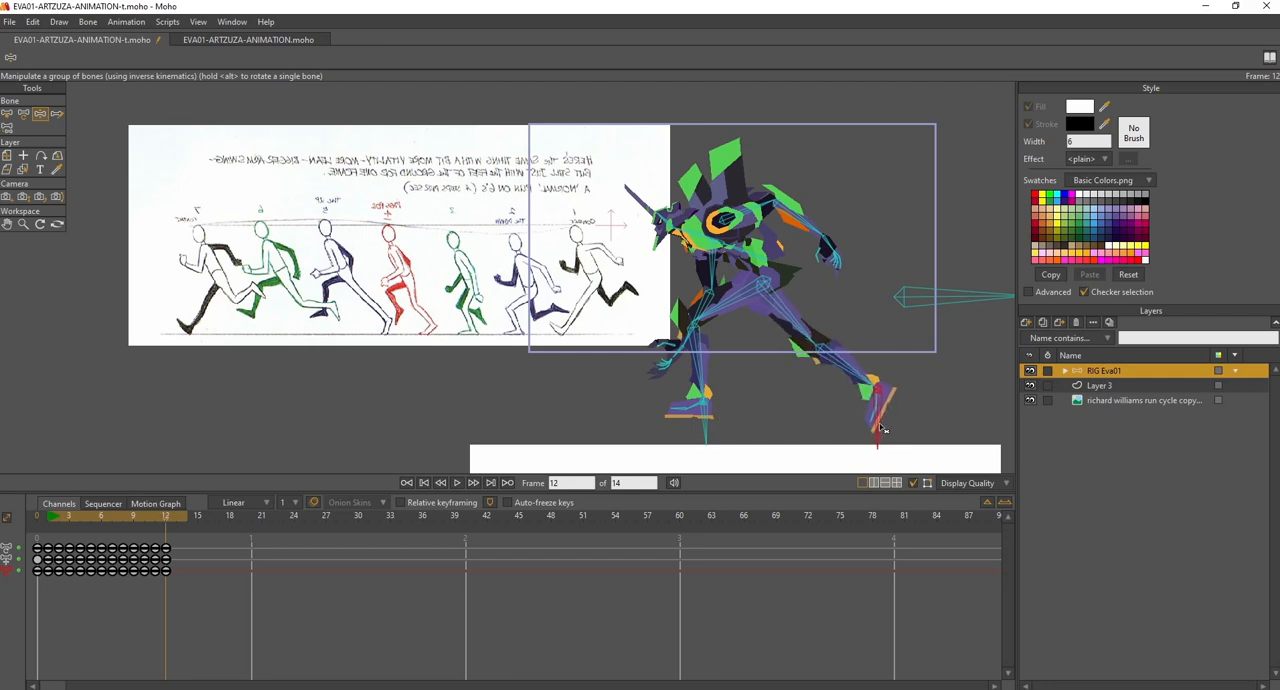
click(906, 304)
drag(876, 425, 881, 438)
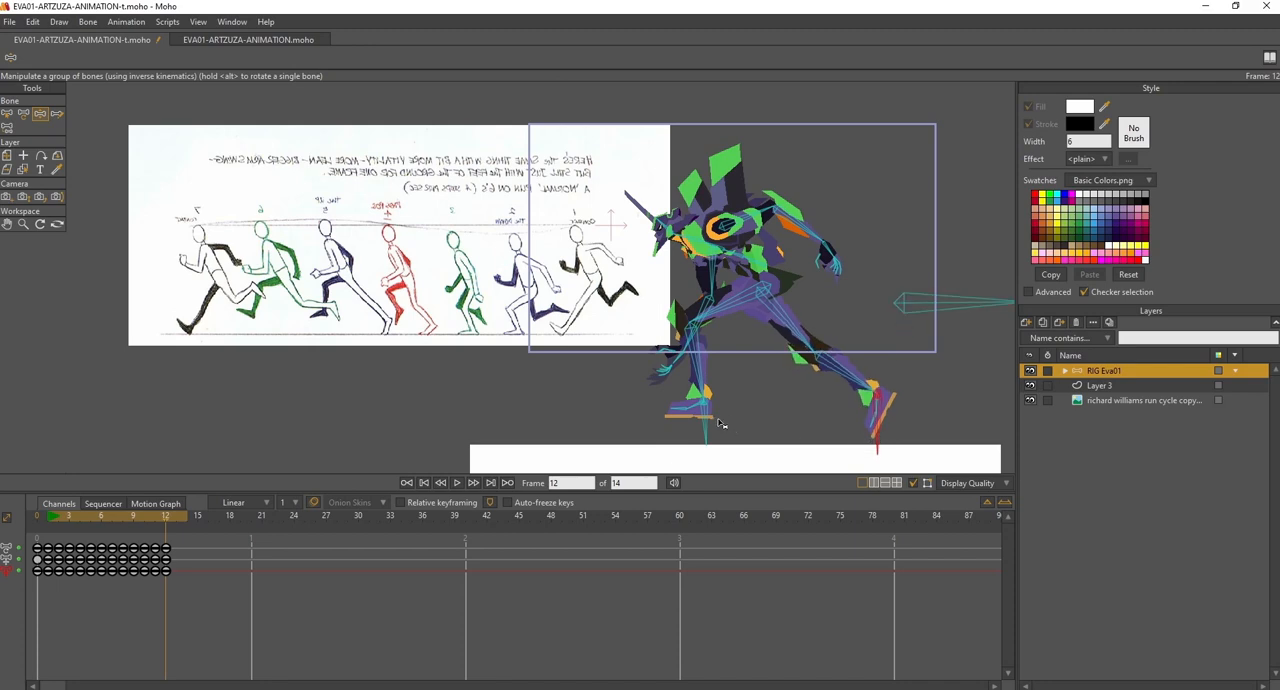
- Scrub back and forth around frames 10 and 11 to check how the leg and arm poses flow
drag(145, 514, 171, 511)
click(150, 521)
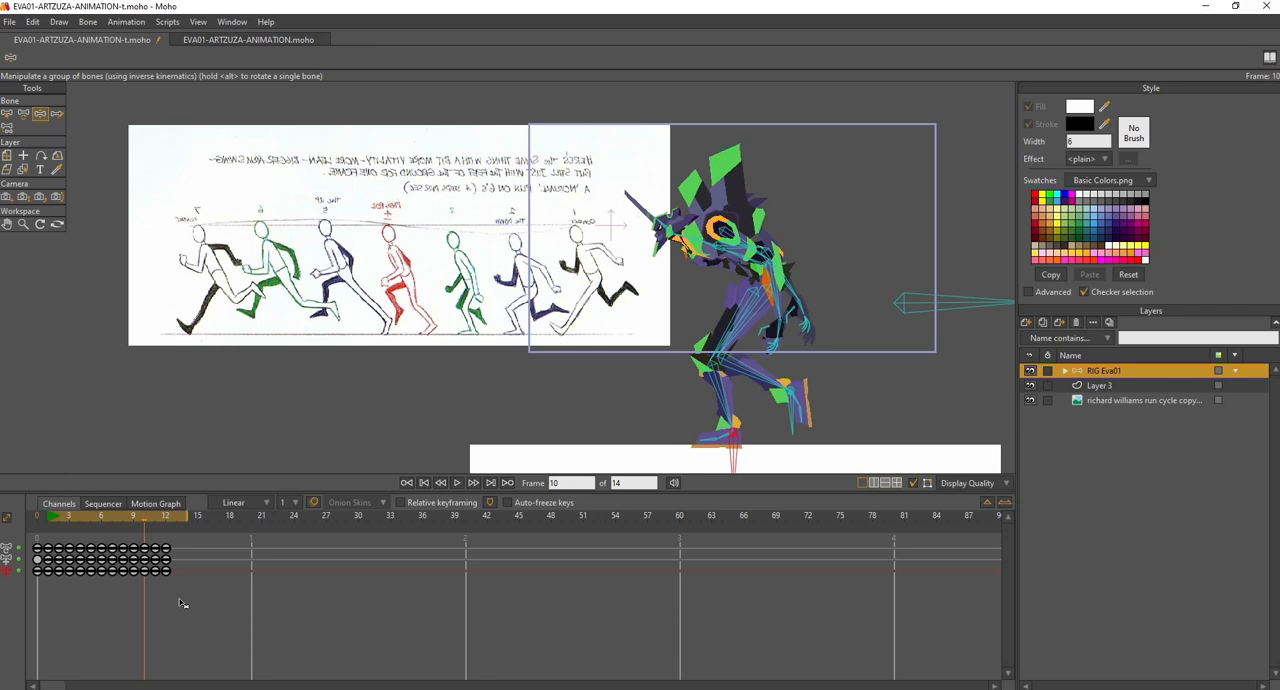
click(139, 517)
key(ctrl+Right)
click(153, 517)
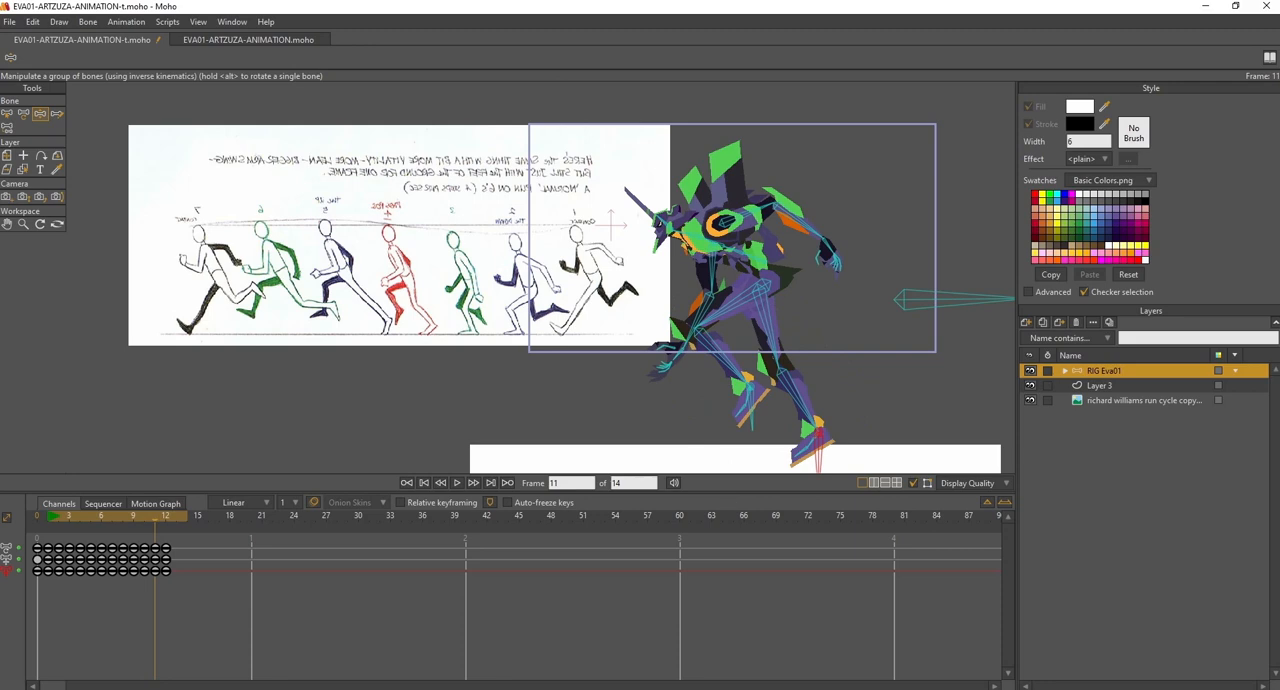
key(ctrl+Left)
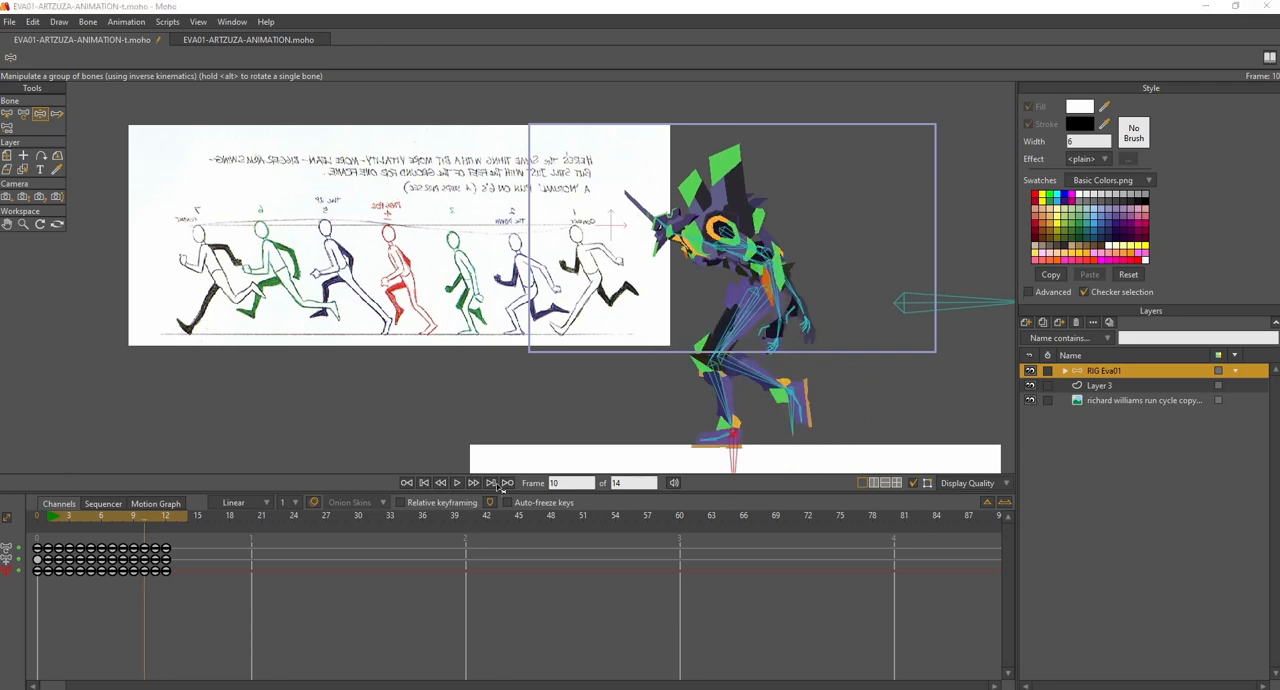
click(143, 517)
drag(143, 516, 154, 521)
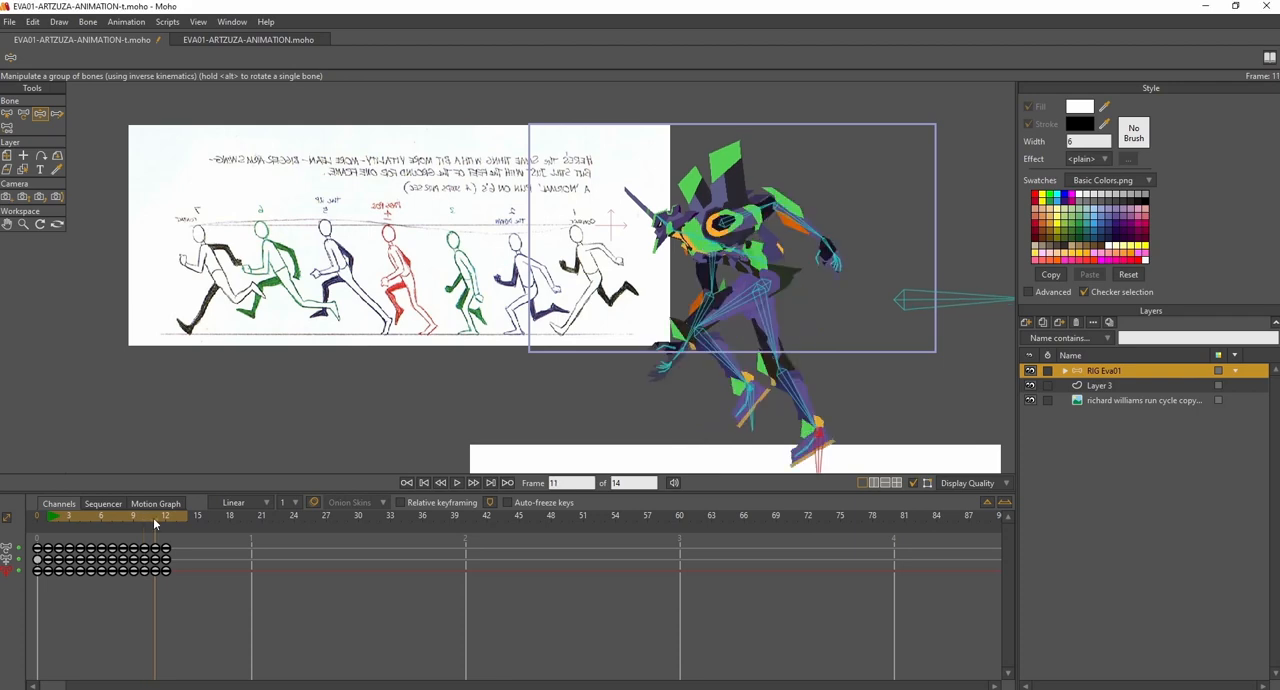
- At frame 13, raise the body slightly and reach the front foot farther forward
drag(154, 521, 174, 519)
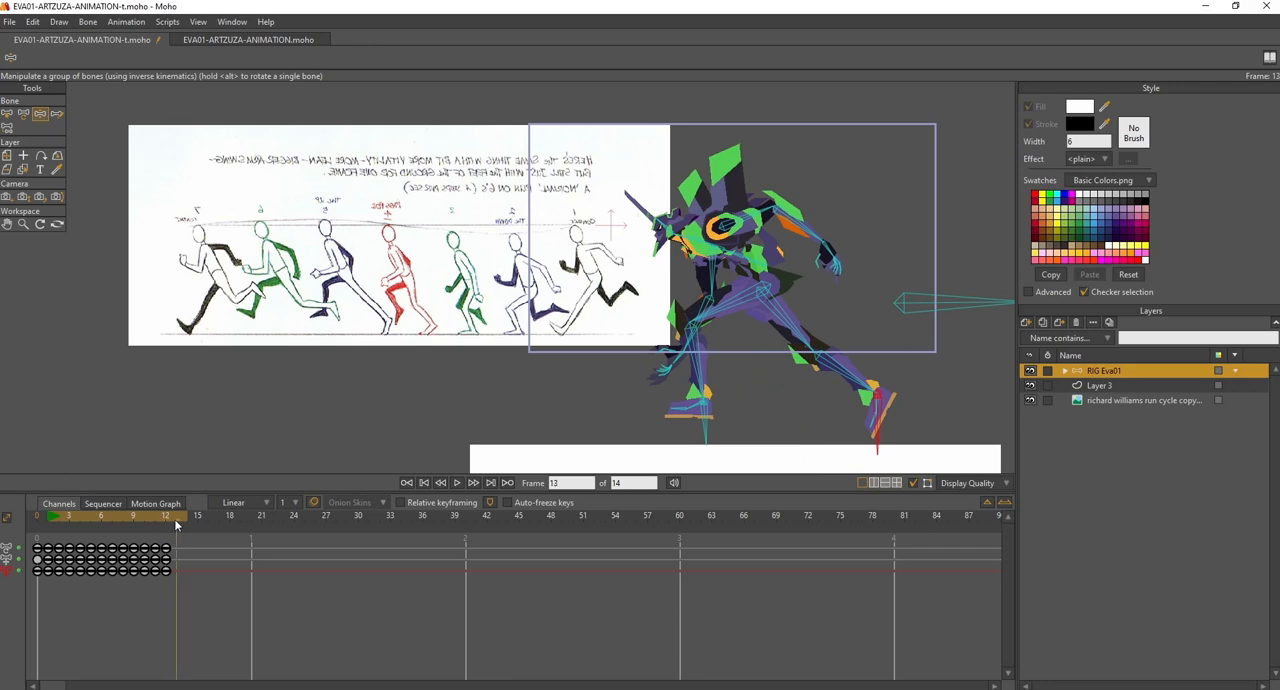
drag(931, 299, 915, 303)
drag(710, 417, 669, 417)
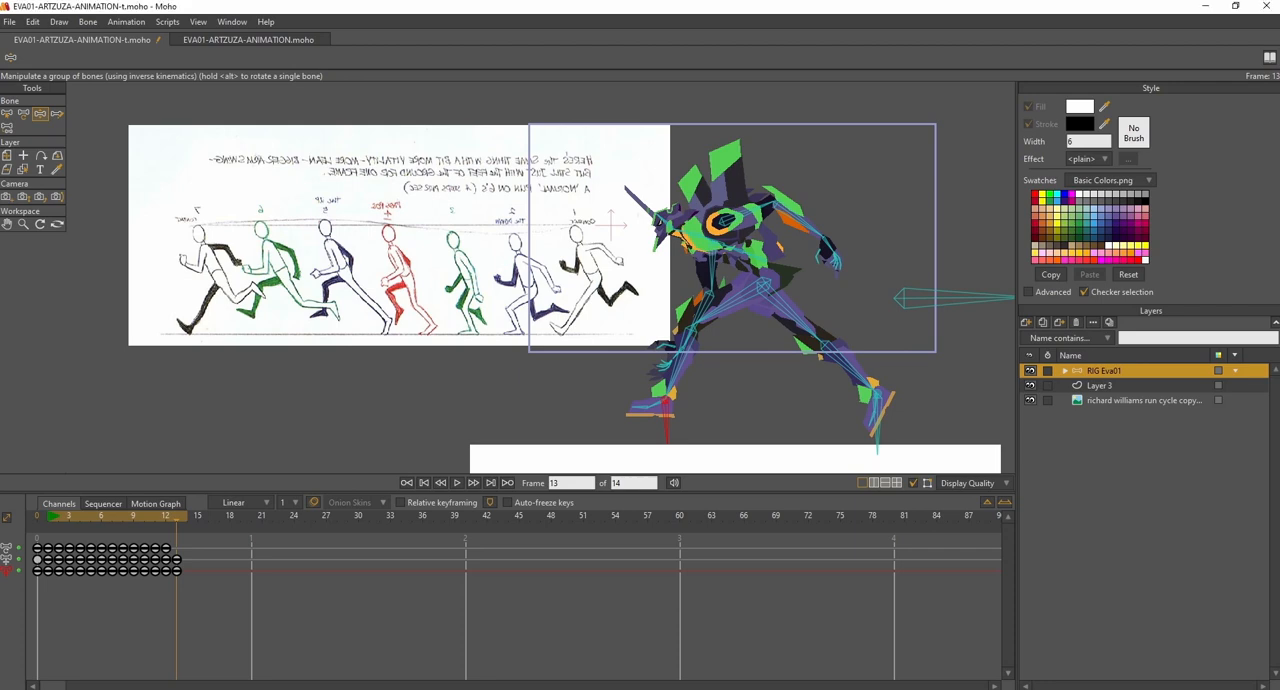
- At frame 13, lift the rear foot and rotate it more upright, and pull the front foot slightly back and up
drag(877, 446, 887, 396)
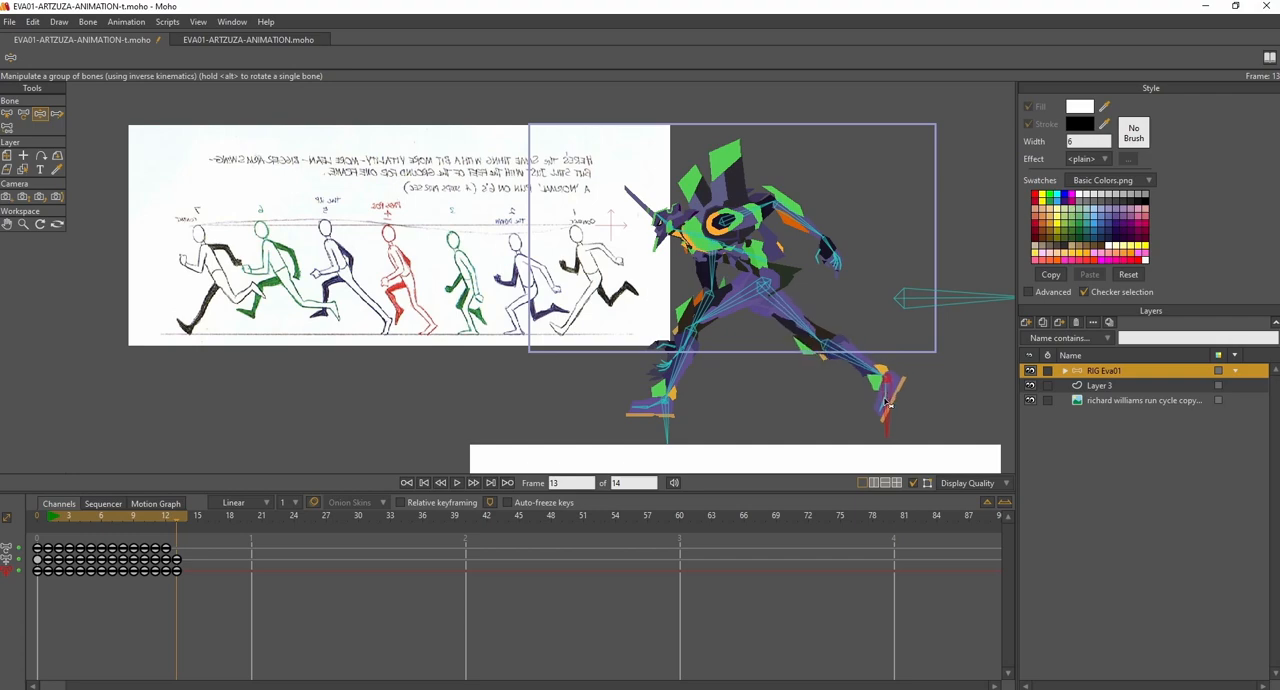
scroll(885, 402, up, 3)
drag(896, 393, 901, 392)
scroll(900, 392, down, 3)
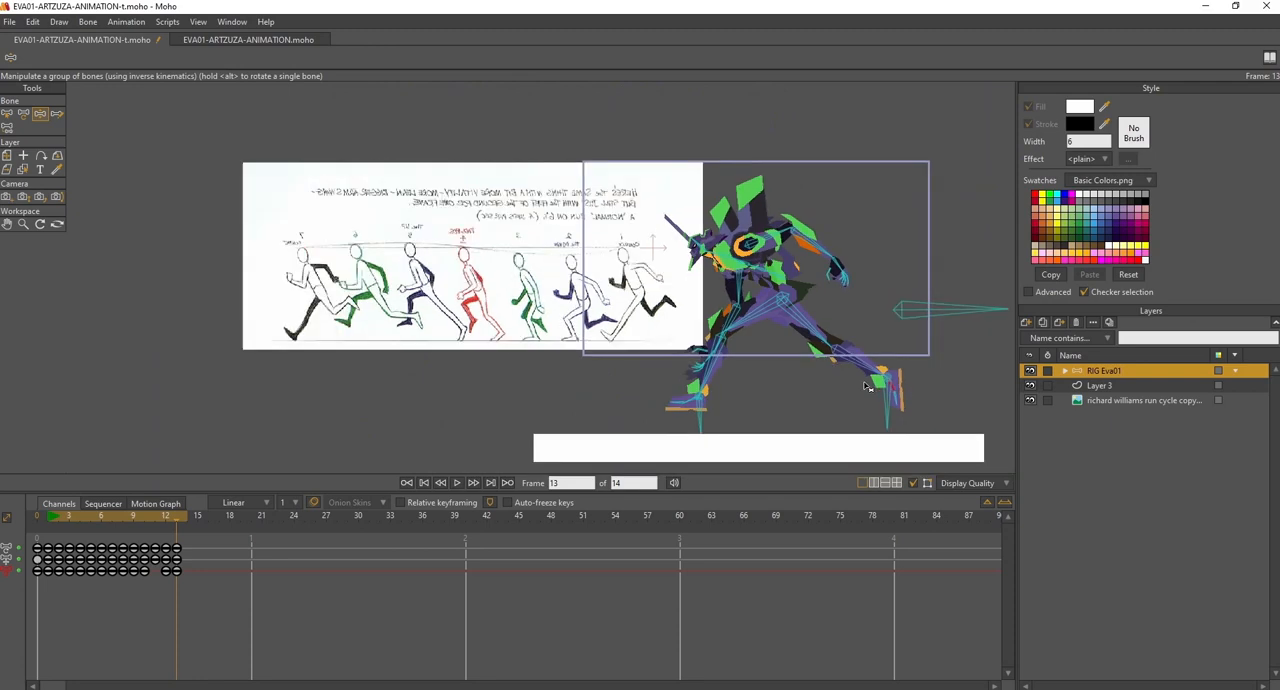
drag(686, 449, 712, 432)
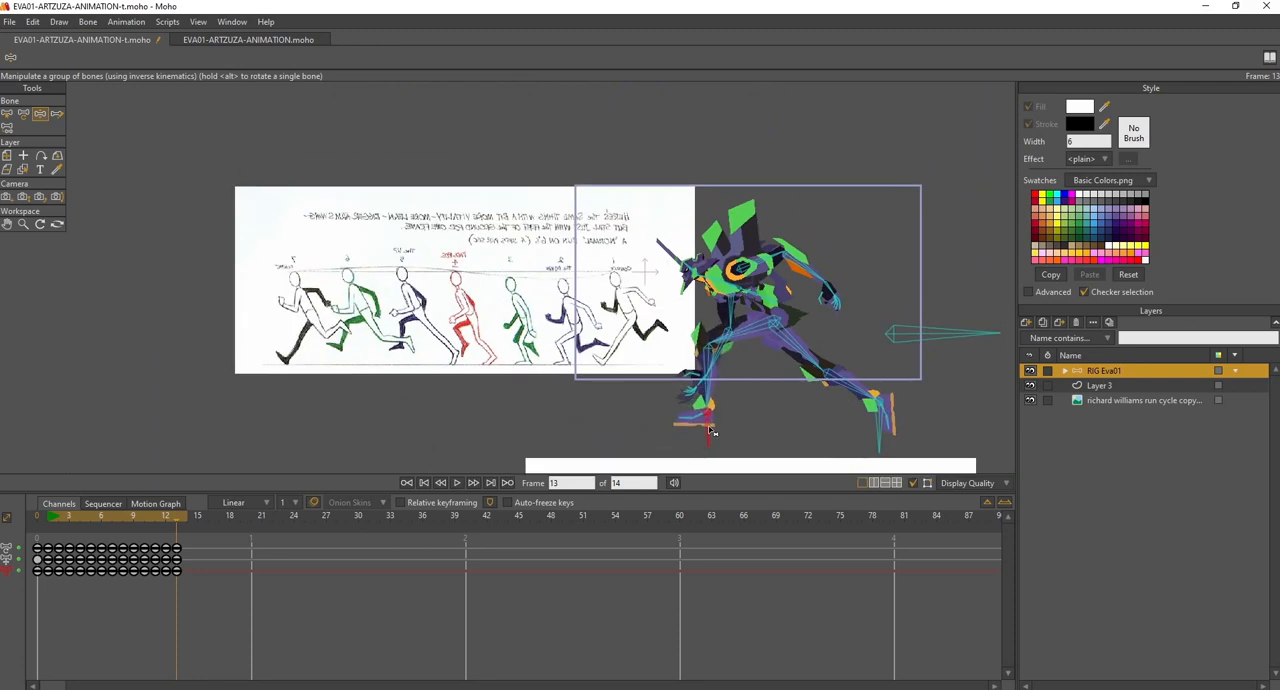
- Compare frames 12 and 13 and lower the body slightly at frame 13
mouse_move(158, 516)
mouse_down()
mouse_move(172, 517)
mouse_move(133, 521)
mouse_move(166, 533)
mouse_up()
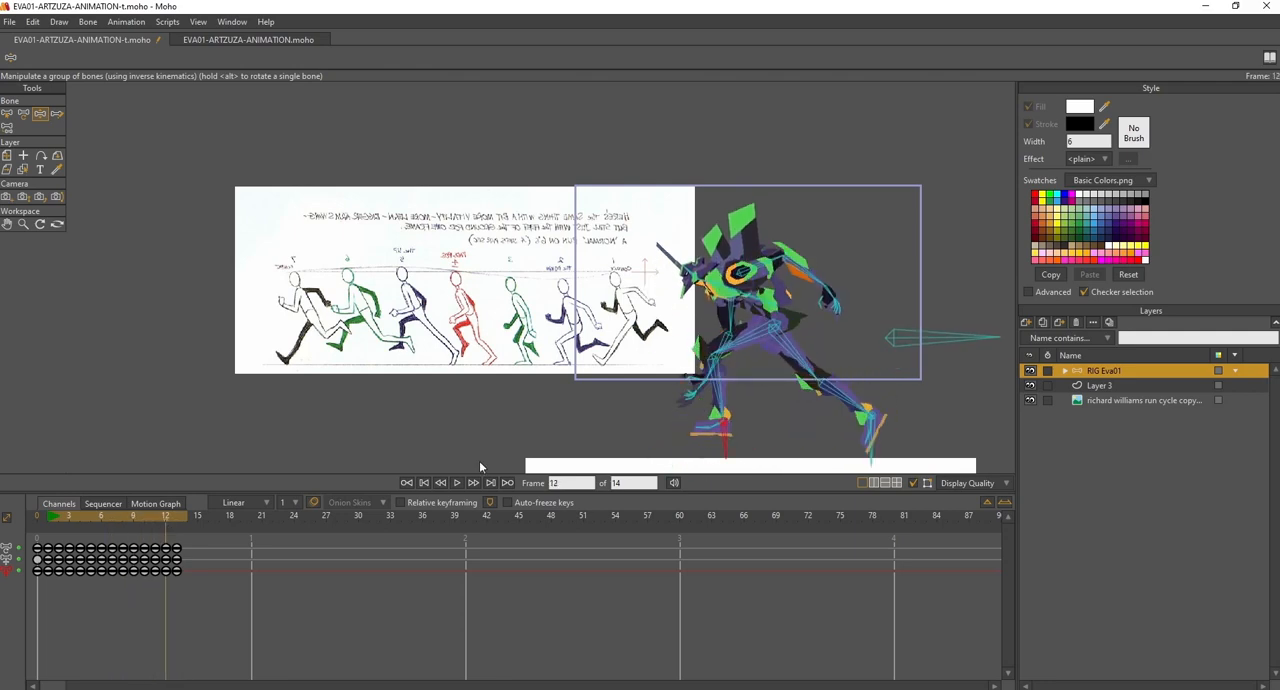
click(177, 517)
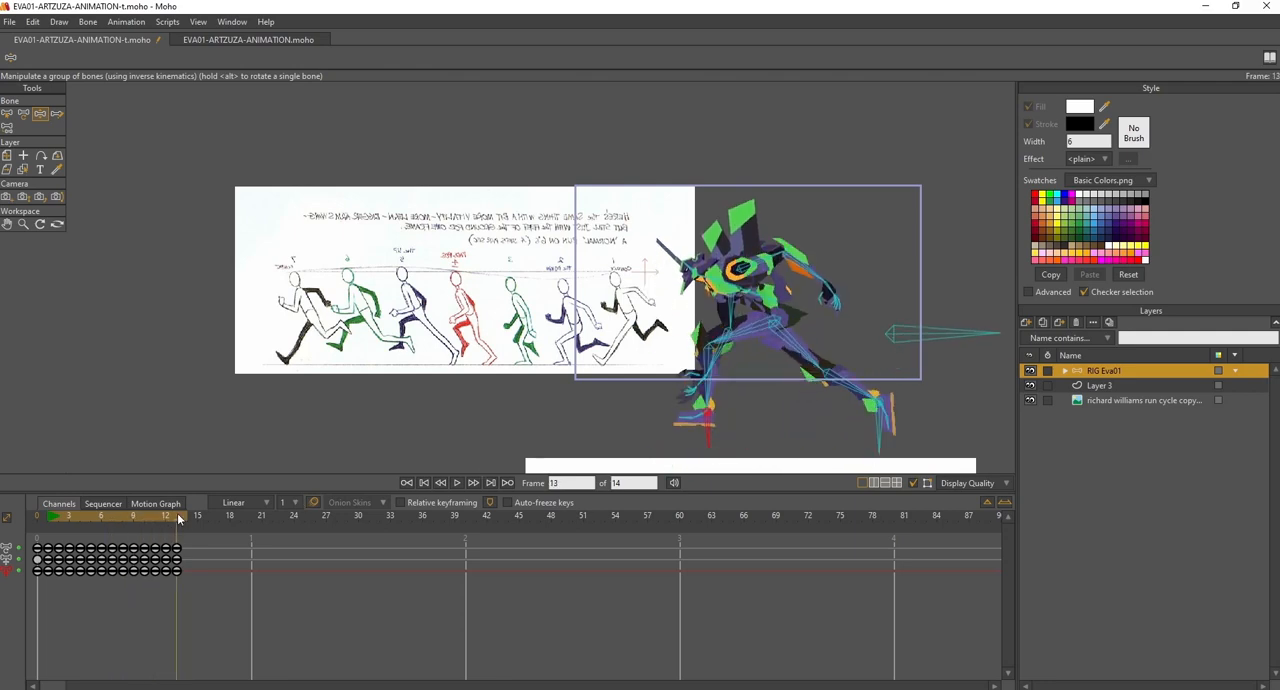
drag(907, 336, 908, 343)
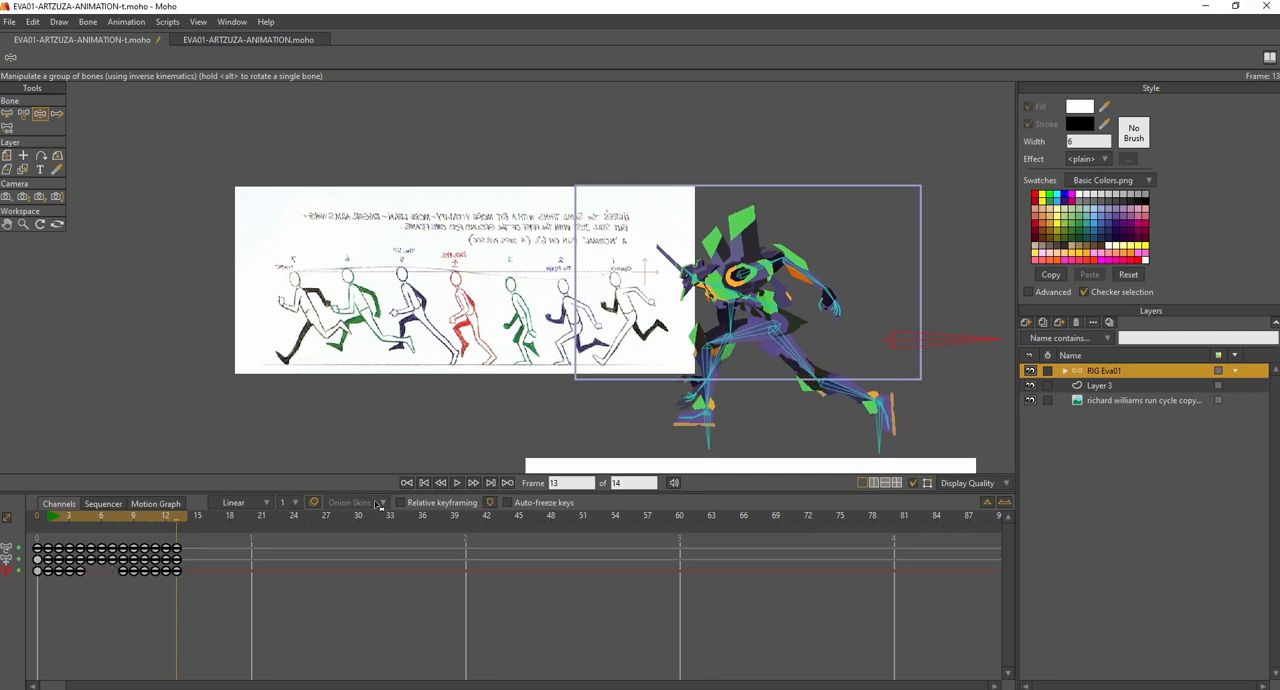
- Fine-tune the body height at frame 11, comparing it with frame 12
mouse_move(175, 516)
mouse_down()
mouse_move(146, 522)
mouse_move(157, 524)
mouse_up()
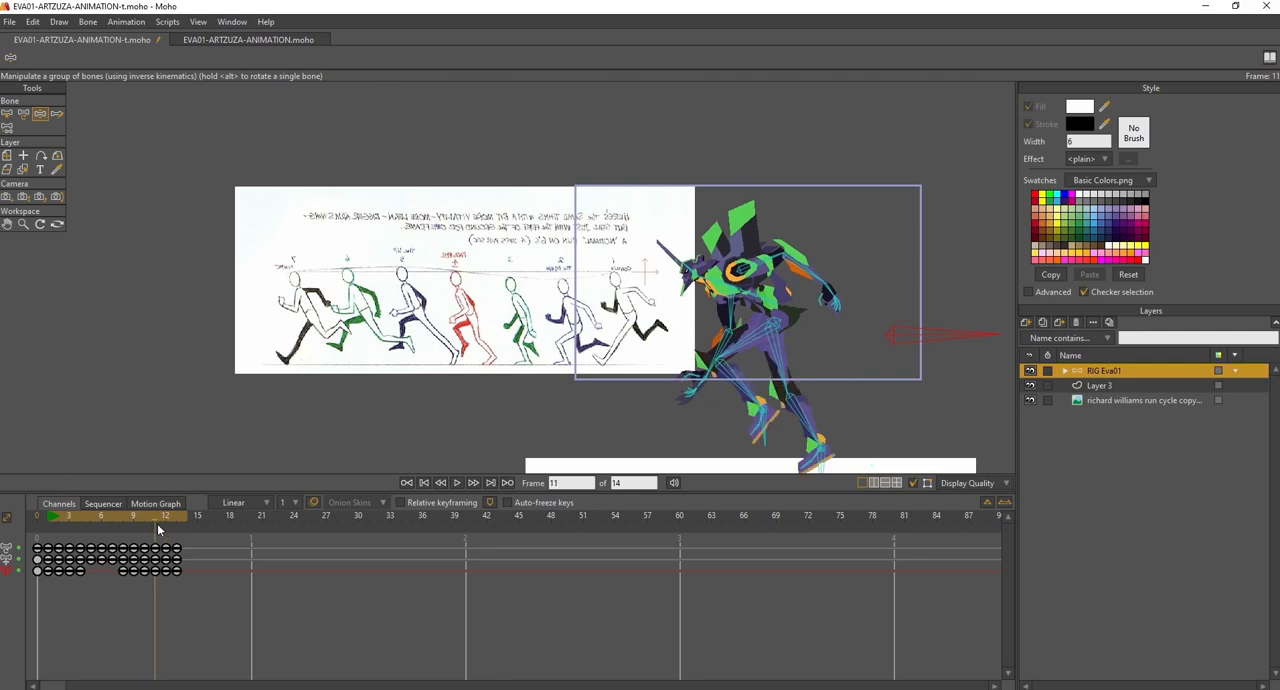
drag(903, 335, 903, 338)
mouse_move(154, 518)
mouse_down()
mouse_move(127, 516)
mouse_move(161, 521)
mouse_up()
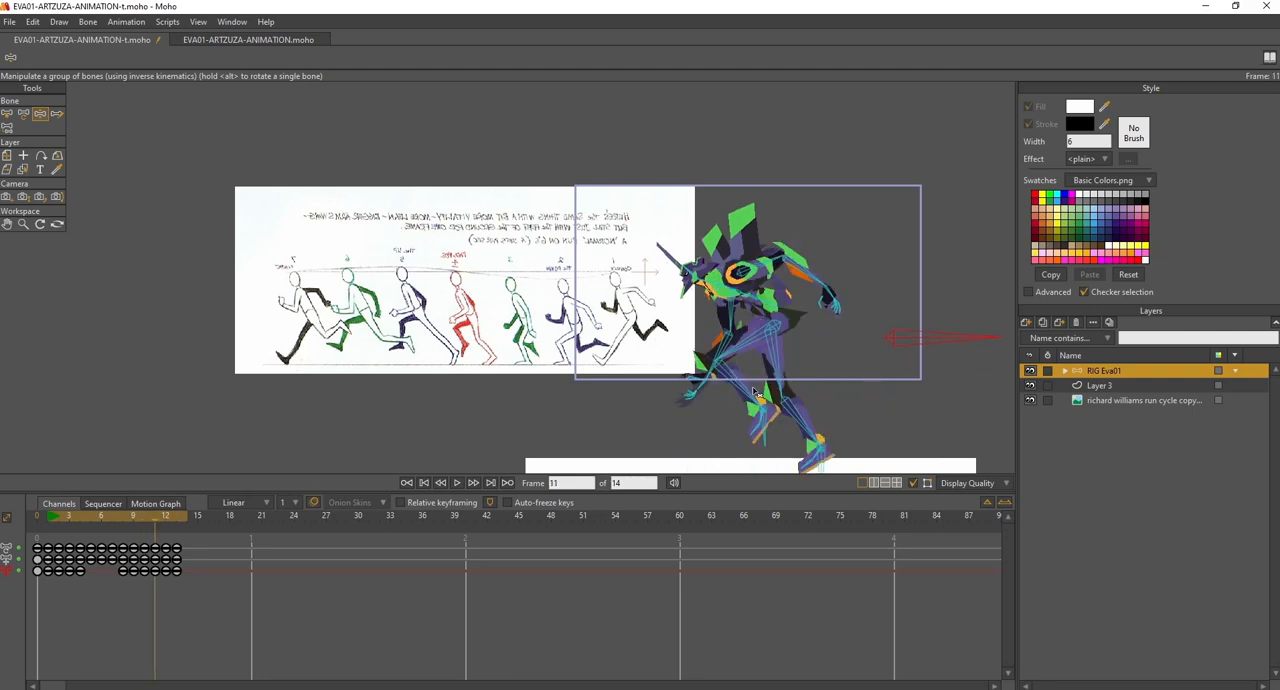
drag(901, 340, 901, 338)
drag(156, 514, 165, 517)
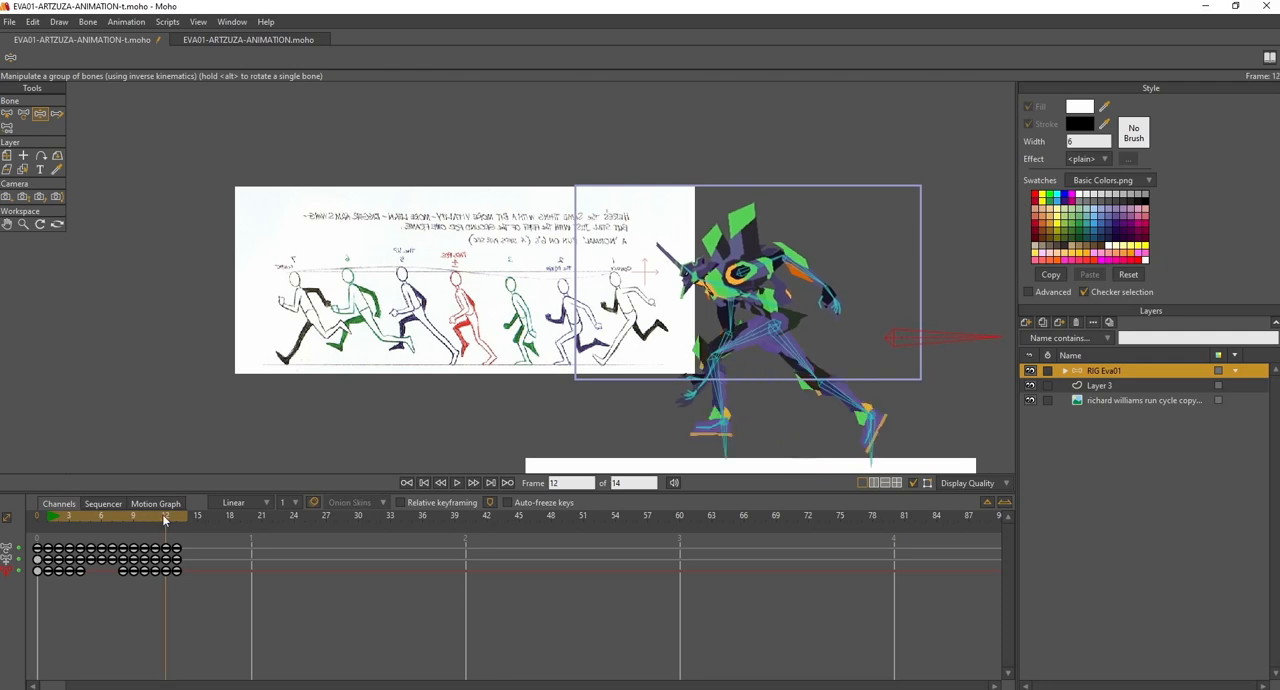
- Raise the body slightly at frame 12, and plant the front foot farther forward and lower at frame 13
drag(890, 352, 897, 336)
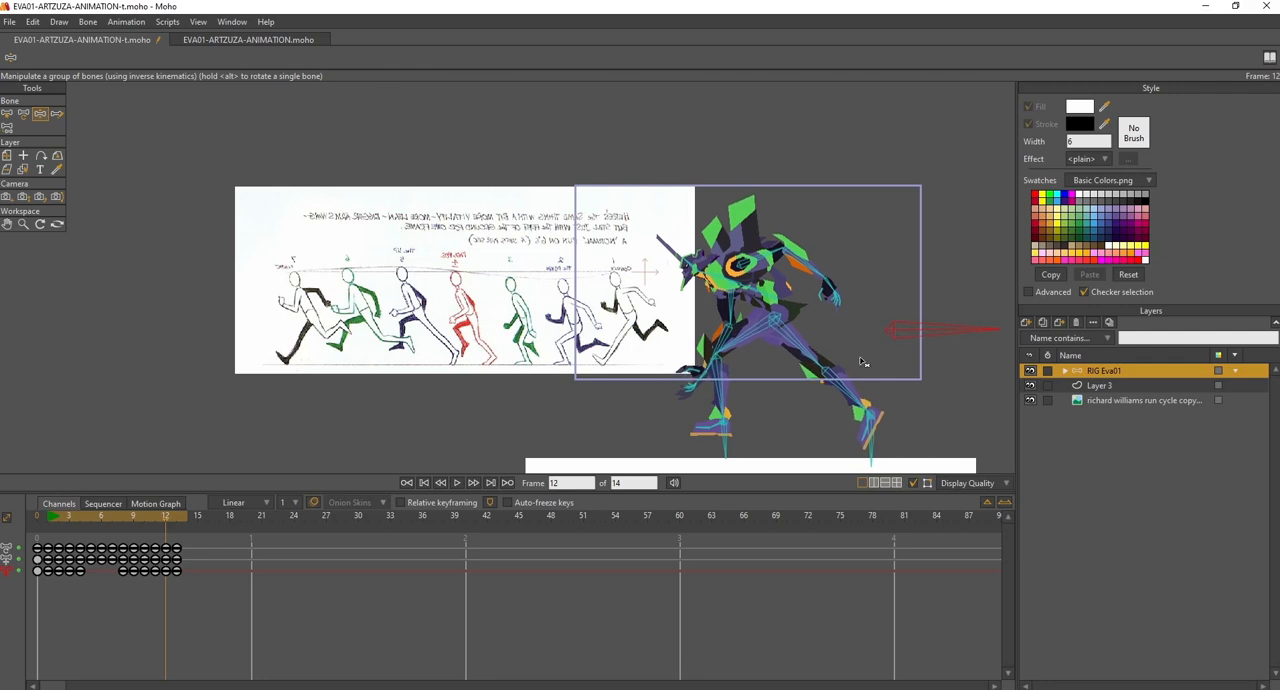
click(175, 518)
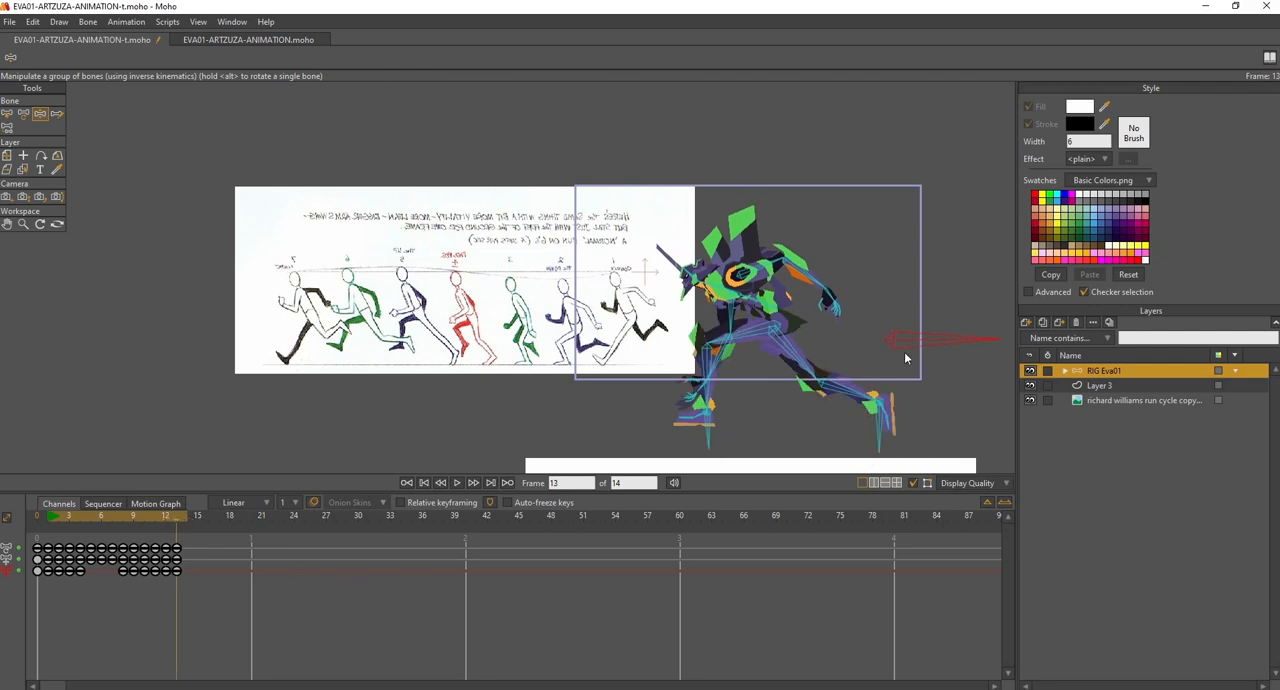
drag(713, 429, 690, 441)
drag(162, 517, 178, 517)
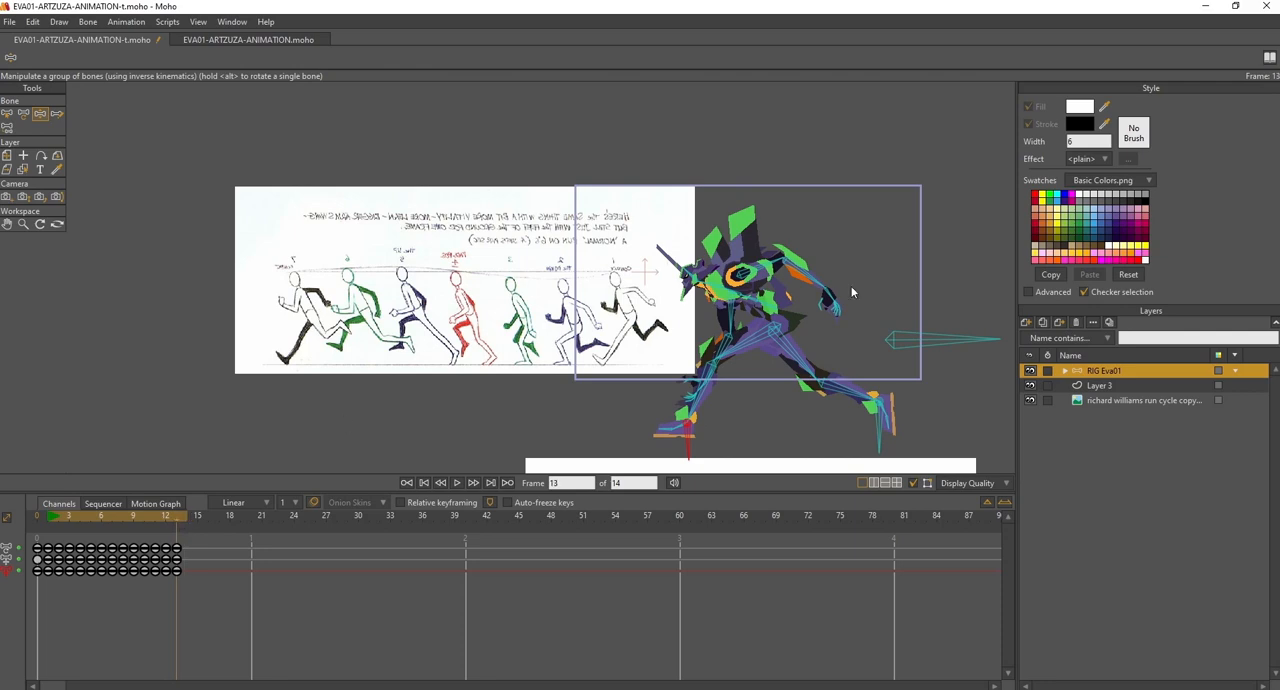
- At frame 13, swing the front arm forward from the elbow and raise its forearm and hand
click(737, 314)
mouse_move(737, 314)
mouse_down()
mouse_move(640, 330)
mouse_move(645, 340)
mouse_move(677, 313)
mouse_move(664, 308)
mouse_up()
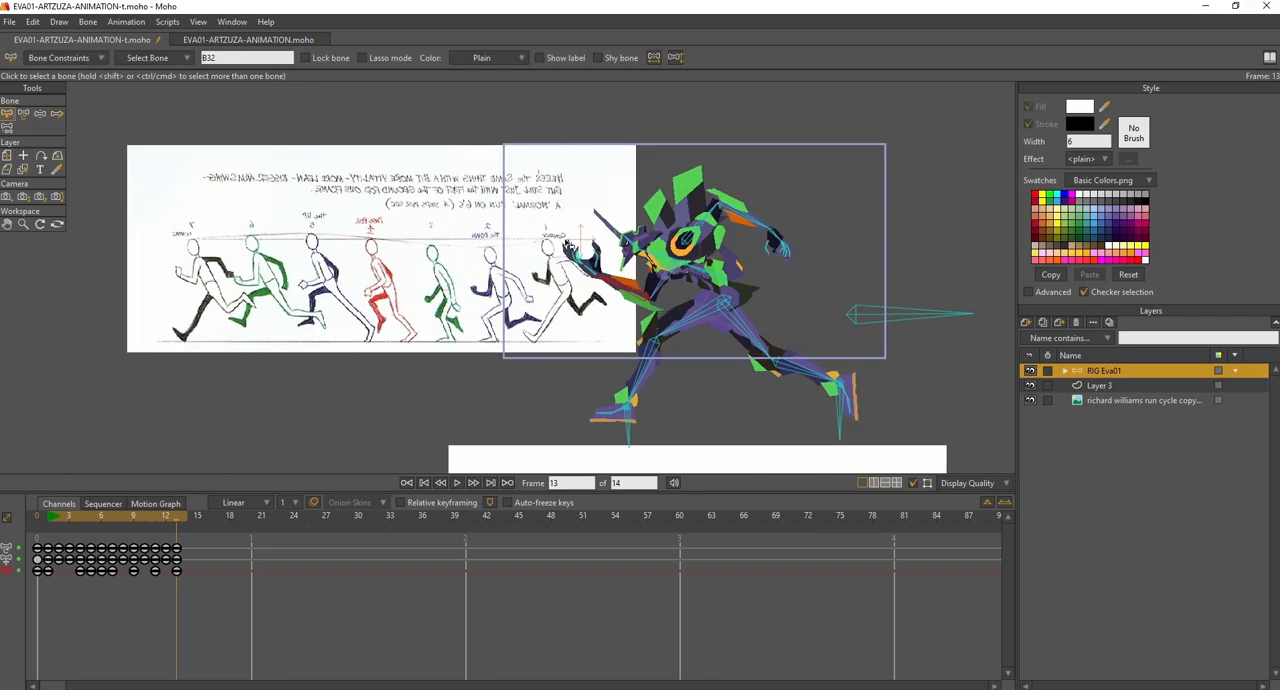
drag(539, 234, 503, 232)
- Select all bones of the rig and freeze their pose as keyframes at frame 1
drag(453, 152, 853, 386)
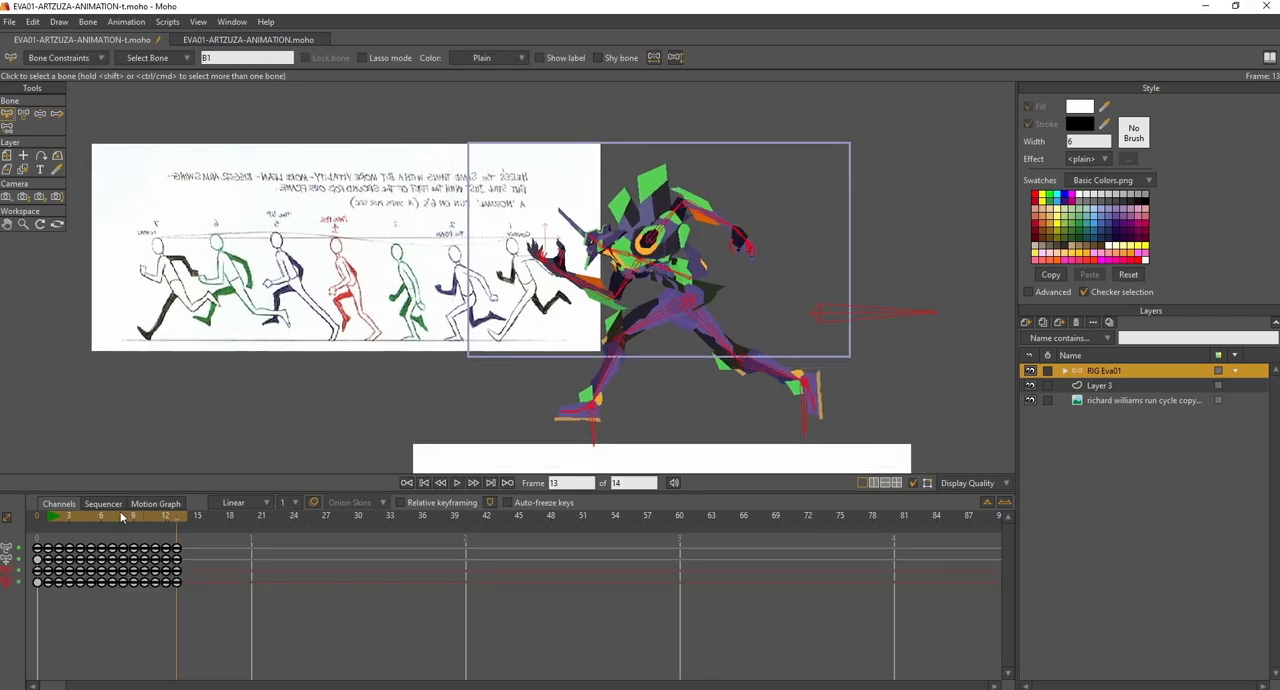
click(67, 517)
click(48, 518)
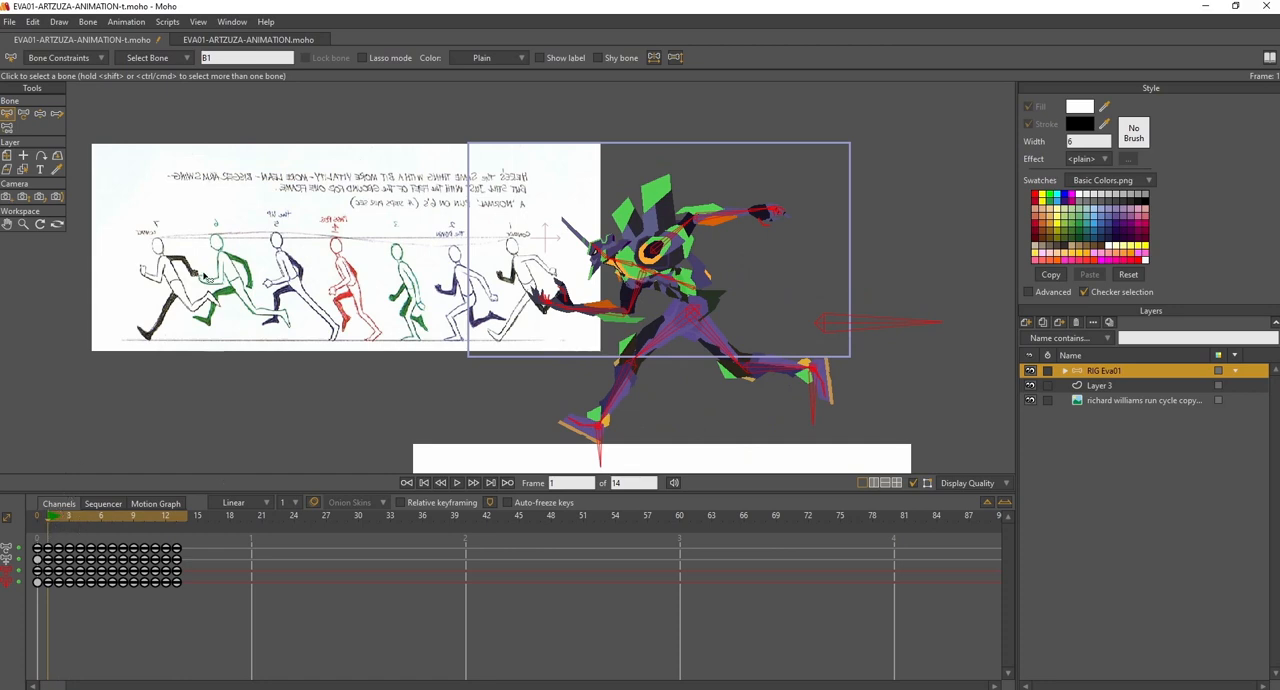
key(ctrl+f)
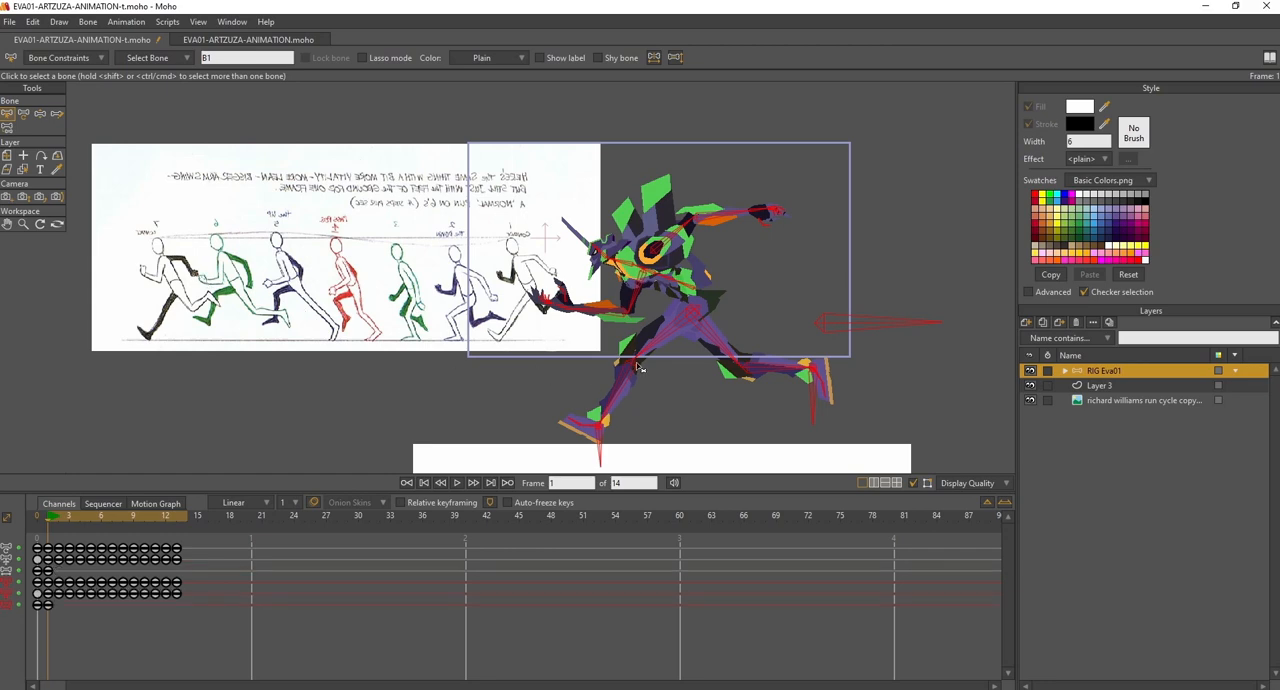
- Copy the full set of frame 1 keyframes and paste them at frame 14 to close the loop
click(47, 584)
right_click(47, 584)
click(88, 483)
click(184, 518)
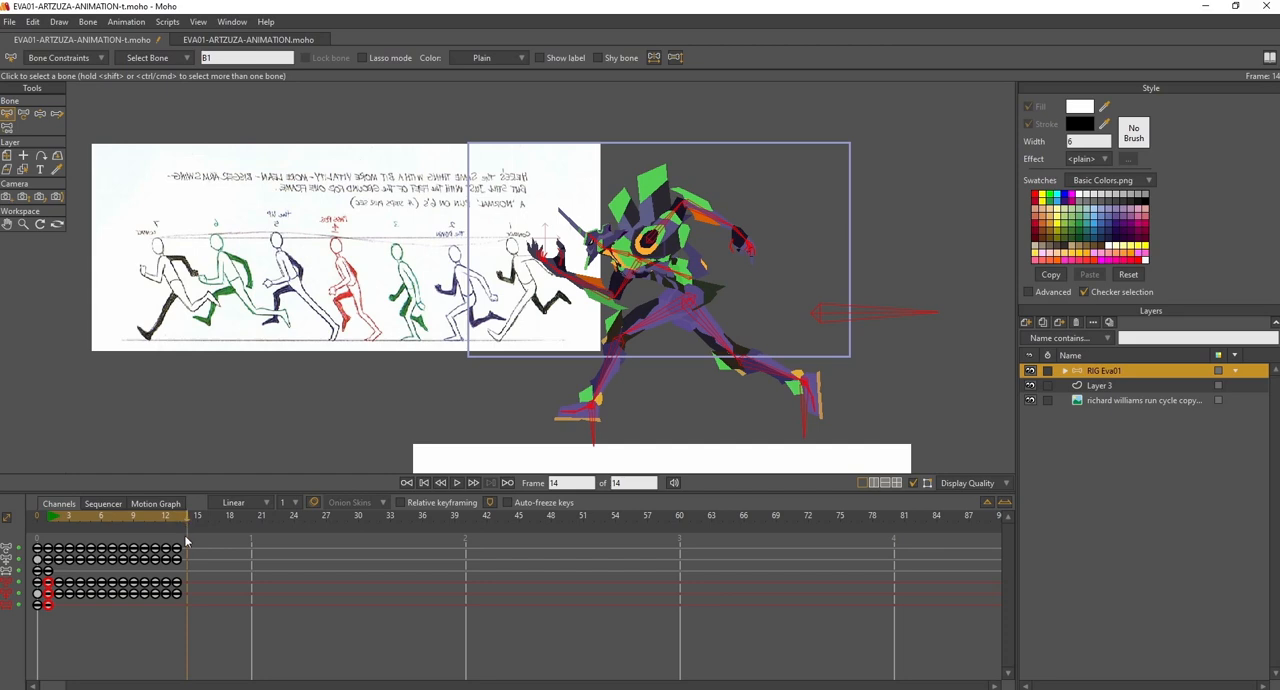
right_click(184, 571)
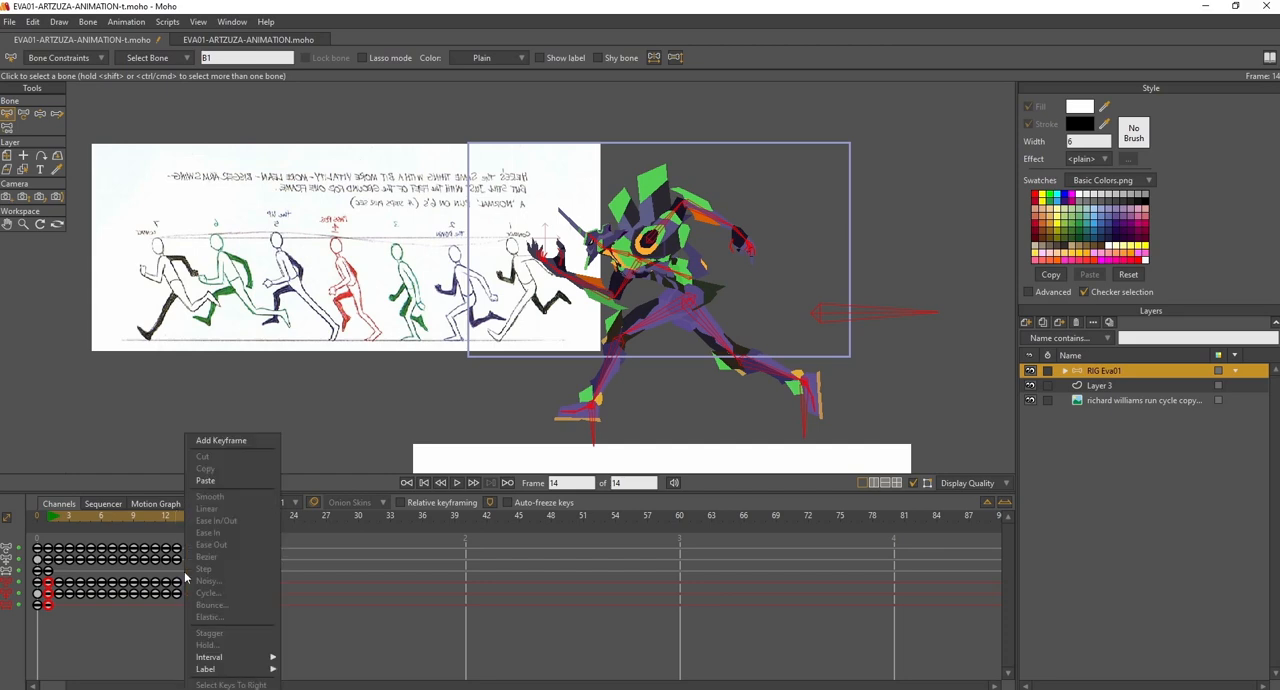
click(210, 481)
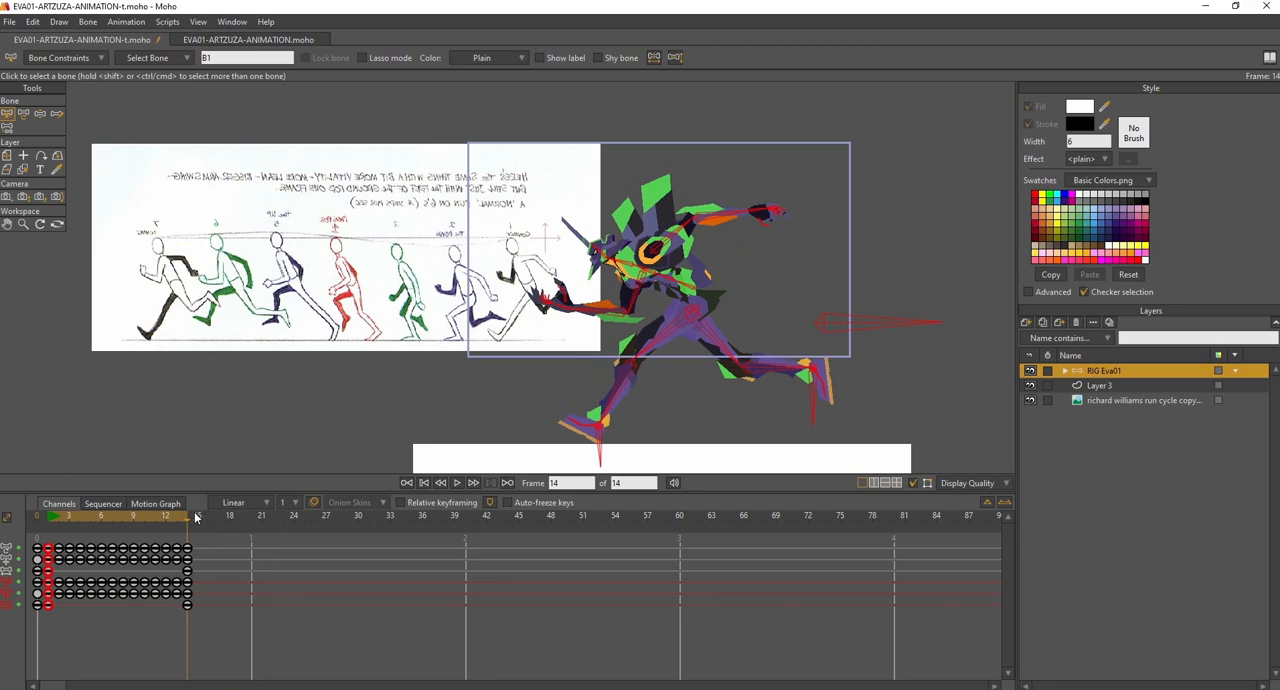
- Hide the bone overlay and check the complete run cycle by playback and by scrubbing through frames 1 to 14
drag(158, 519, 51, 521)
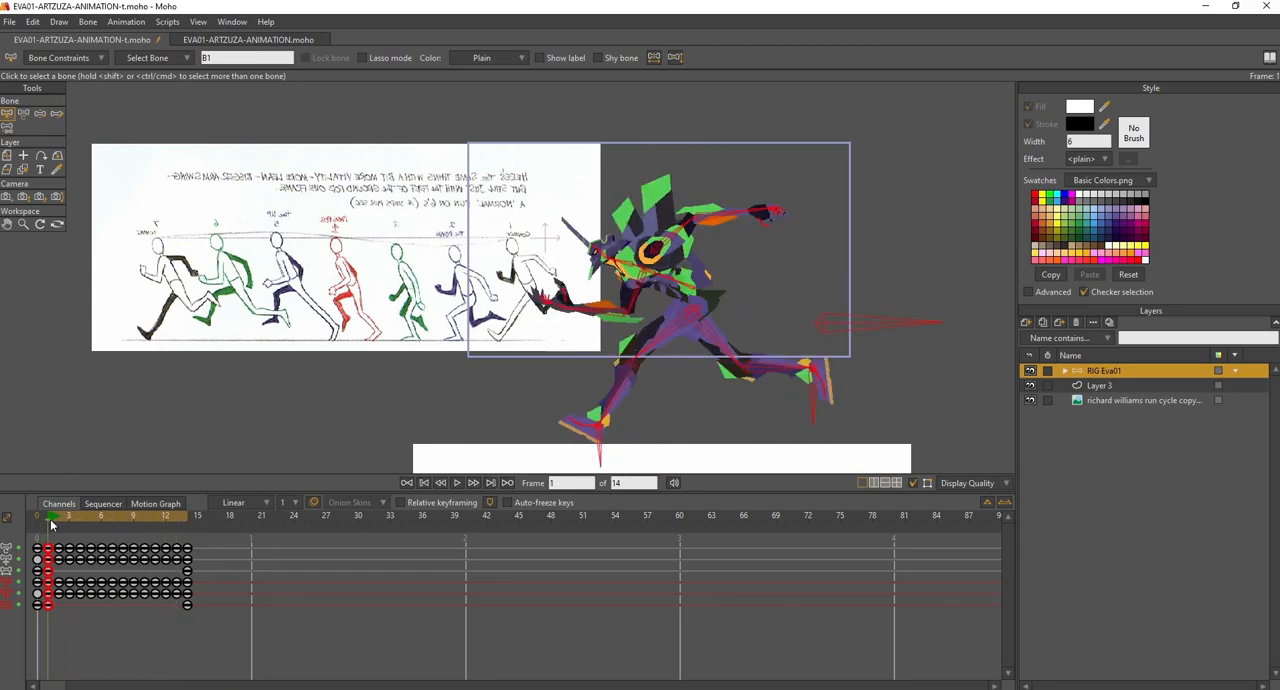
click(457, 483)
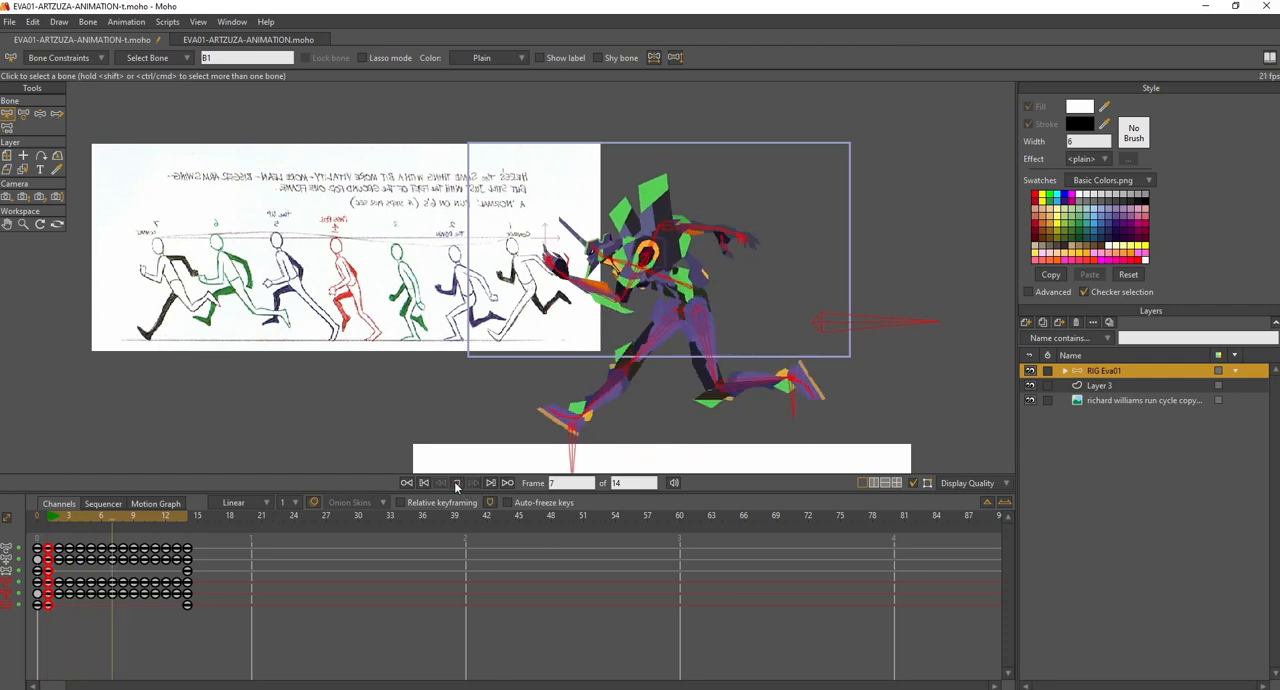
click(913, 483)
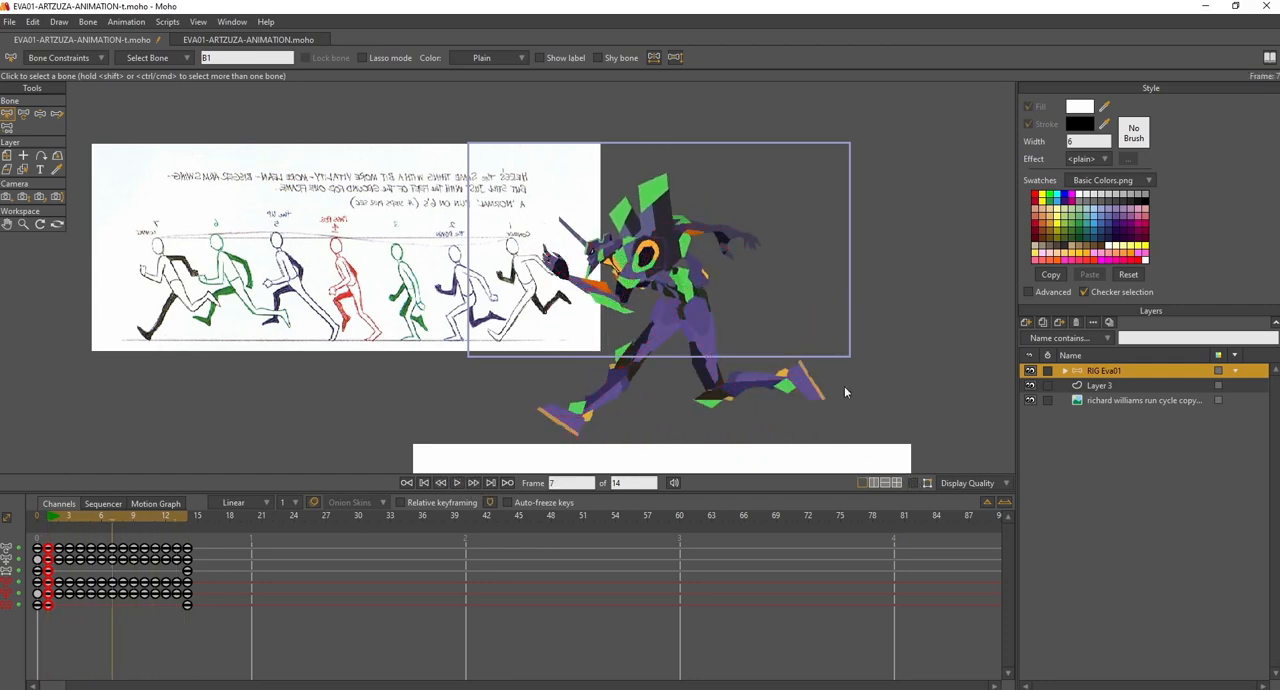
click(57, 521)
drag(57, 522, 189, 524)
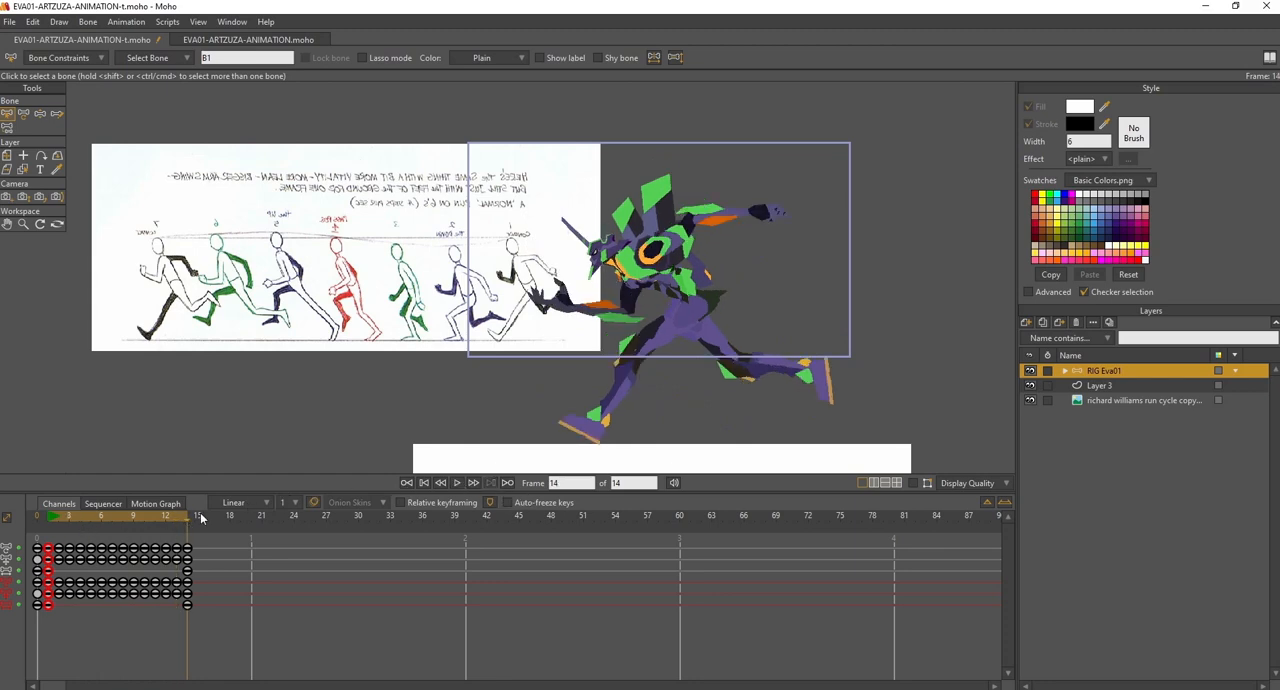
click(457, 483)
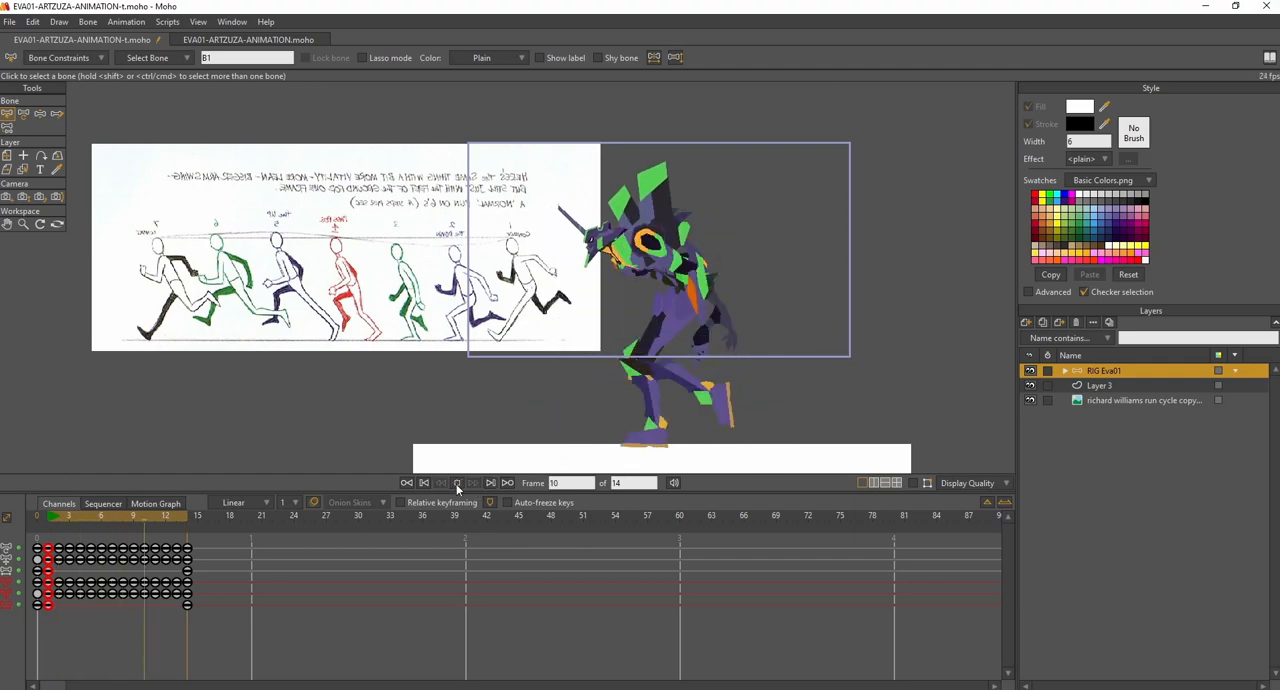
- Hide the Richard Williams run cycle reference layer and return to frame 1
scroll(701, 361, up, 3)
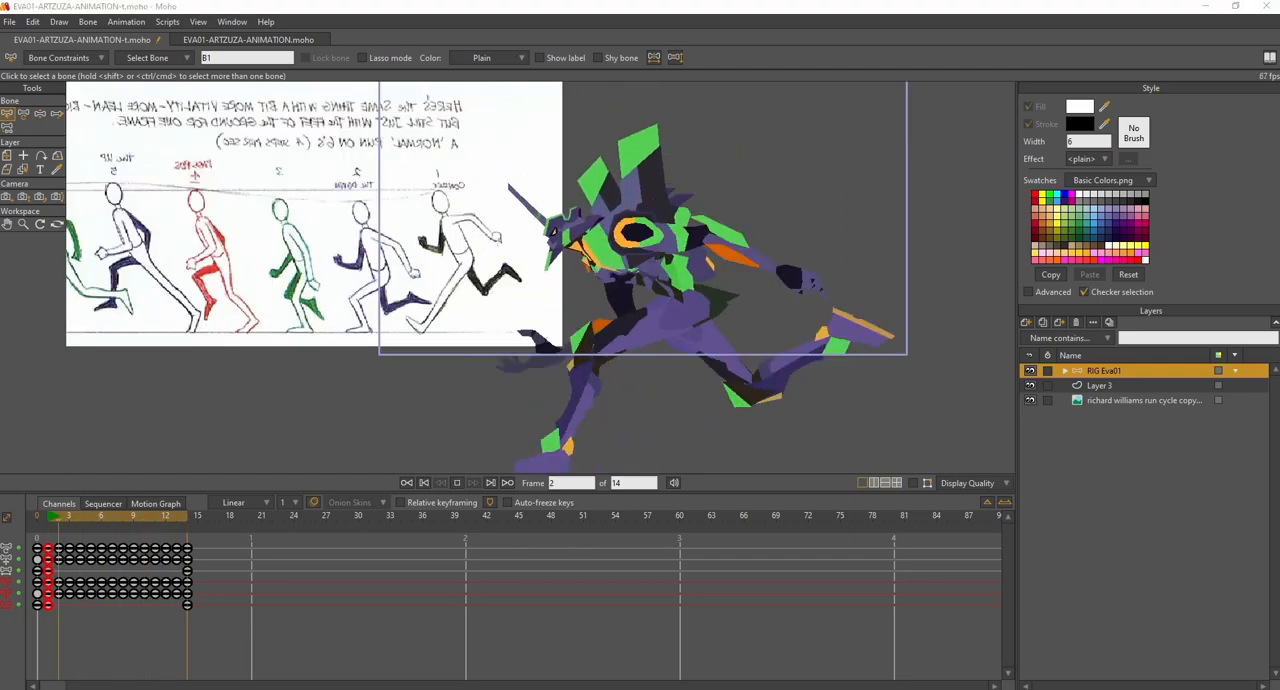
click(1030, 401)
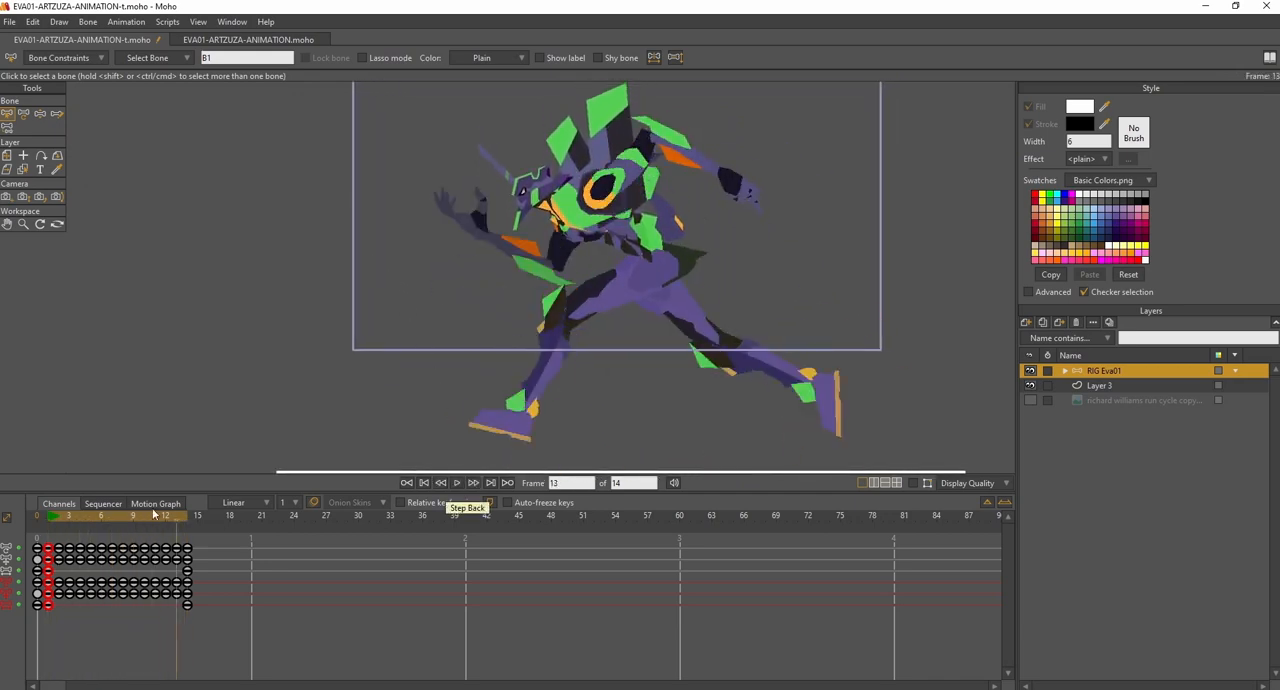
click(52, 522)
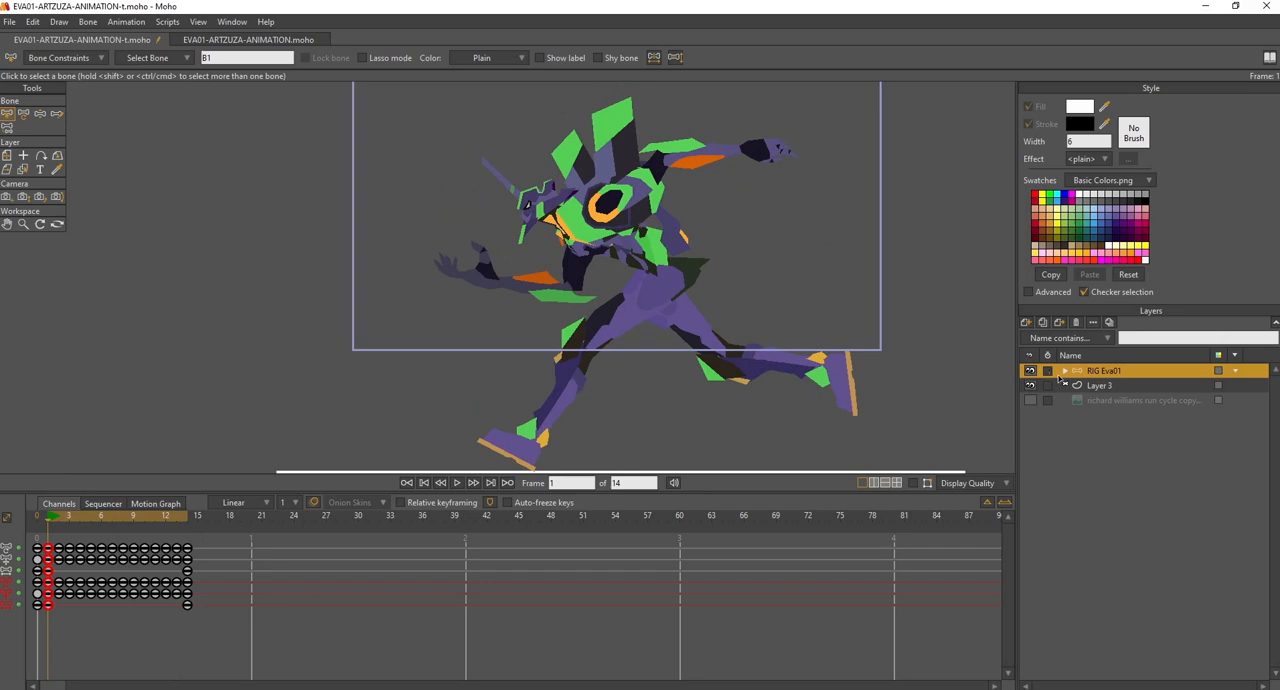
- Deselect all bones and turn the bone overlay back on at frame 1
click(830, 282)
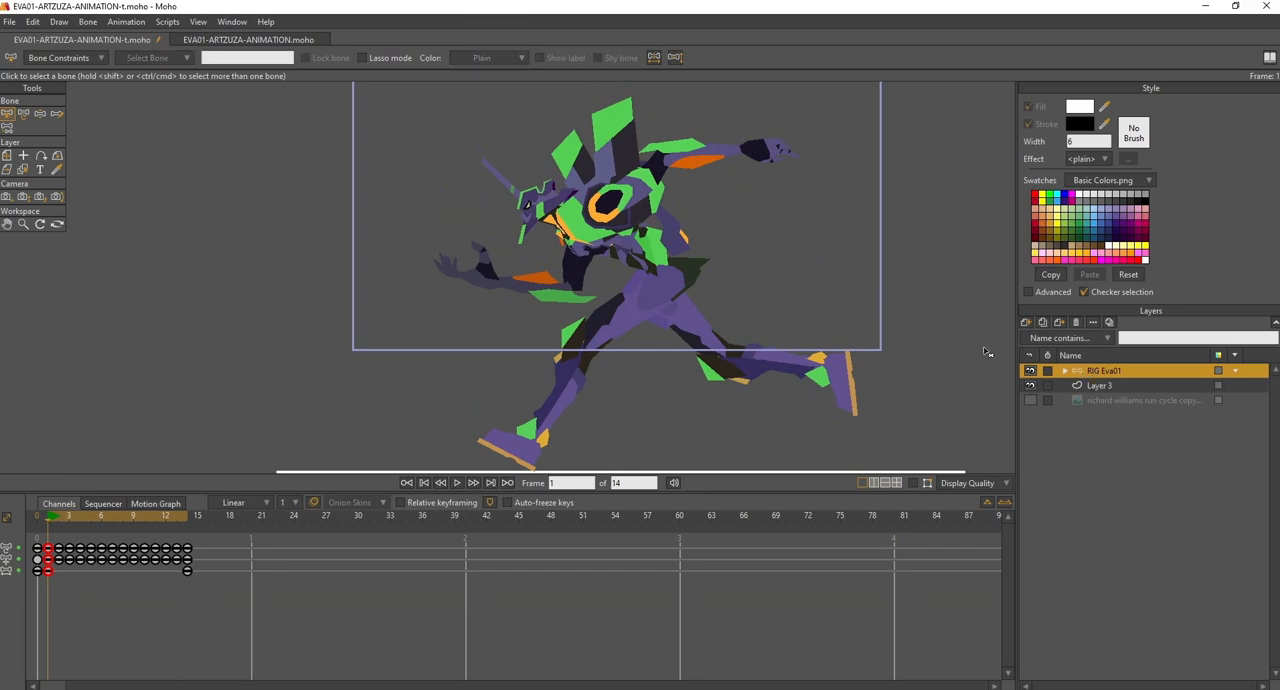
click(912, 484)
drag(728, 334, 748, 338)
scroll(505, 266, up, 4)
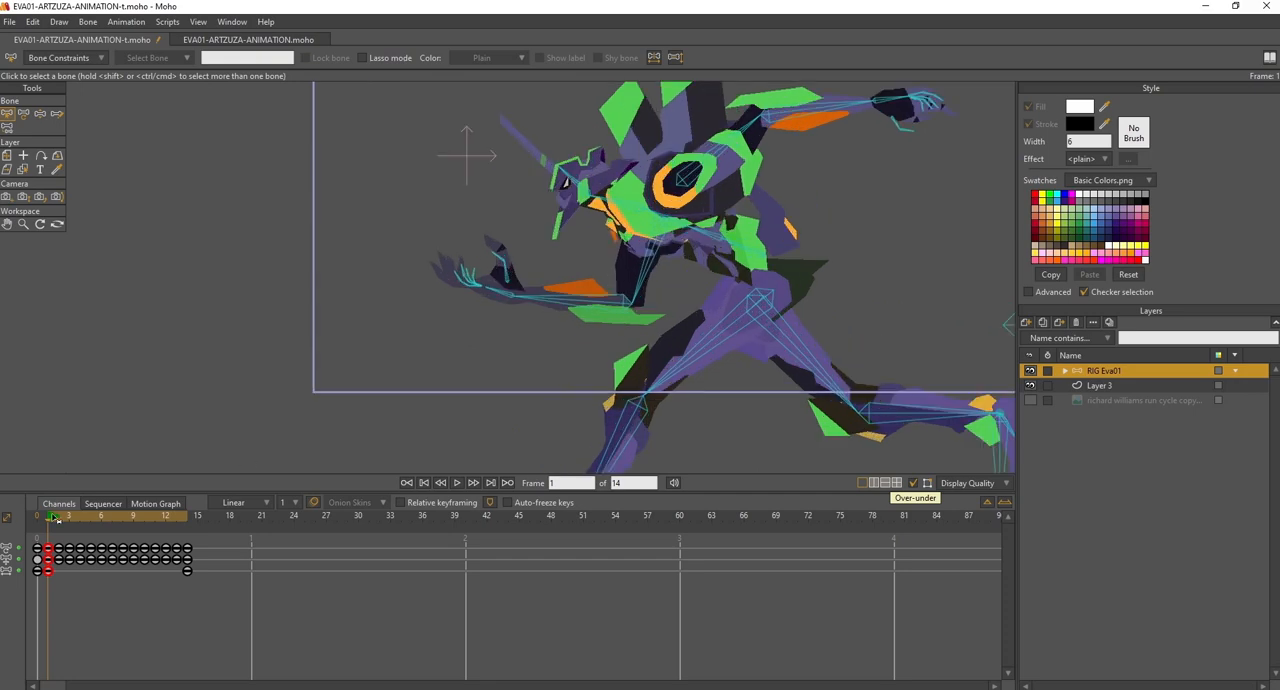
- Play the cycle and compare the body and arm poses at frames 1, 2 and 3
drag(421, 262, 352, 234)
scroll(352, 234, down, 3)
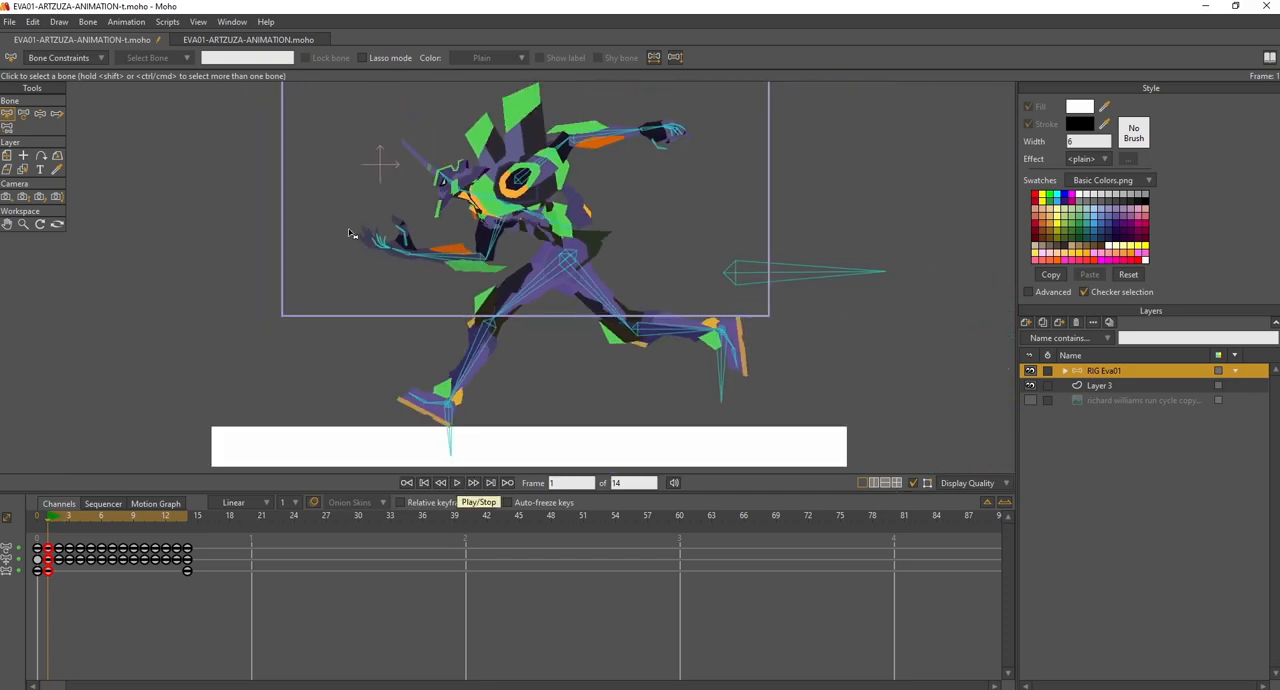
click(456, 486)
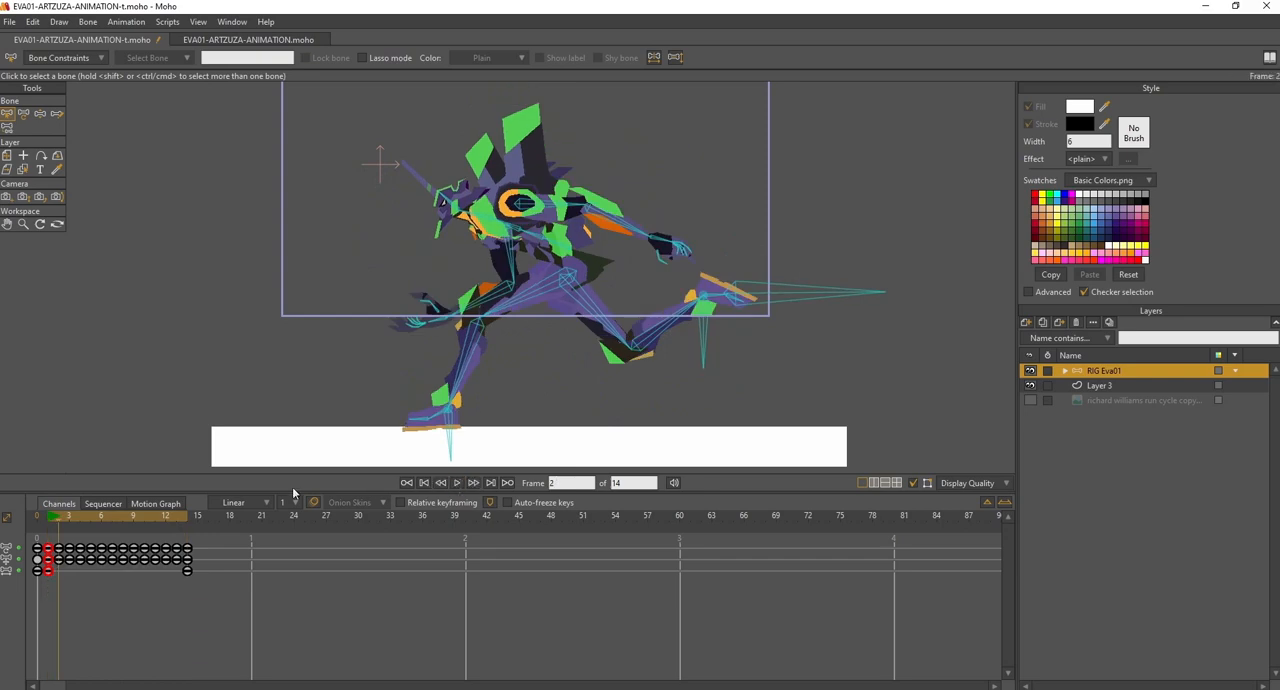
scroll(590, 262, up, 1)
scroll(537, 250, up, 1)
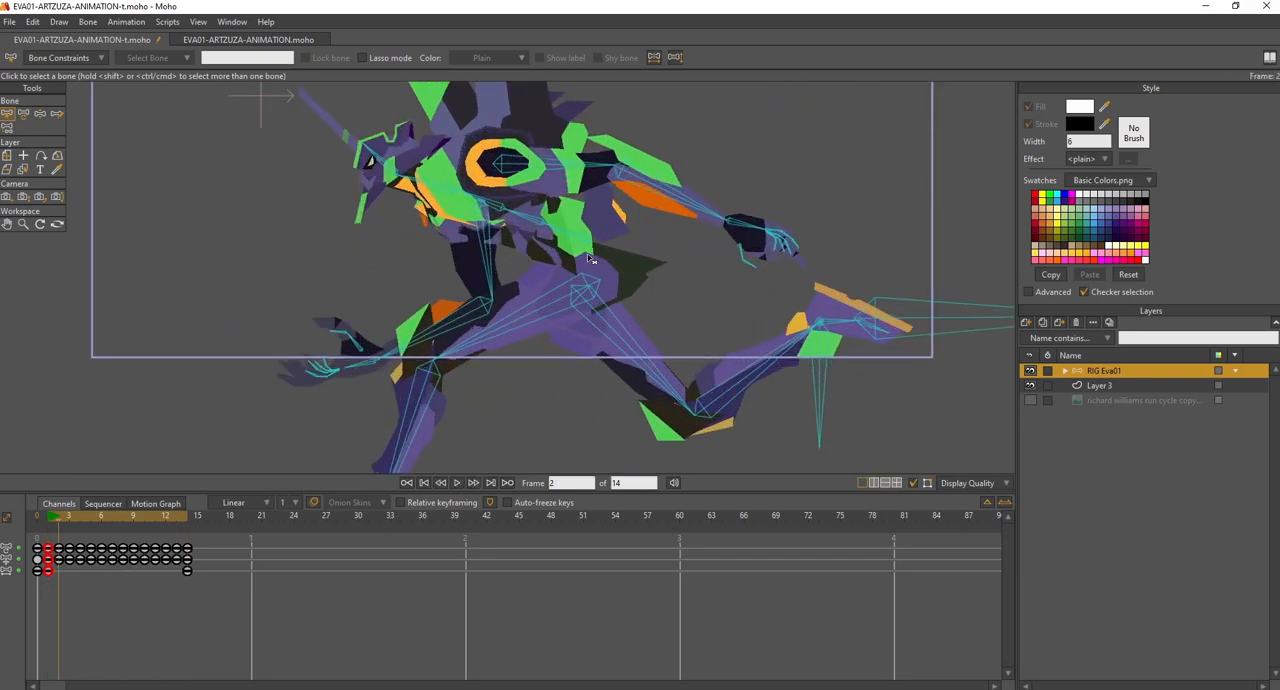
drag(665, 297, 692, 290)
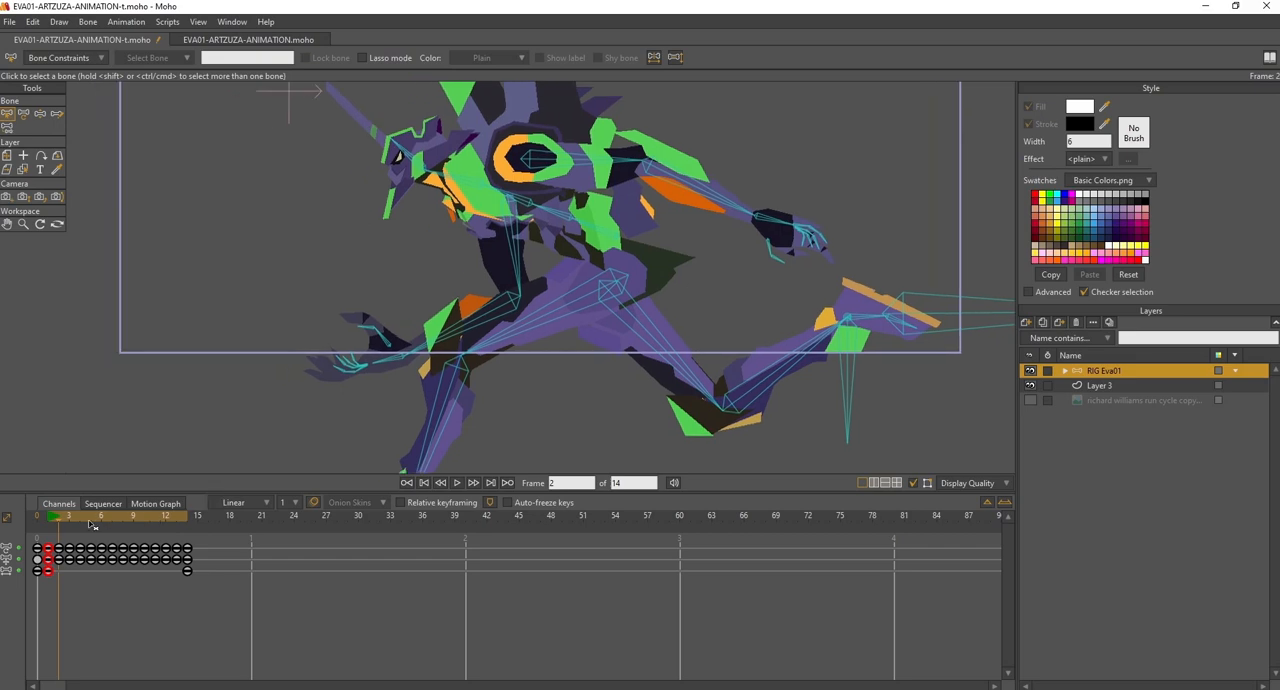
click(54, 520)
drag(609, 235, 583, 251)
scroll(594, 251, down, 2)
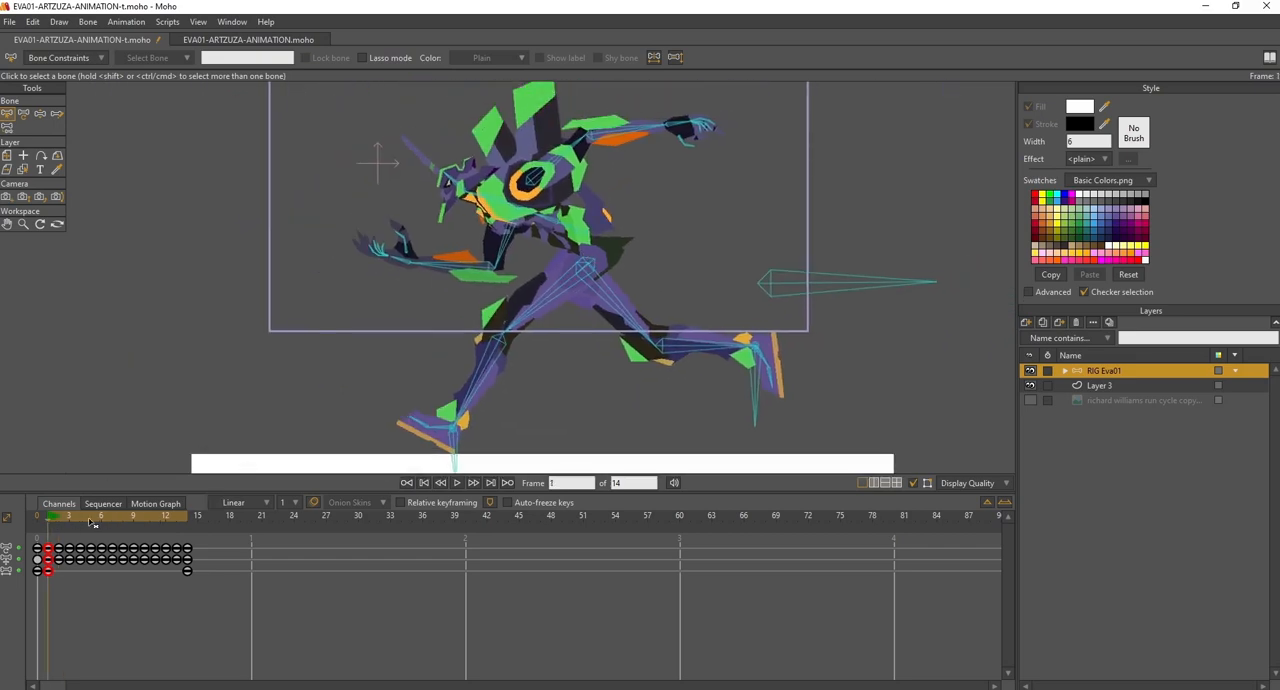
click(55, 521)
click(49, 520)
click(60, 522)
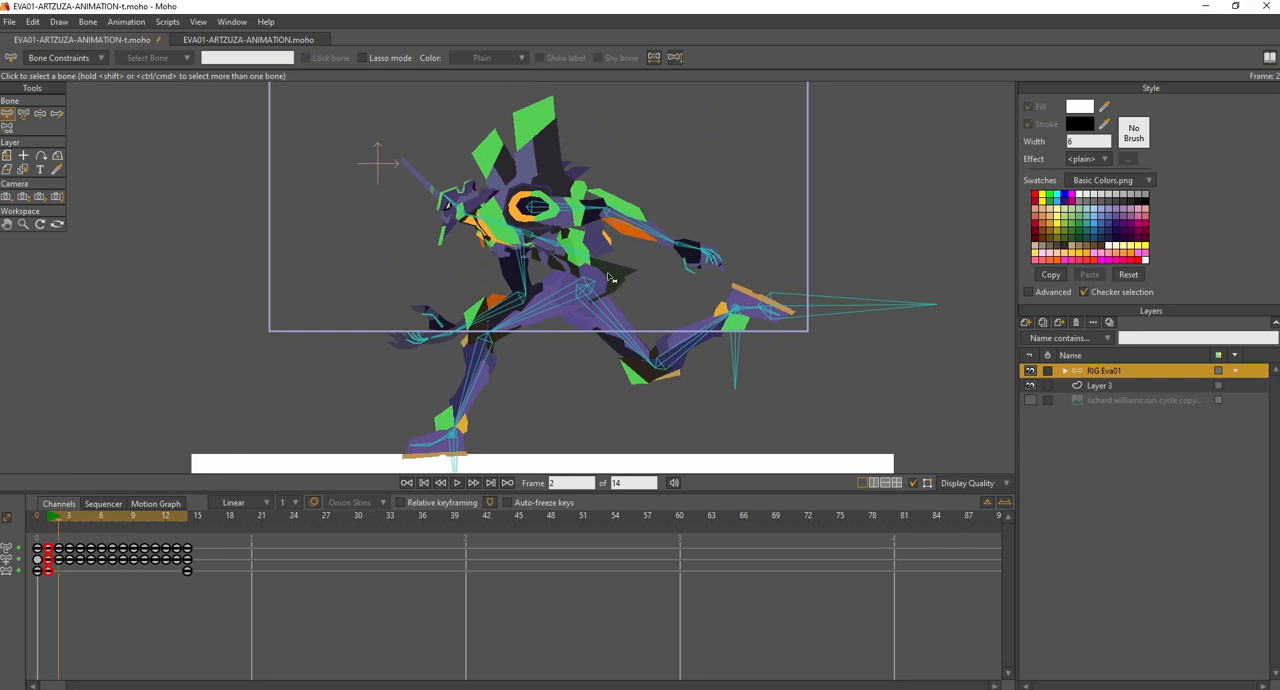
click(68, 515)
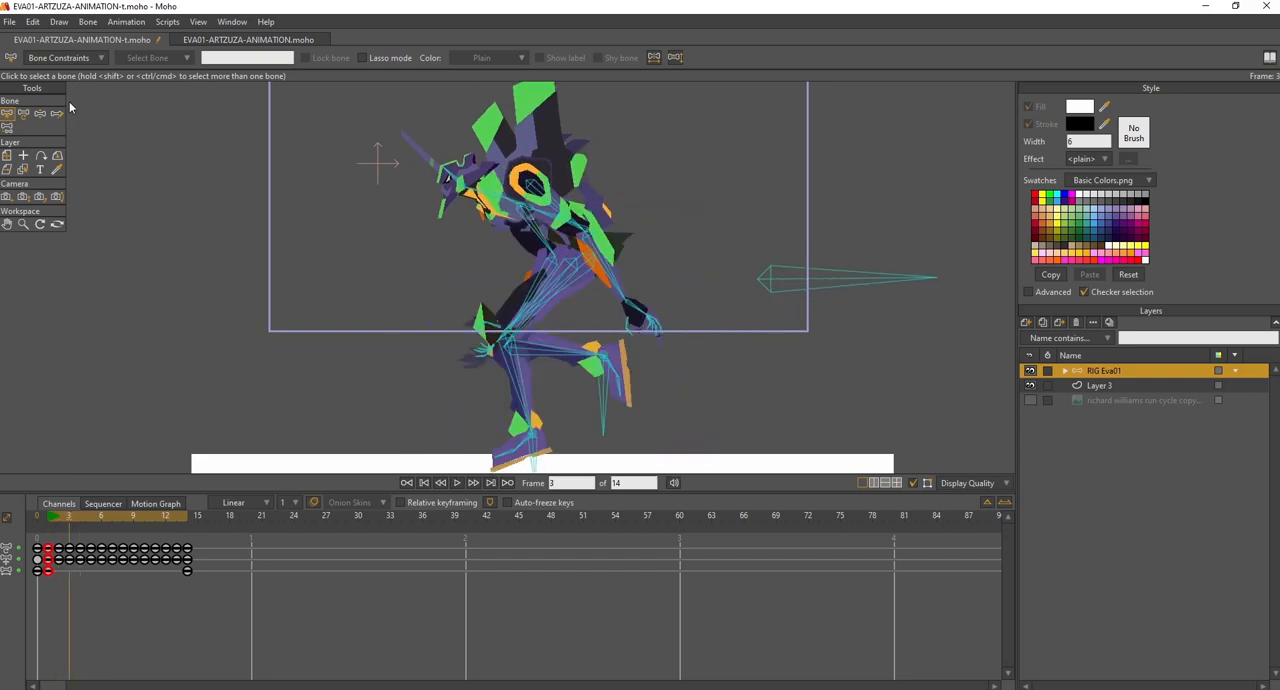
click(40, 113)
click(50, 517)
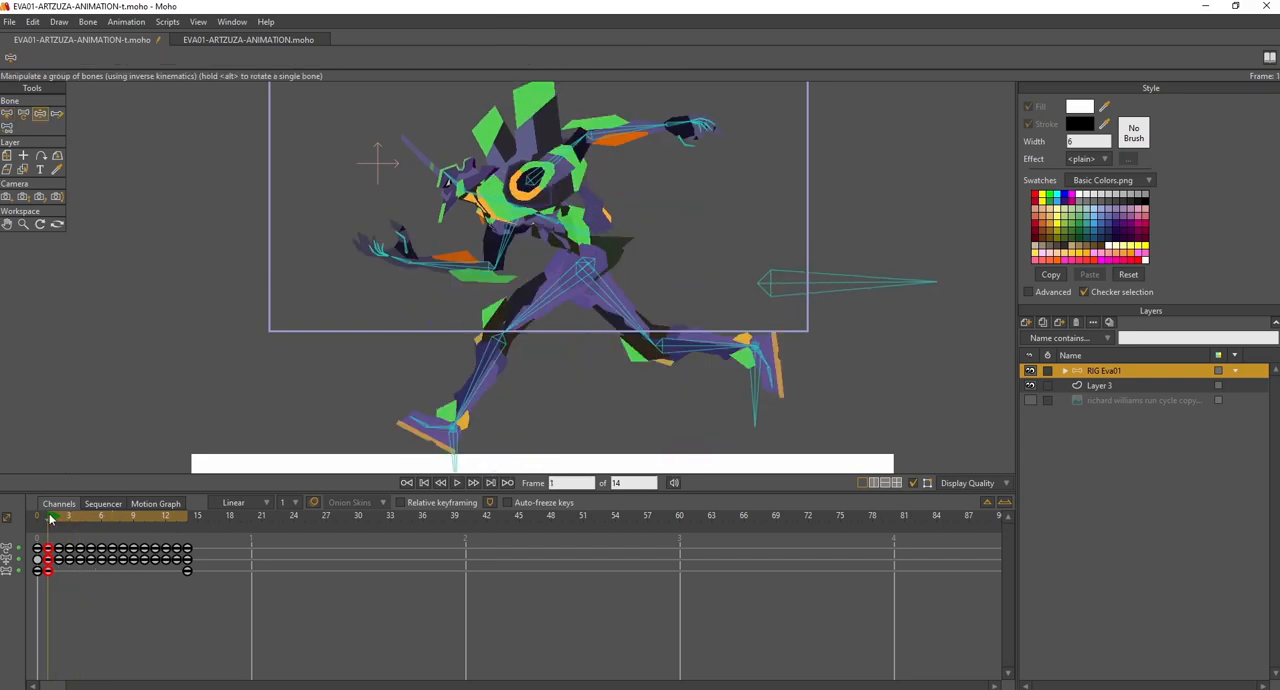
click(57, 517)
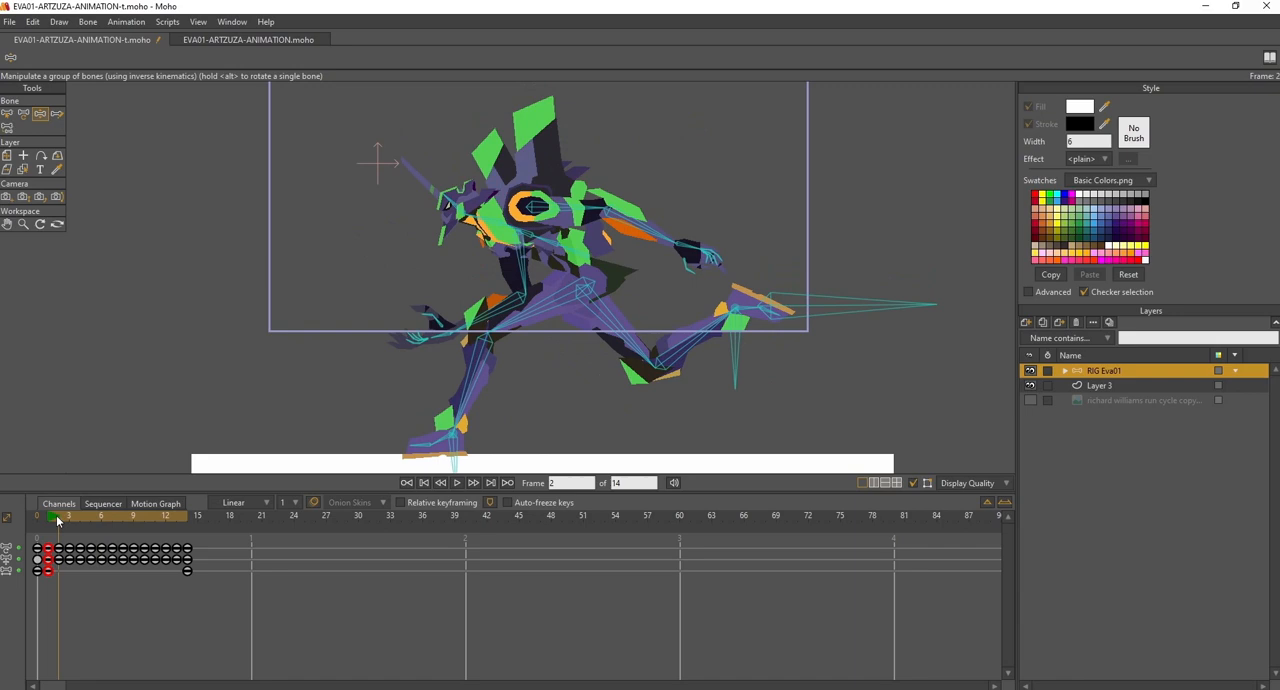
click(67, 517)
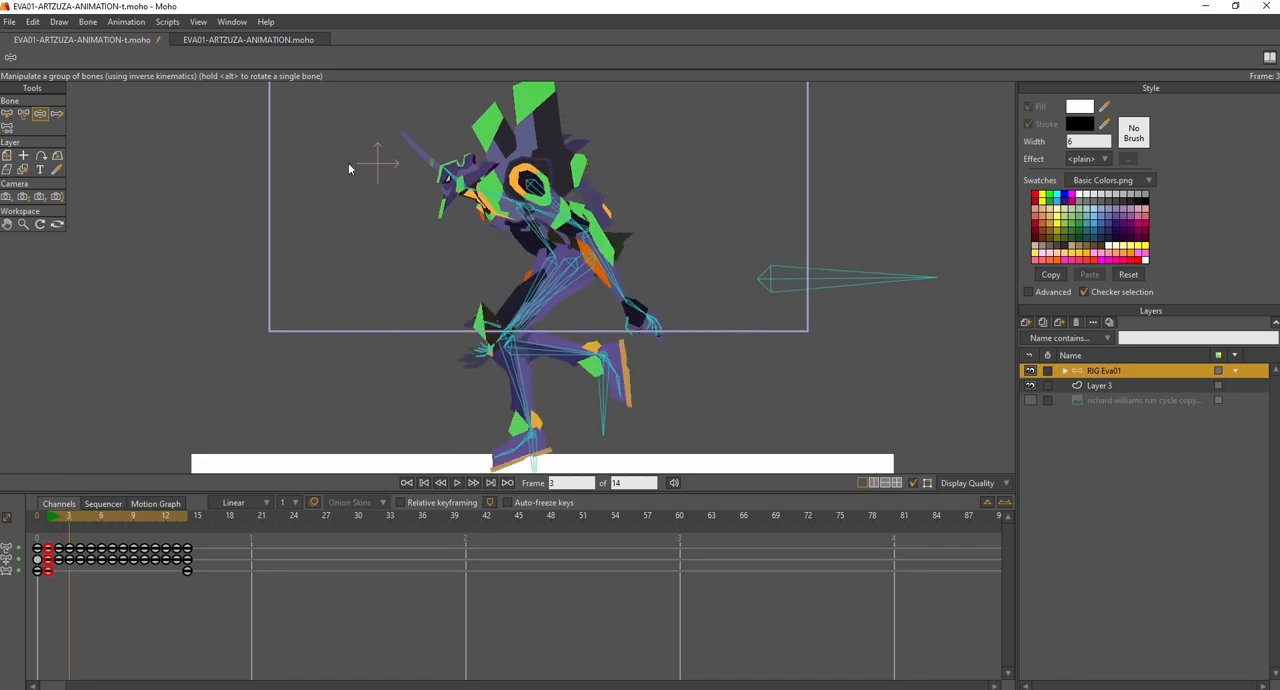
- At frame 3, rotate the torso bone to an angle of about -13.5 so the upper body stands more upright
click(23, 113)
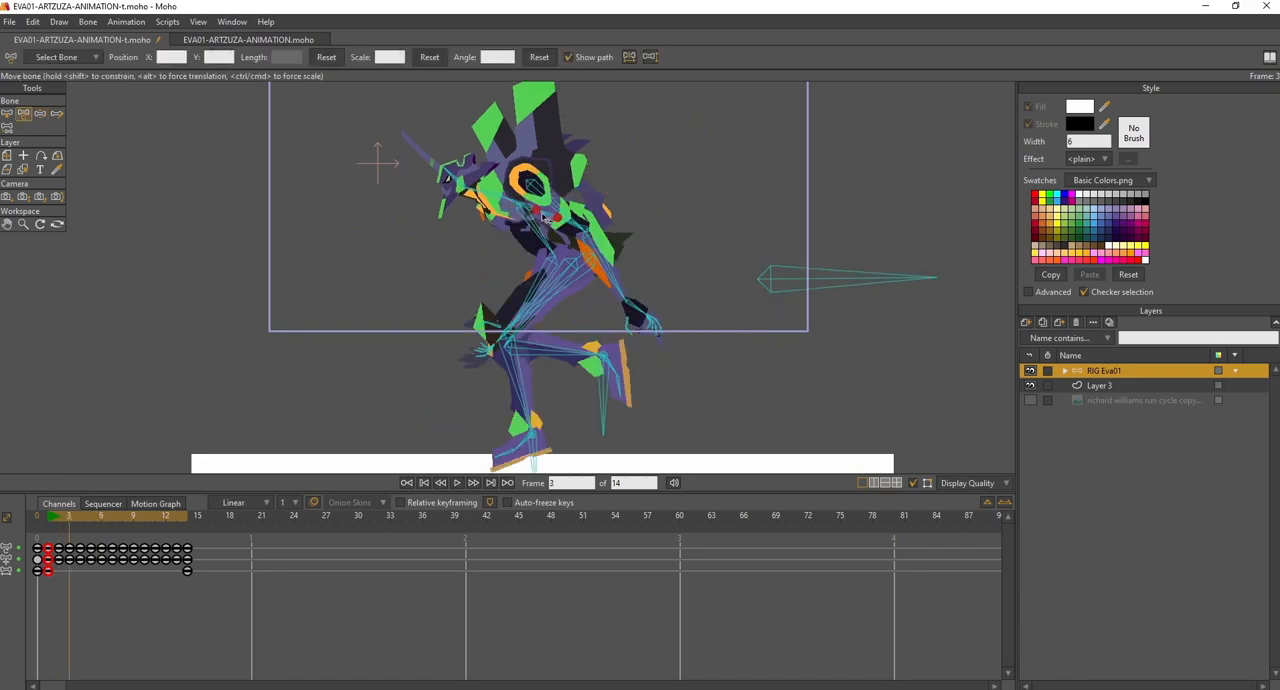
drag(547, 217, 515, 205)
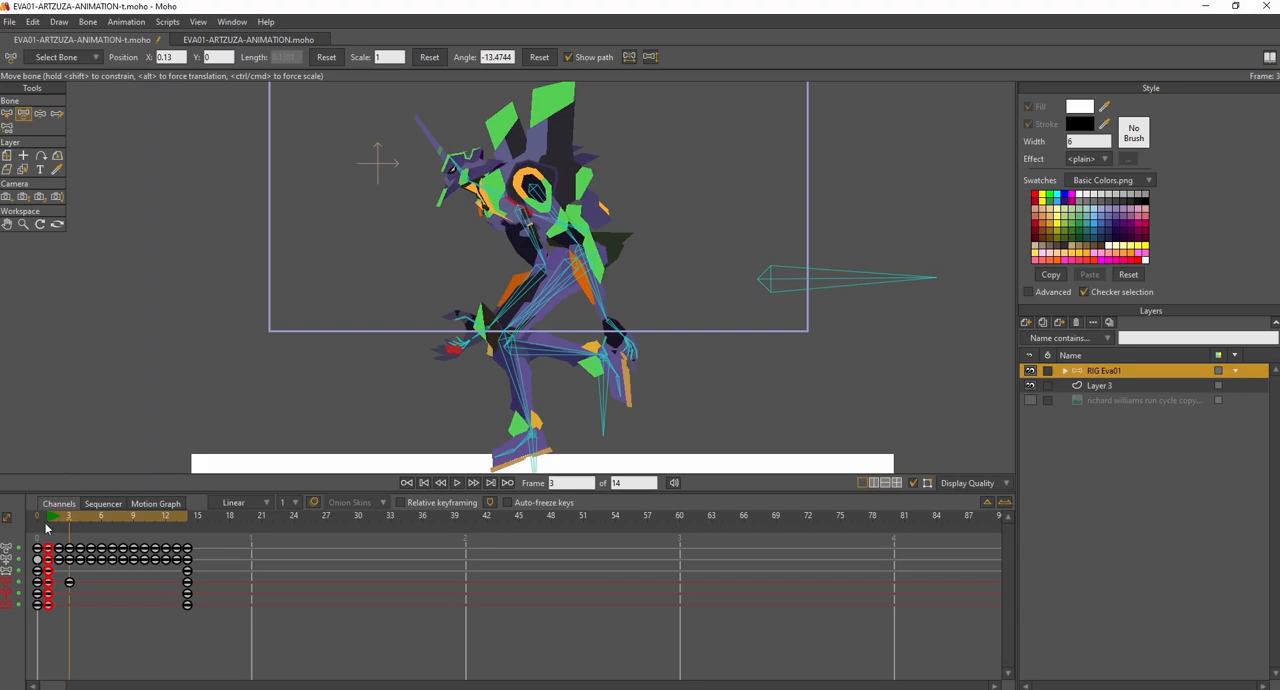
- At frame 5, rotate the torso bones so the upper body leans lower and forward, with the middle torso bone at about 13.6
click(50, 516)
drag(55, 516, 89, 524)
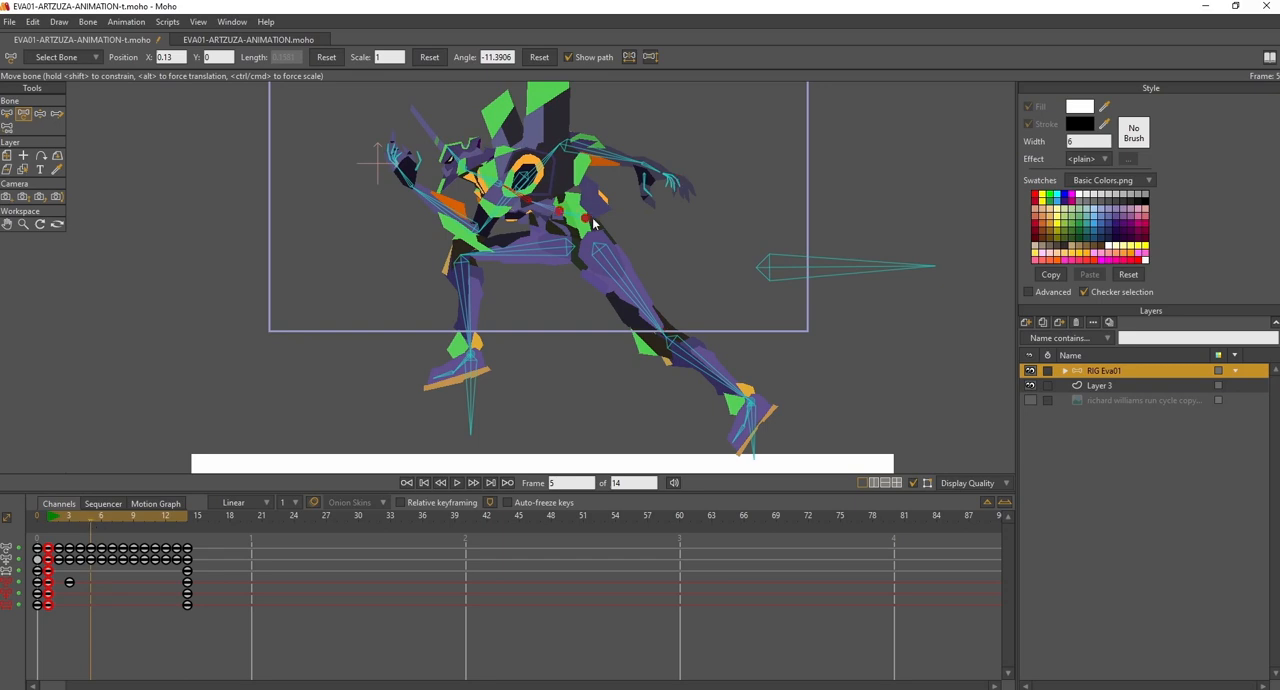
drag(583, 219, 551, 203)
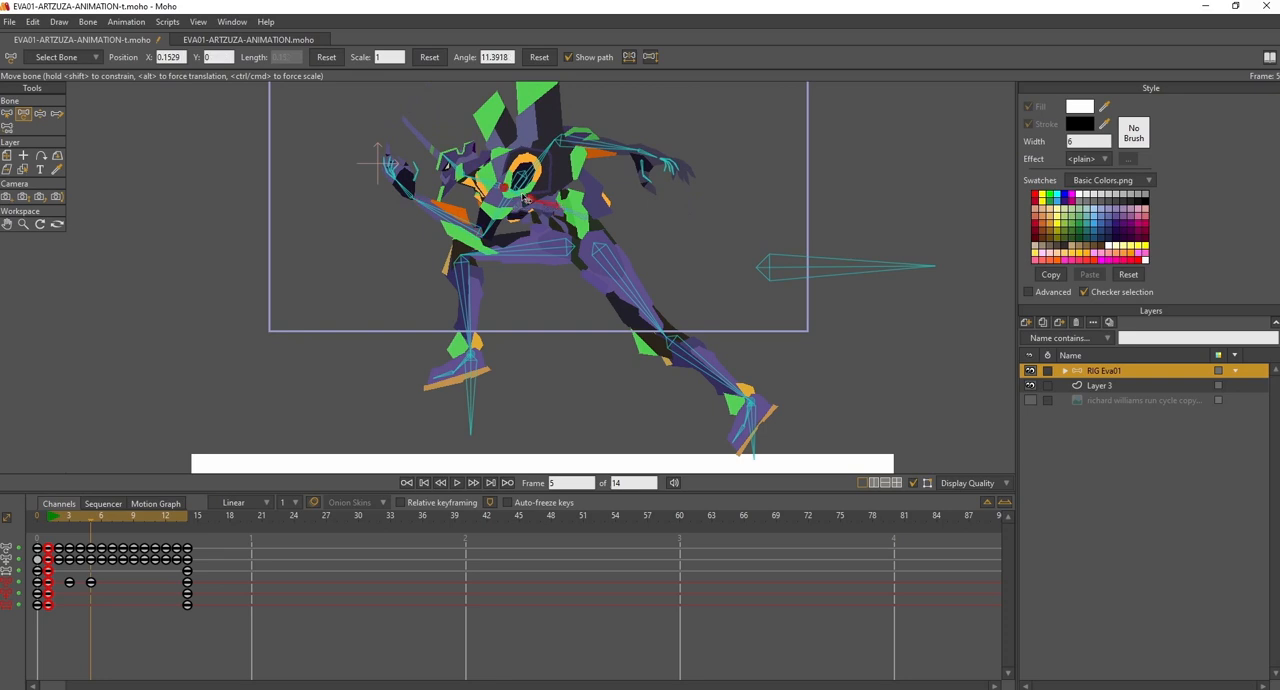
drag(520, 202, 514, 203)
click(487, 196)
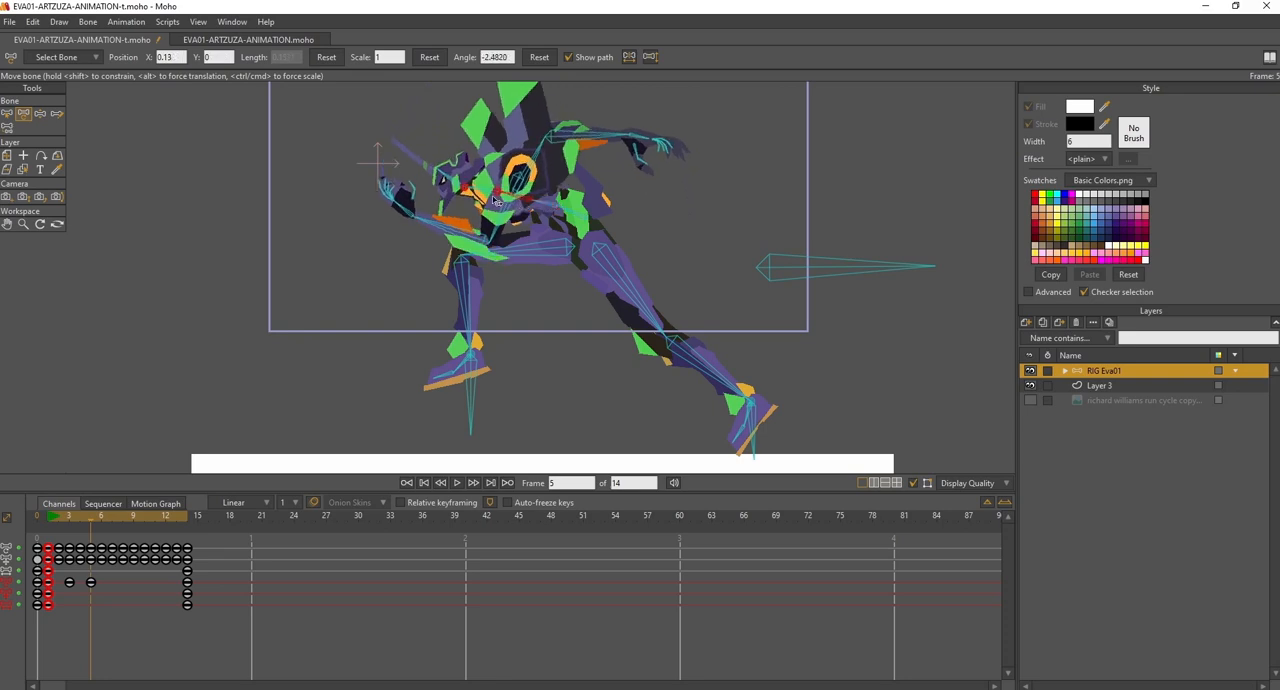
drag(484, 194, 443, 181)
click(546, 208)
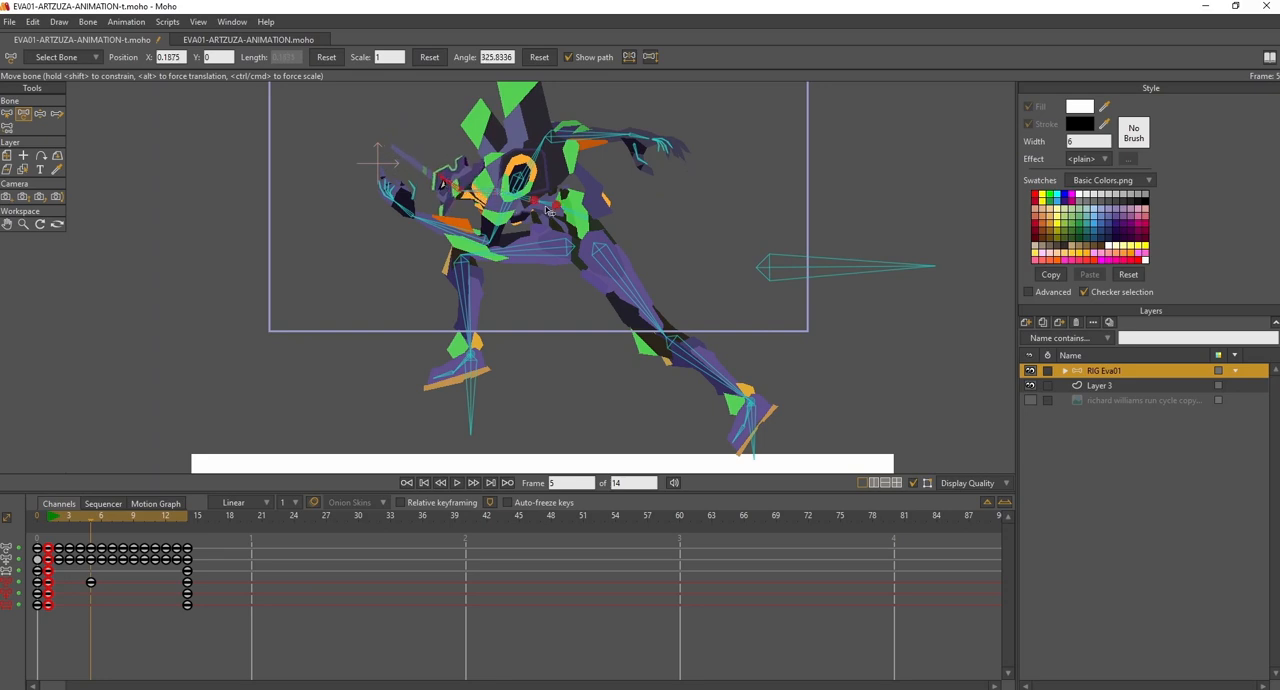
drag(548, 208, 550, 212)
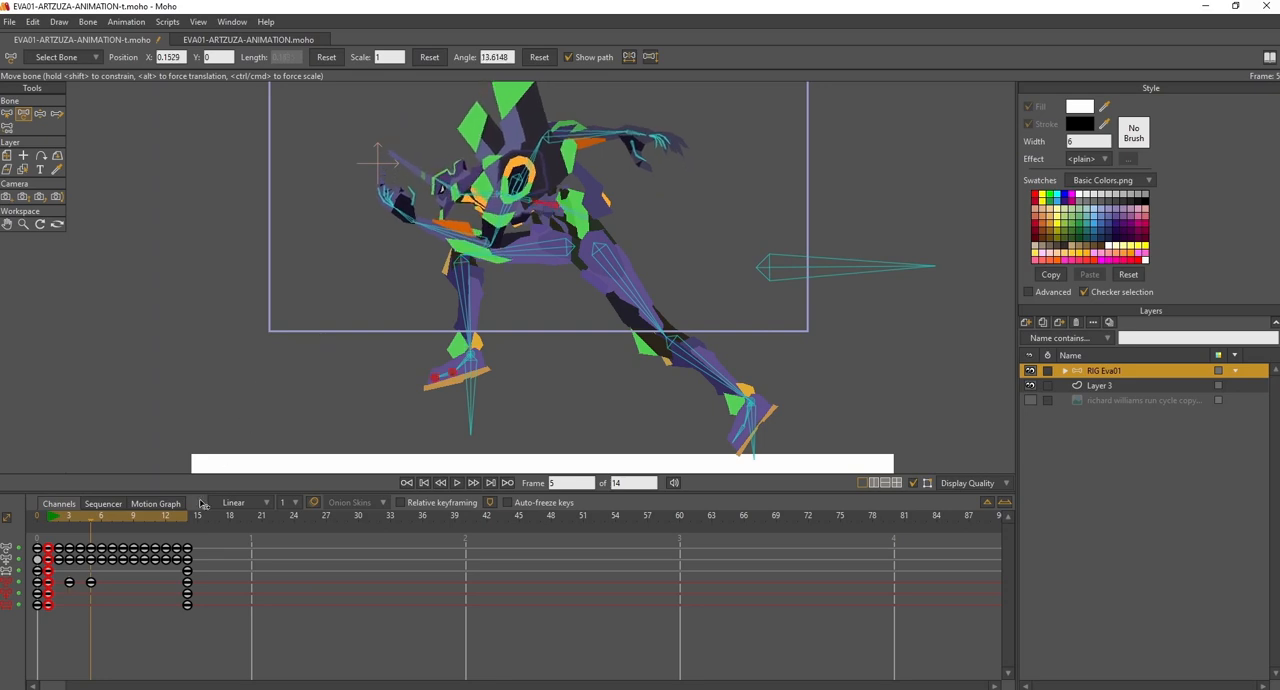
- Rotate the torso bones forward at frames 9 and 12, bringing the upper torso bone to about 4.3 at frame 12
drag(51, 516, 135, 548)
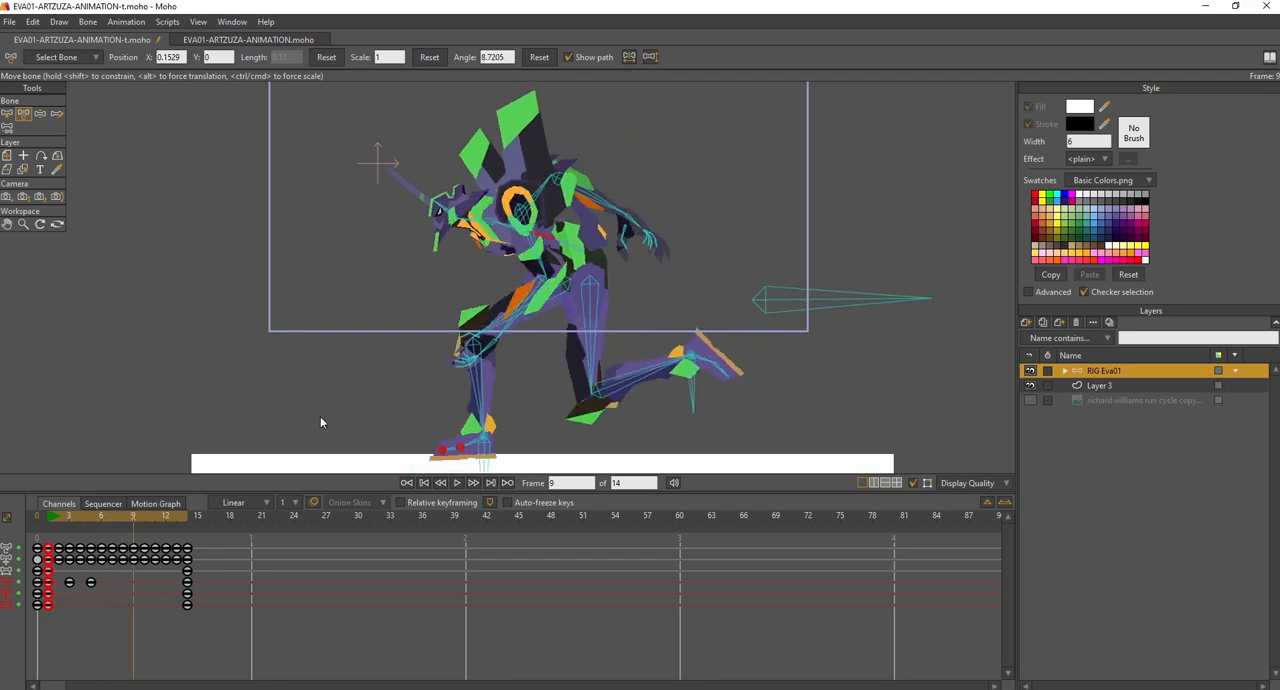
drag(566, 246, 497, 212)
drag(72, 519, 166, 524)
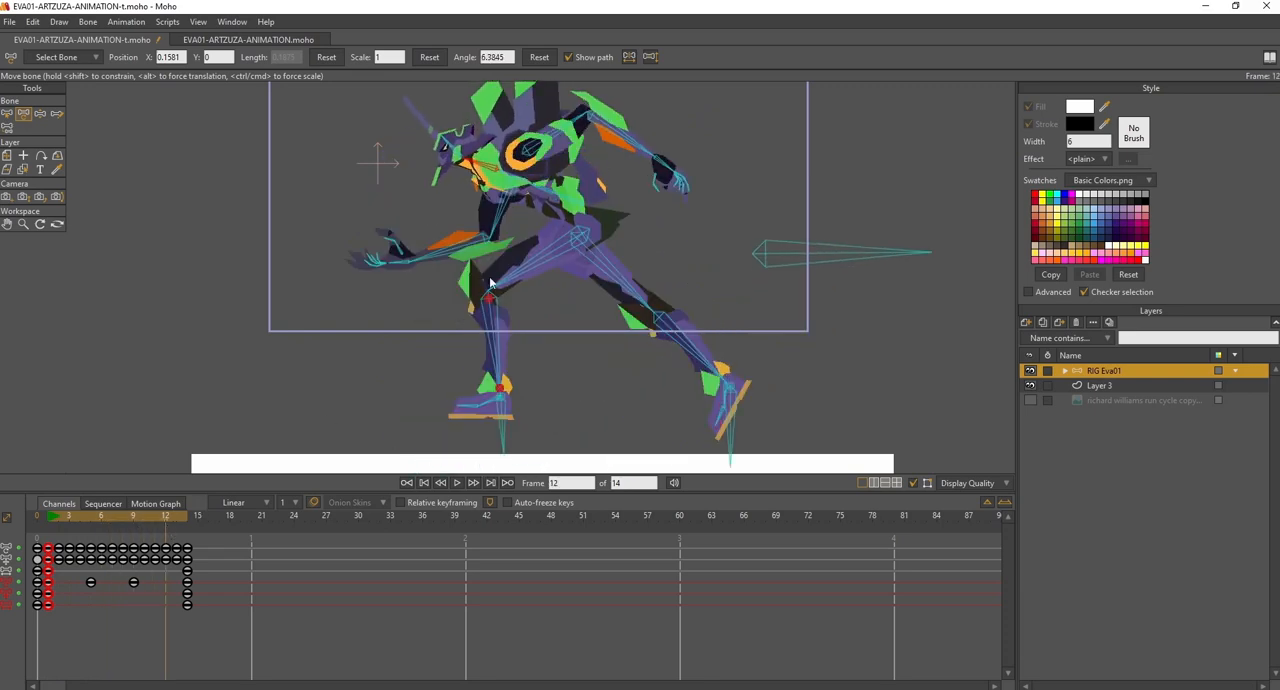
drag(575, 206, 540, 190)
click(588, 207)
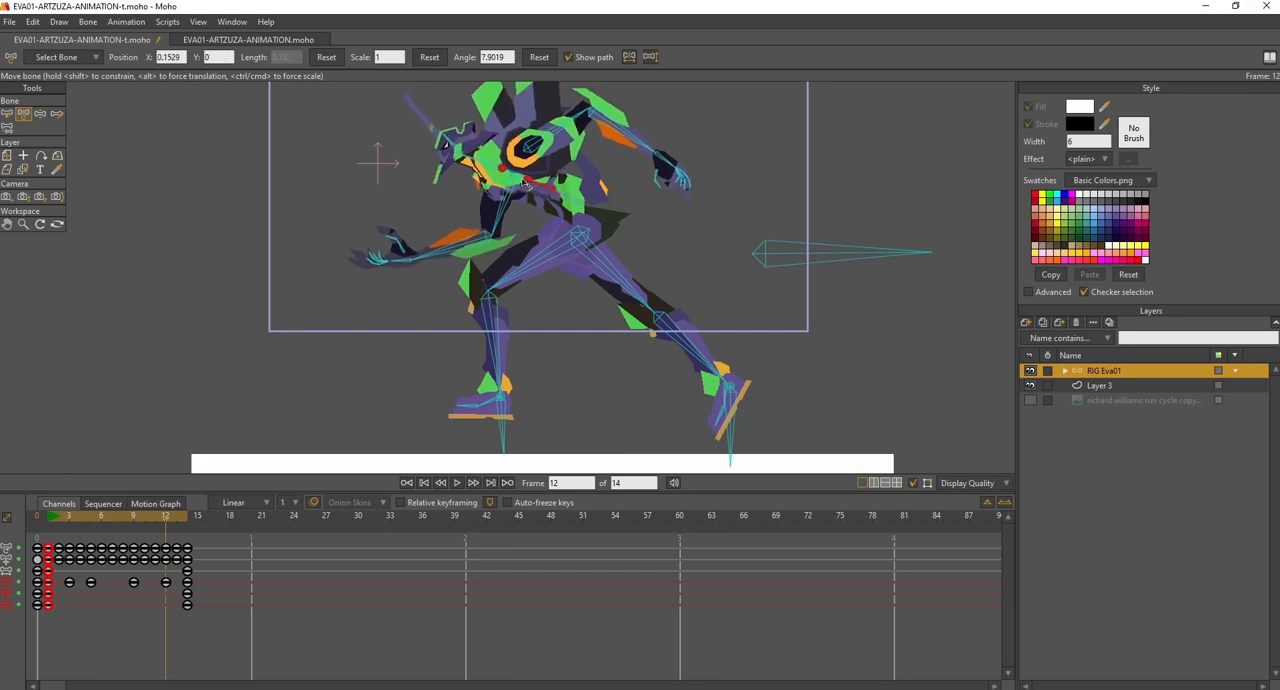
drag(522, 180, 517, 179)
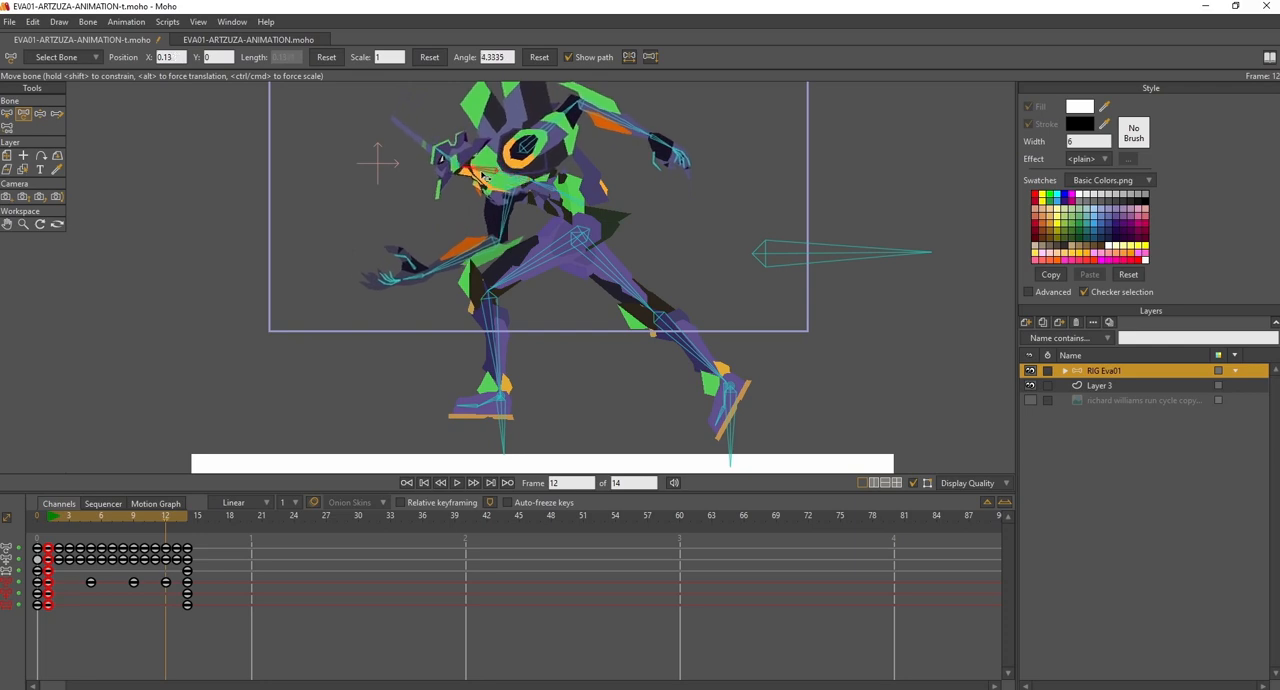
- Play the cycle to review the torso motion, and compare the arm poses at frames 1 and 2
drag(52, 520, 219, 520)
click(456, 483)
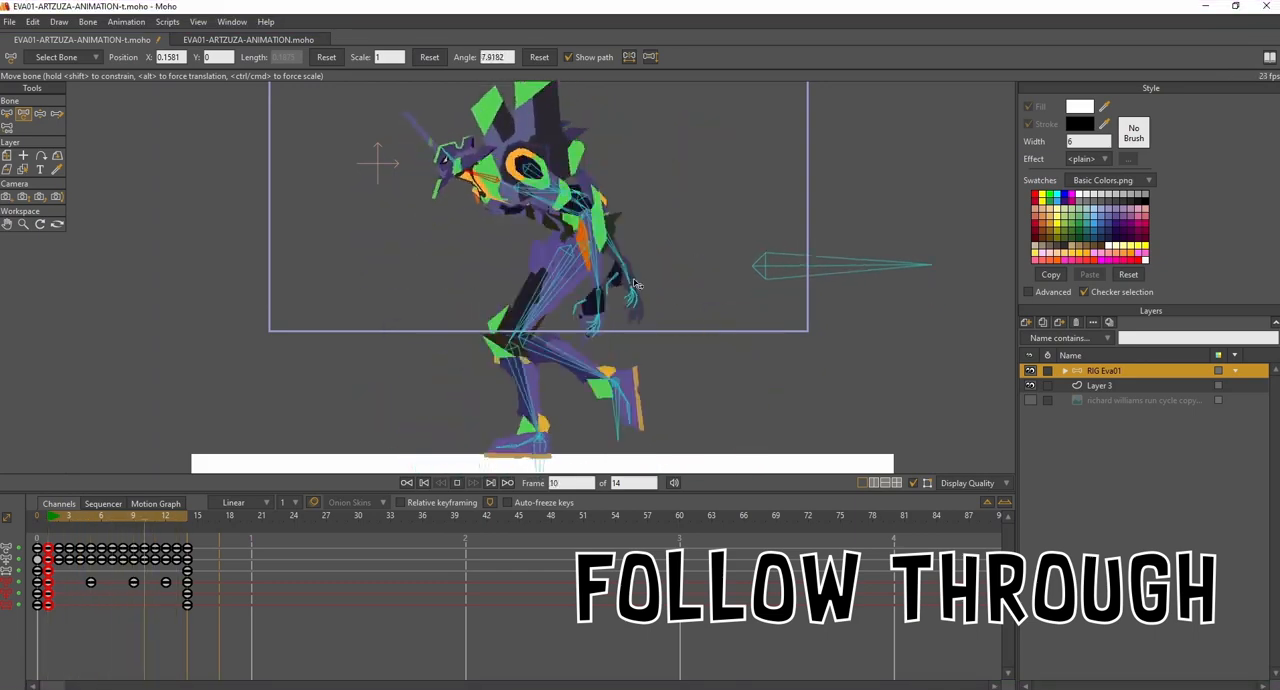
click(458, 483)
mouse_move(55, 520)
mouse_down()
mouse_move(65, 517)
mouse_move(53, 520)
mouse_up()
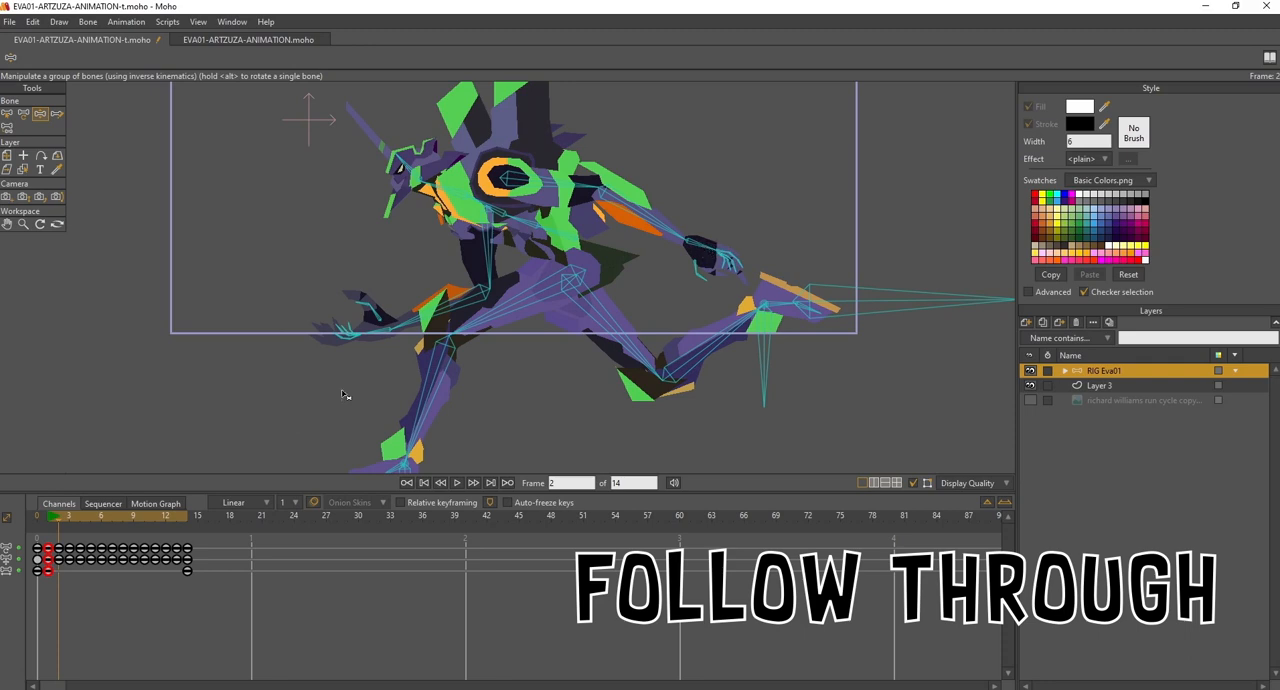
drag(52, 521, 57, 521)
click(52, 521)
drag(50, 521, 53, 526)
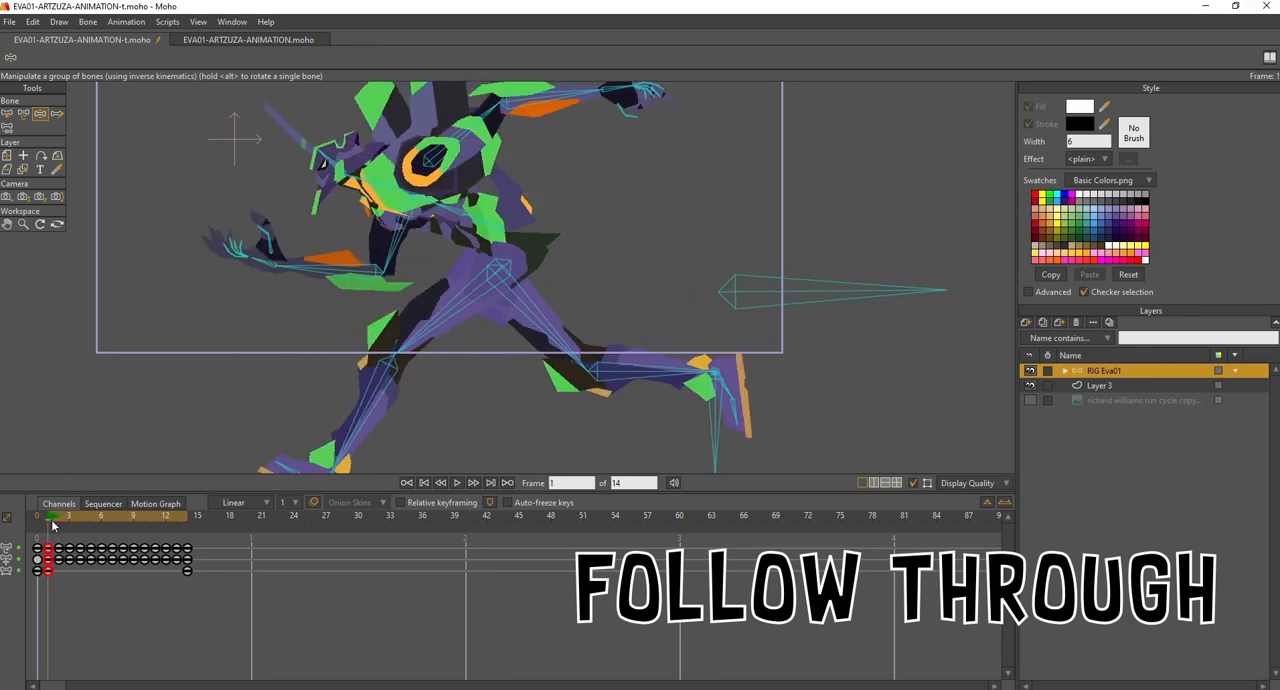
drag(648, 198, 637, 250)
drag(546, 235, 548, 256)
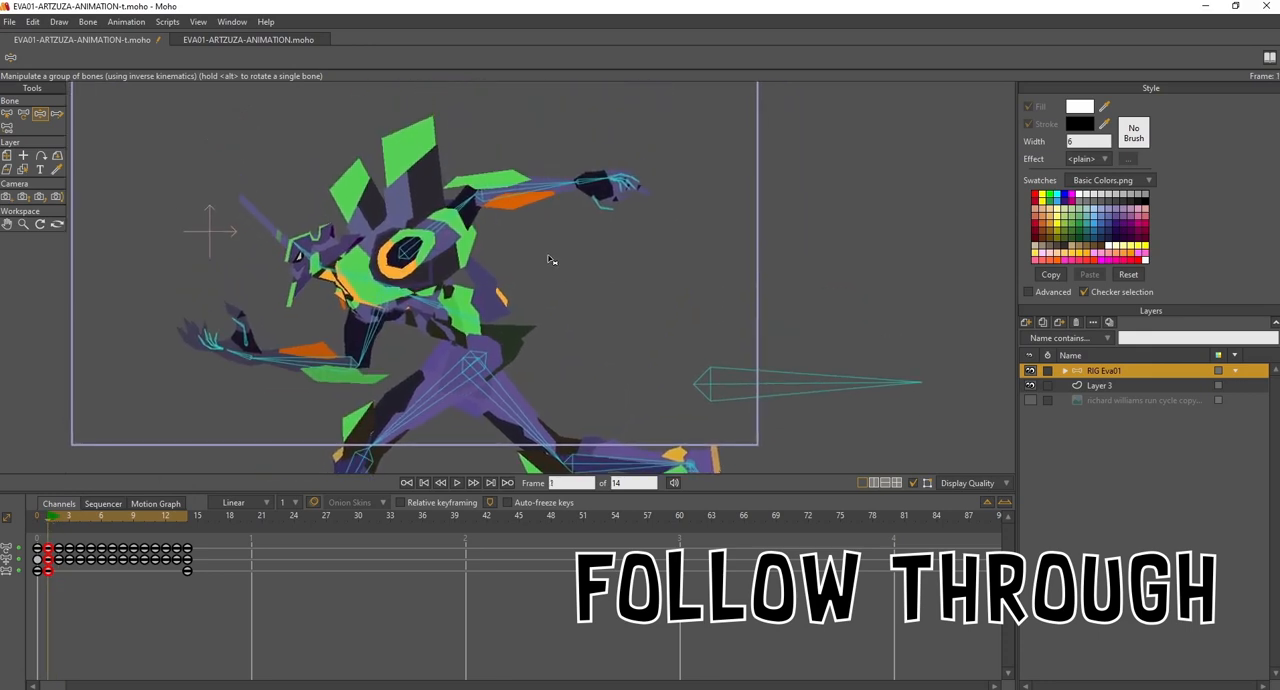
click(23, 113)
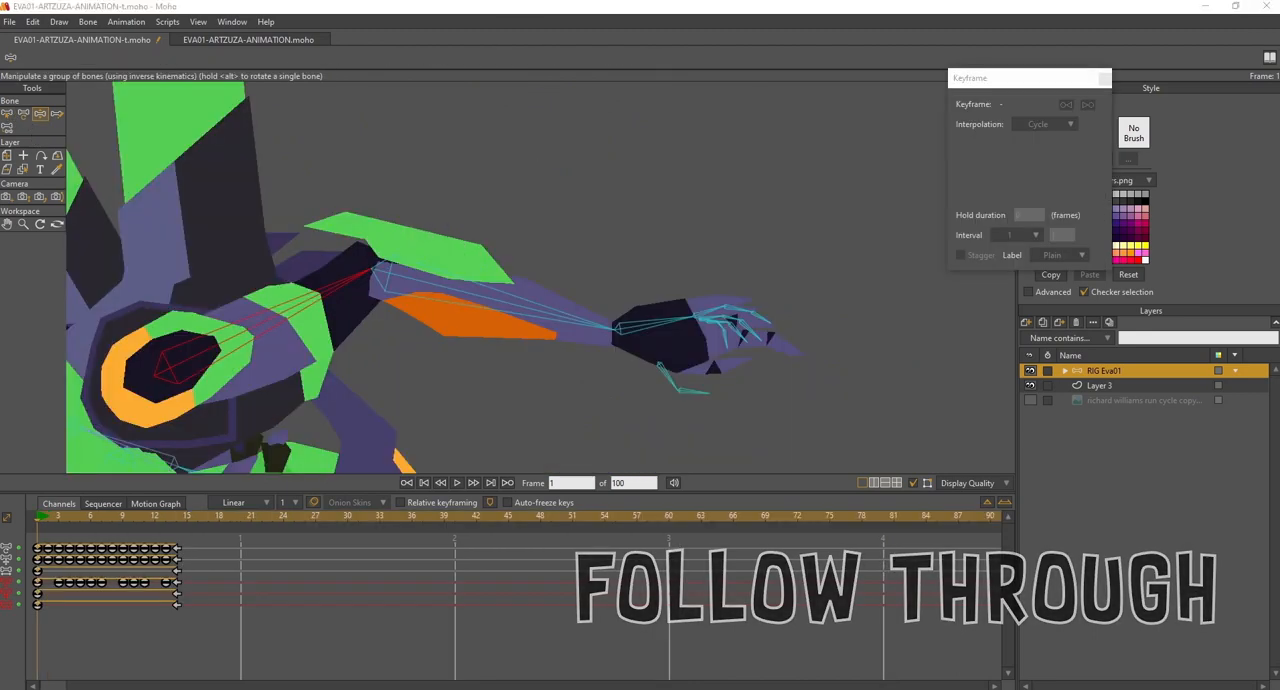
- Try an arm follow-through at frame 1 by rotating the back upper arm, forearm and hand bones one after another
click(329, 286)
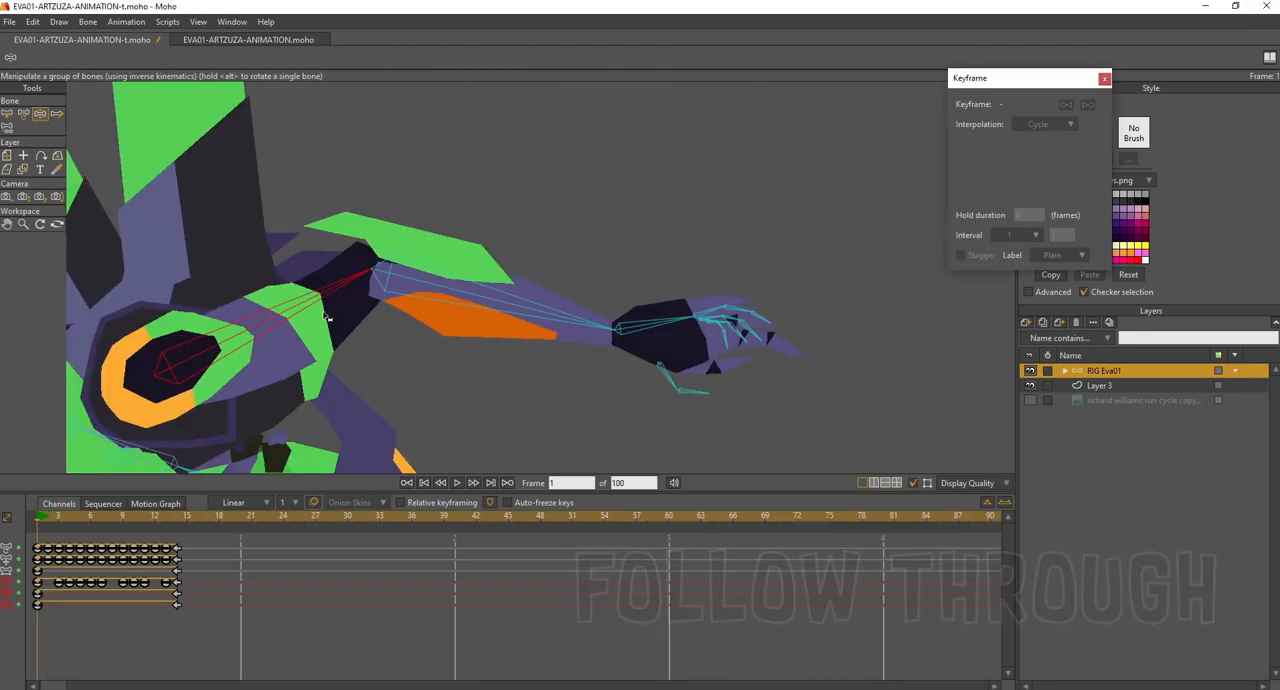
mouse_move(281, 322)
mouse_down()
mouse_move(277, 353)
mouse_move(265, 314)
mouse_move(304, 324)
mouse_up()
drag(490, 333, 438, 375)
drag(621, 413, 687, 372)
drag(672, 266, 703, 266)
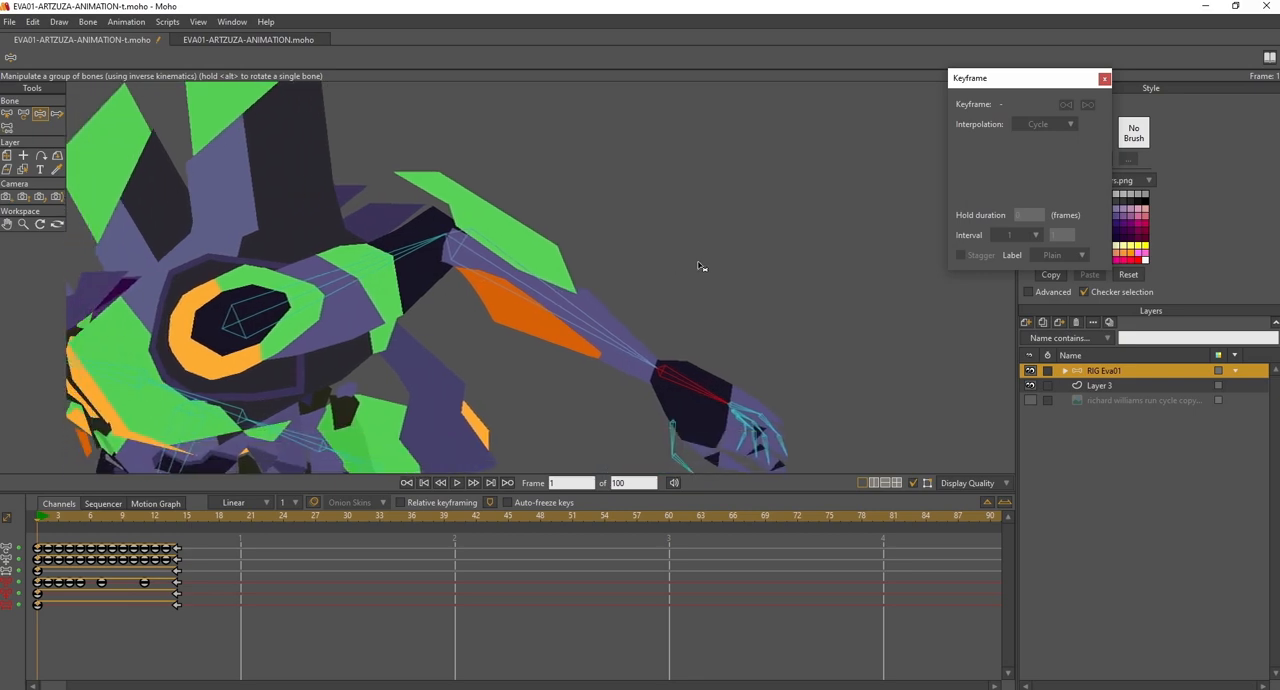
drag(644, 302, 650, 281)
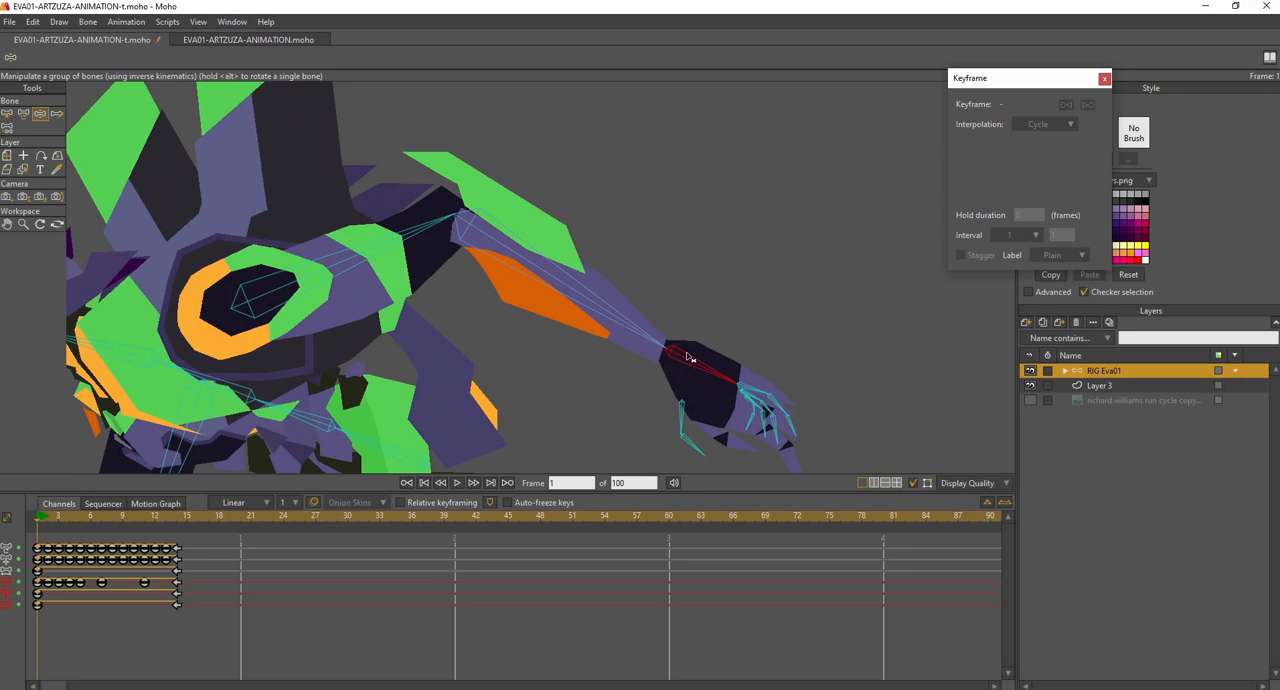
drag(500, 243, 432, 292)
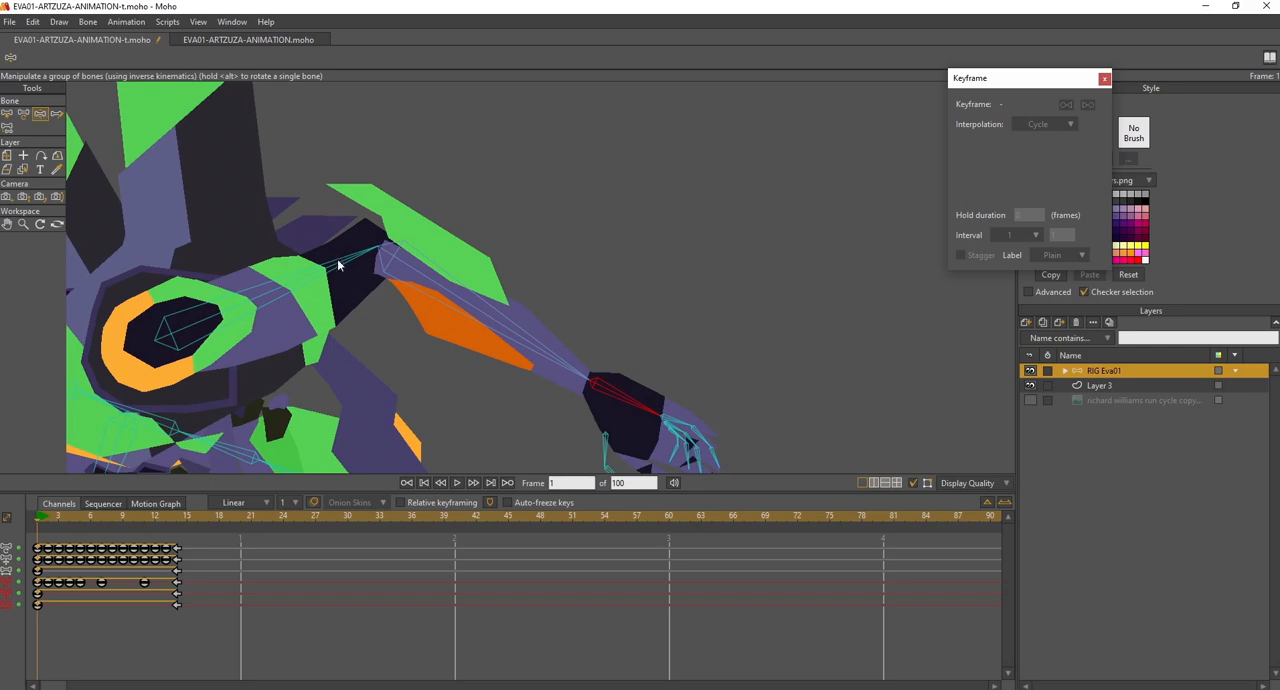
- Try swinging the back forearm up and down at frame 1, with the hand bone trailing behind each swing
drag(621, 322, 718, 189)
drag(605, 188, 551, 219)
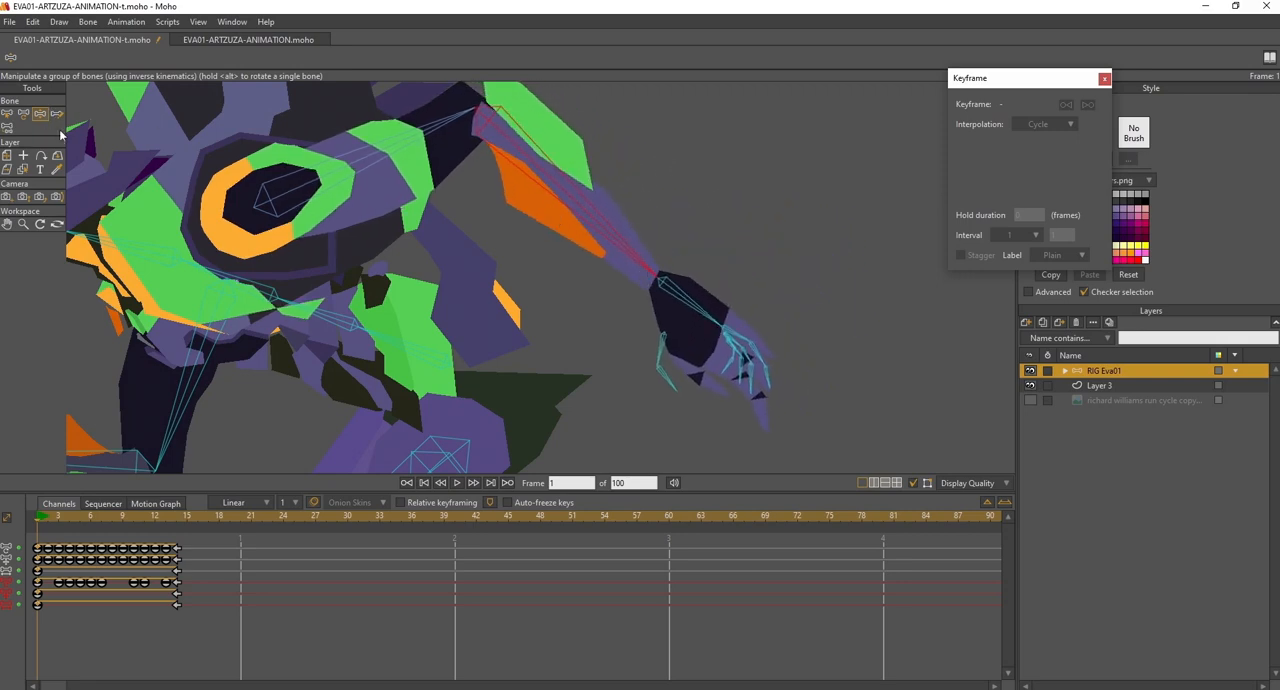
mouse_move(688, 305)
mouse_down()
mouse_move(705, 252)
mouse_move(675, 291)
mouse_up()
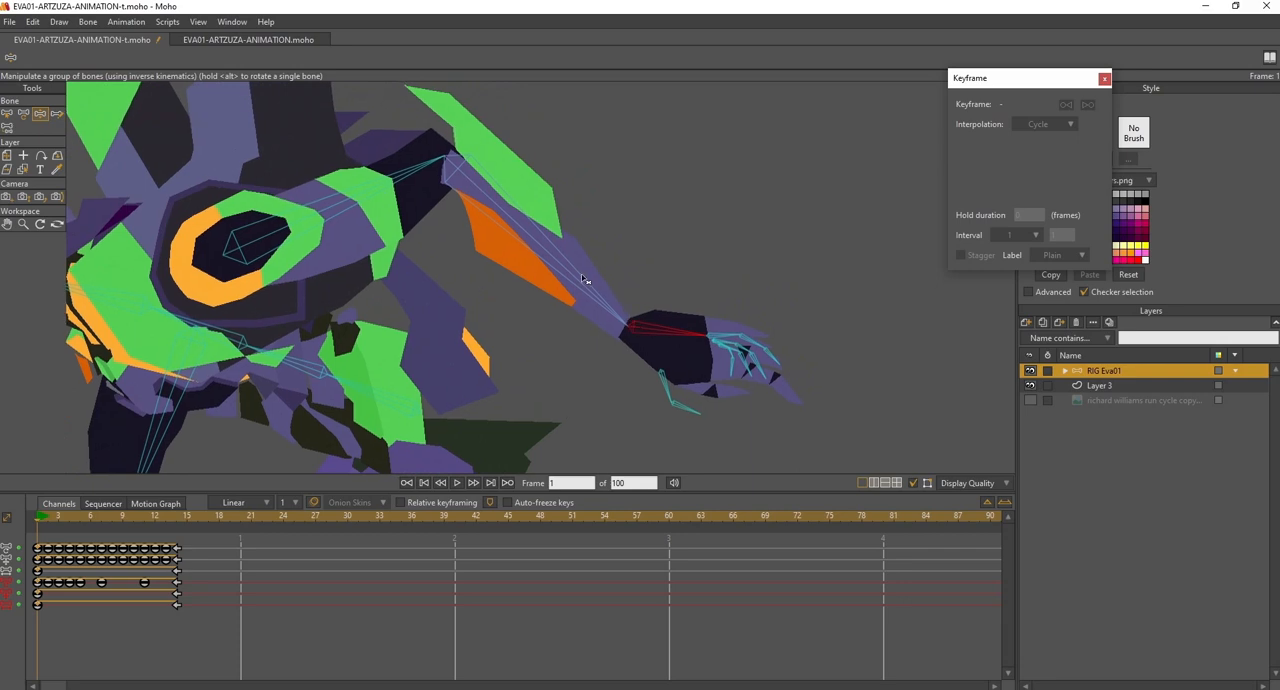
drag(567, 261, 534, 309)
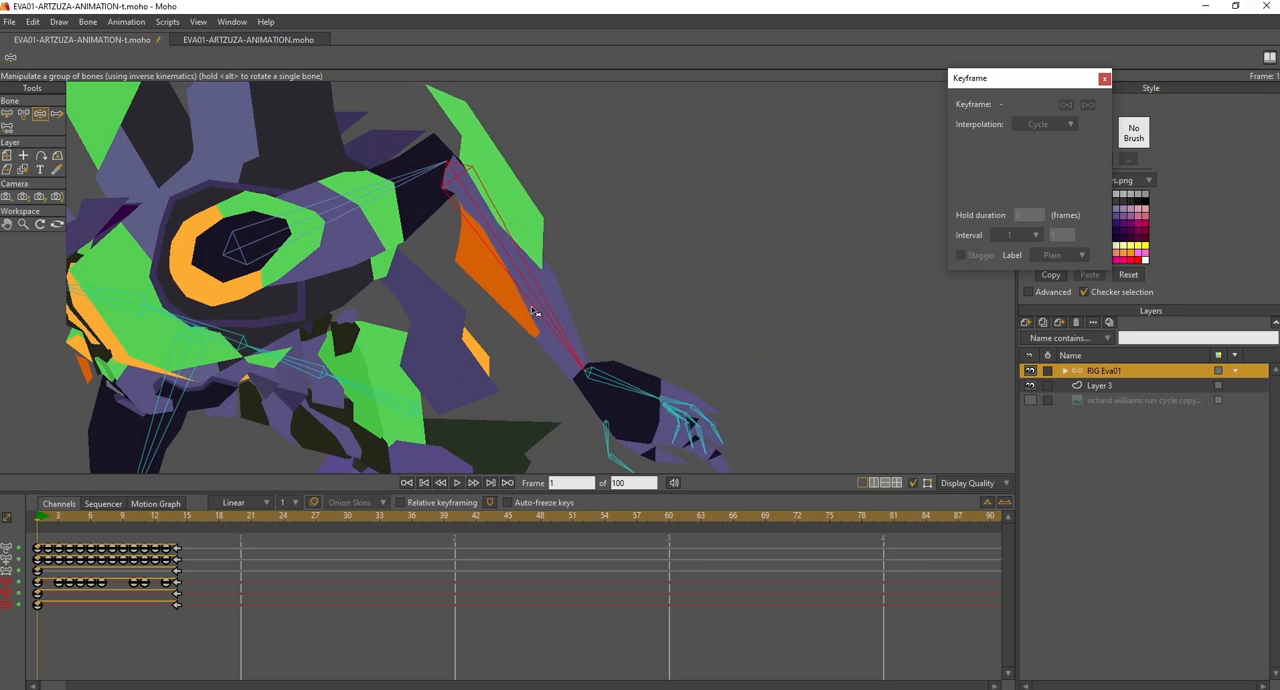
click(607, 380)
drag(607, 380, 567, 416)
drag(683, 365, 777, 334)
drag(727, 276, 563, 275)
drag(667, 304, 629, 286)
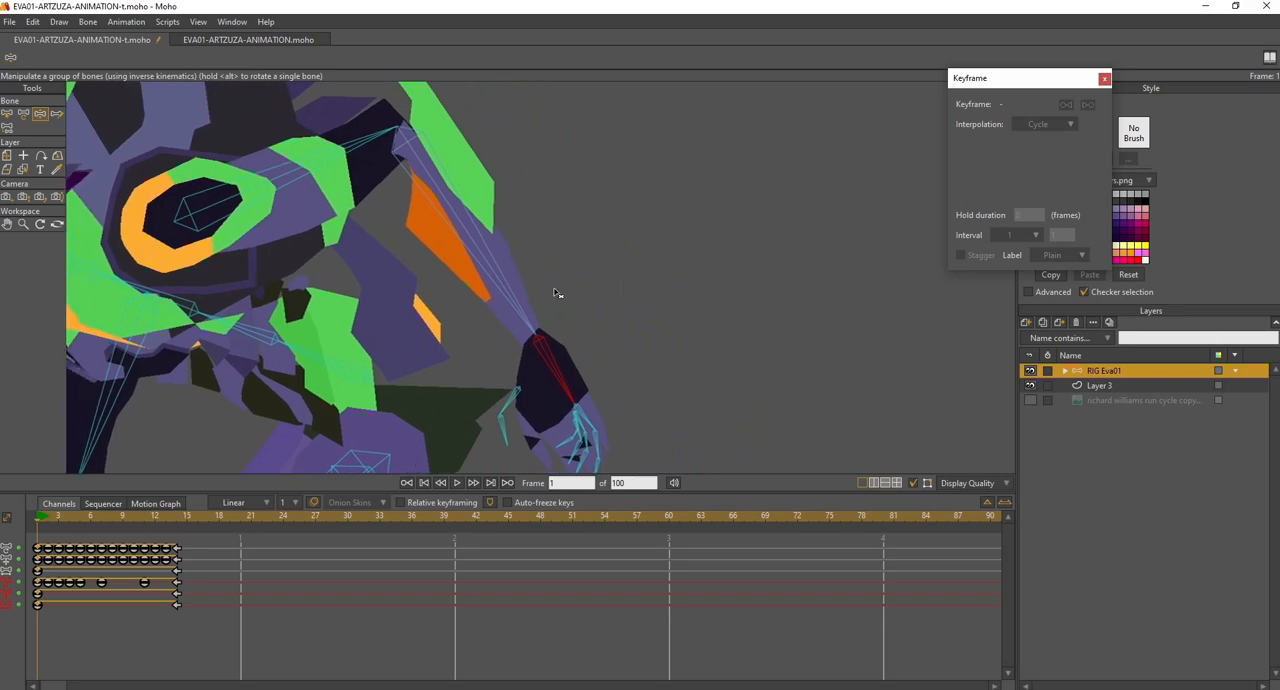
- Try another raise and drop of the back forearm, rotating the hand bone to drag behind it
drag(512, 342, 634, 194)
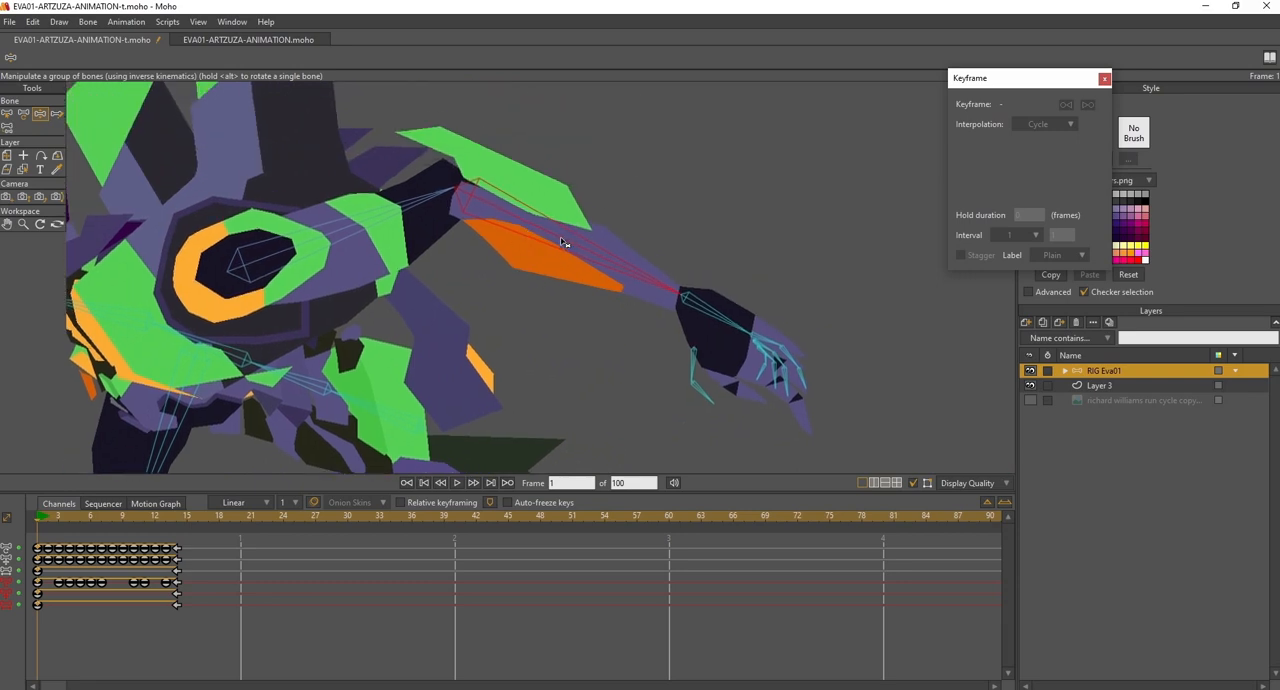
drag(573, 246, 631, 353)
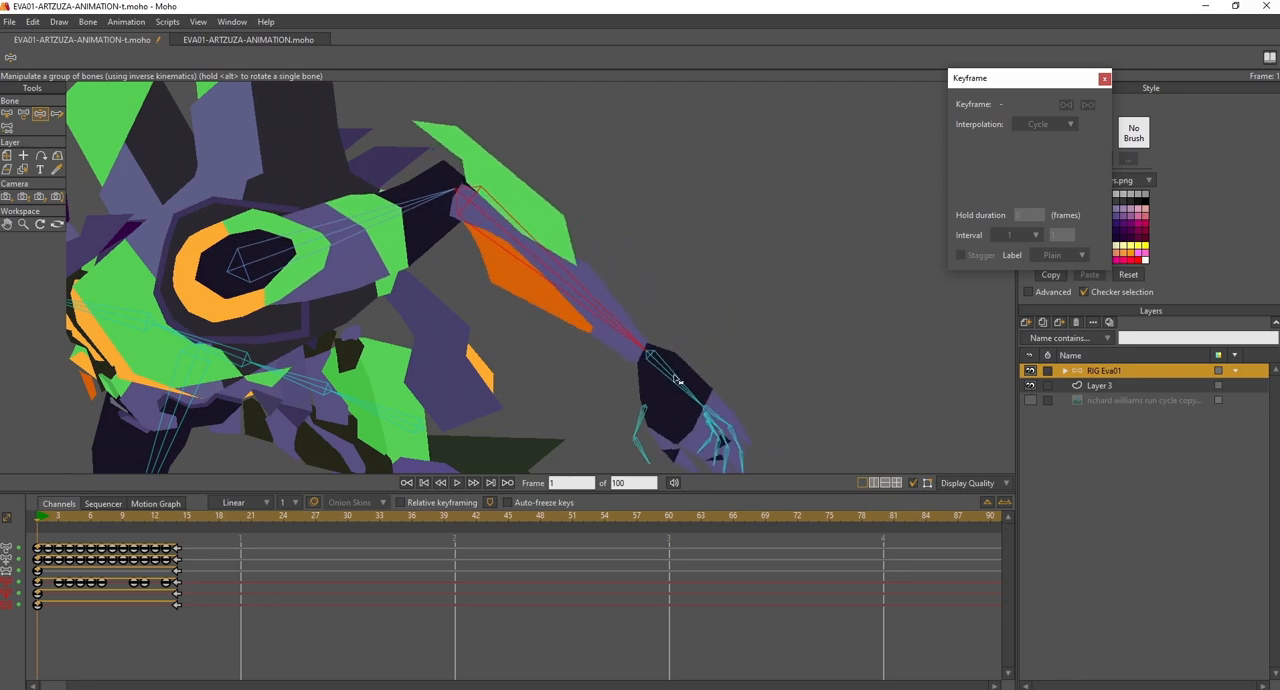
mouse_move(671, 381)
mouse_down()
mouse_move(674, 358)
mouse_move(651, 388)
mouse_up()
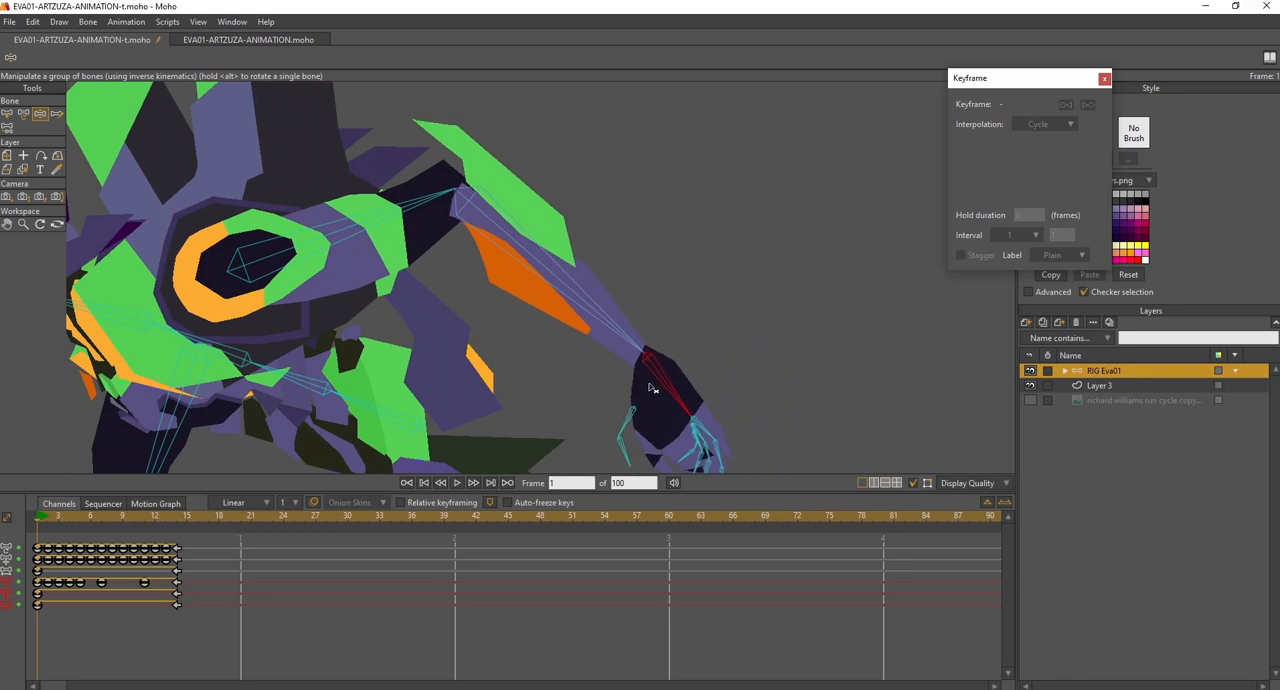
drag(690, 318, 731, 312)
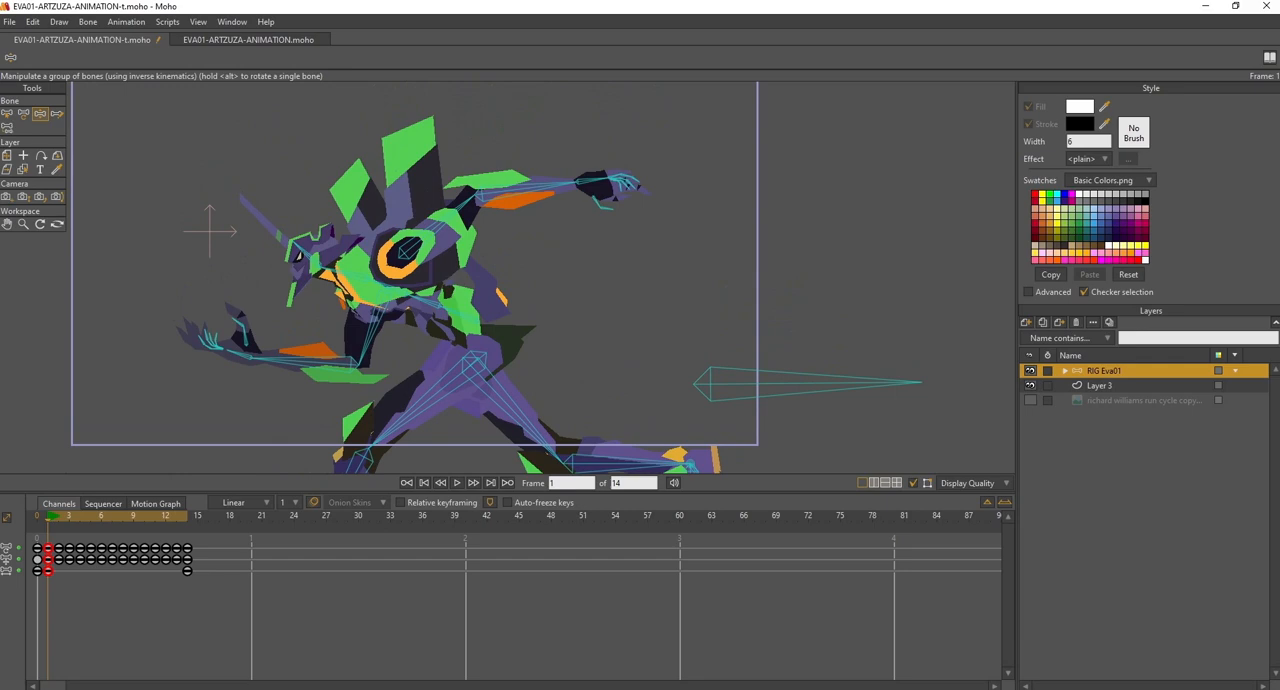
- Select the back forearm bone, compare frames 1 and 2, and select the back hand bone at frame 1
click(7, 113)
click(538, 203)
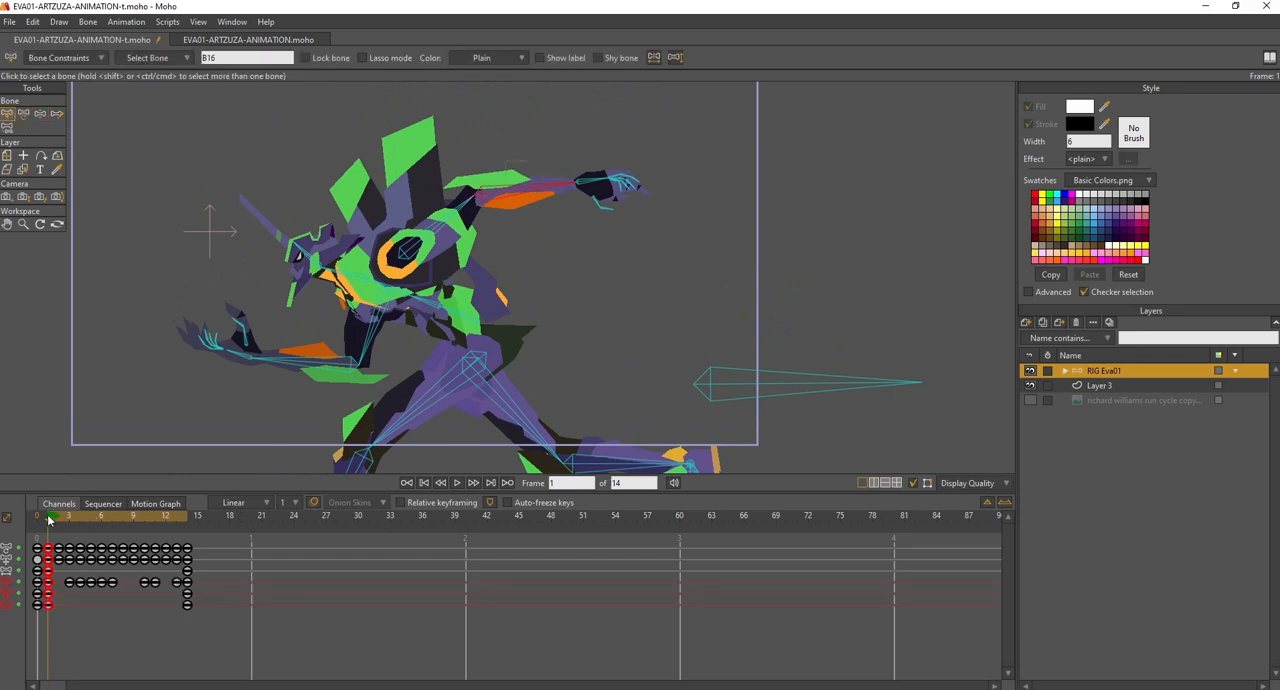
click(58, 519)
click(51, 517)
click(595, 190)
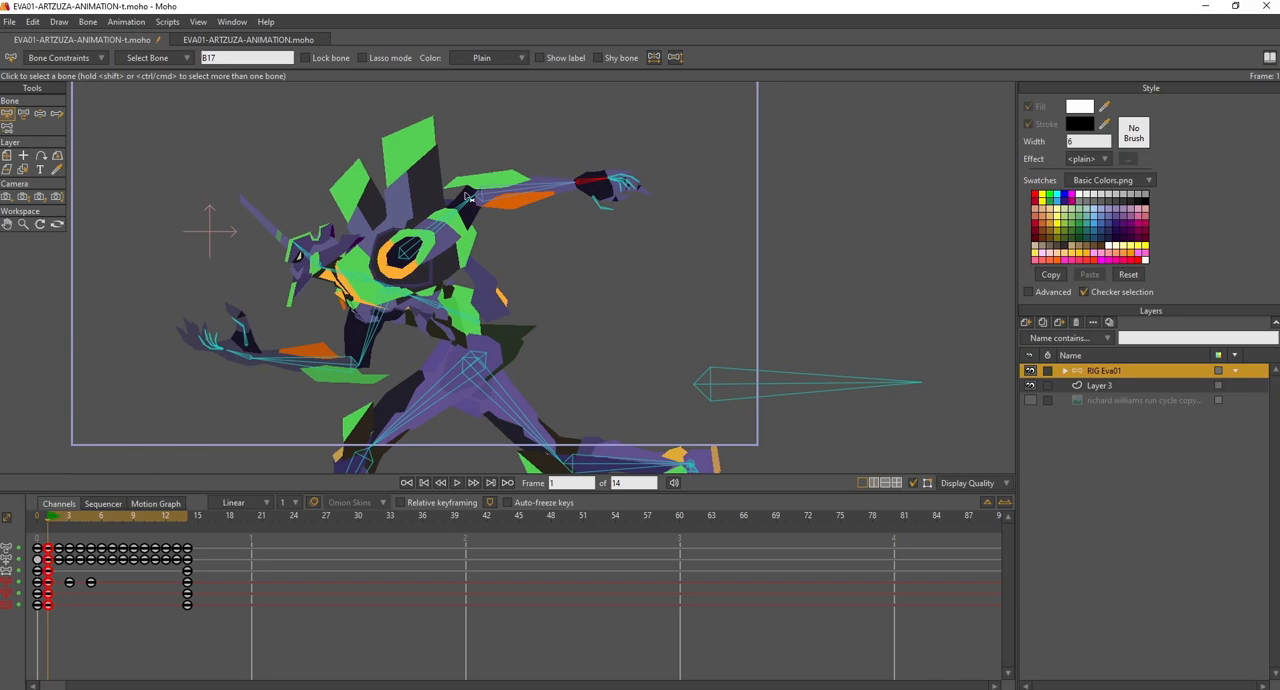
- Rotate the back hand bone B17 upward at frame 2 to about 397° so it drags behind the forearm, comparing it with frame 1
drag(50, 520, 58, 522)
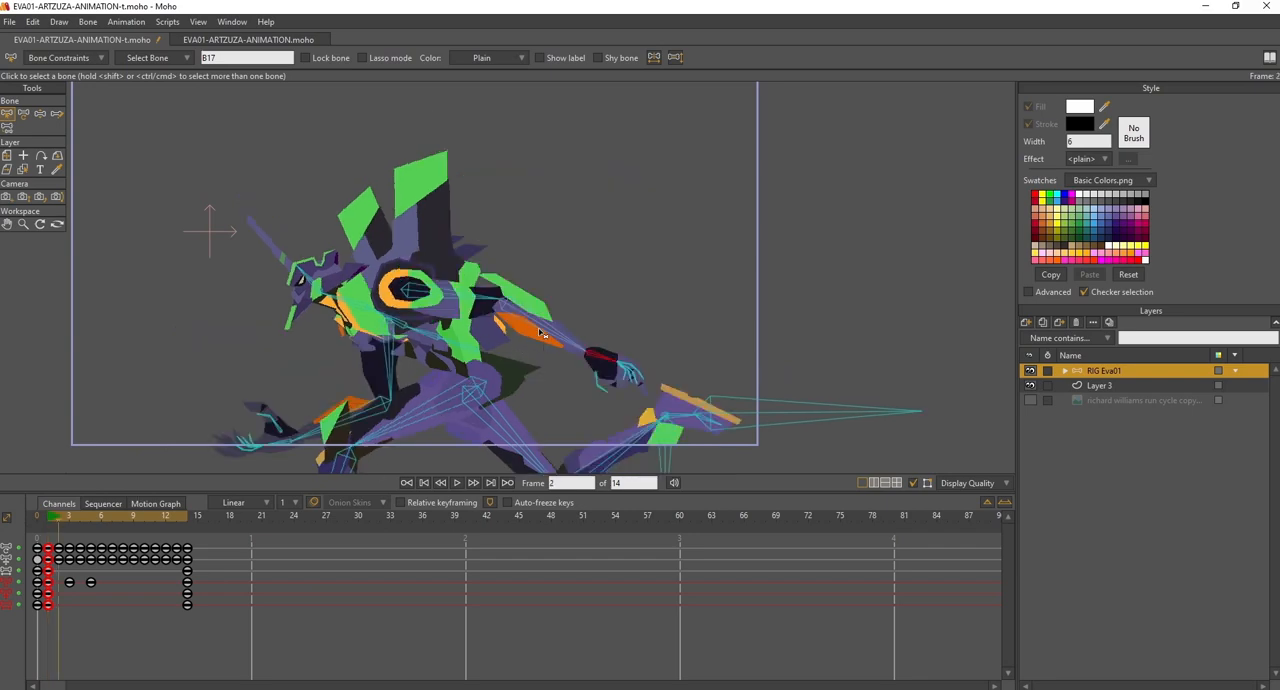
click(23, 113)
drag(606, 370, 614, 352)
drag(48, 520, 58, 526)
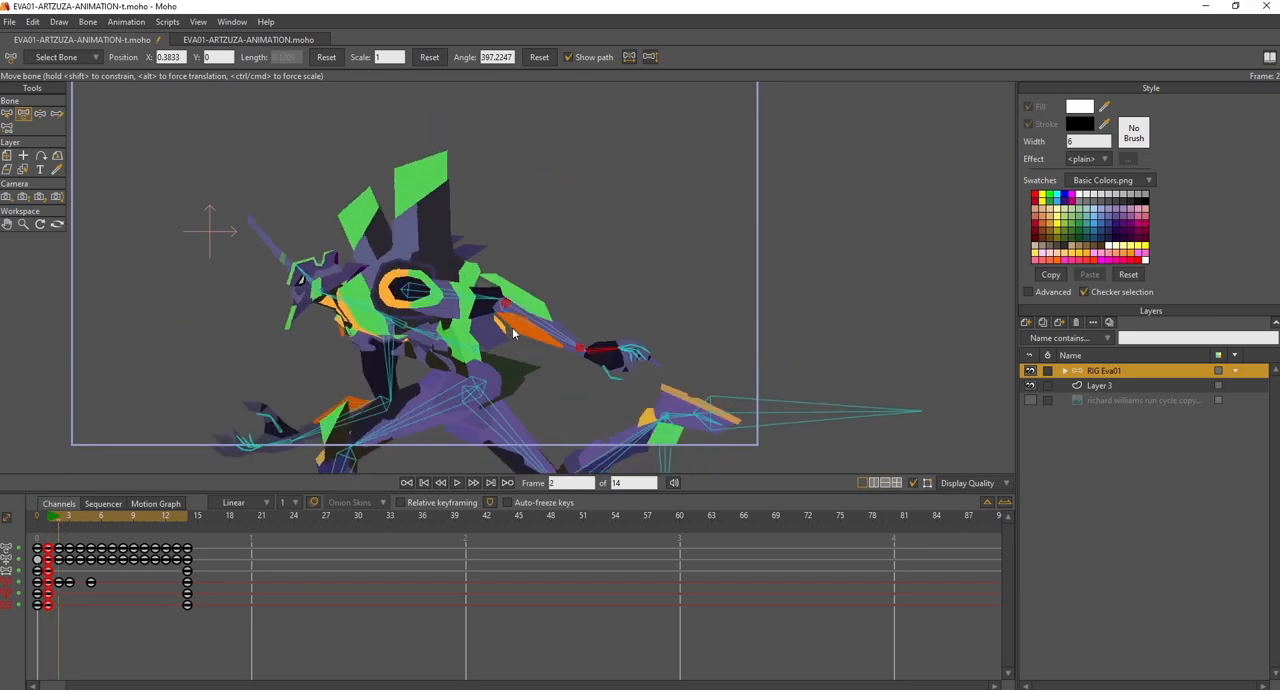
click(51, 519)
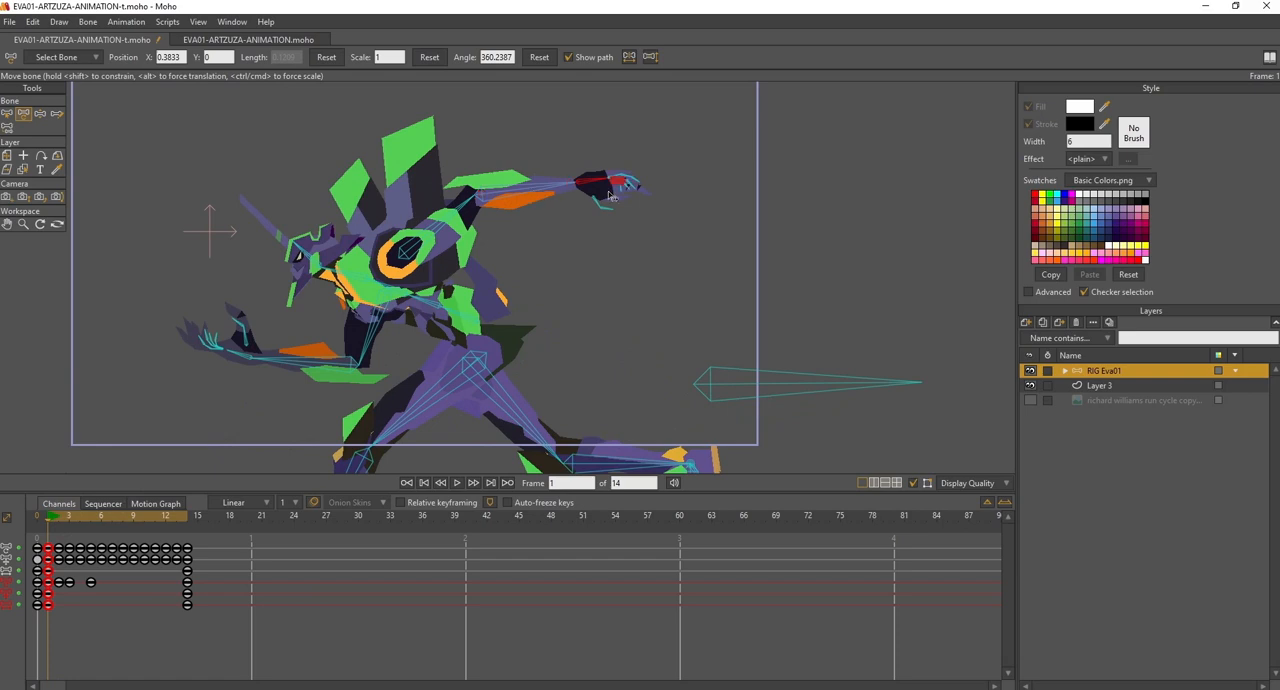
click(59, 518)
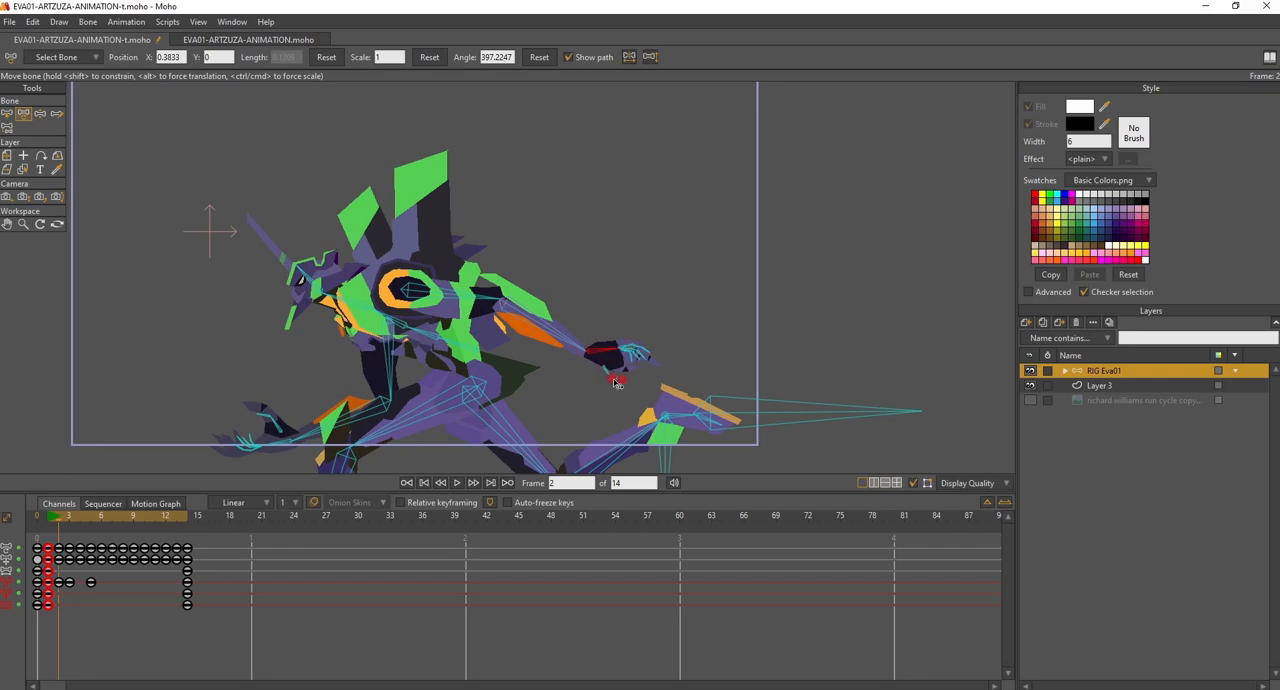
click(50, 518)
- Rotate the back hand bone B17 to trail the forearm, to about 392° at frame 3, 383° at frame 4 and 366° at frame 5
drag(53, 519, 68, 520)
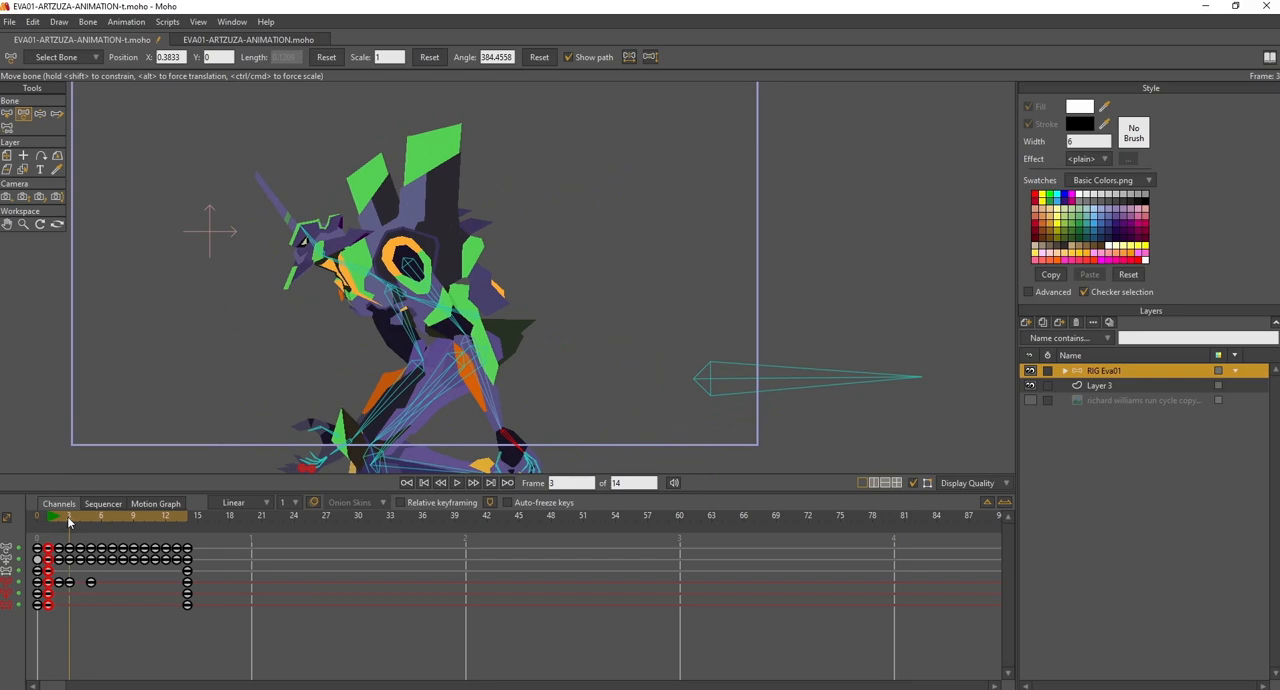
drag(600, 366, 632, 314)
drag(547, 389, 554, 386)
click(81, 521)
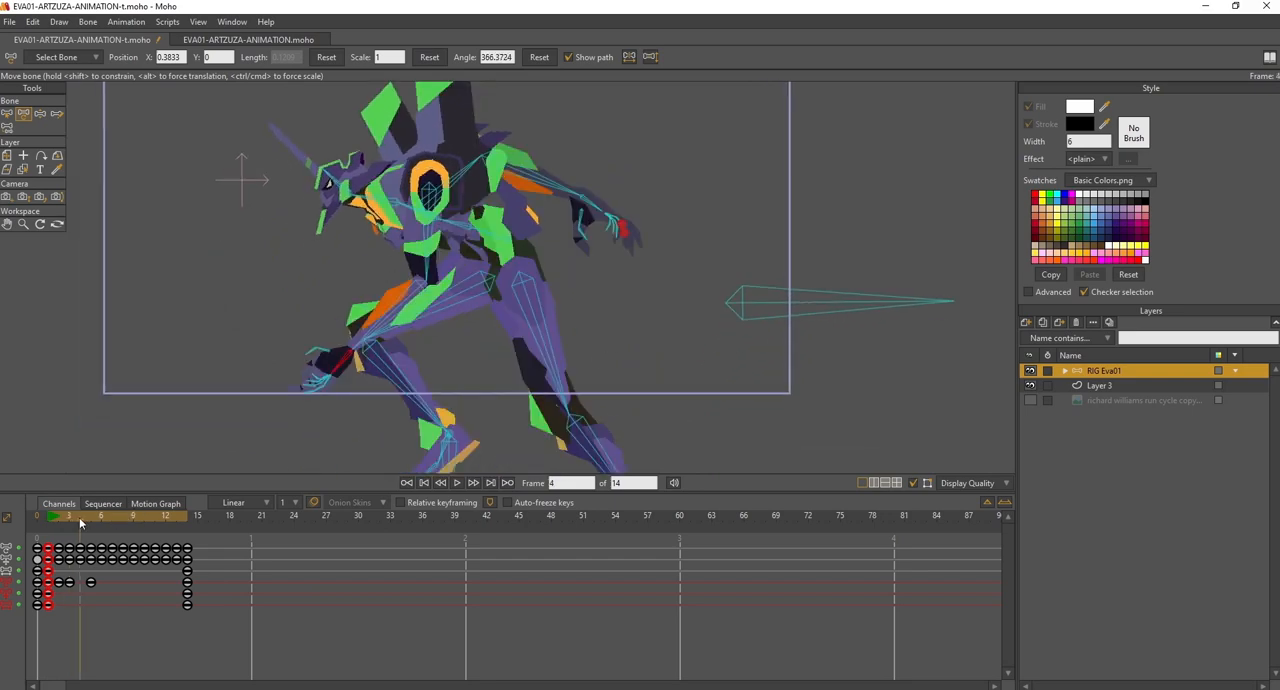
click(66, 521)
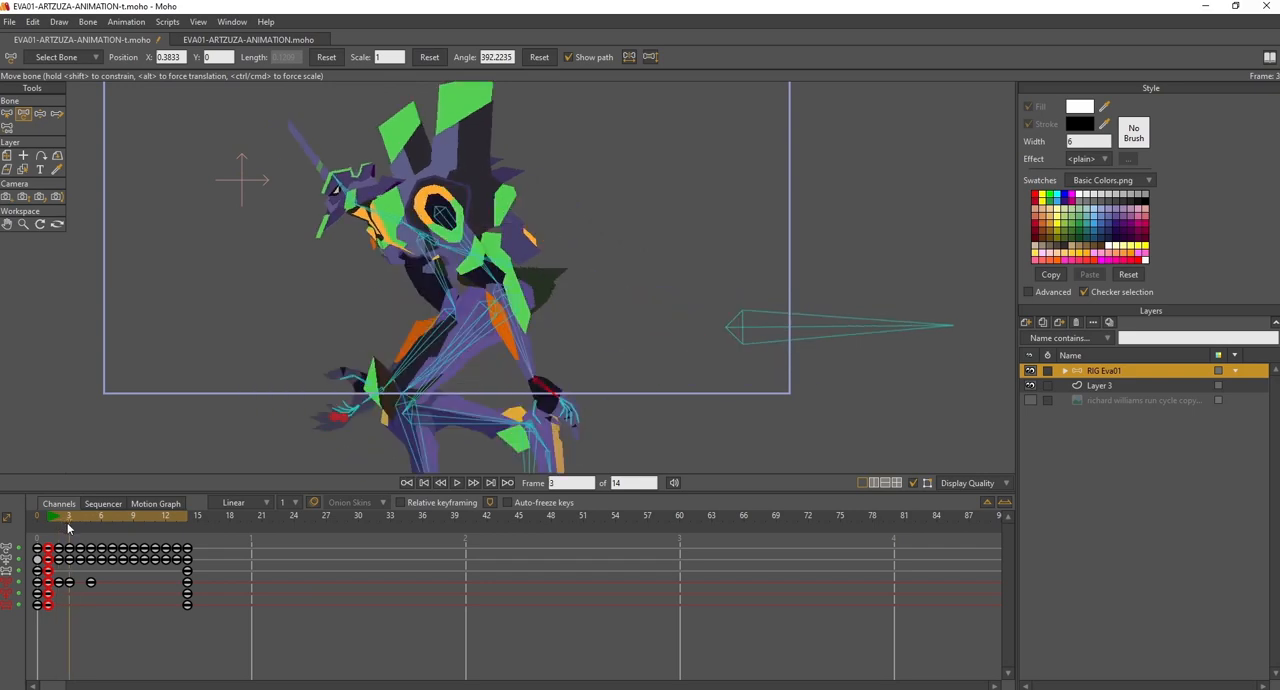
click(79, 521)
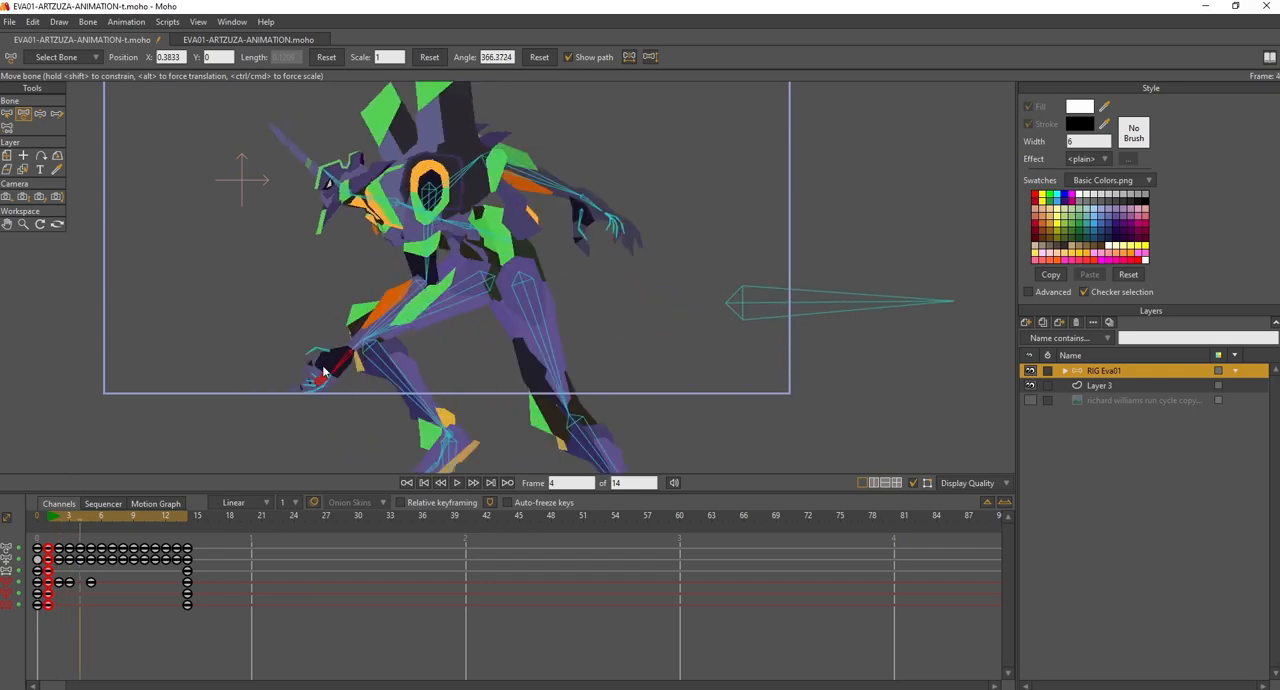
drag(341, 369, 322, 400)
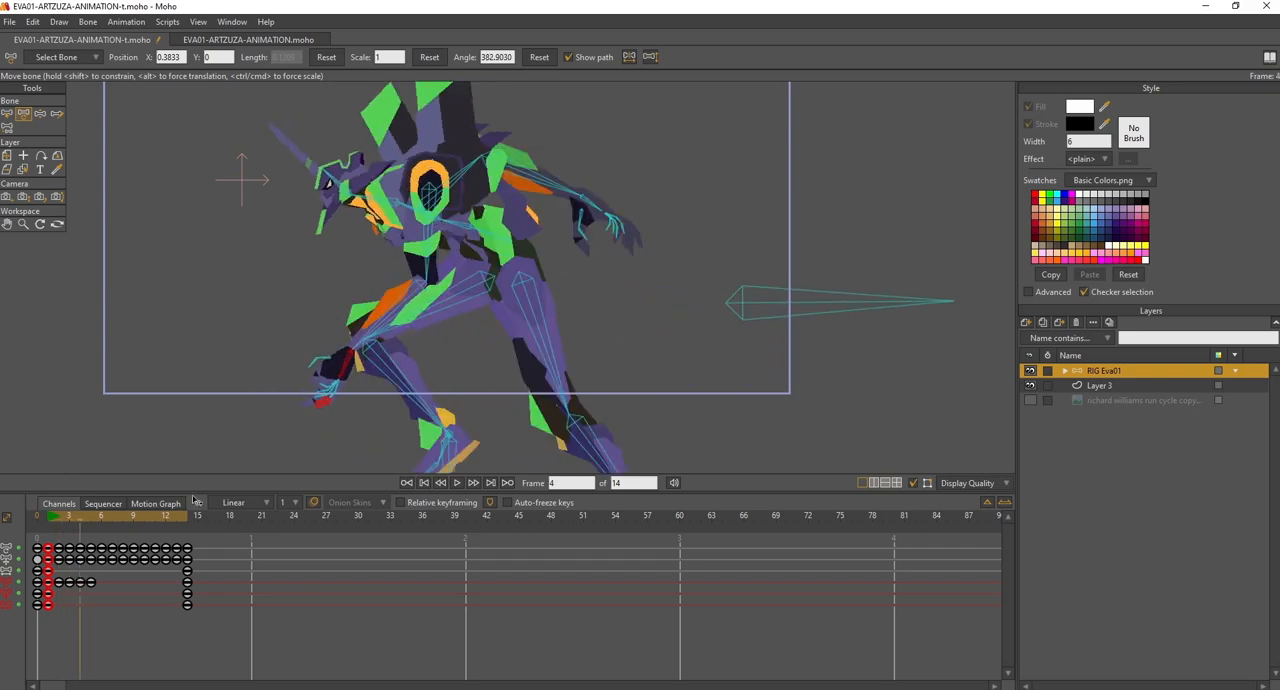
click(88, 521)
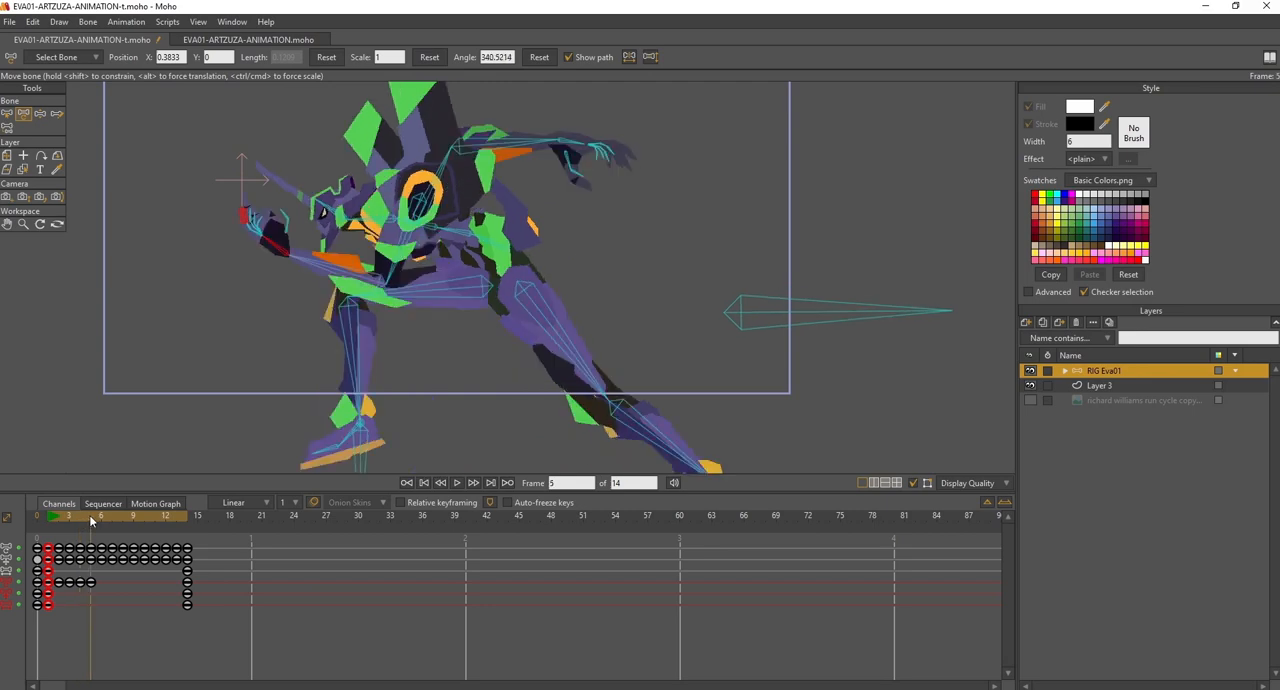
drag(274, 240, 262, 244)
- Check the forearm bone B16 across frames 6 and 7, and rotate its hand bone upward at frame 7 to about 323°
click(100, 518)
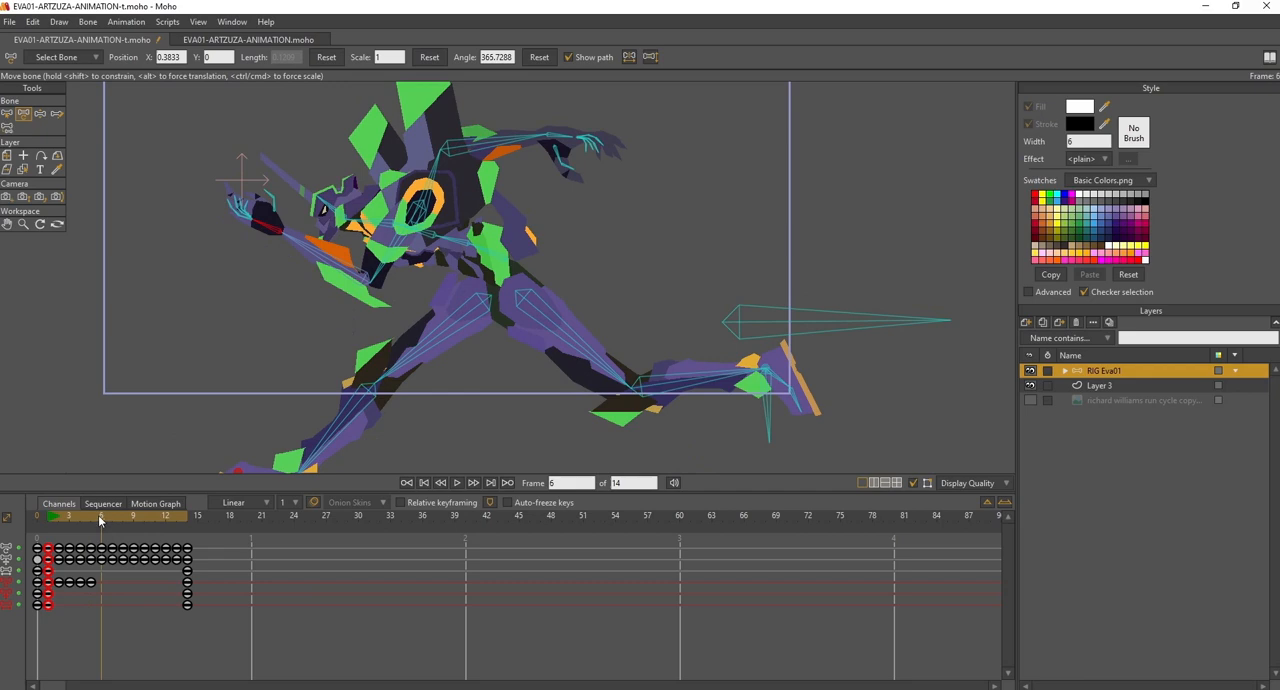
drag(100, 521, 99, 521)
click(7, 113)
click(328, 283)
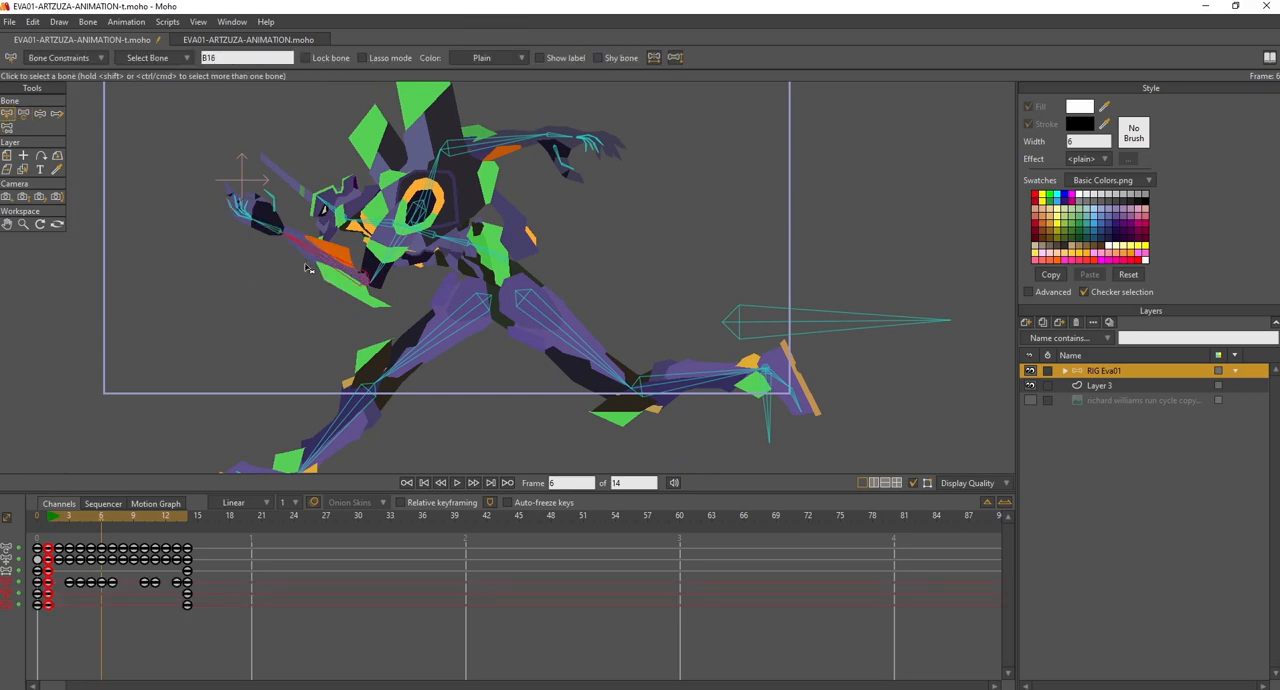
drag(82, 520, 111, 519)
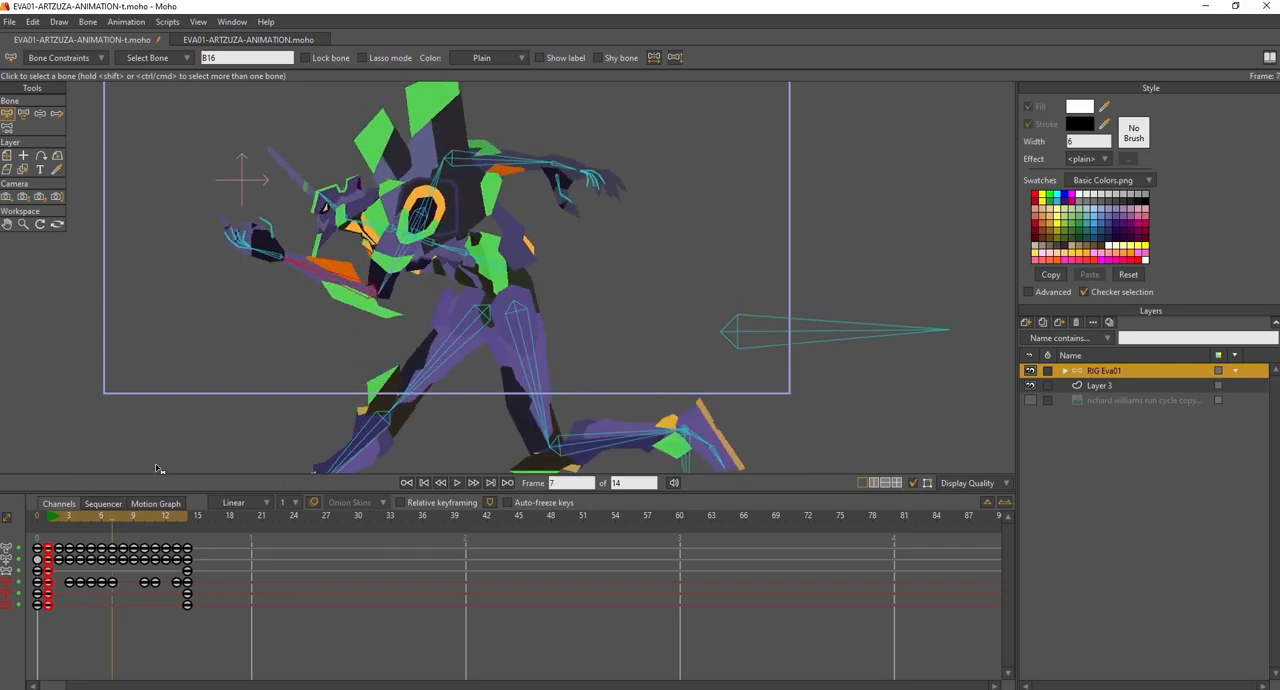
click(105, 517)
drag(101, 516, 111, 517)
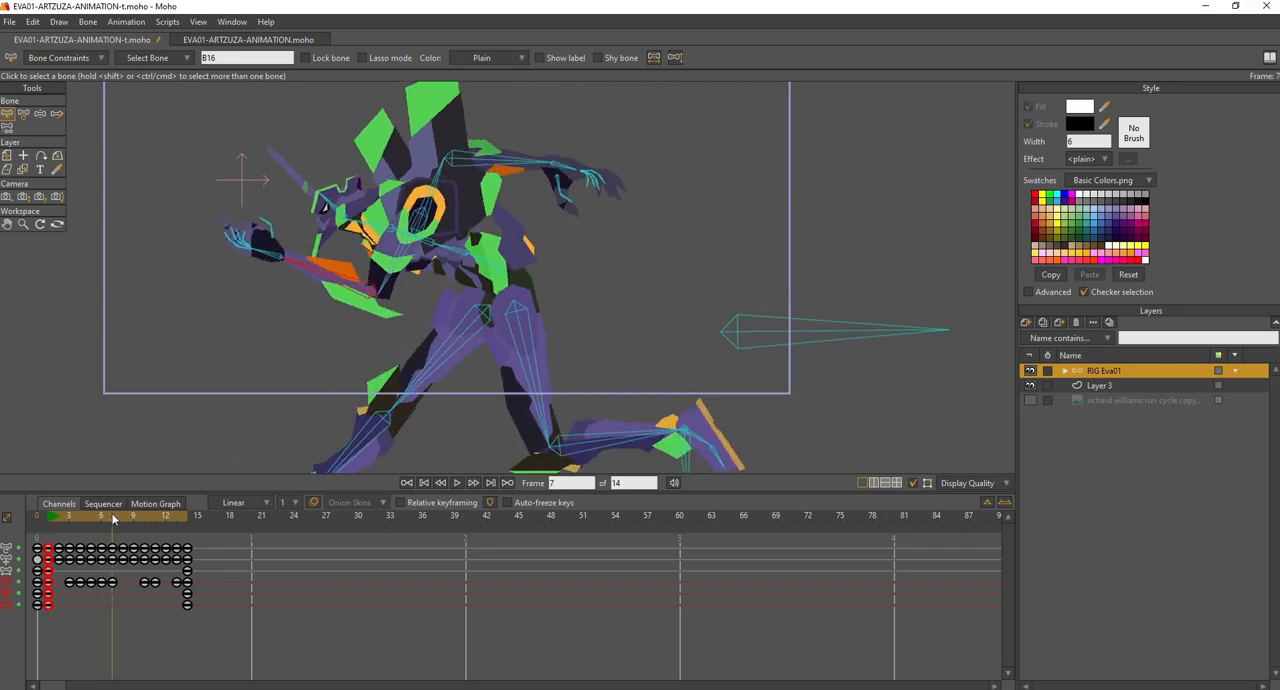
click(23, 113)
drag(264, 265, 267, 240)
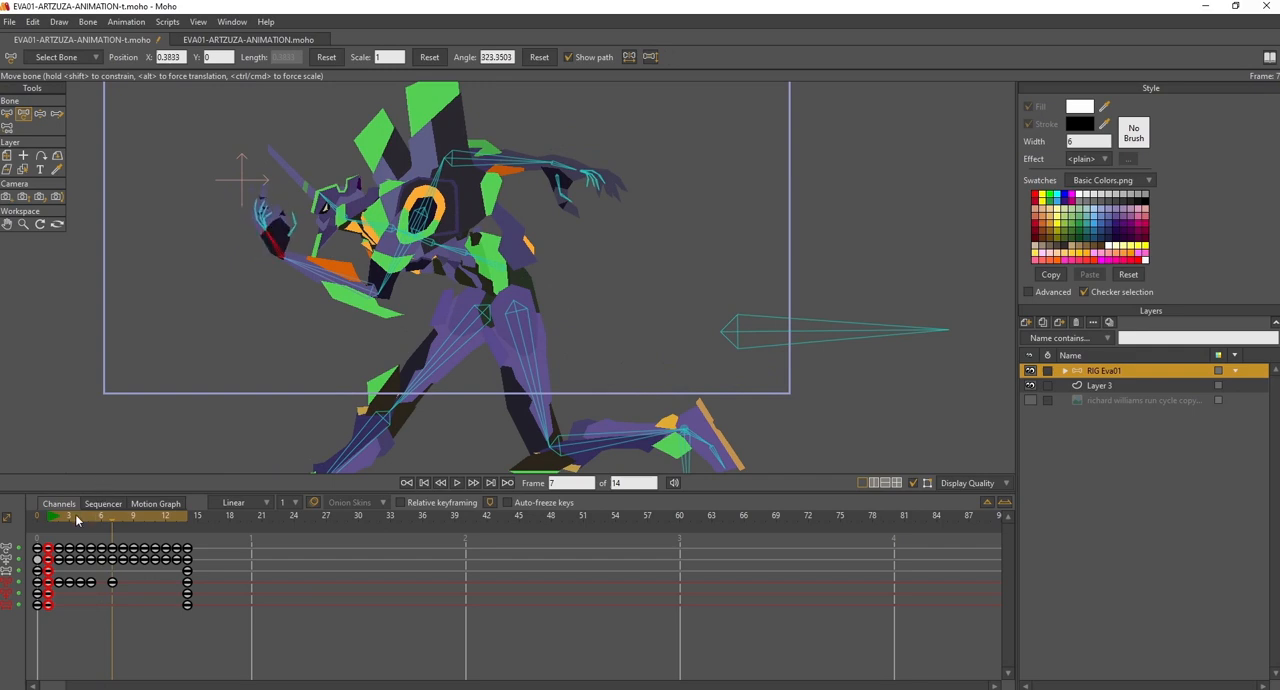
- Rotate the hand bone B17 inward at frame 11 to about 321° and scrub the following frames back to frame 1
click(70, 519)
drag(70, 519, 155, 521)
drag(618, 212, 604, 218)
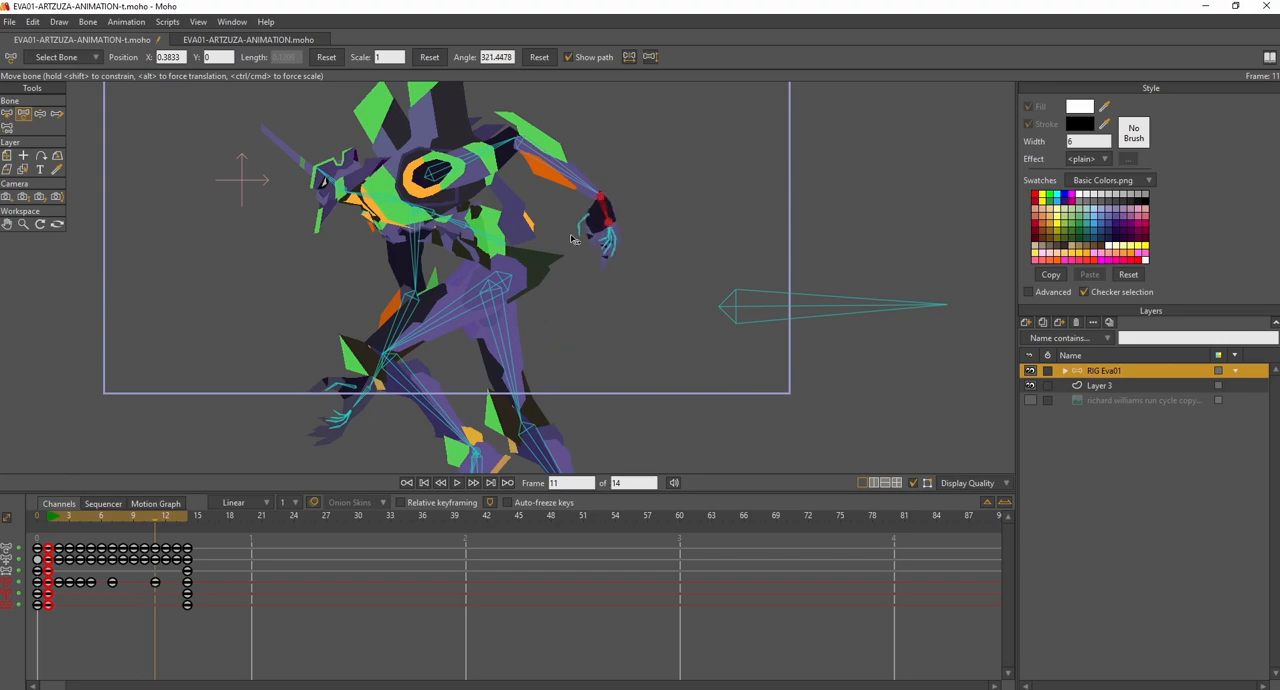
click(168, 524)
drag(168, 524, 47, 524)
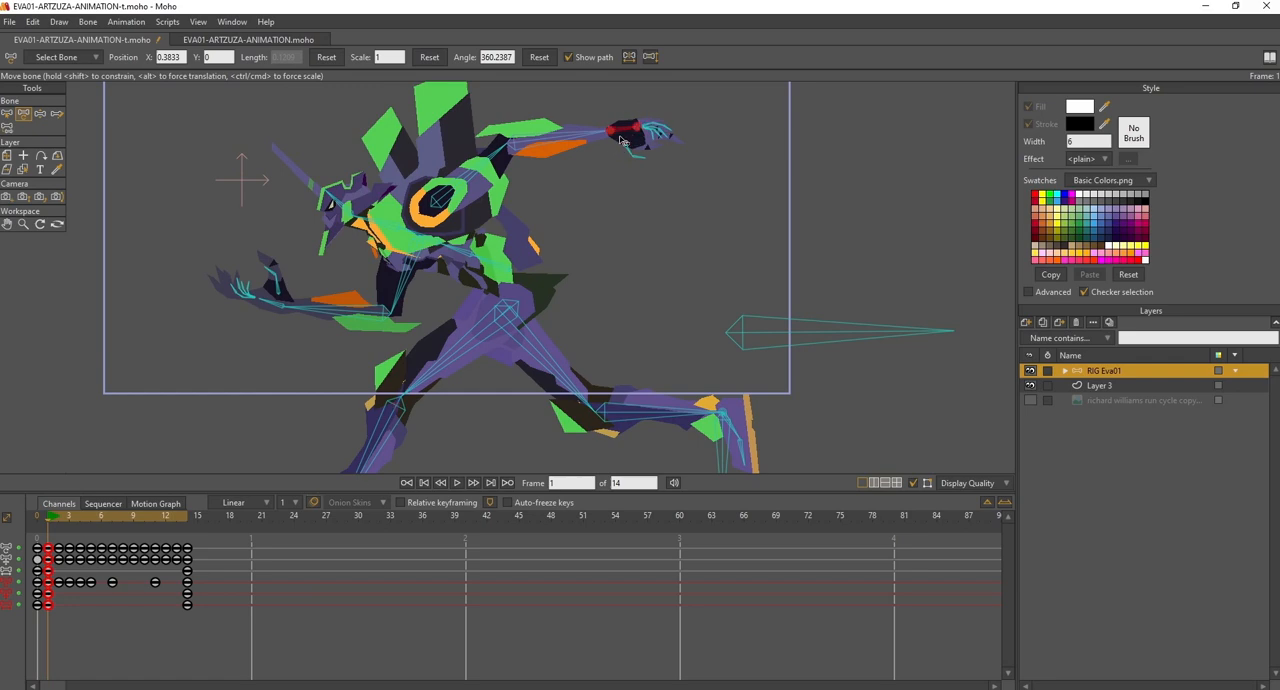
- Play the run cycle and scrub frames 1 to 7 to examine the follow-through of the hand
click(465, 484)
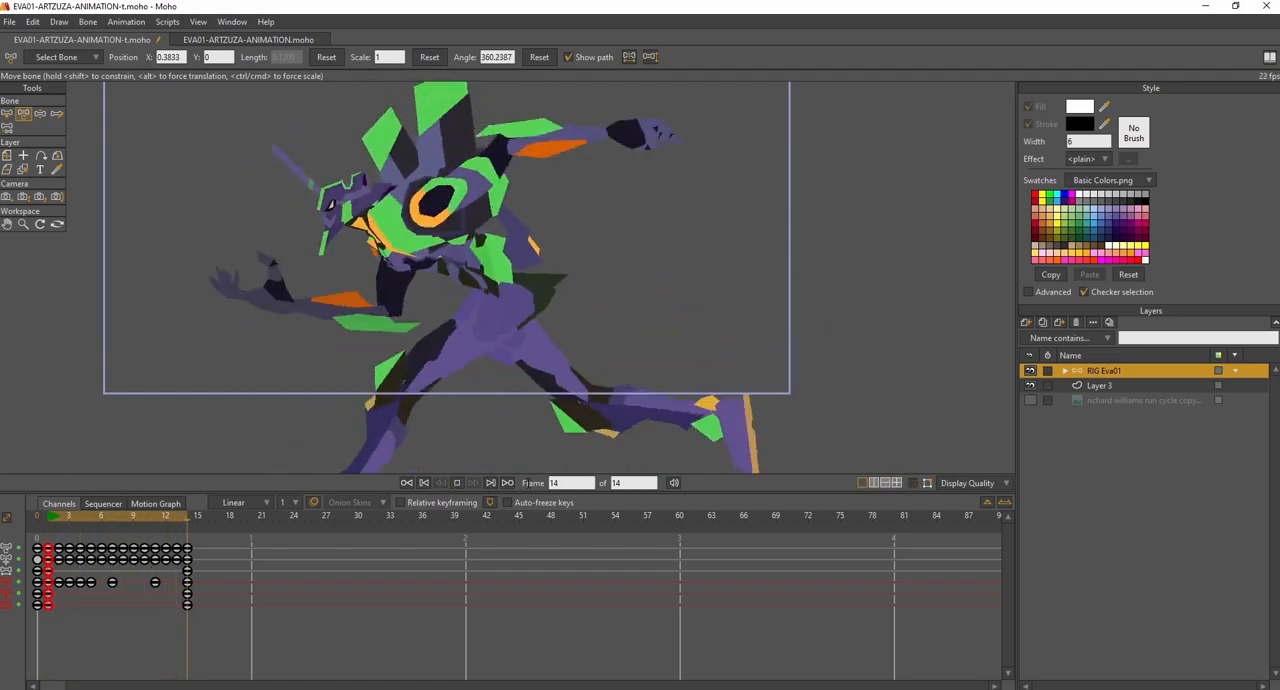
click(458, 484)
drag(50, 523, 60, 521)
click(50, 517)
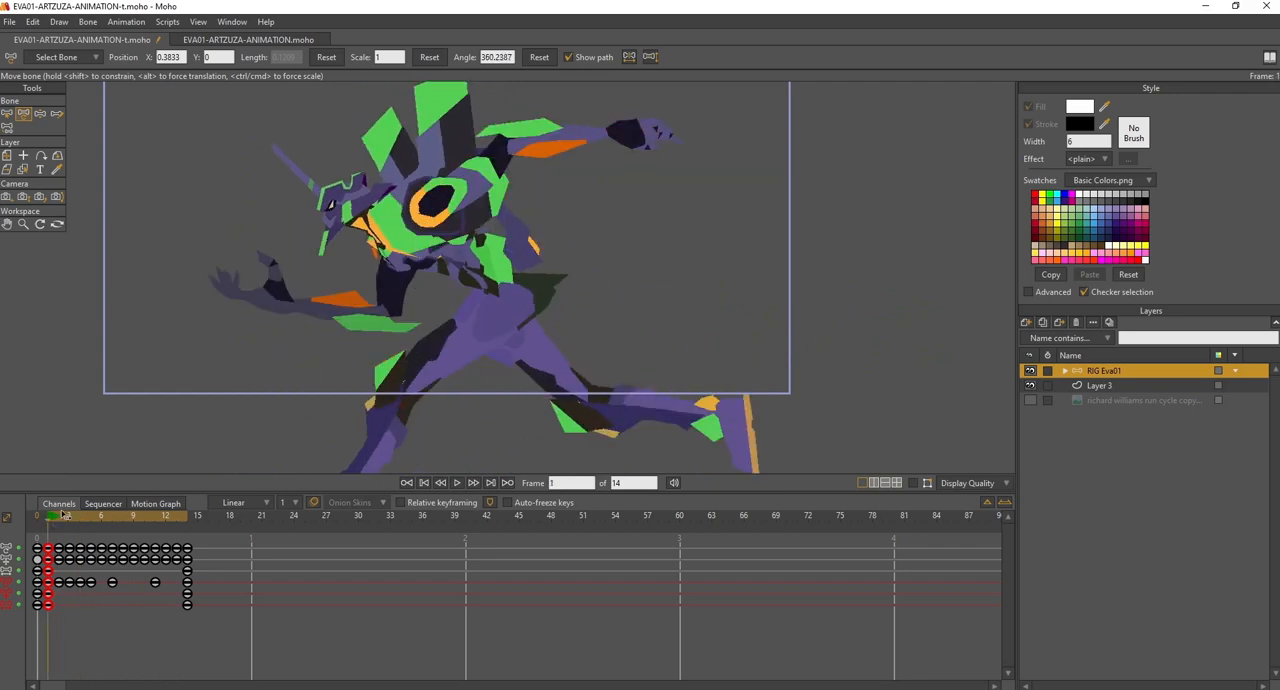
drag(53, 520, 58, 520)
drag(52, 520, 89, 516)
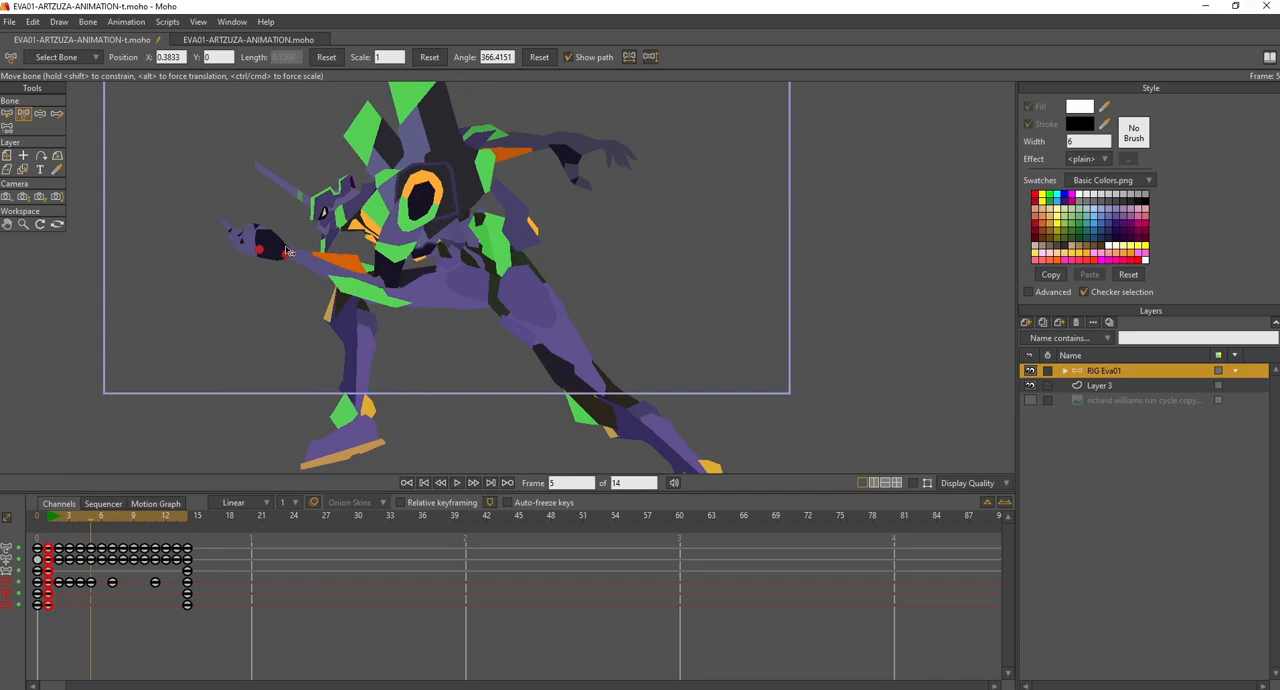
drag(91, 520, 99, 518)
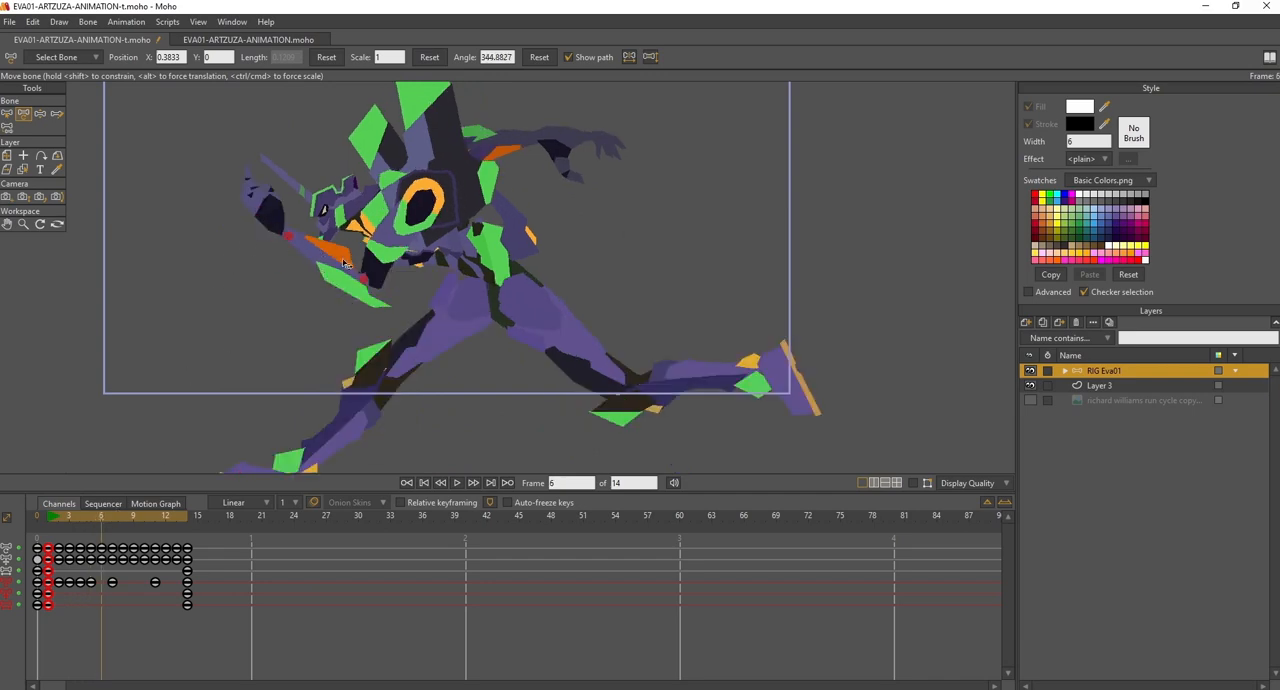
mouse_move(111, 516)
mouse_down()
mouse_move(123, 520)
mouse_move(111, 516)
mouse_up()
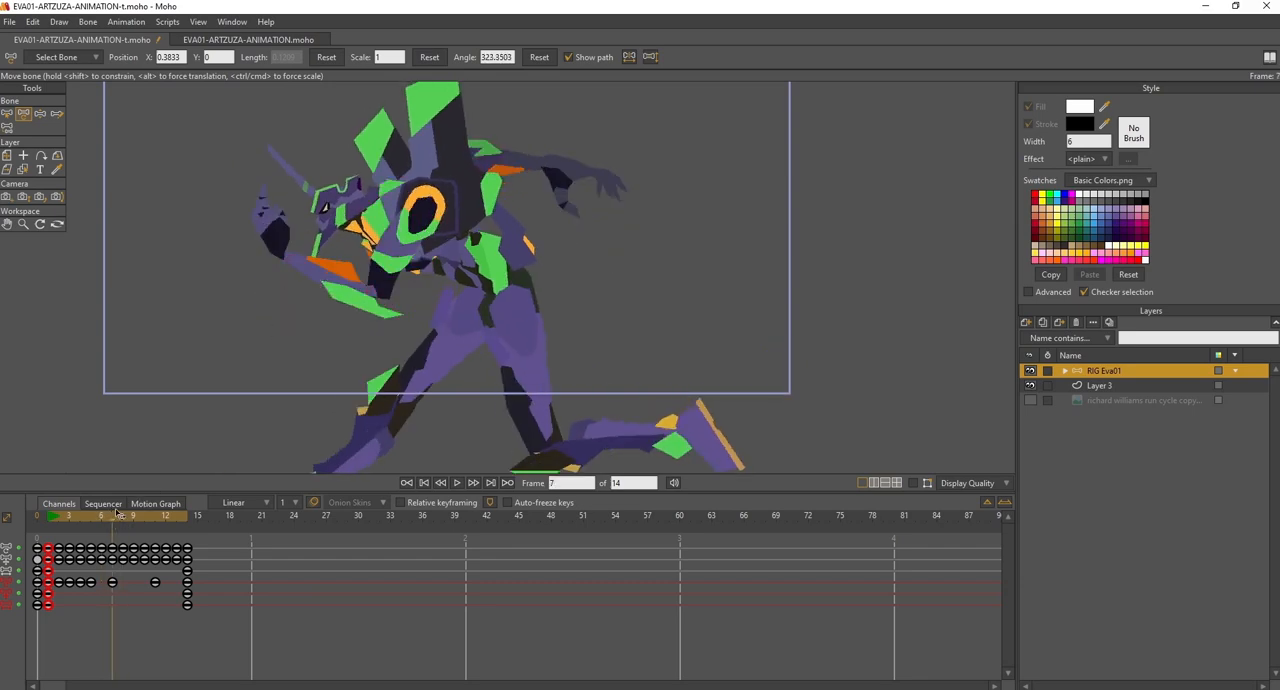
drag(113, 517, 48, 510)
drag(547, 222, 616, 271)
scroll(616, 241, down, 2)
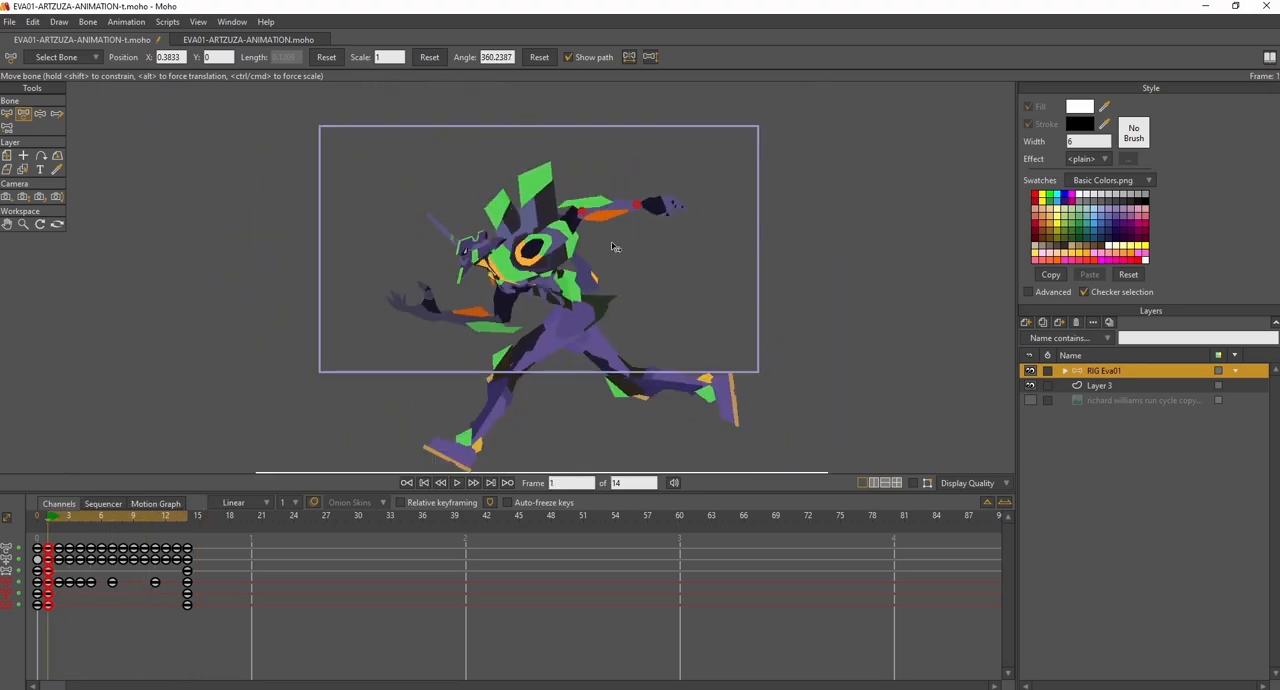
click(457, 483)
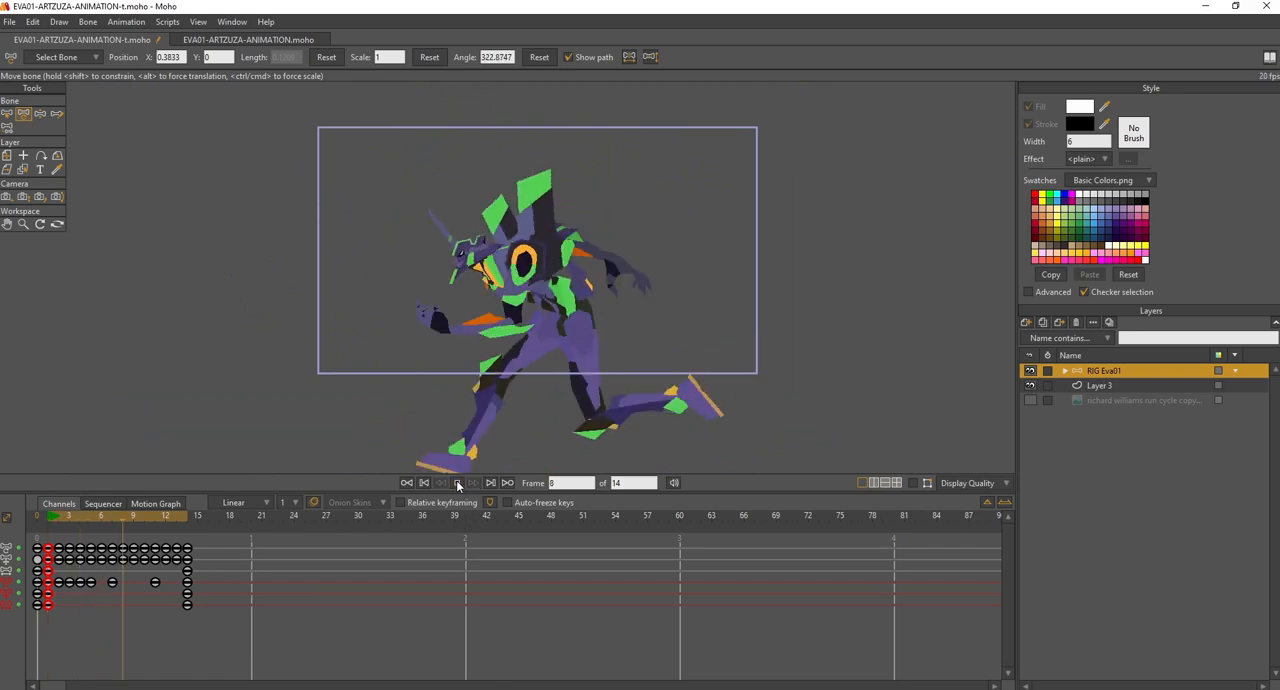
click(457, 483)
- Display the bones again and select the other arm's hand bone B33, then its forearm bone B32 at frame 1
scroll(592, 330, up, 3)
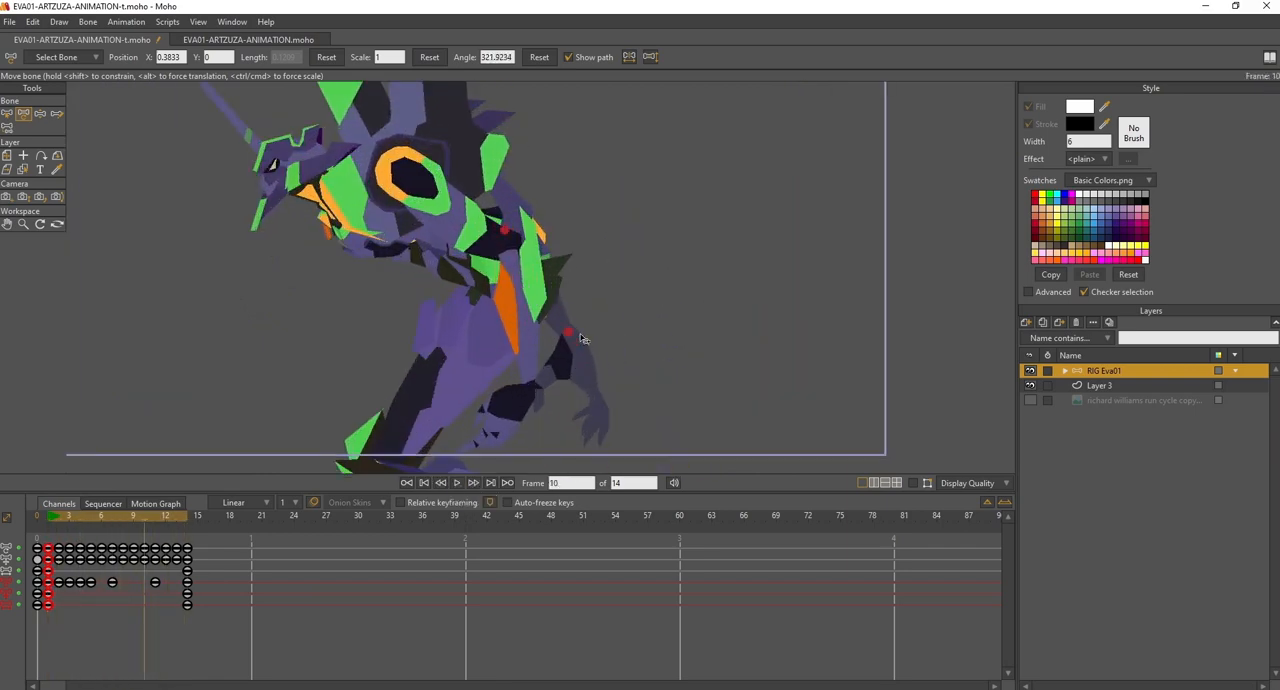
click(914, 484)
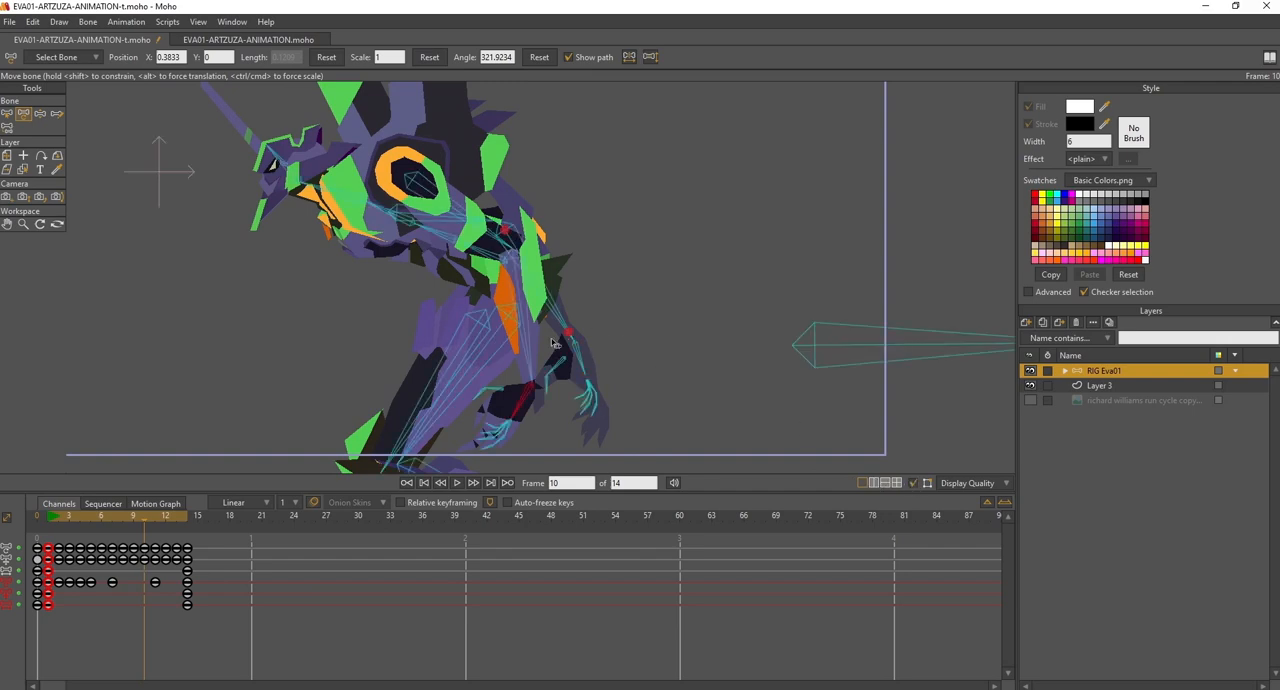
drag(621, 329, 647, 277)
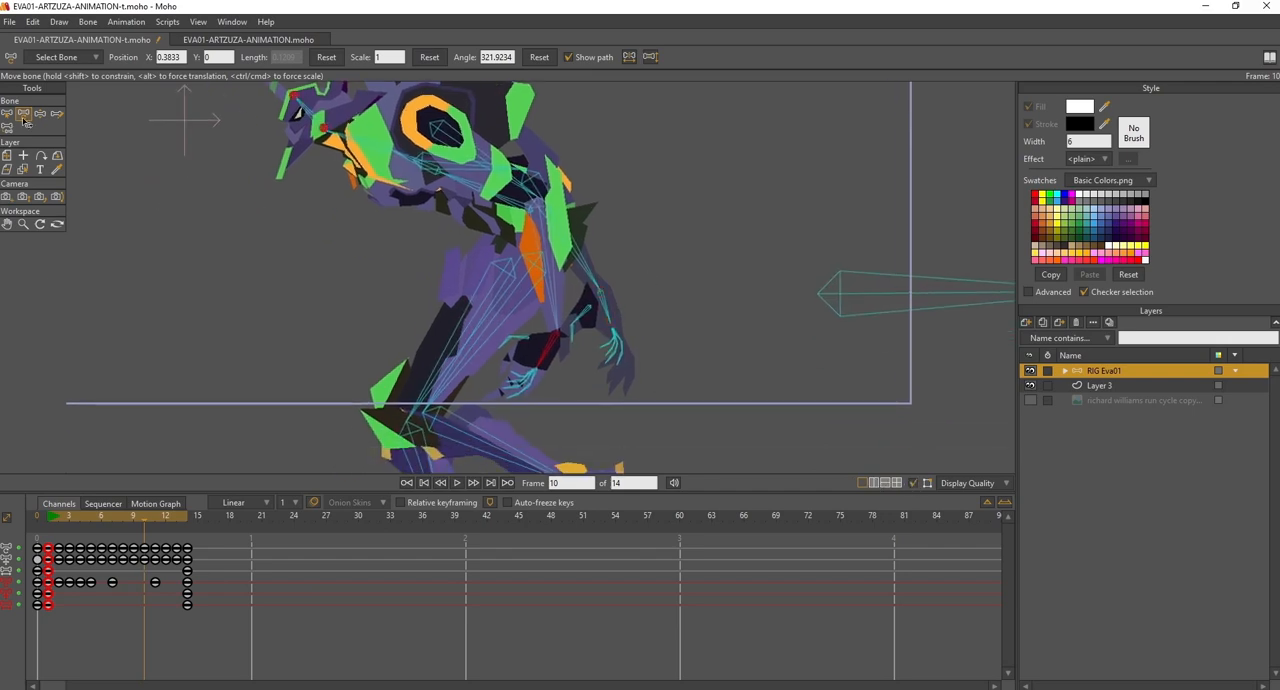
key(b)
click(604, 306)
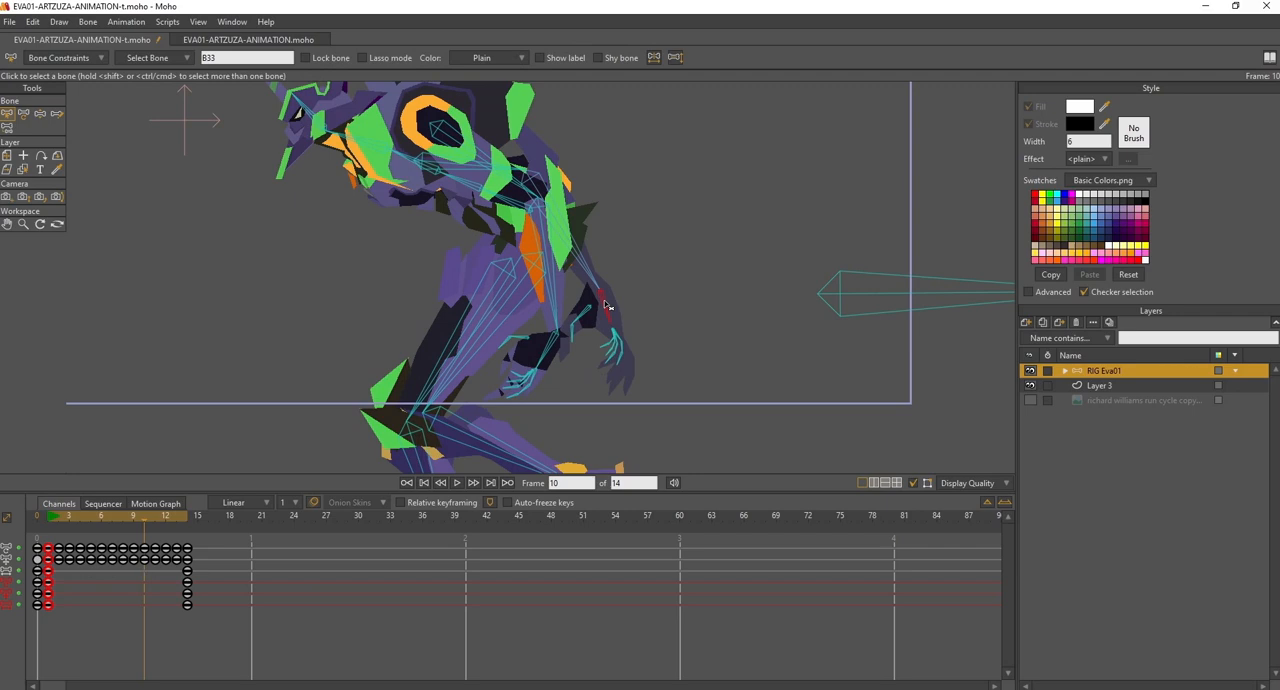
click(49, 518)
drag(603, 303, 548, 440)
drag(322, 383, 423, 303)
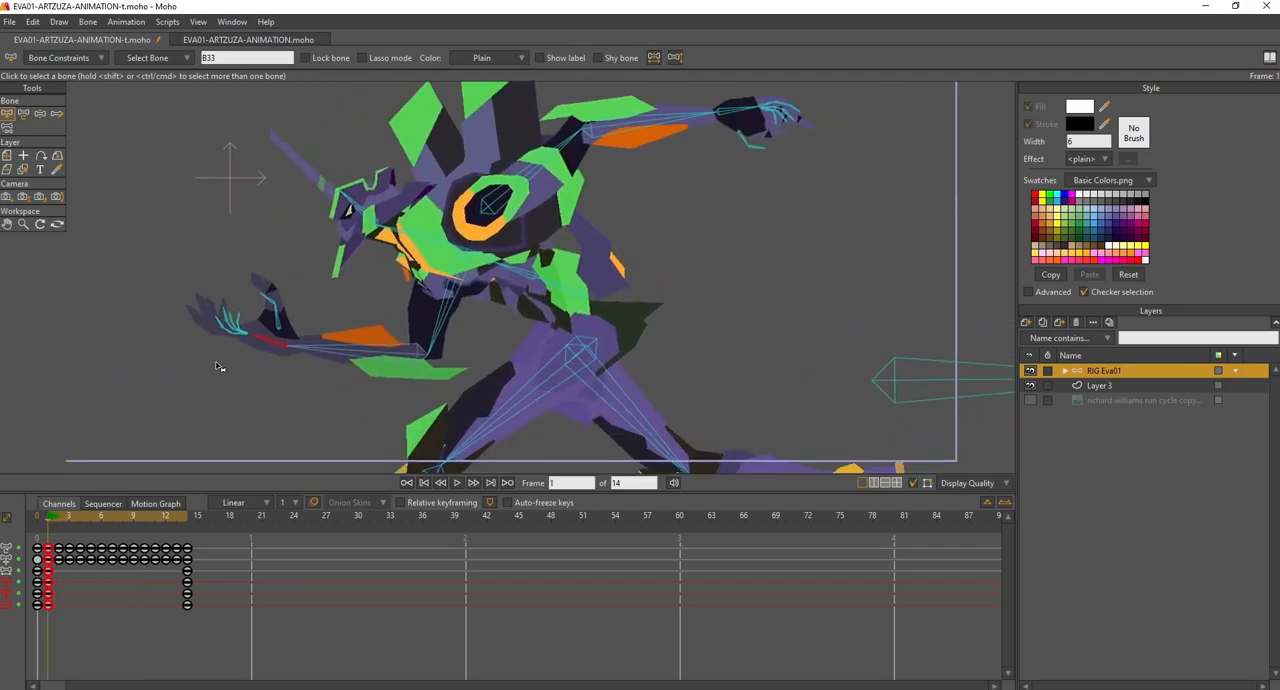
click(385, 350)
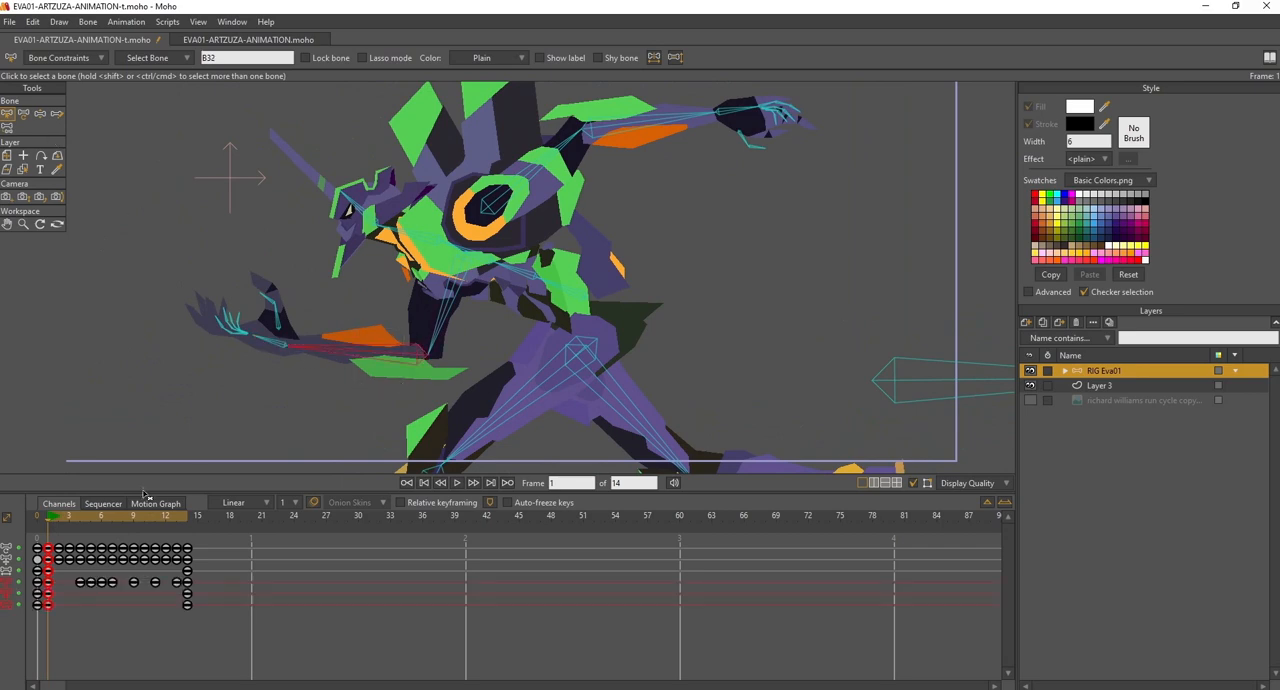
- Compare the forearm B32 between frames 1 and 2, and rotate its hand bone B33 at frame 2 to drag behind the downward swing
drag(56, 520, 52, 519)
mouse_move(57, 517)
mouse_down()
mouse_move(91, 522)
mouse_move(49, 529)
mouse_up()
drag(52, 521, 60, 522)
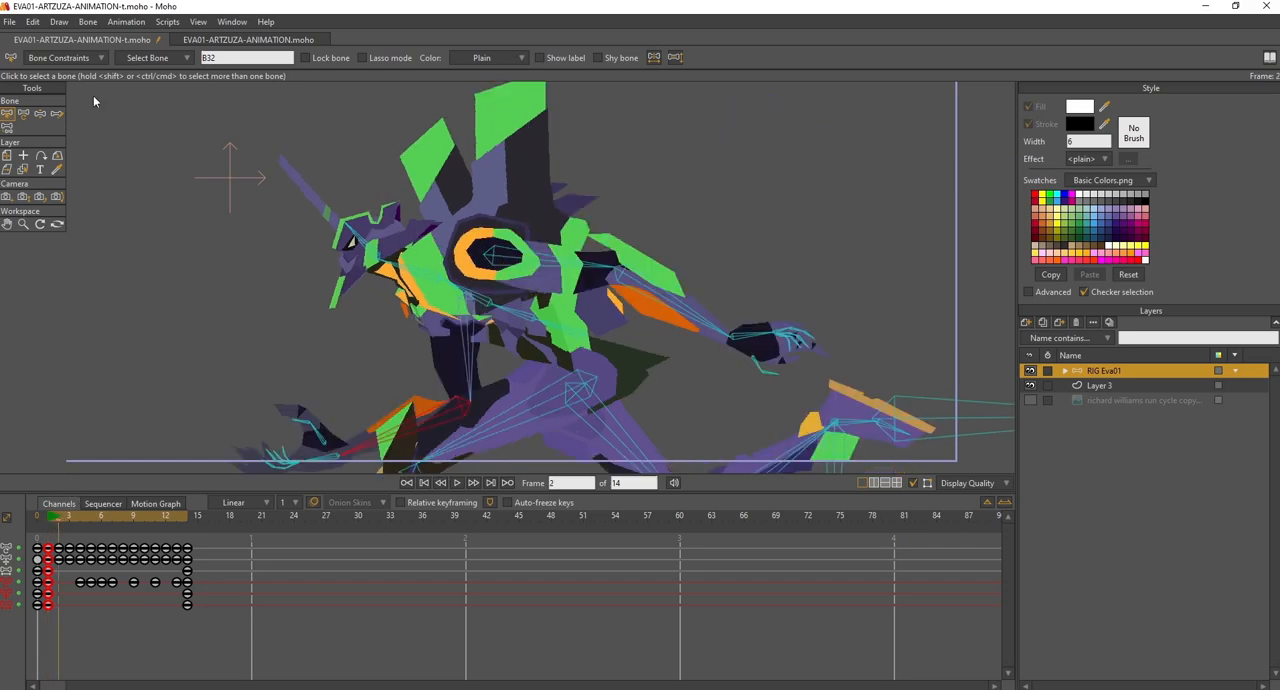
click(24, 114)
drag(270, 403, 354, 285)
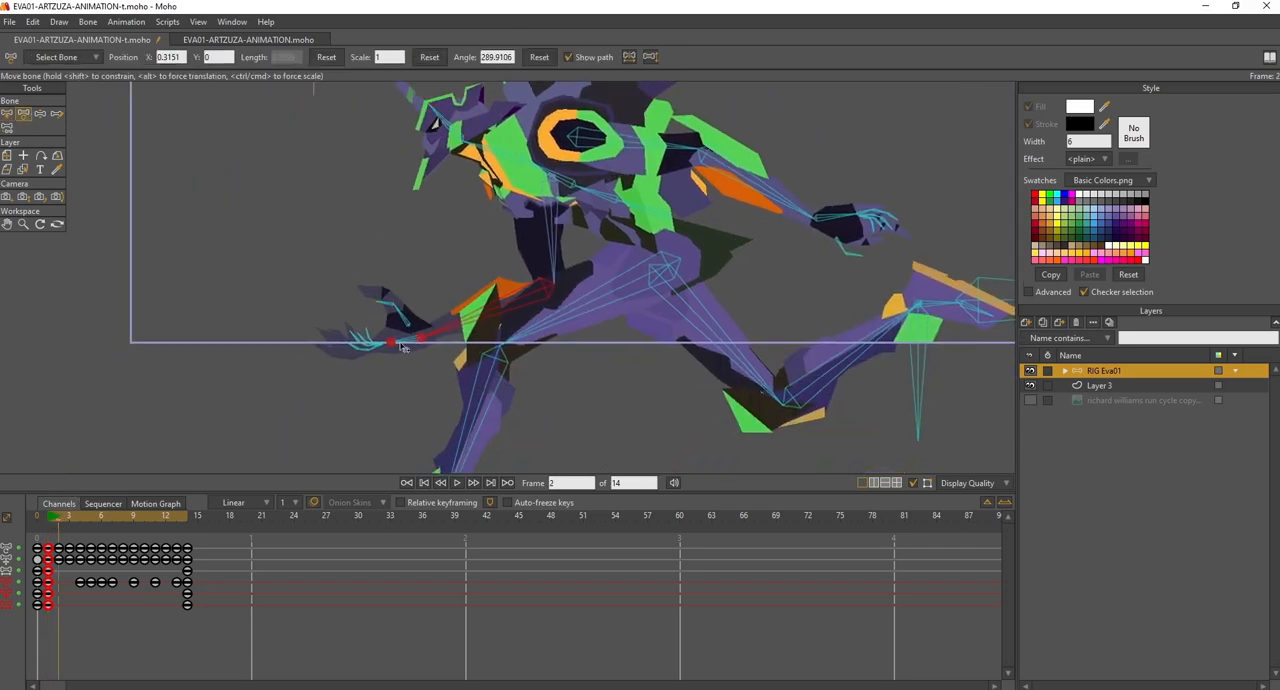
mouse_move(403, 347)
mouse_down()
mouse_move(392, 326)
mouse_move(400, 337)
mouse_up()
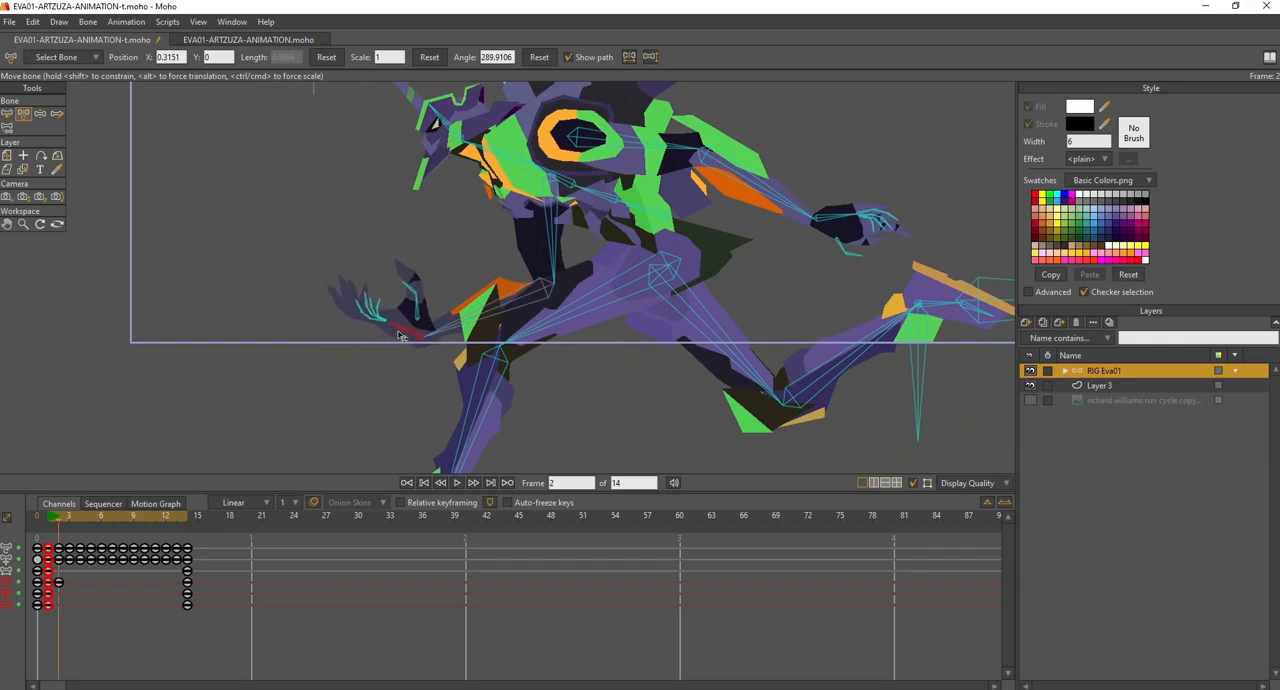
drag(392, 292, 397, 326)
- Rotate the hand bone B33 slightly downward at frame 5, where that arm reaches behind the body
drag(63, 516, 86, 516)
drag(550, 324, 461, 541)
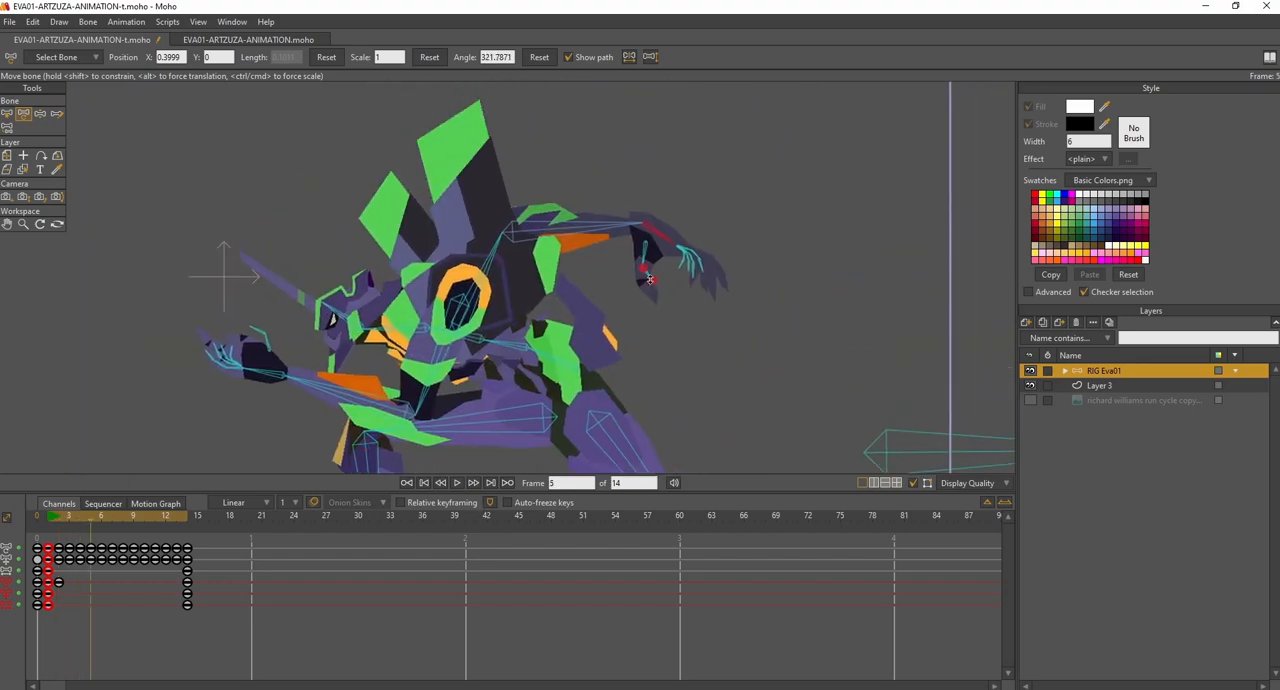
drag(659, 234, 654, 246)
- Rotate the hand bone B33 upward at frame 8 so the hand trails behind the arm's downward swing
drag(107, 512, 122, 518)
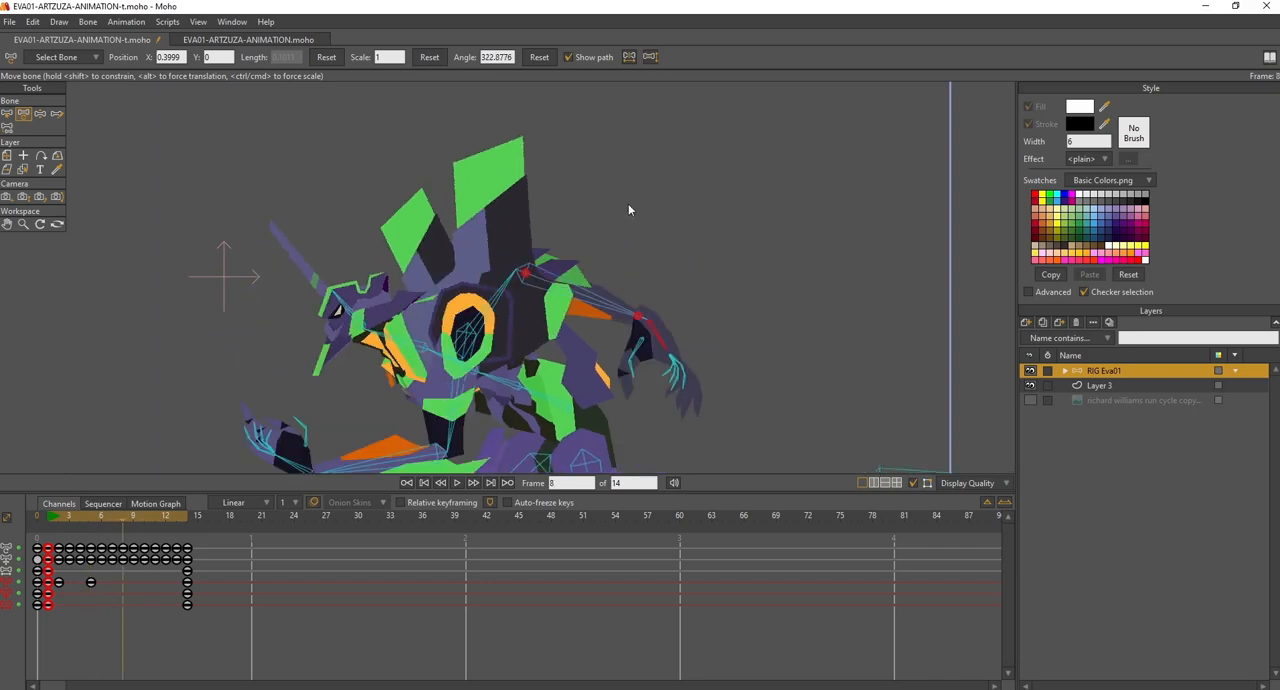
click(7, 113)
click(603, 298)
click(600, 292)
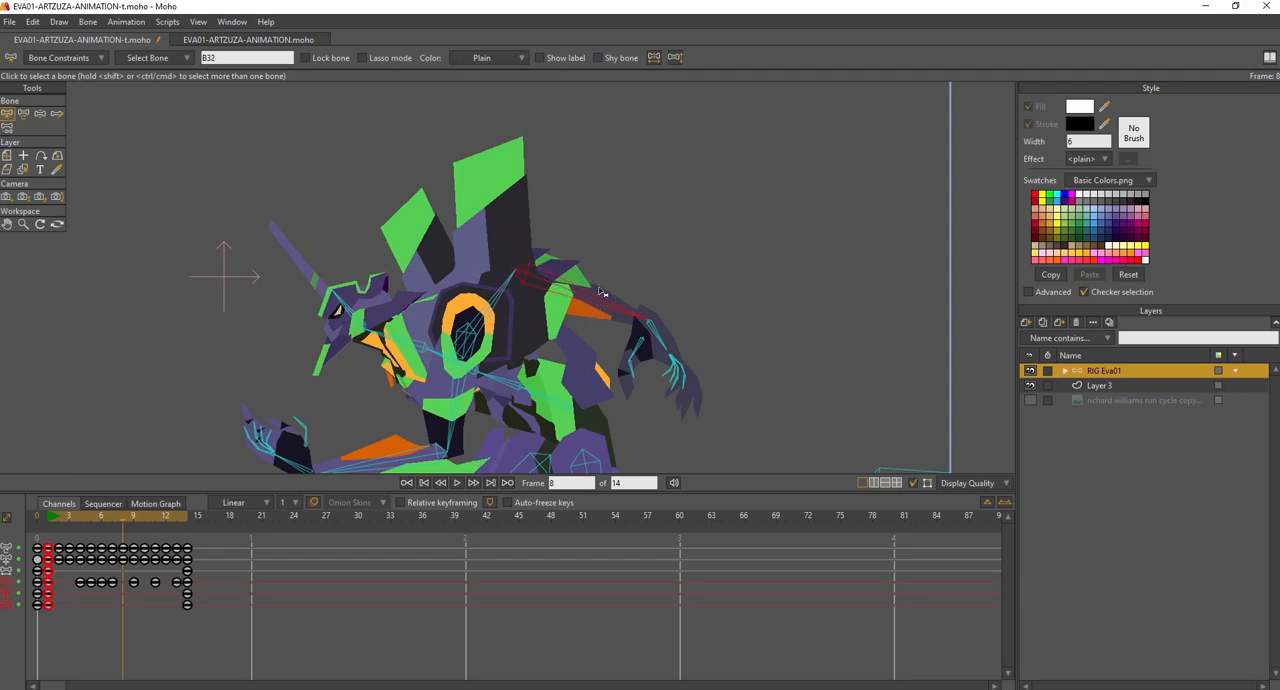
click(24, 113)
drag(650, 330, 675, 316)
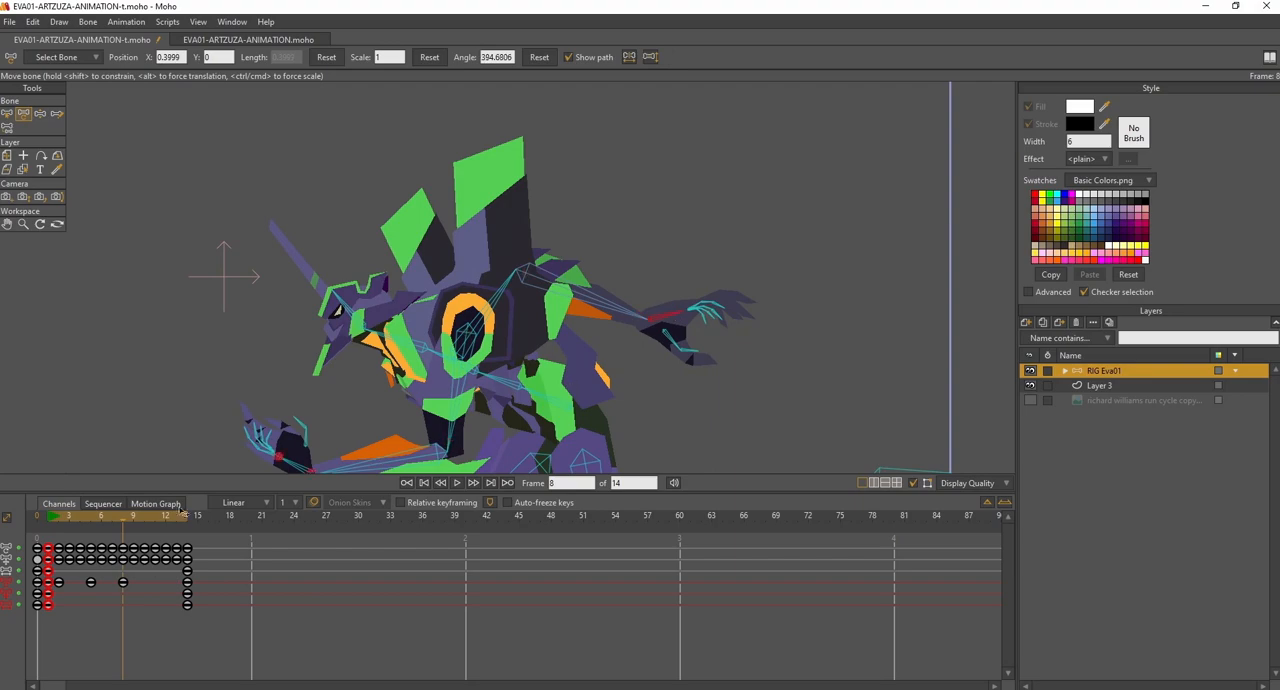
- Rotate the hand bone B33 downward at frame 12 so the hand drags behind the arm's forward swing
drag(81, 517, 110, 521)
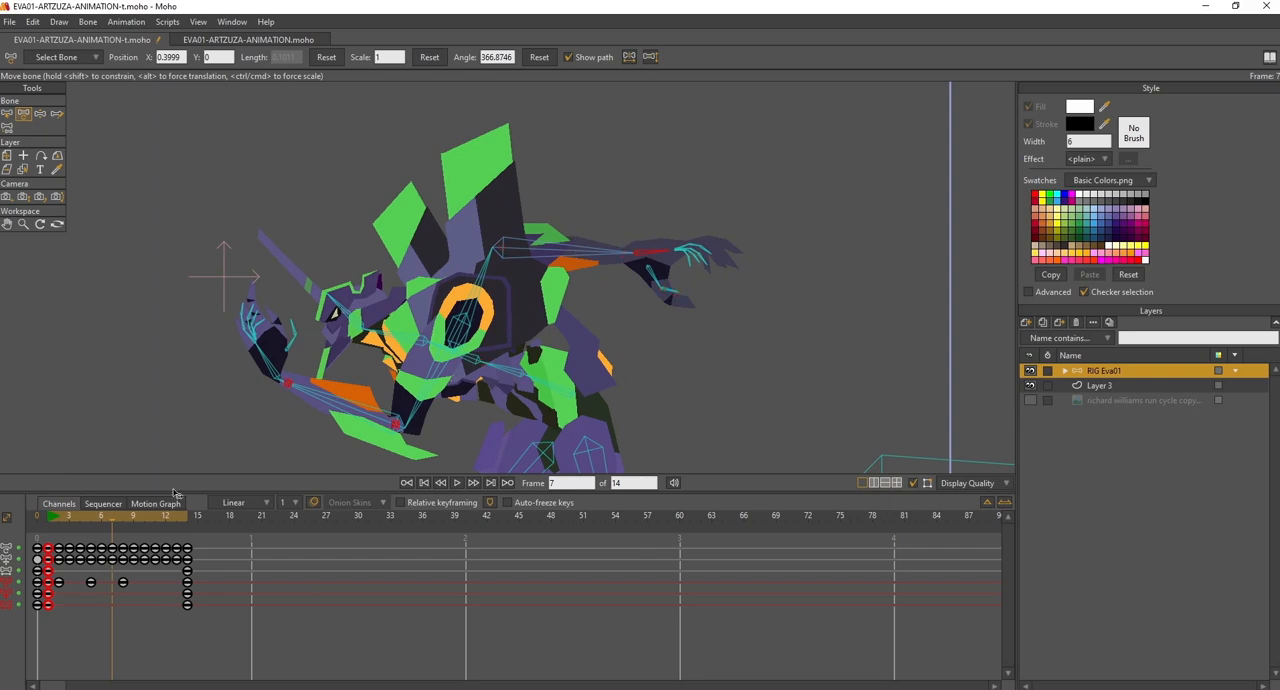
drag(100, 517, 167, 520)
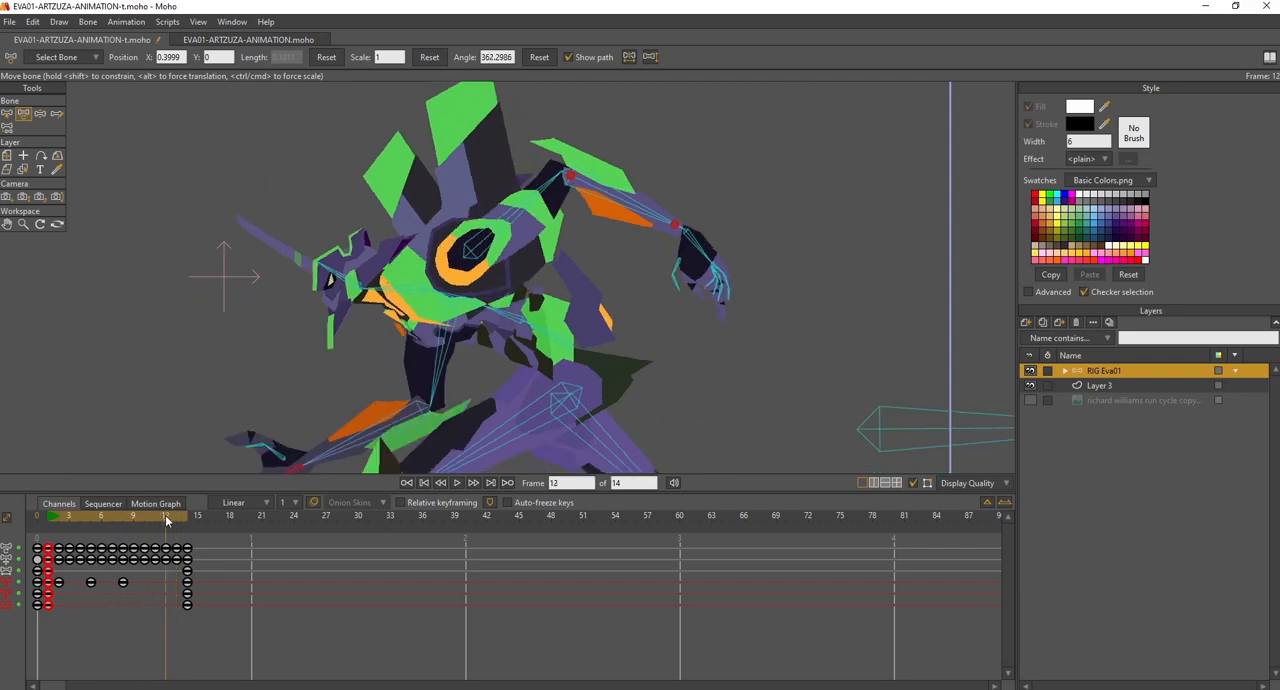
drag(316, 398, 408, 251)
drag(385, 326, 241, 465)
- Check the end pose at frame 14 and play the run cycle from frame 1 to examine the hand's follow-through
mouse_move(173, 516)
mouse_down()
mouse_move(197, 520)
mouse_move(187, 523)
mouse_up()
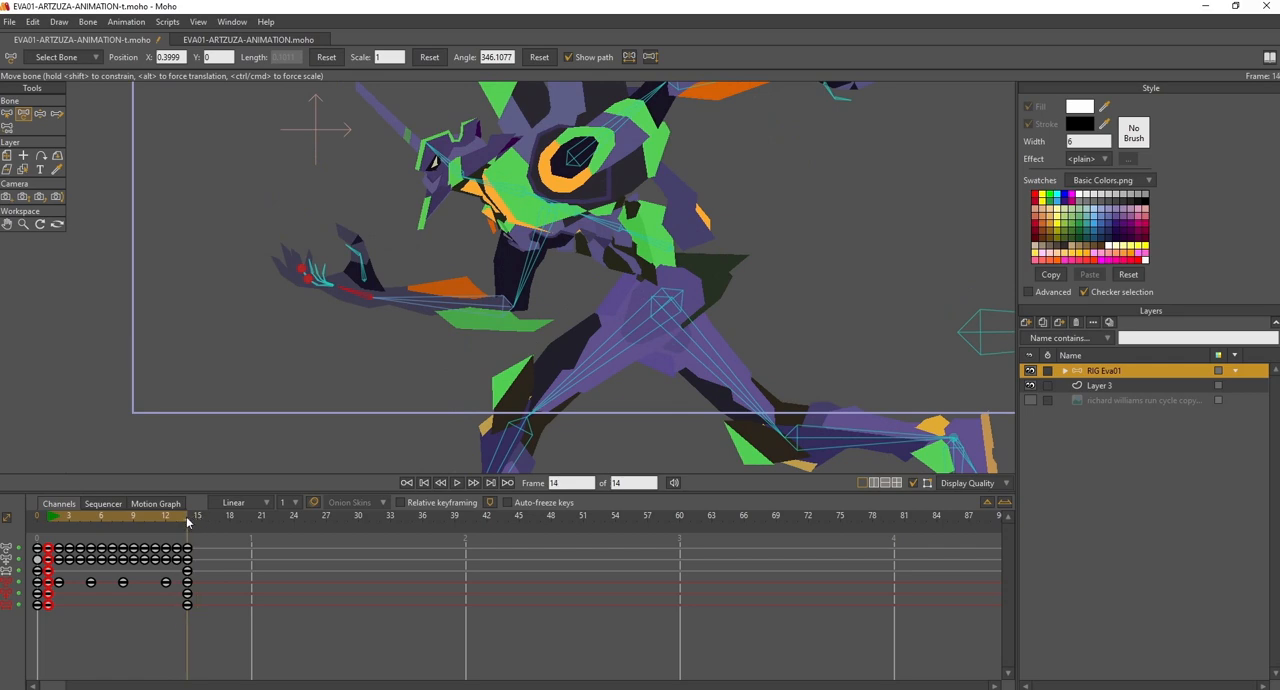
drag(370, 320, 386, 344)
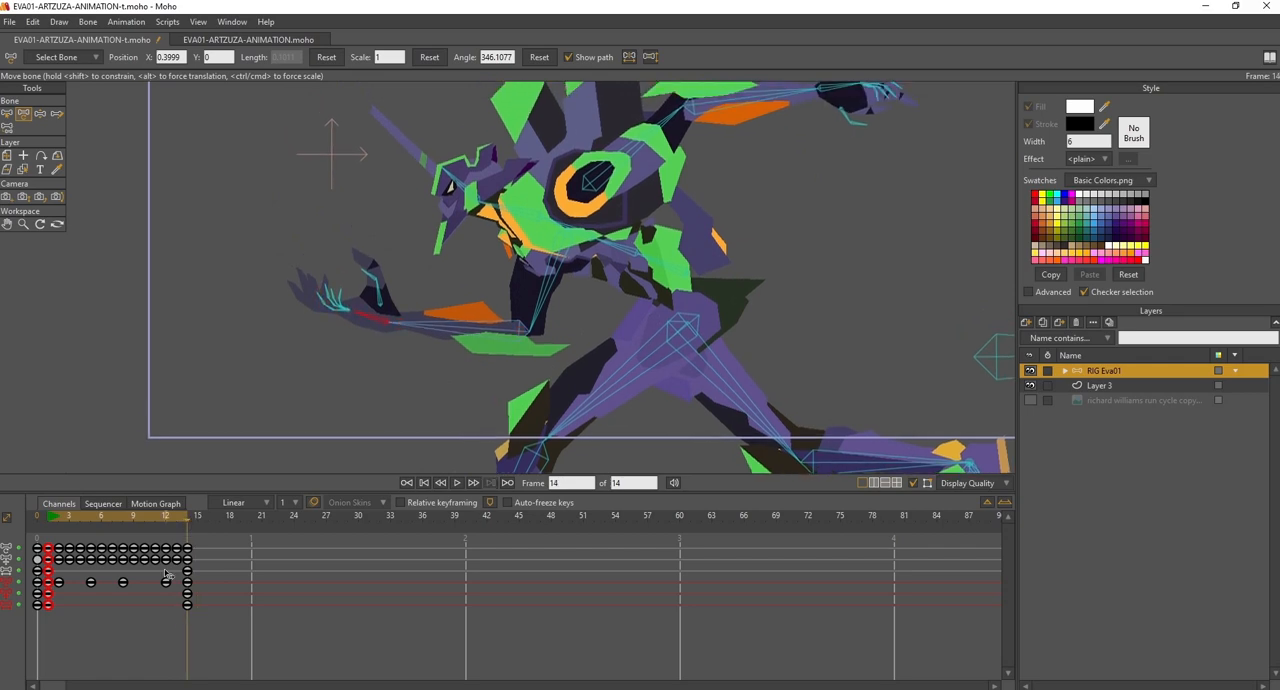
click(50, 520)
click(457, 485)
scroll(562, 291, down, 5)
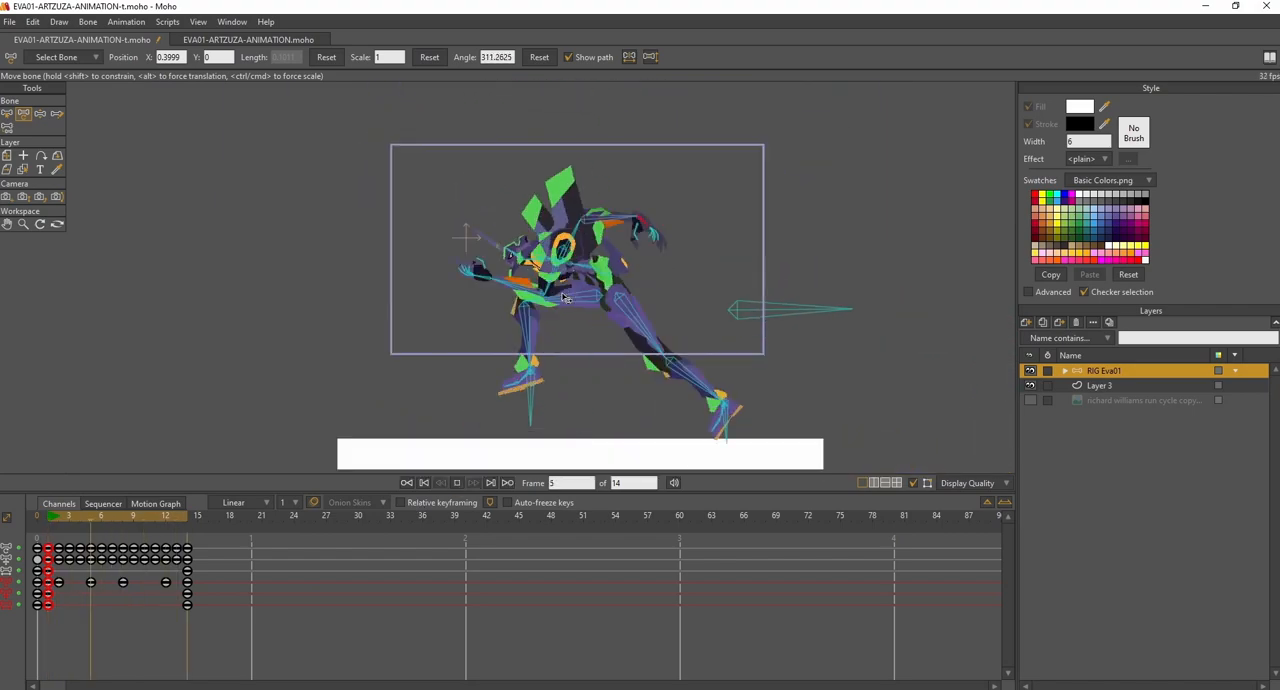
scroll(565, 292, up, 3)
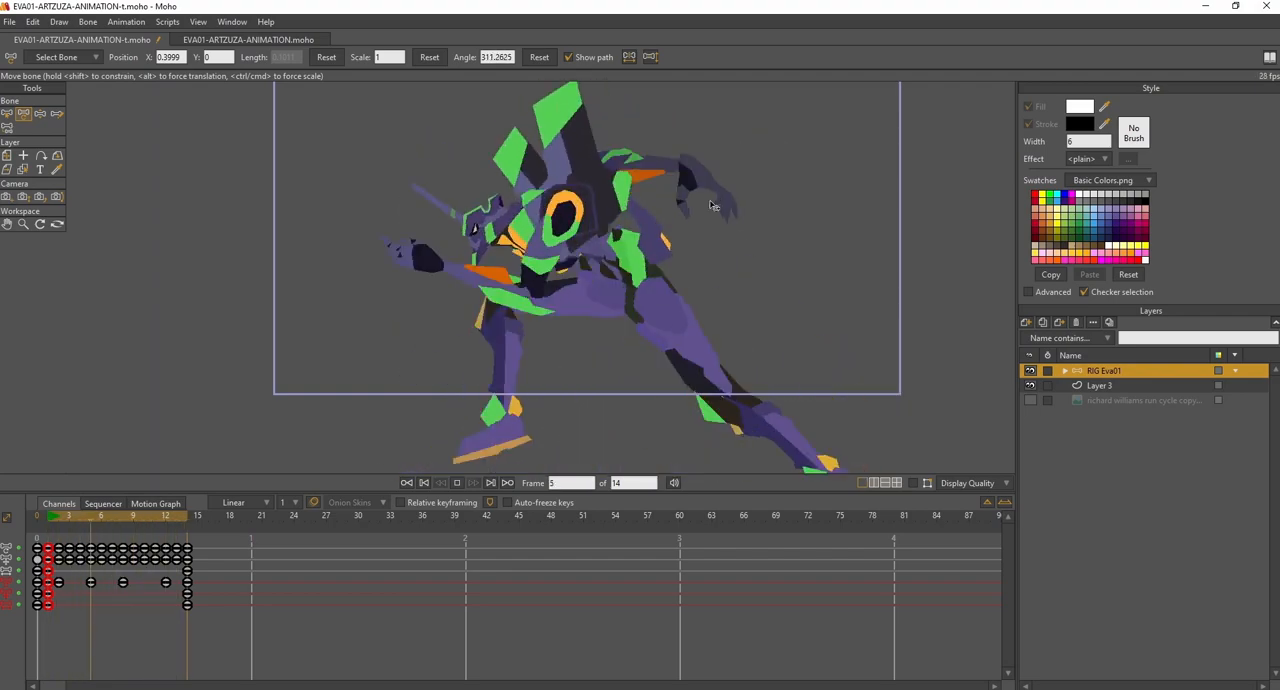
click(914, 484)
click(457, 483)
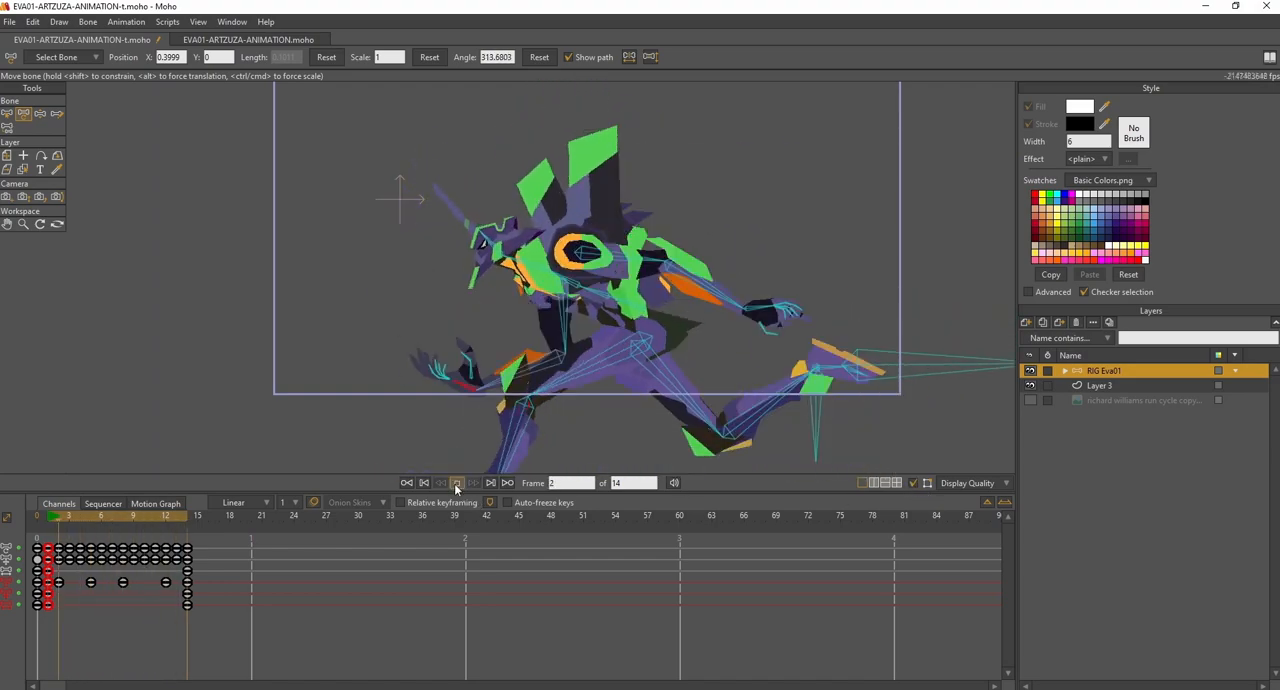
- Rotate the hand bone B33 slightly downward at frame 2
click(53, 518)
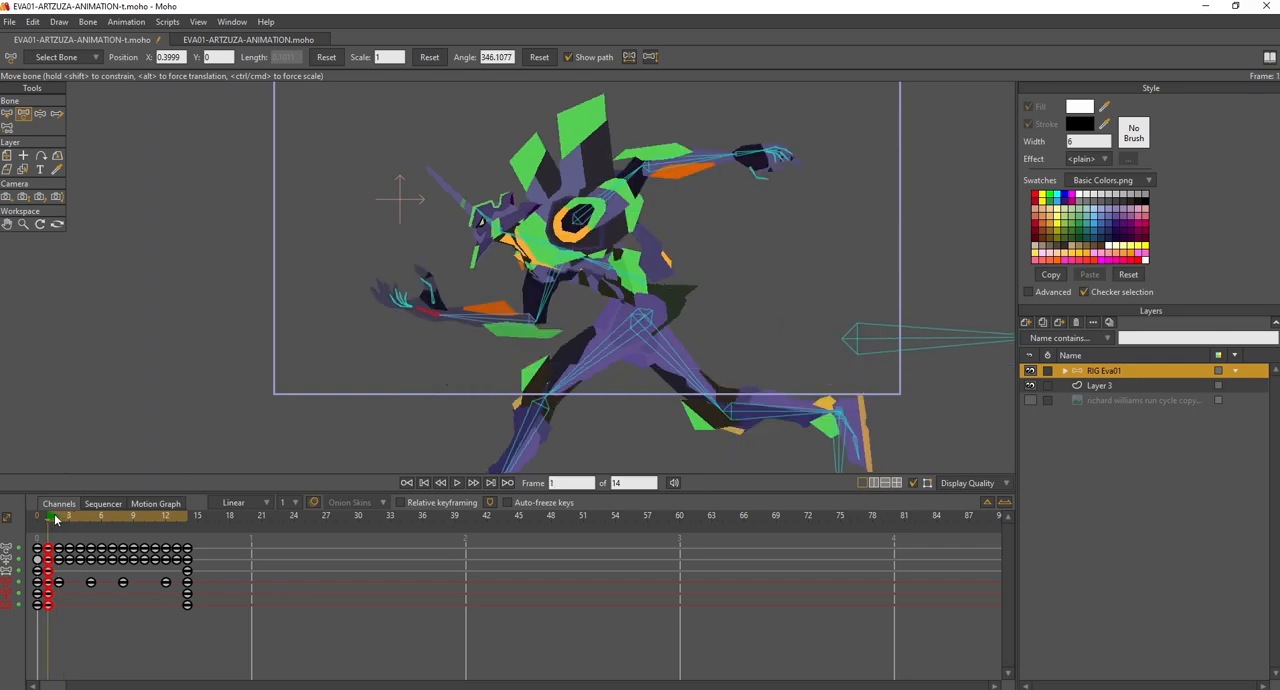
click(56, 518)
drag(463, 387, 461, 391)
- Rotate the hand bone B33 slightly outward at frame 5 and slightly downward at frame 8
drag(74, 522, 88, 519)
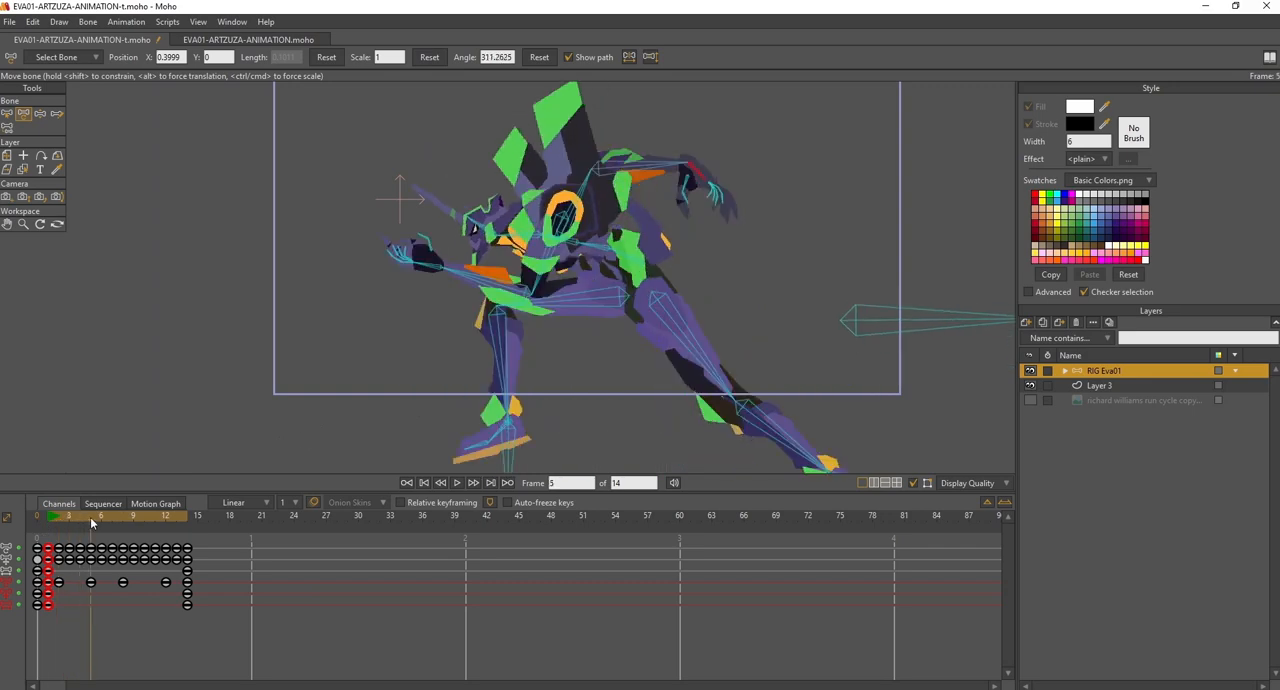
drag(690, 182, 704, 173)
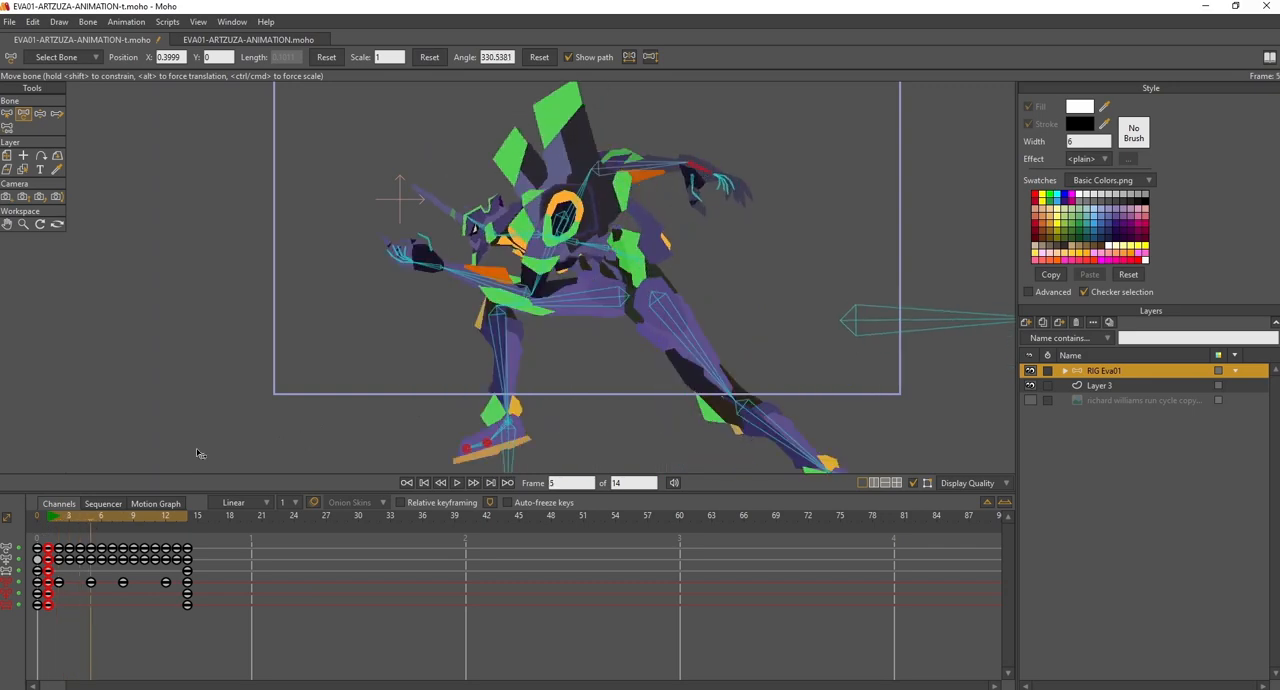
drag(110, 516, 121, 518)
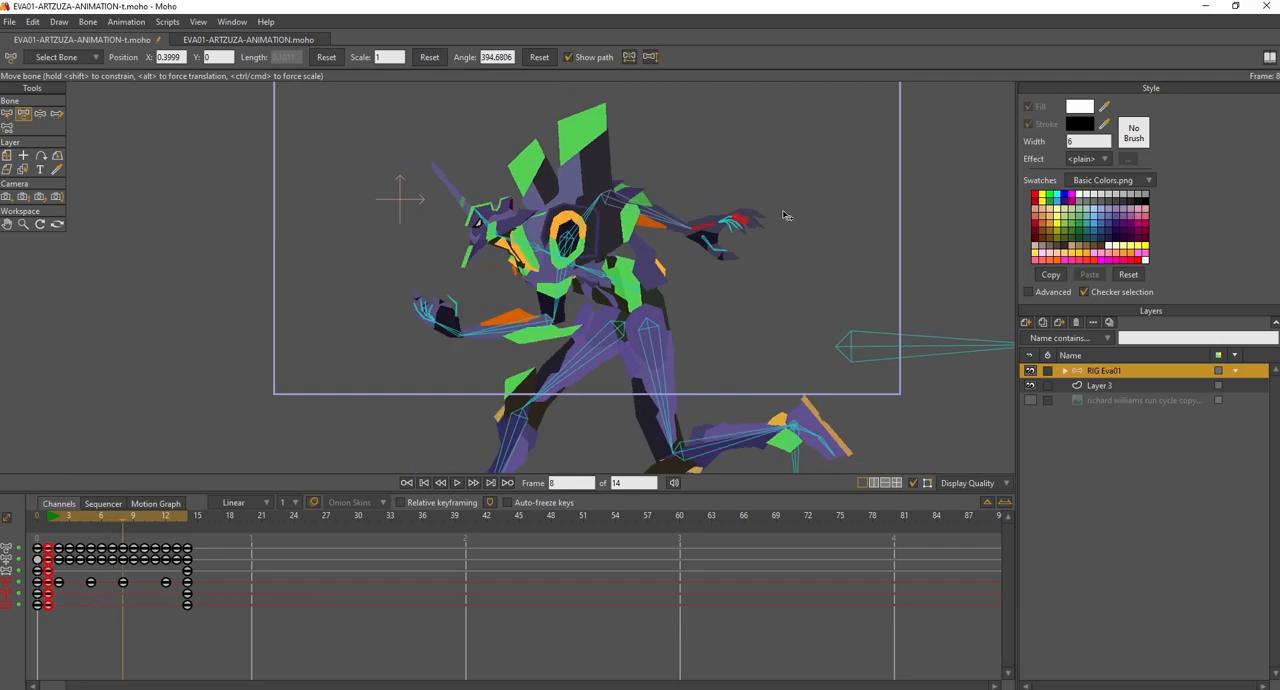
drag(704, 234, 705, 247)
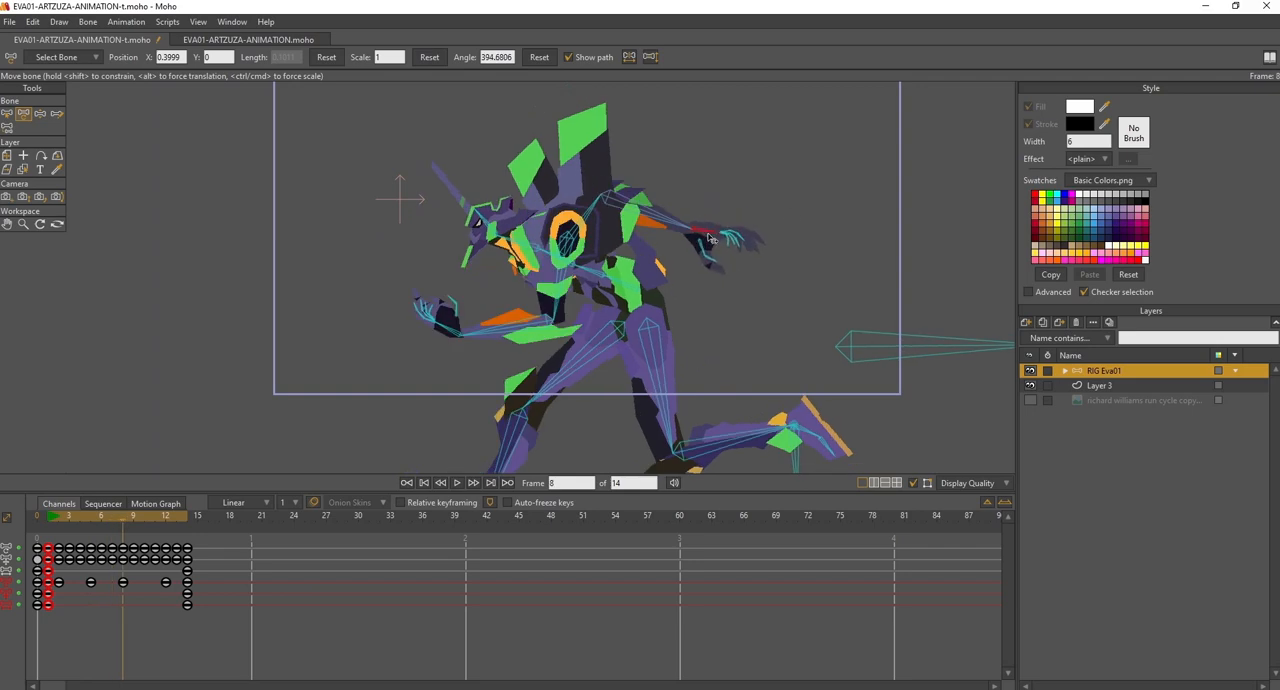
- Play the run cycle without bones displayed and scrub from frame 2 to 14 to examine both hands' motion
drag(132, 514, 177, 517)
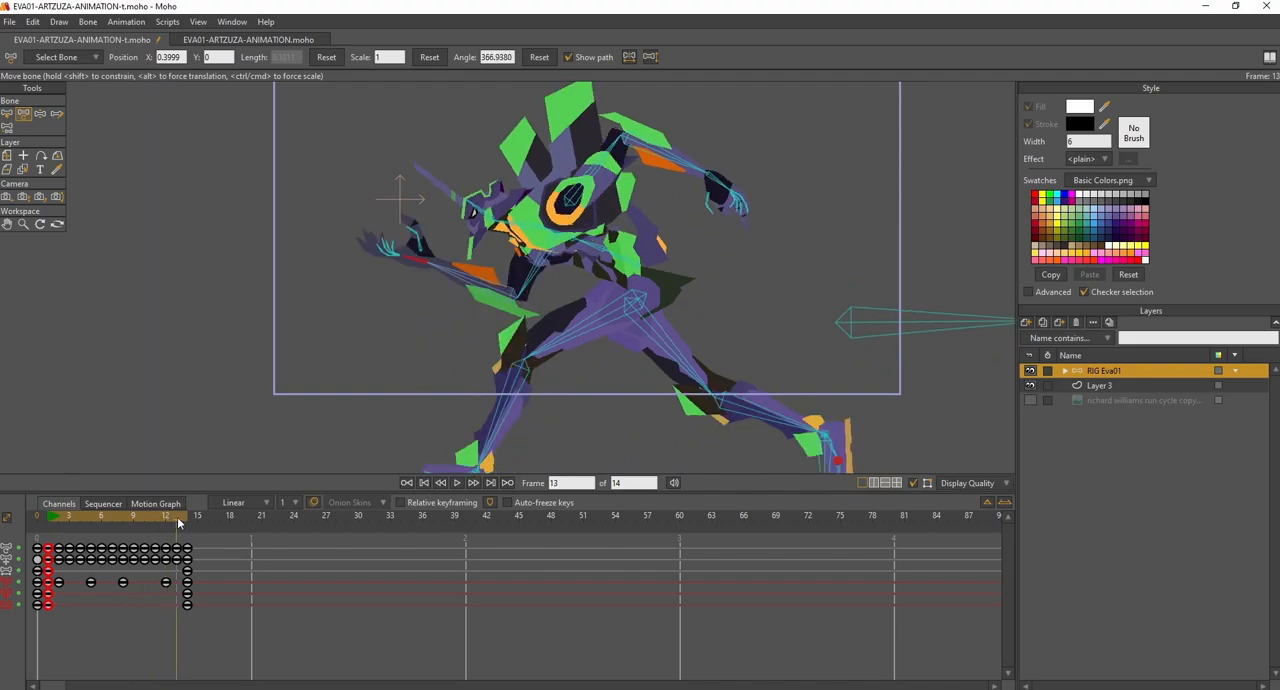
click(458, 483)
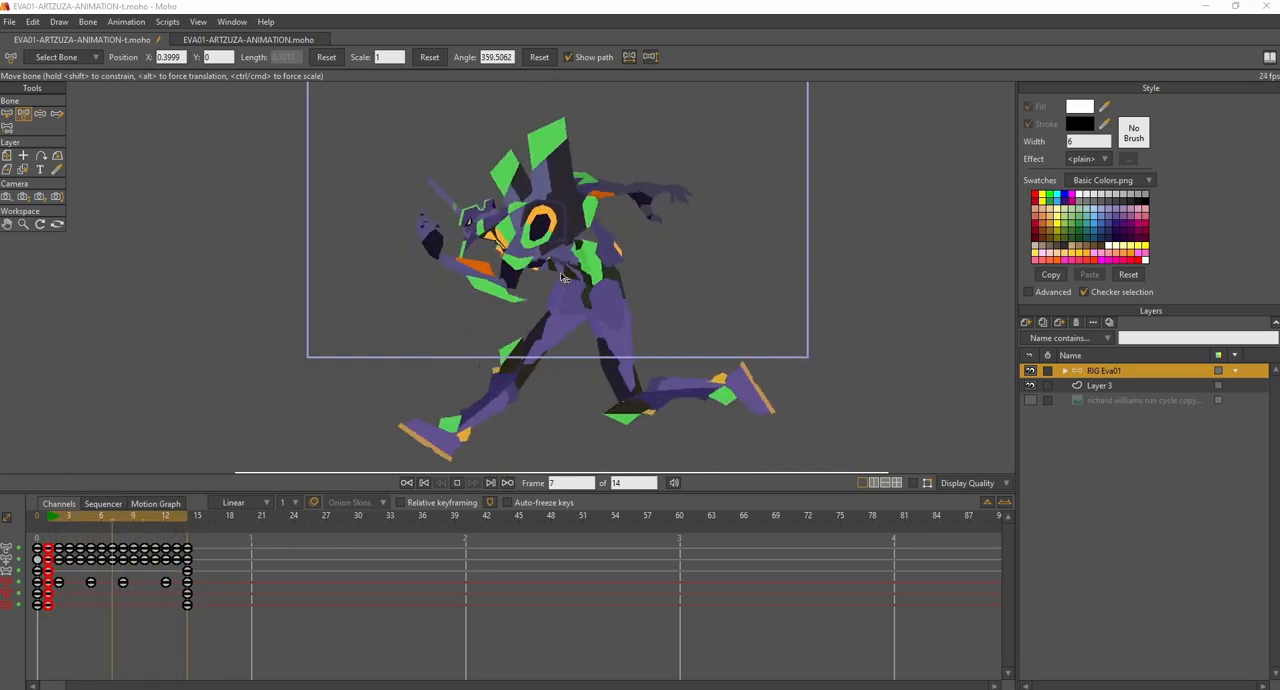
click(458, 483)
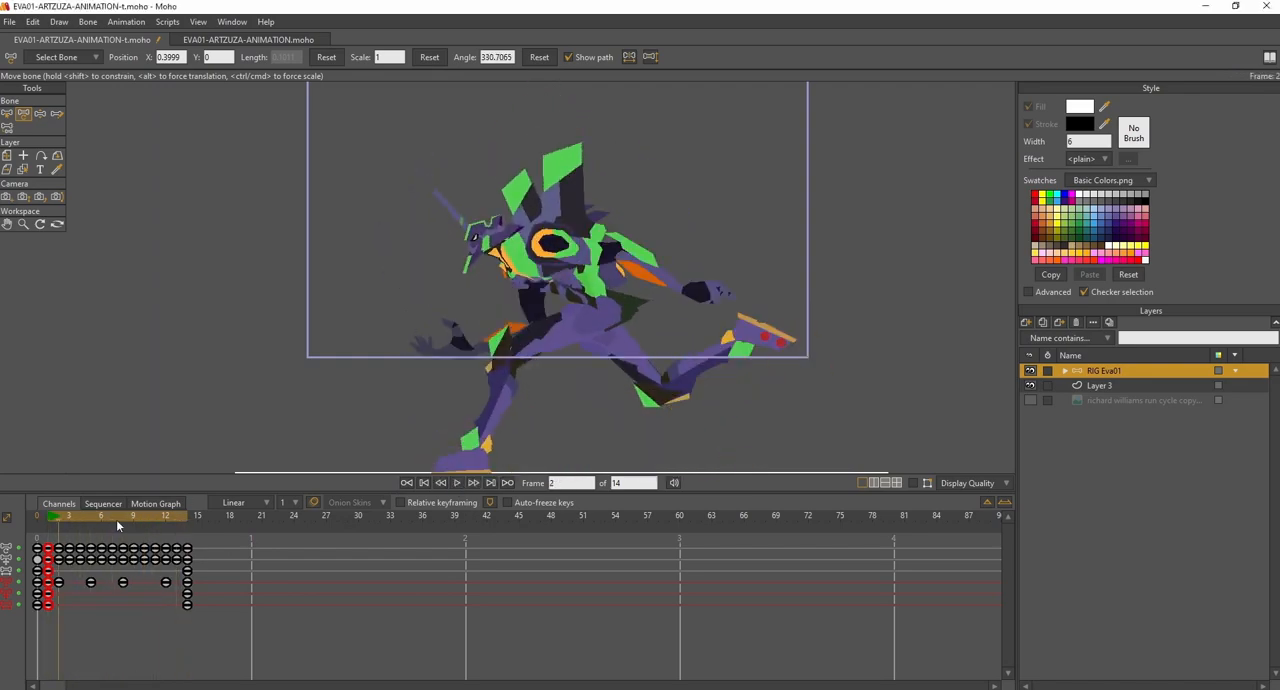
drag(73, 520, 184, 524)
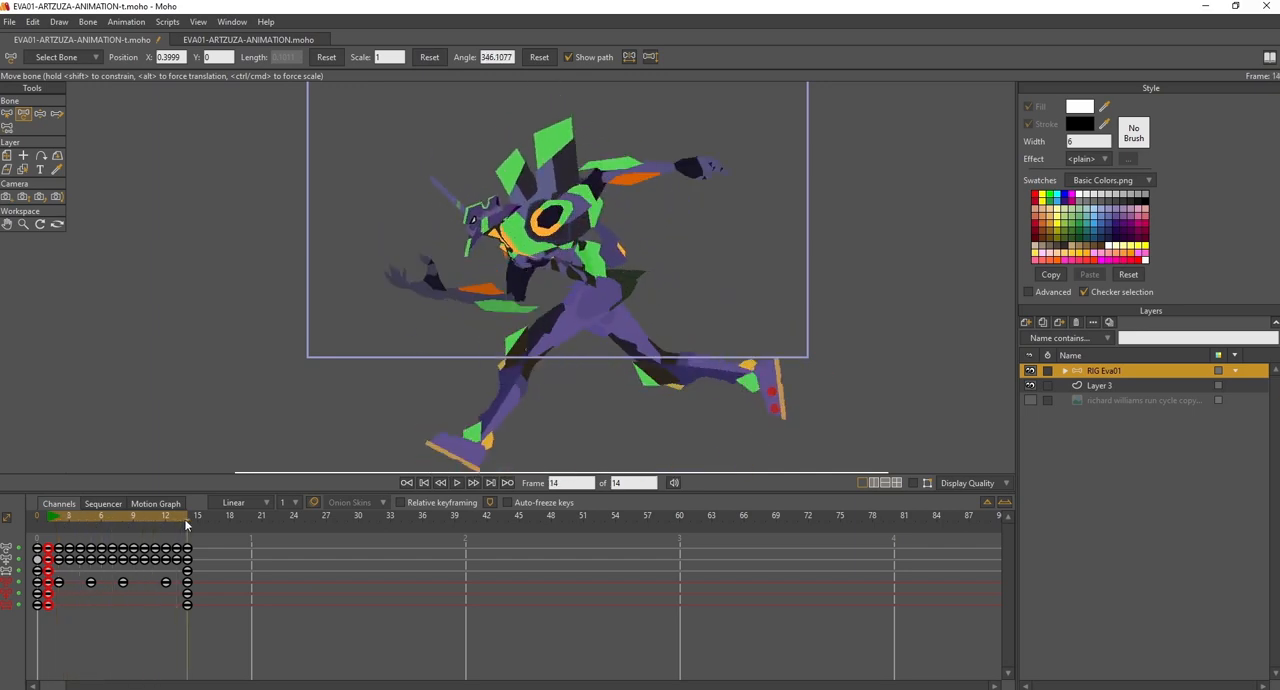
- Display and select all bones of the rig, and set all frame 14 keyframes to Cycle interpolation back to frame 1
click(7, 115)
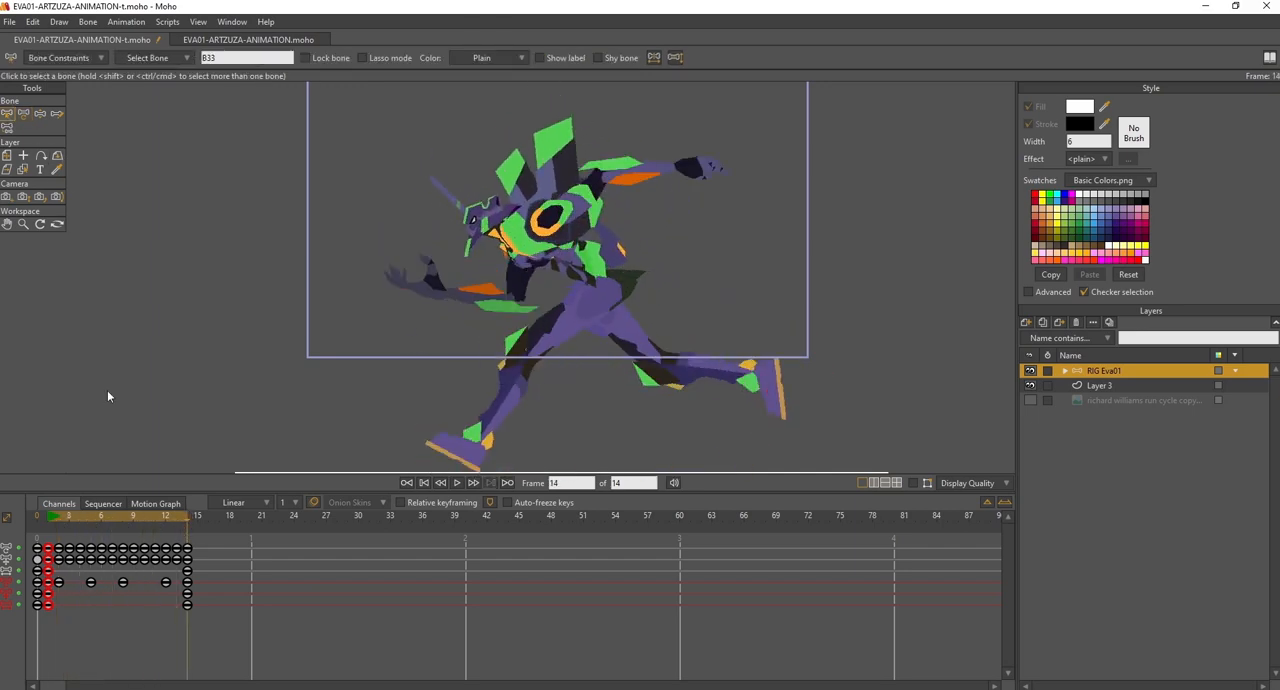
click(912, 483)
drag(297, 107, 944, 486)
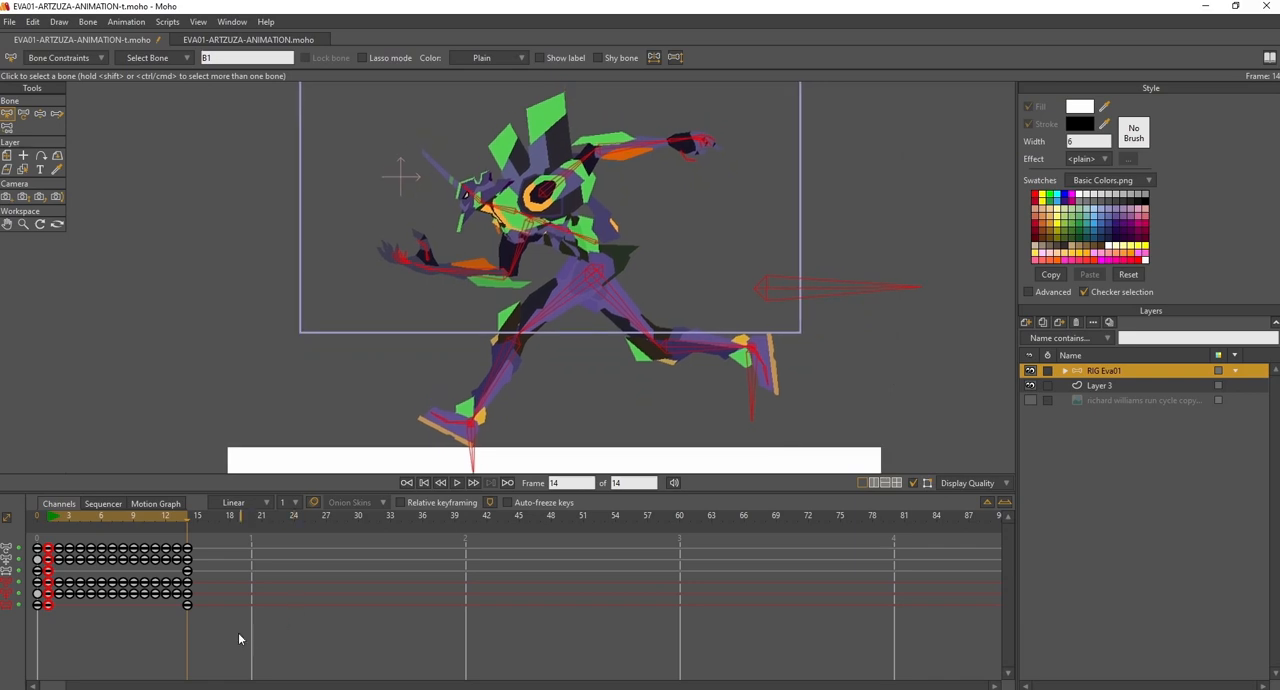
drag(207, 626, 182, 577)
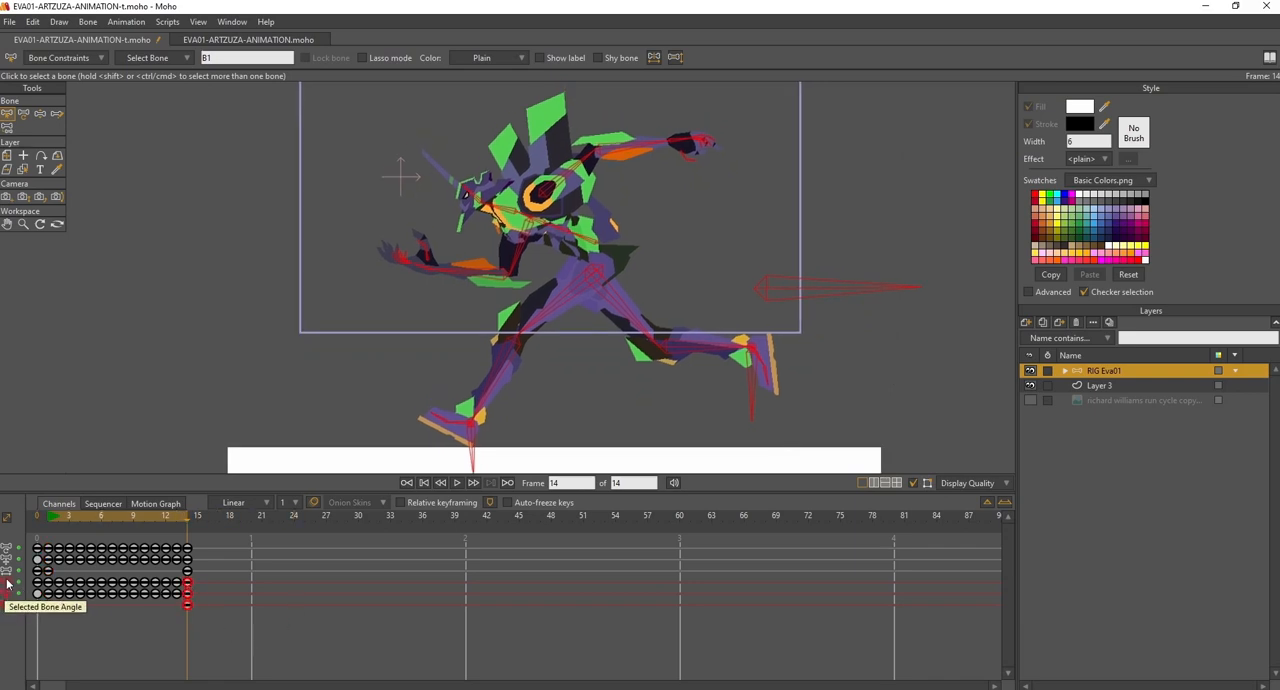
right_click(187, 590)
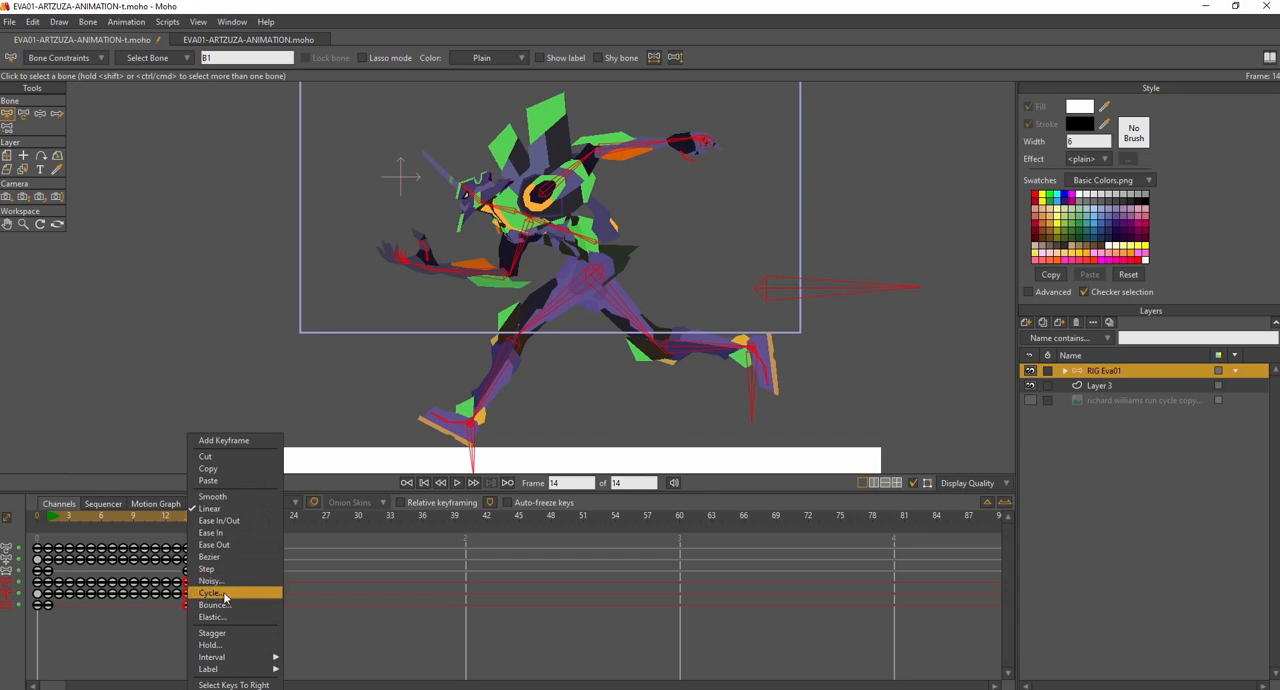
click(224, 597)
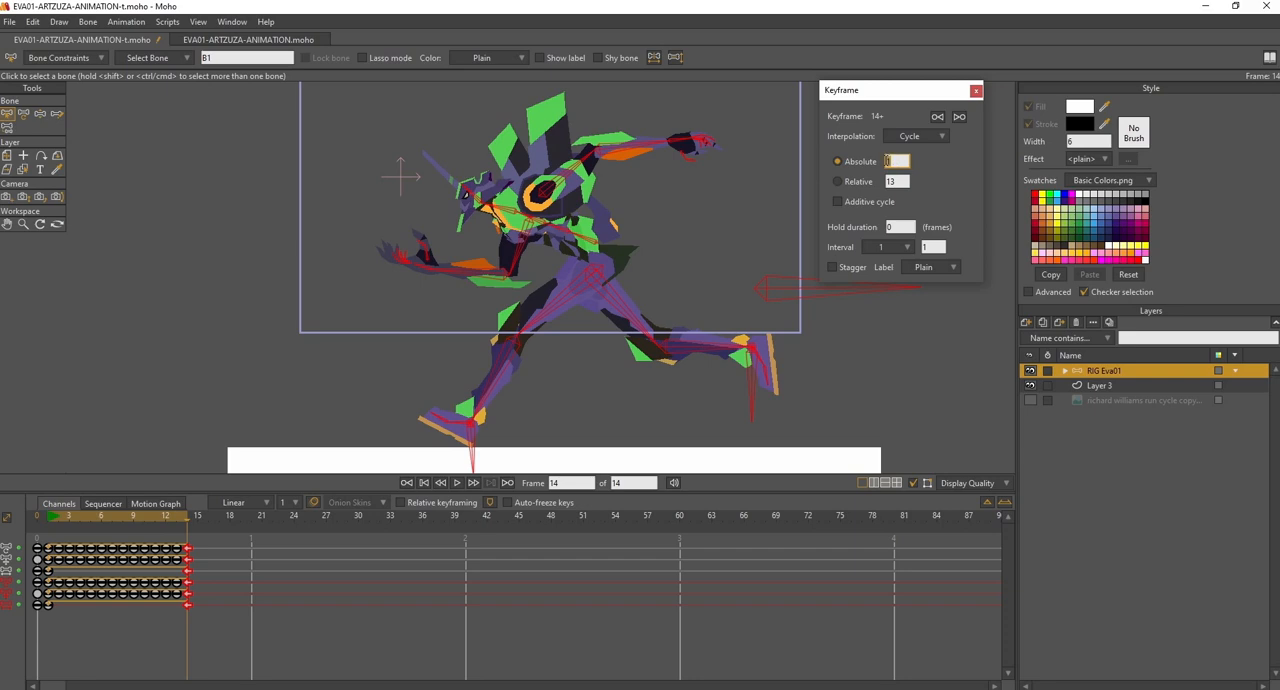
click(976, 91)
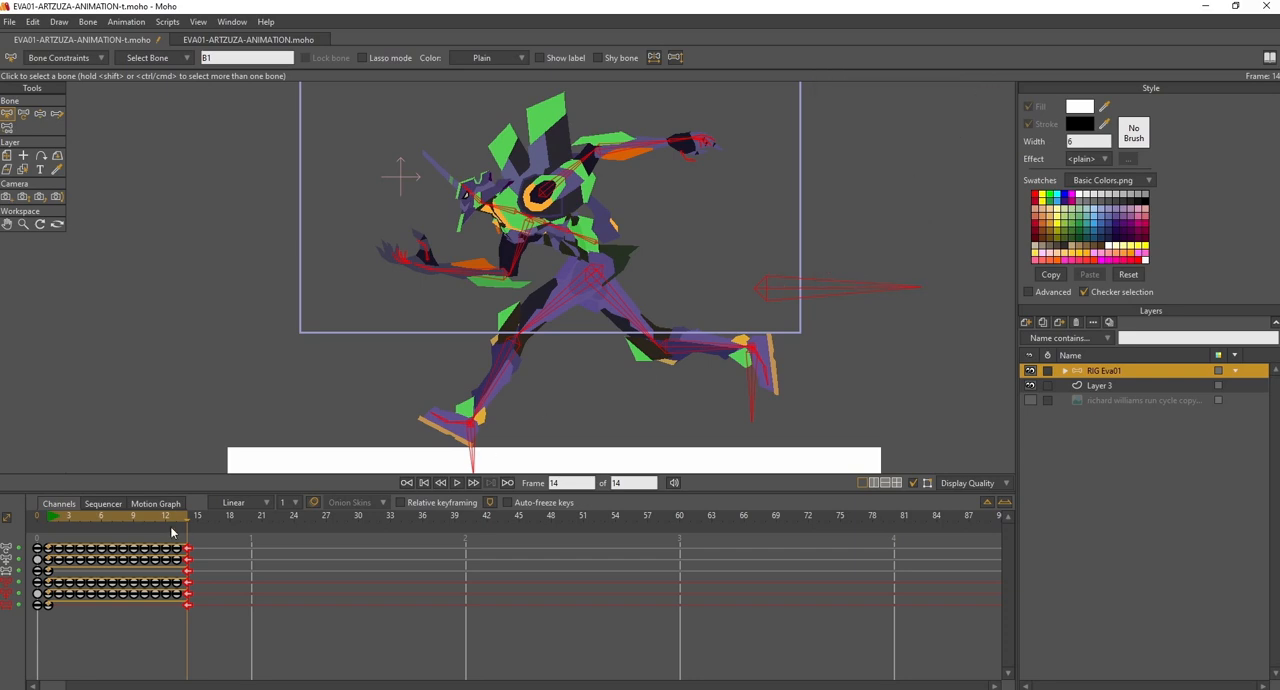
- Play the animation from frame 1 to check the cycling keyframes
click(48, 518)
click(455, 483)
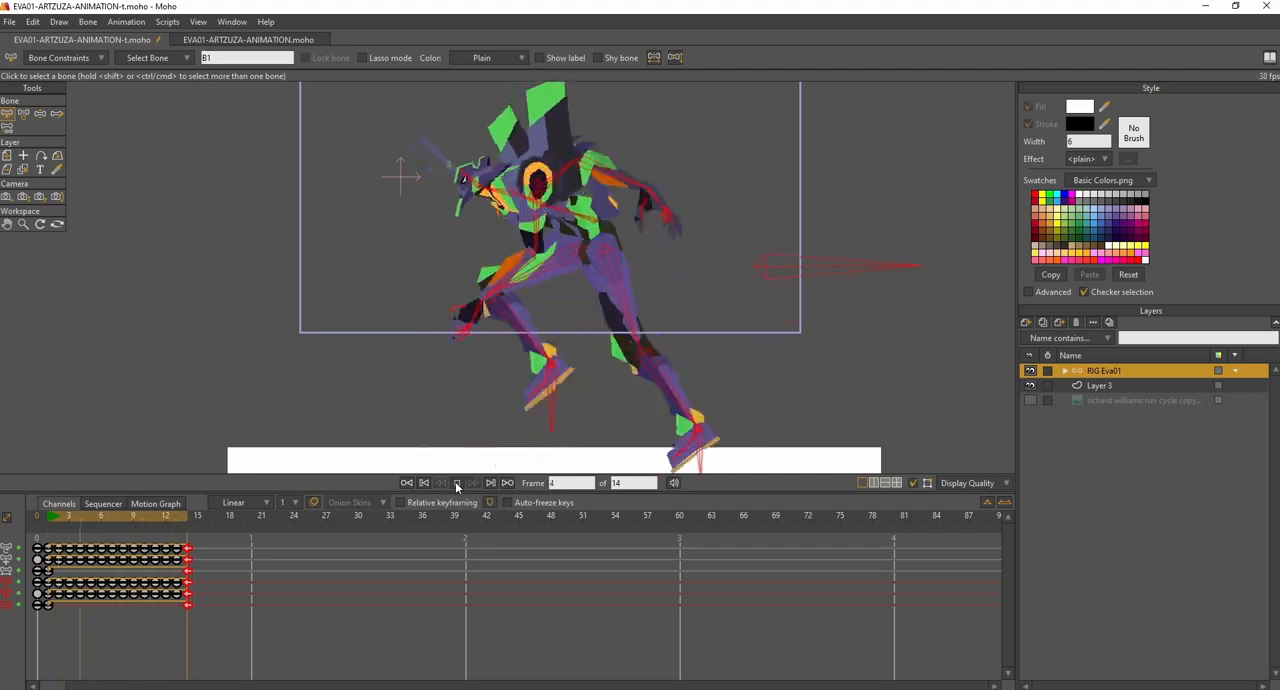
click(457, 484)
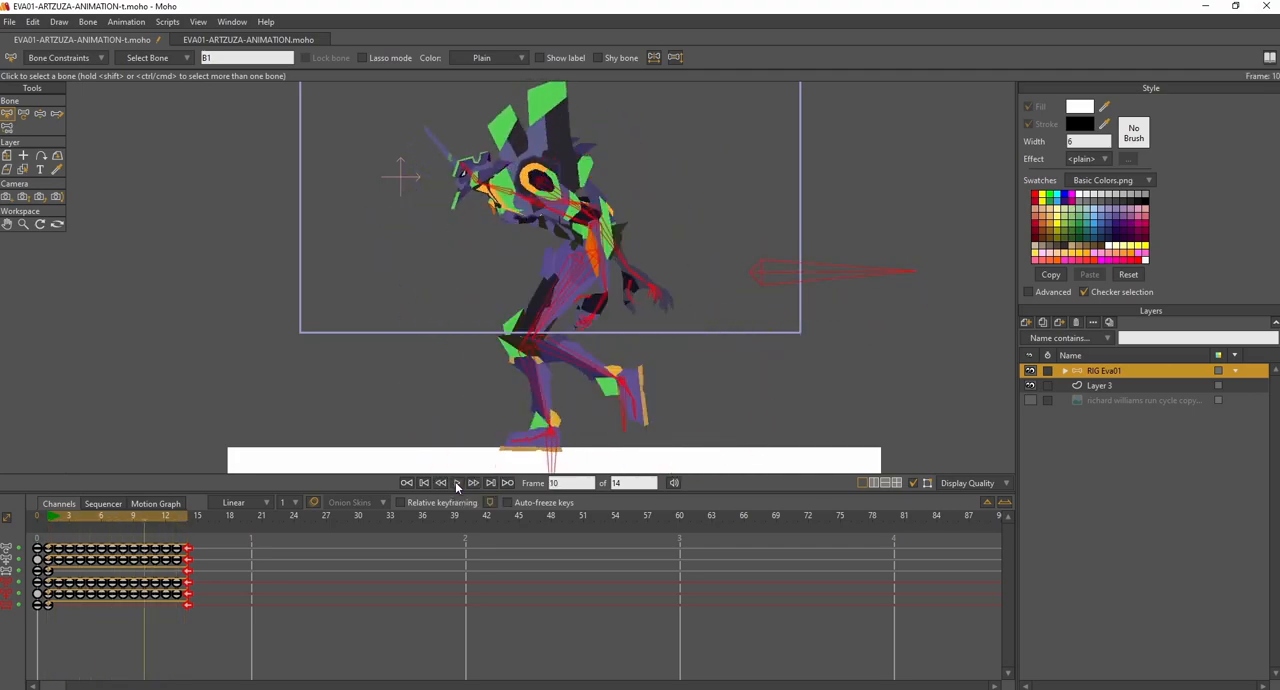
- Set the animation's end frame to 100 and check where the extended range ends on the timeline
click(615, 483)
click(634, 483)
key(Return)
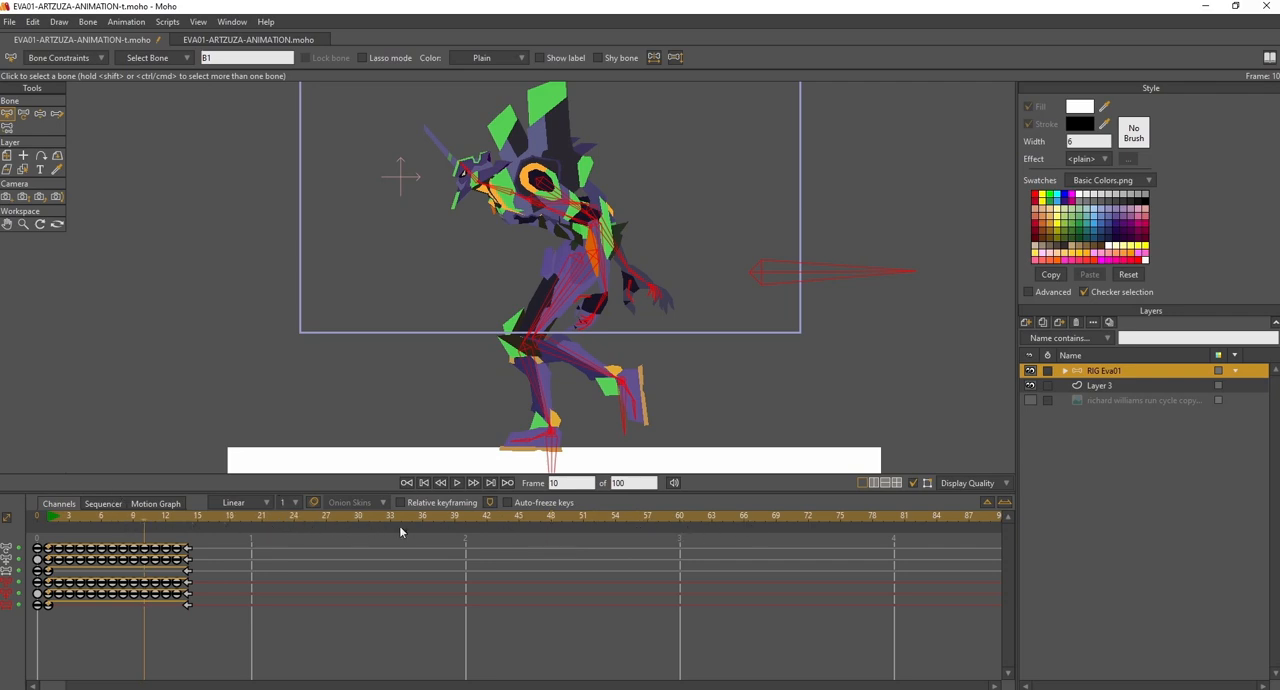
drag(58, 687, 88, 687)
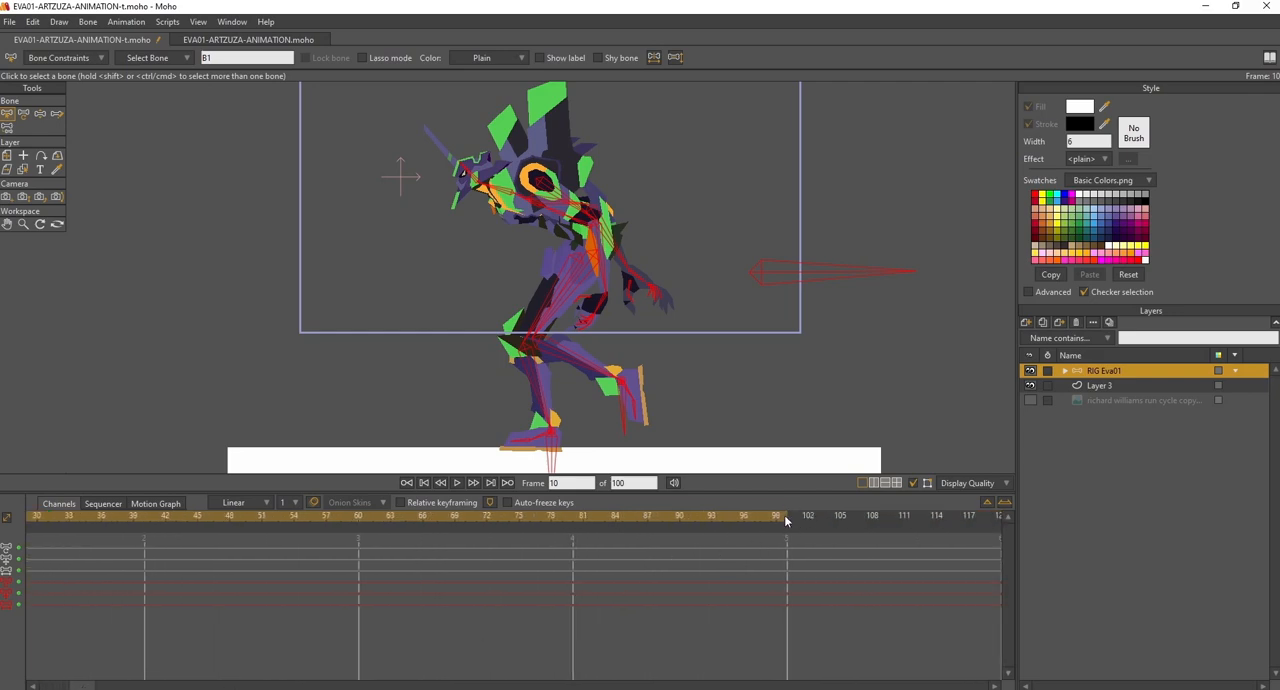
- Set the animation's end frame back to 14 and then to 100 once more
double_click(633, 483)
text(14)
key(Return)
drag(82, 685, 48, 684)
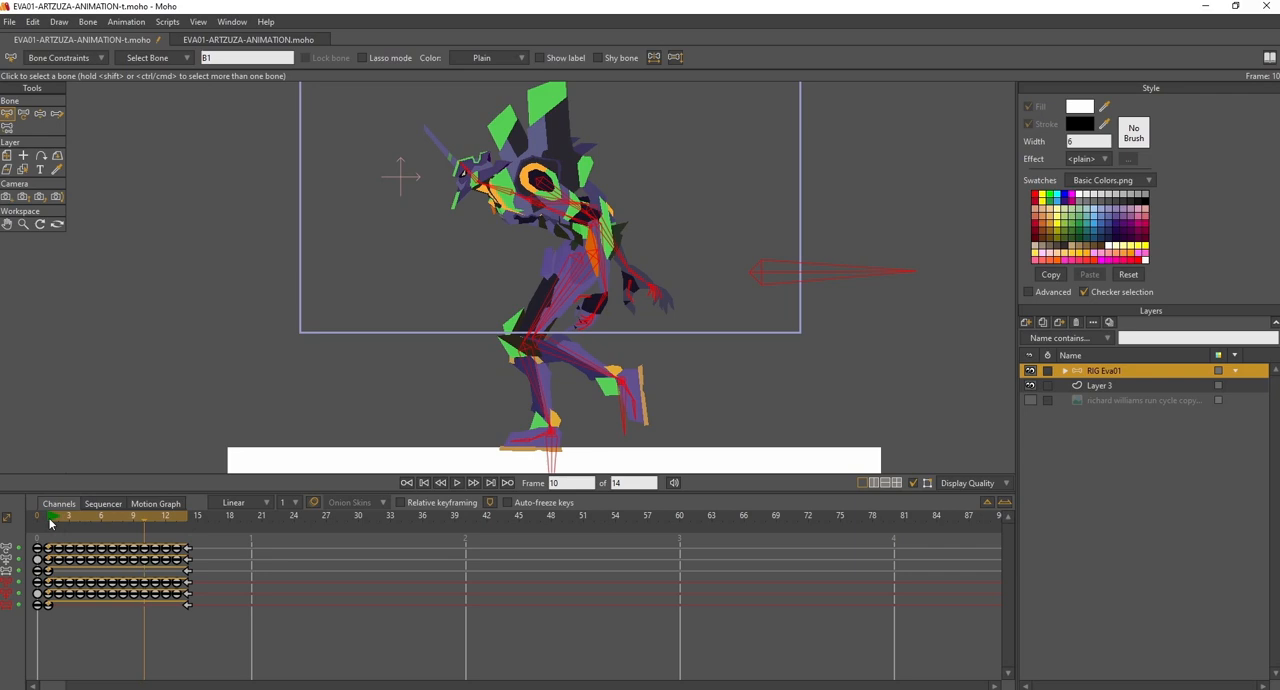
click(628, 484)
key(Return)
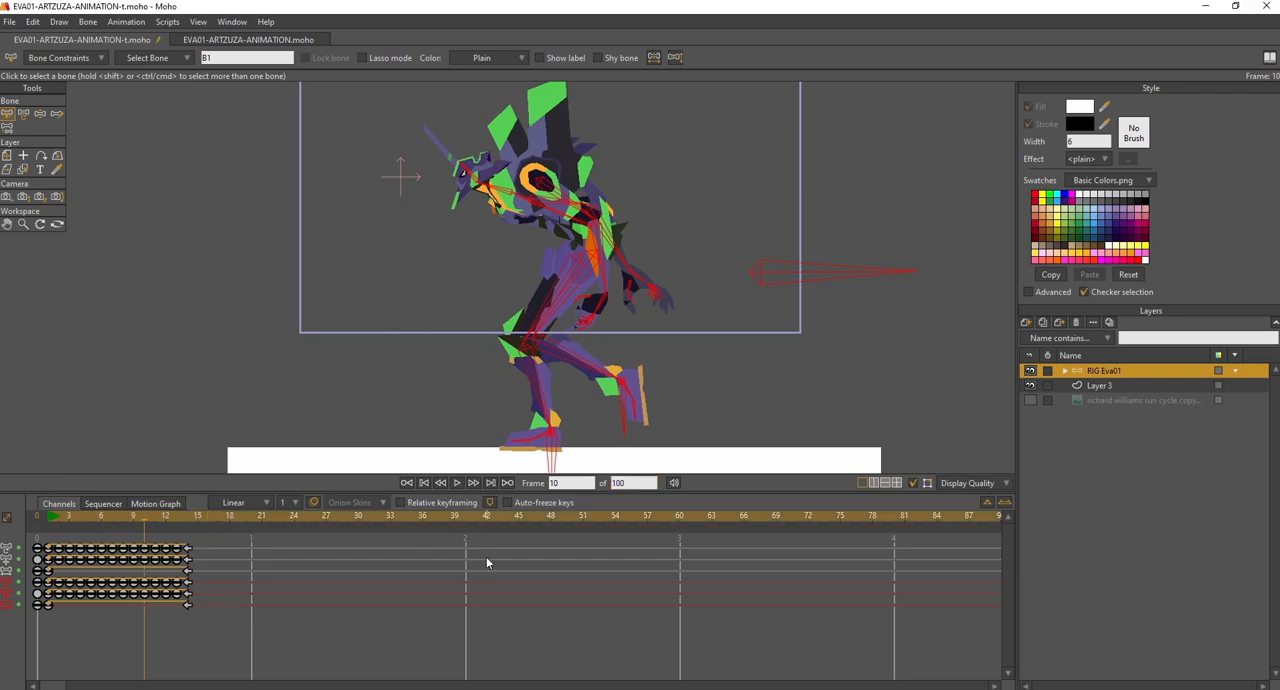
- Set the interpolation of all keyframes at frame 14 to Linear
click(186, 519)
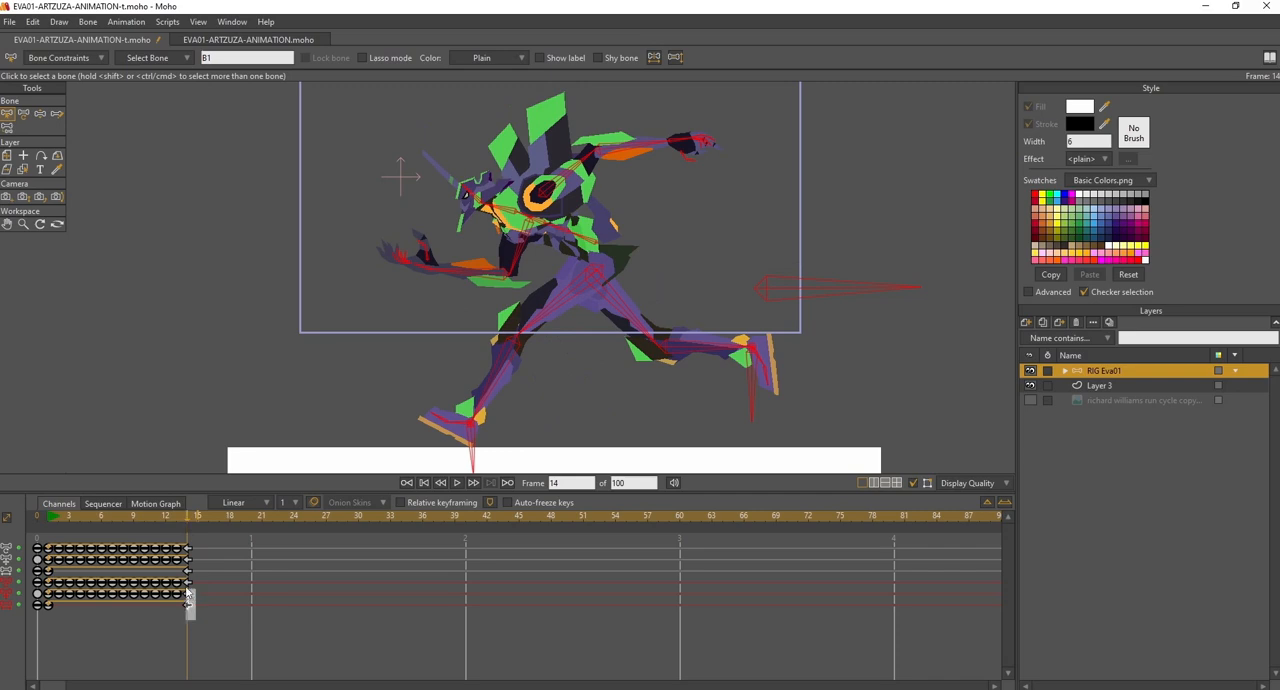
right_click(187, 588)
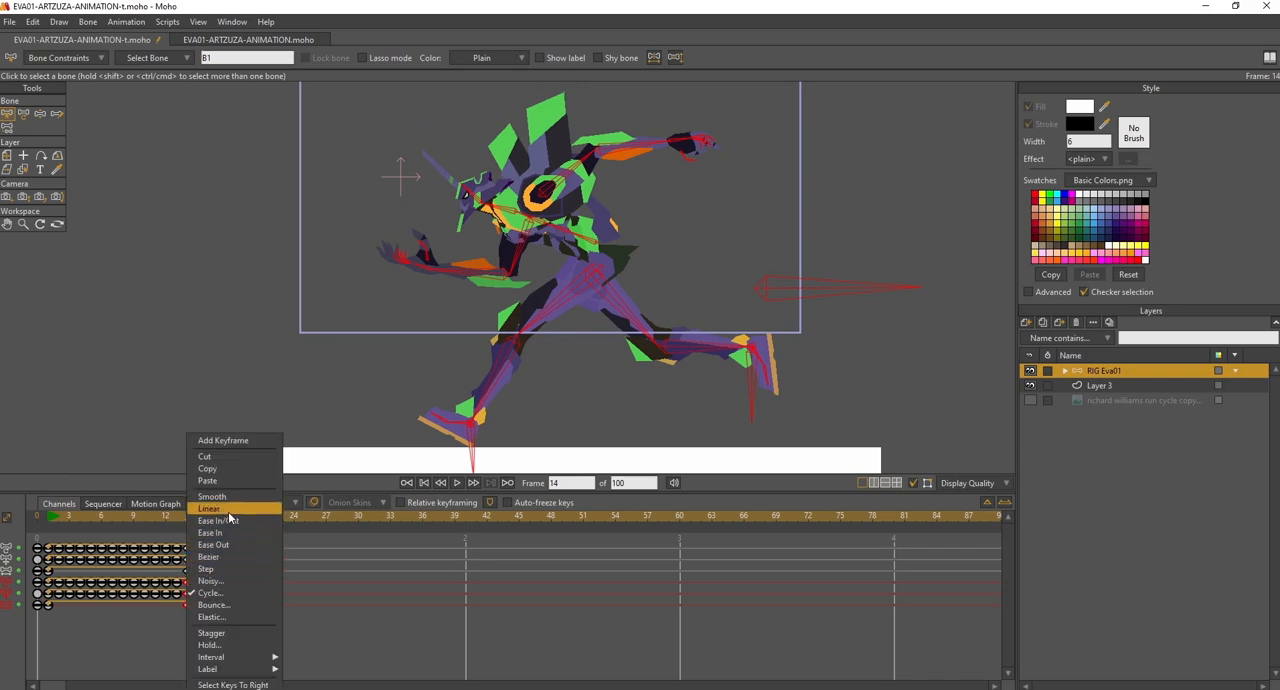
click(228, 510)
- Play the 100-frame animation from frame 1 to see how the run behaves beyond frame 14
click(50, 519)
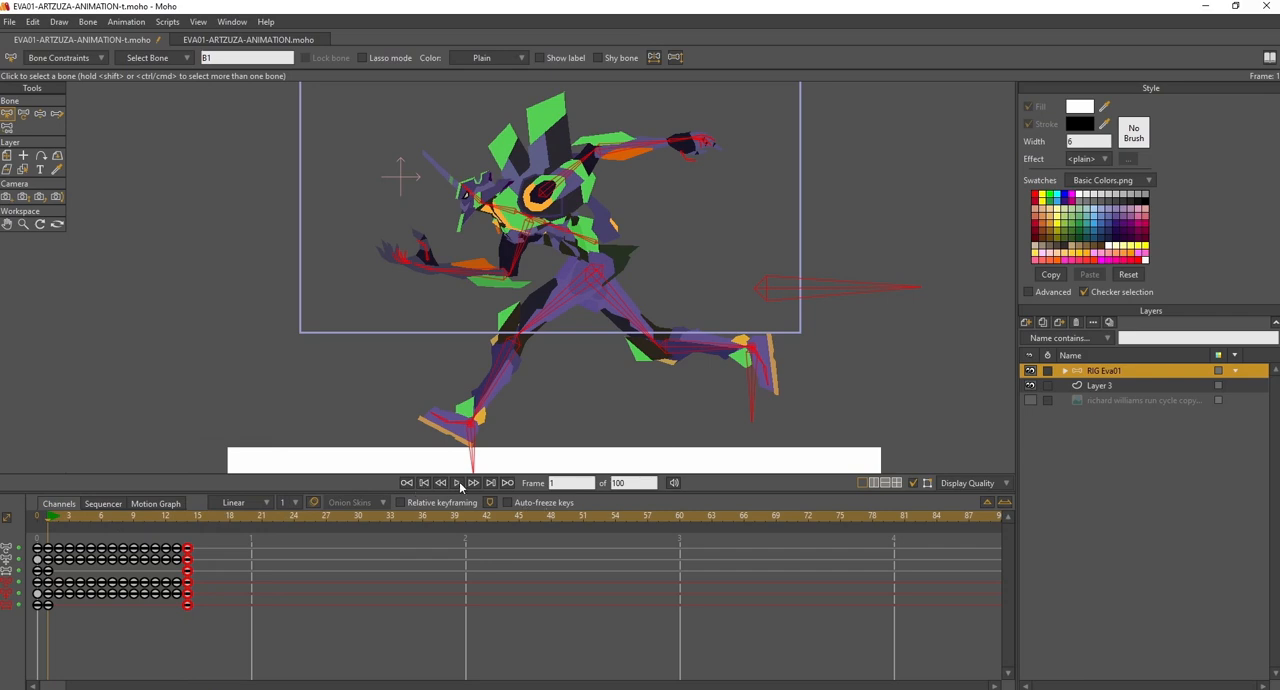
click(457, 483)
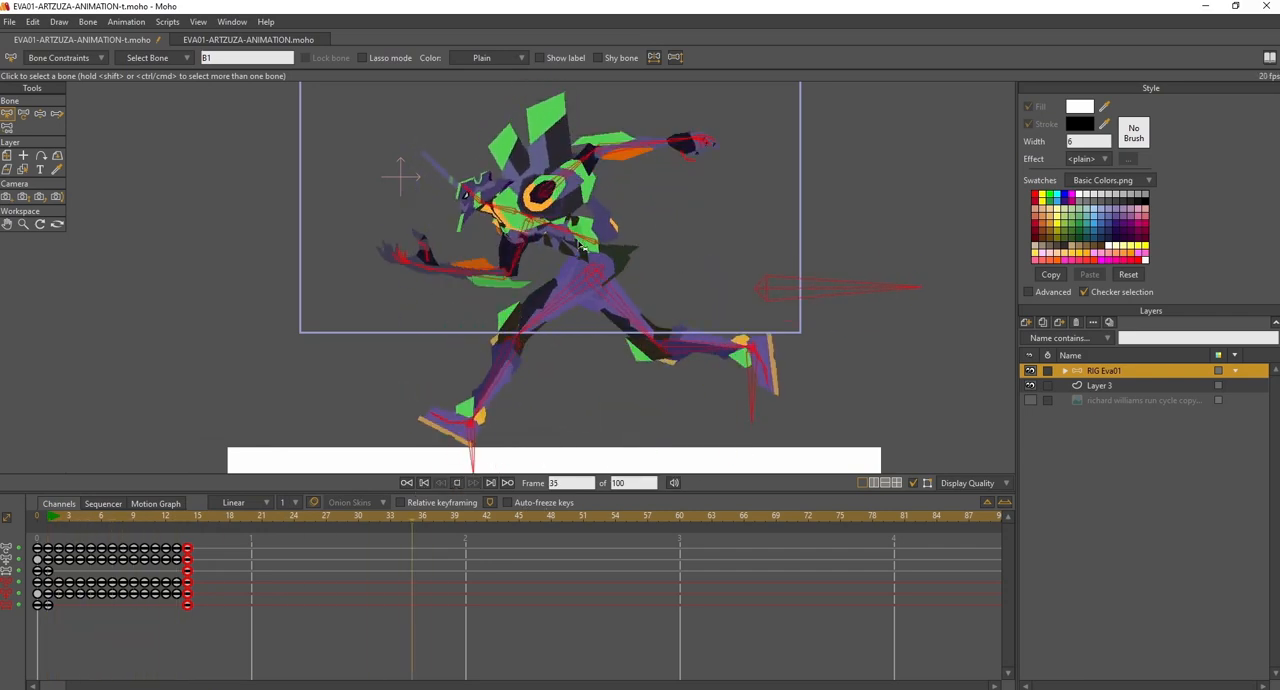
click(458, 483)
- Set the interpolation of all bone keyframes at frame 14 to Cycle, looping back to absolute frame 1
click(193, 521)
drag(206, 623, 186, 590)
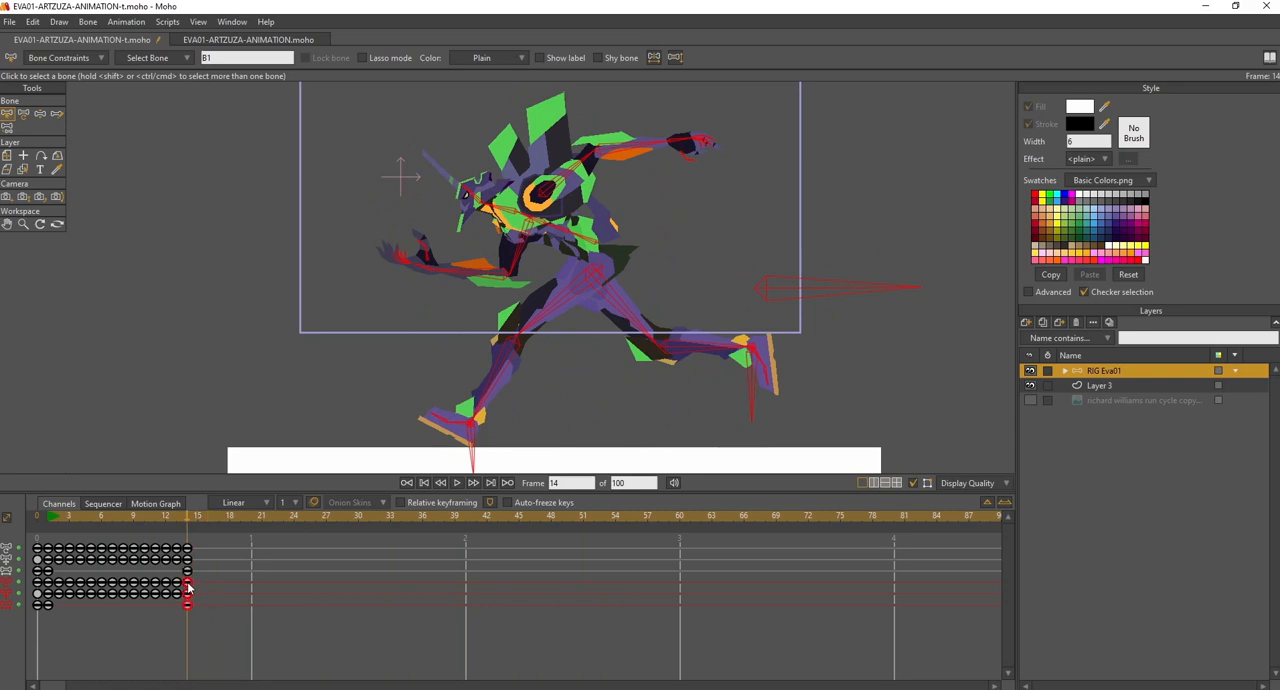
right_click(186, 588)
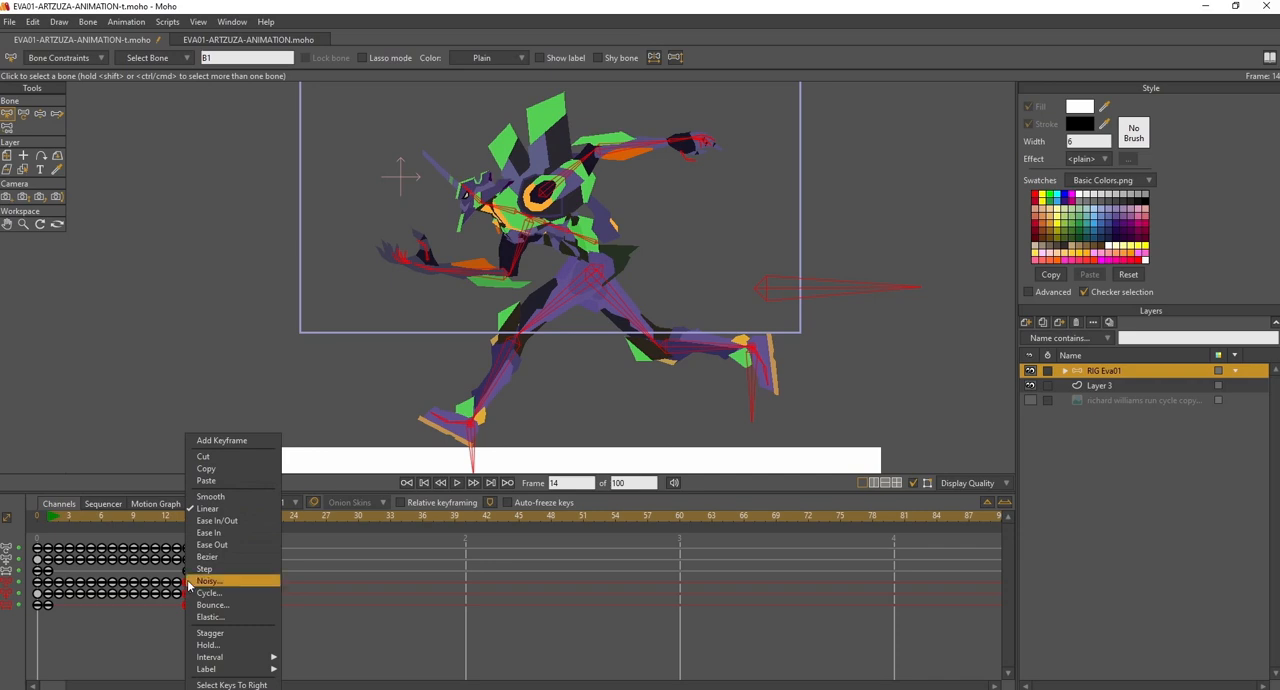
click(227, 597)
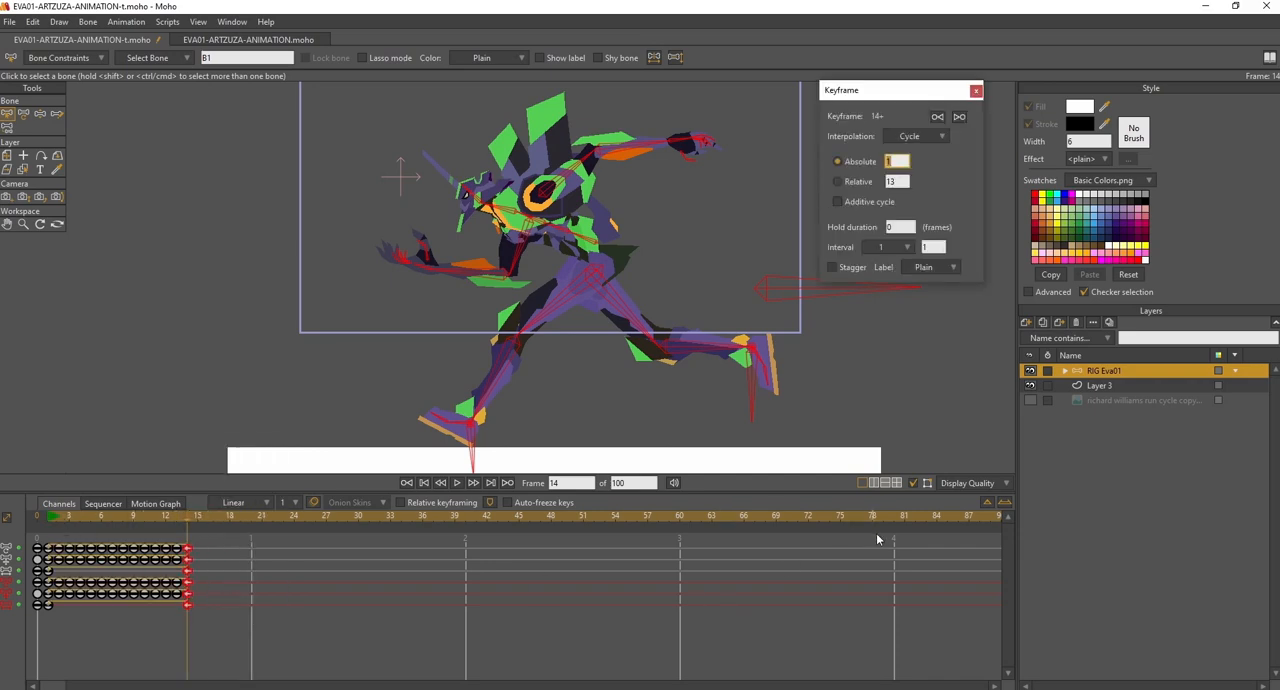
click(988, 505)
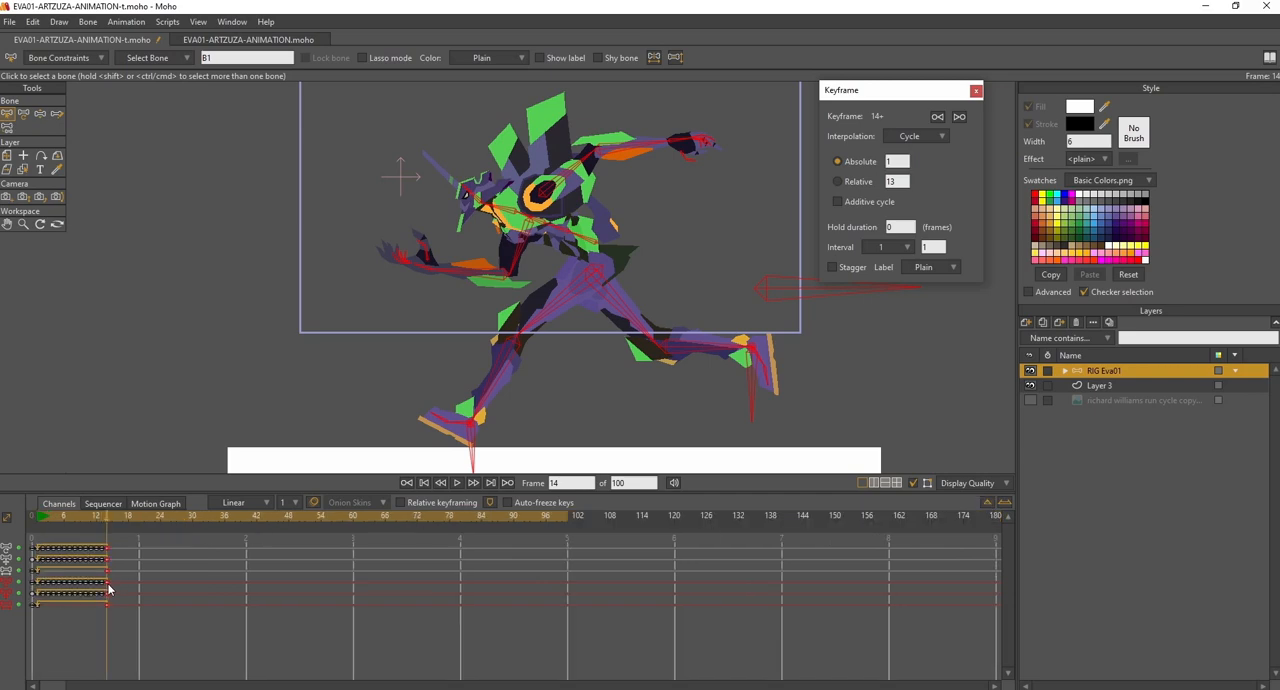
click(1005, 502)
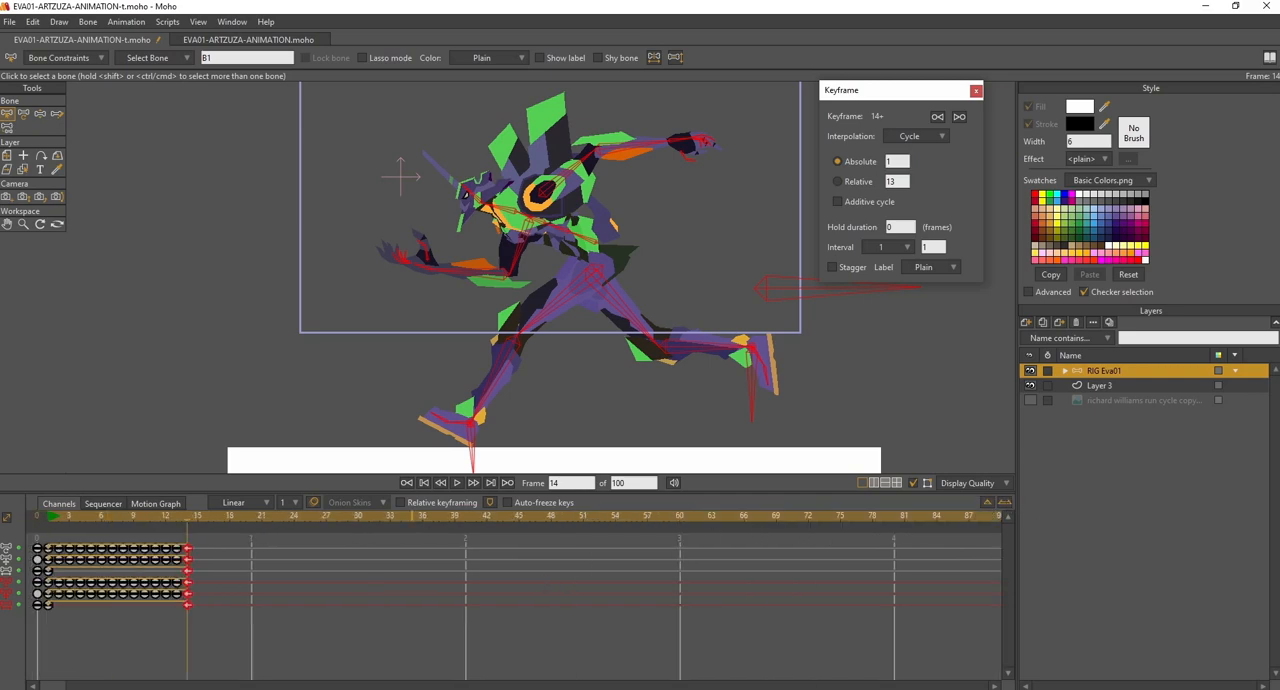
- Check the Cycle settings of the keyframes at frame 14 and play the animation from frame 1 to review the loop
click(208, 628)
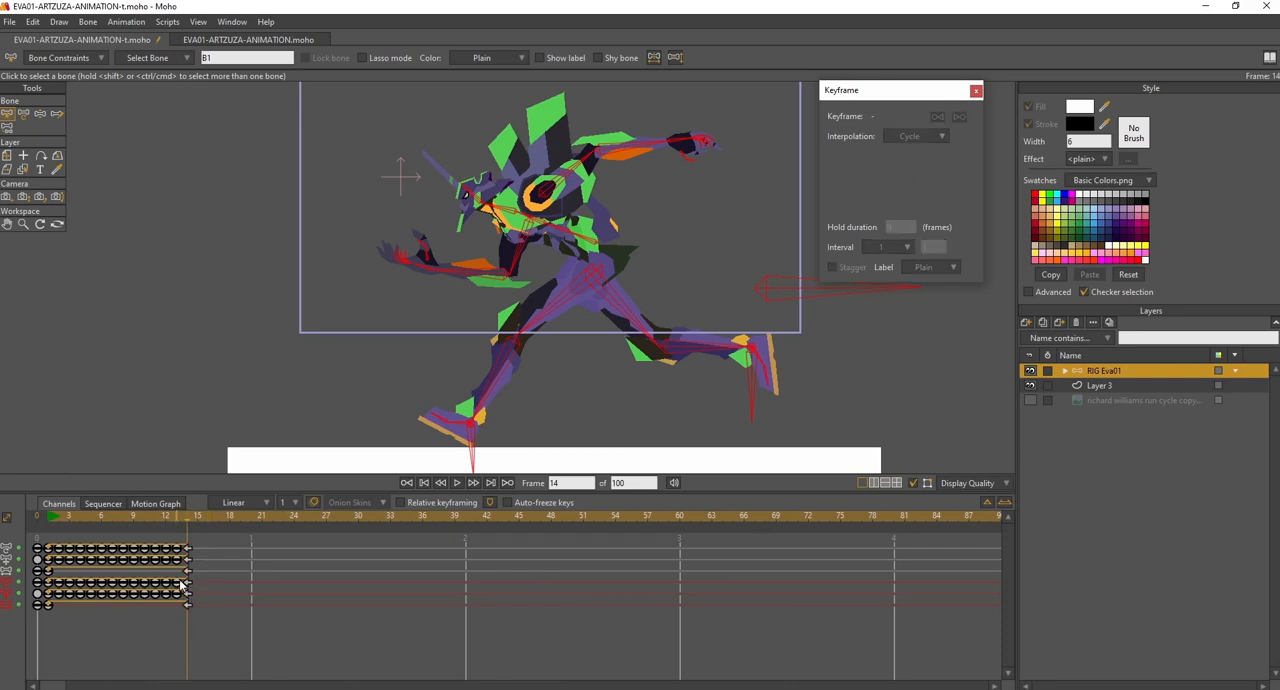
click(188, 591)
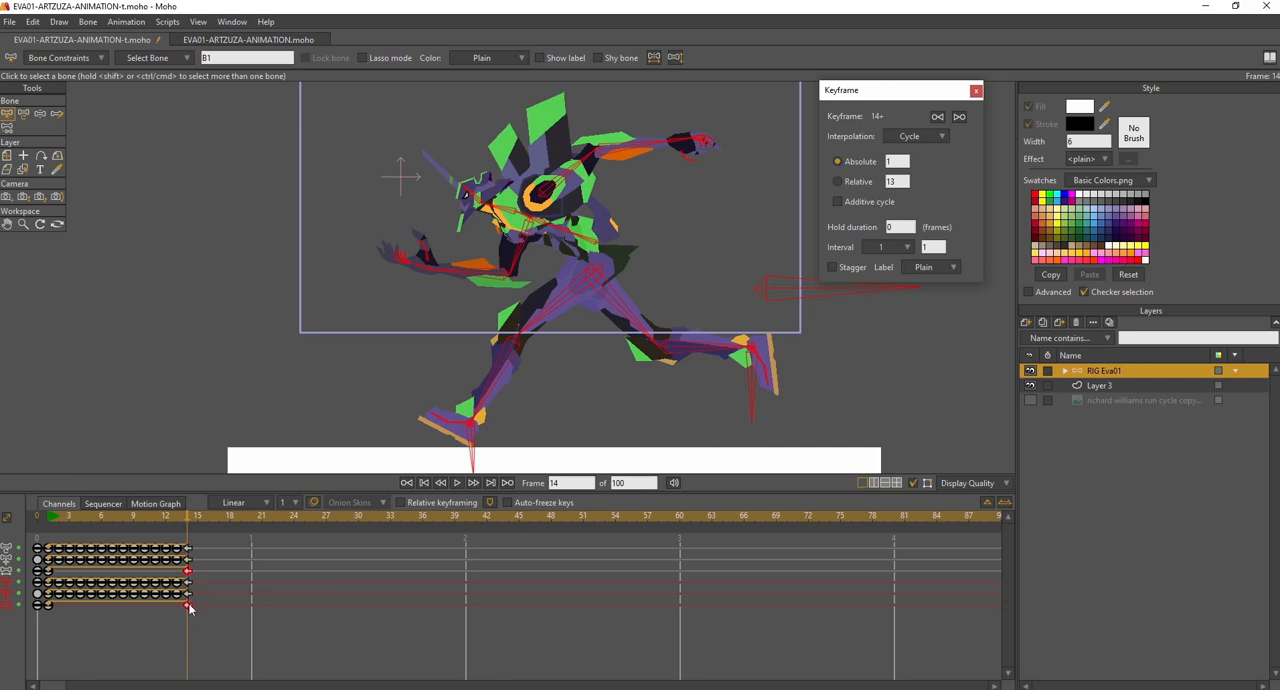
click(206, 627)
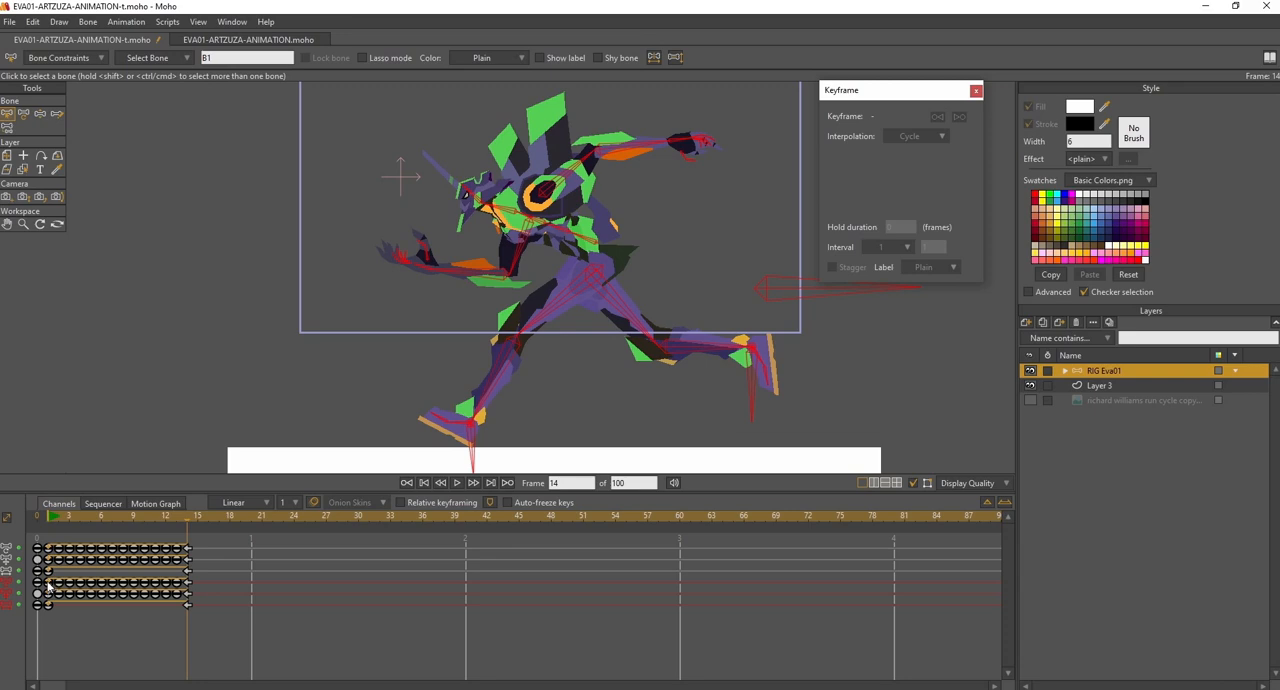
click(53, 518)
click(457, 483)
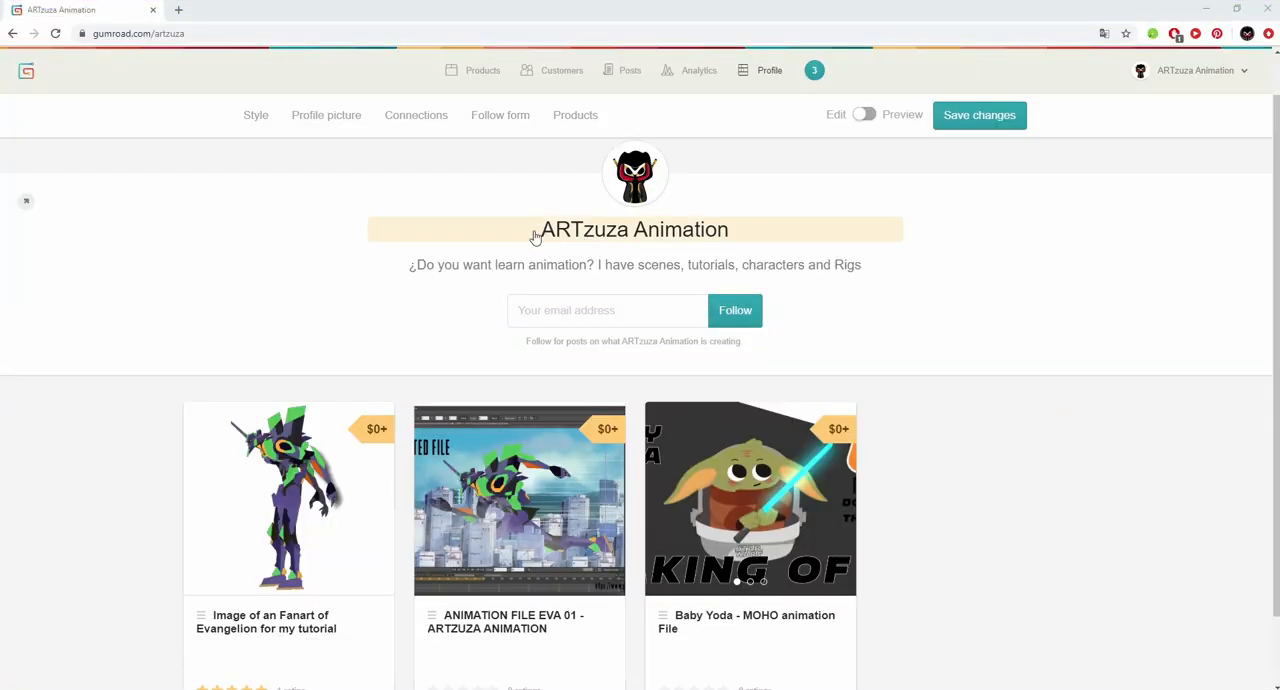
- On the Gumroad store page in the browser, add ANIMATION FILE EVA 01 to the cart at a price of $0 and complete the purchase
scroll(656, 534, down, 1)
click(540, 530)
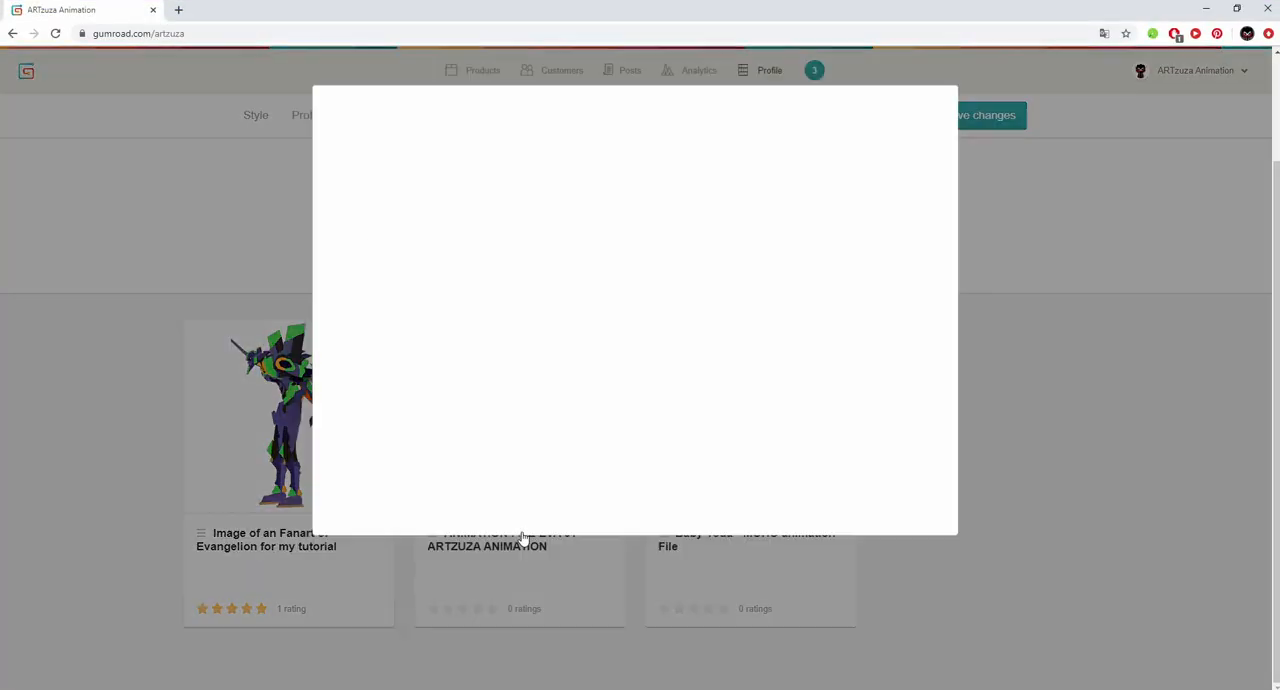
click(907, 498)
text(0)
click(836, 531)
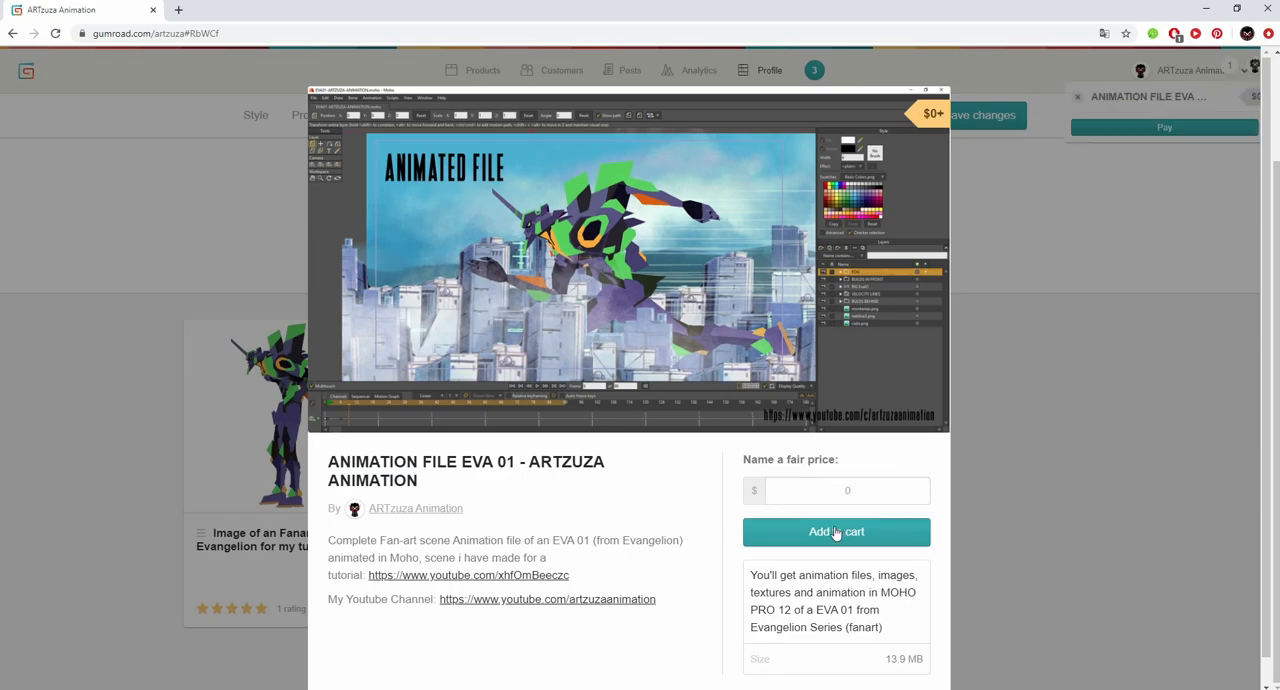
click(1155, 131)
click(631, 297)
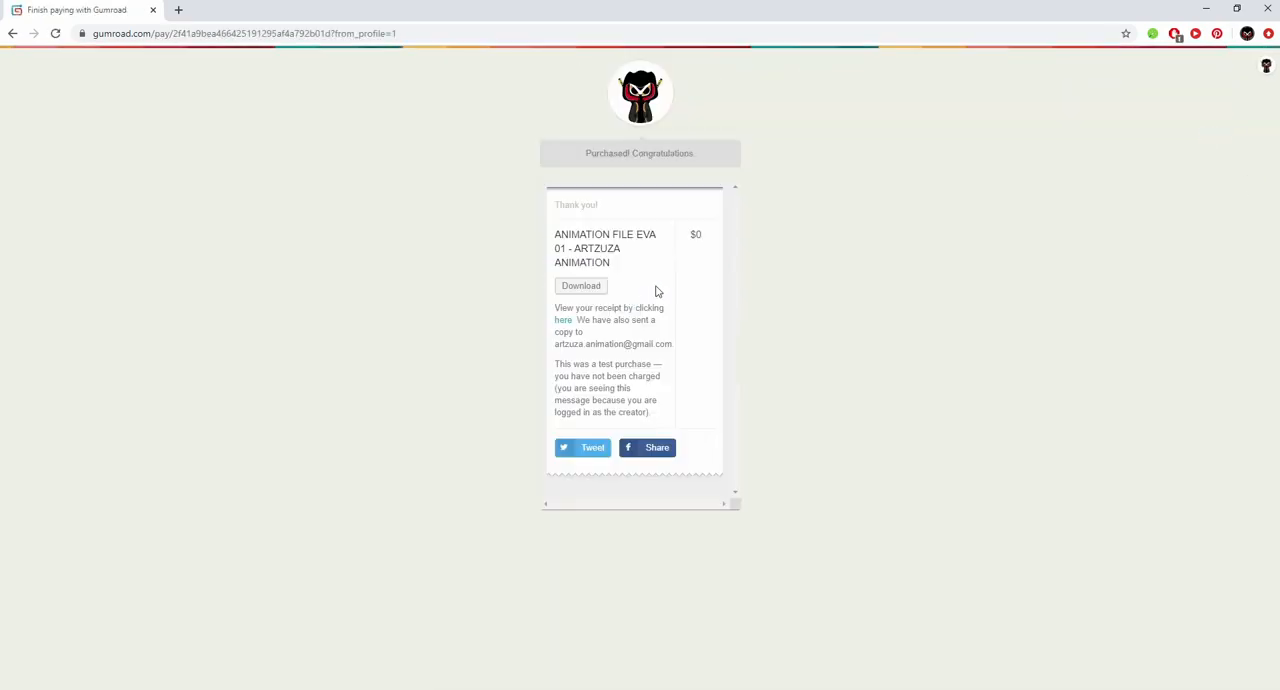